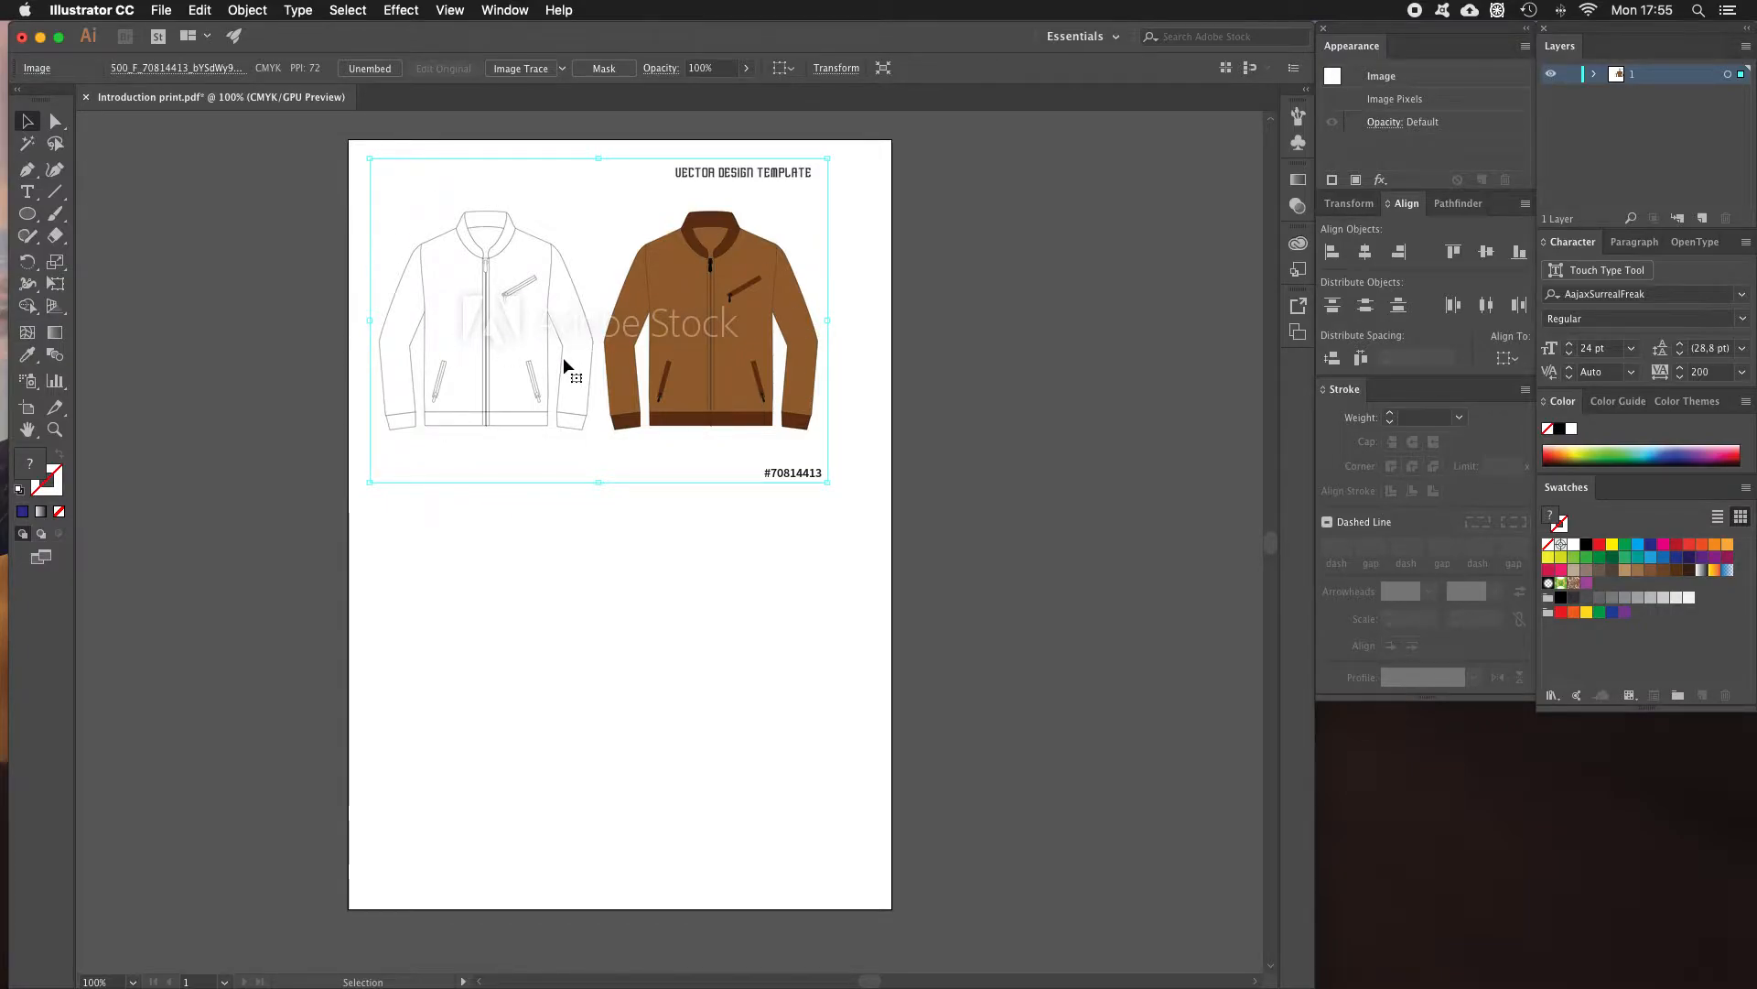
# Deselect the jacket image and sample its brown body, followed by its dark brown collar, with the Eyedropper.
pyautogui.click(330, 275)
pyautogui.click(526, 273)
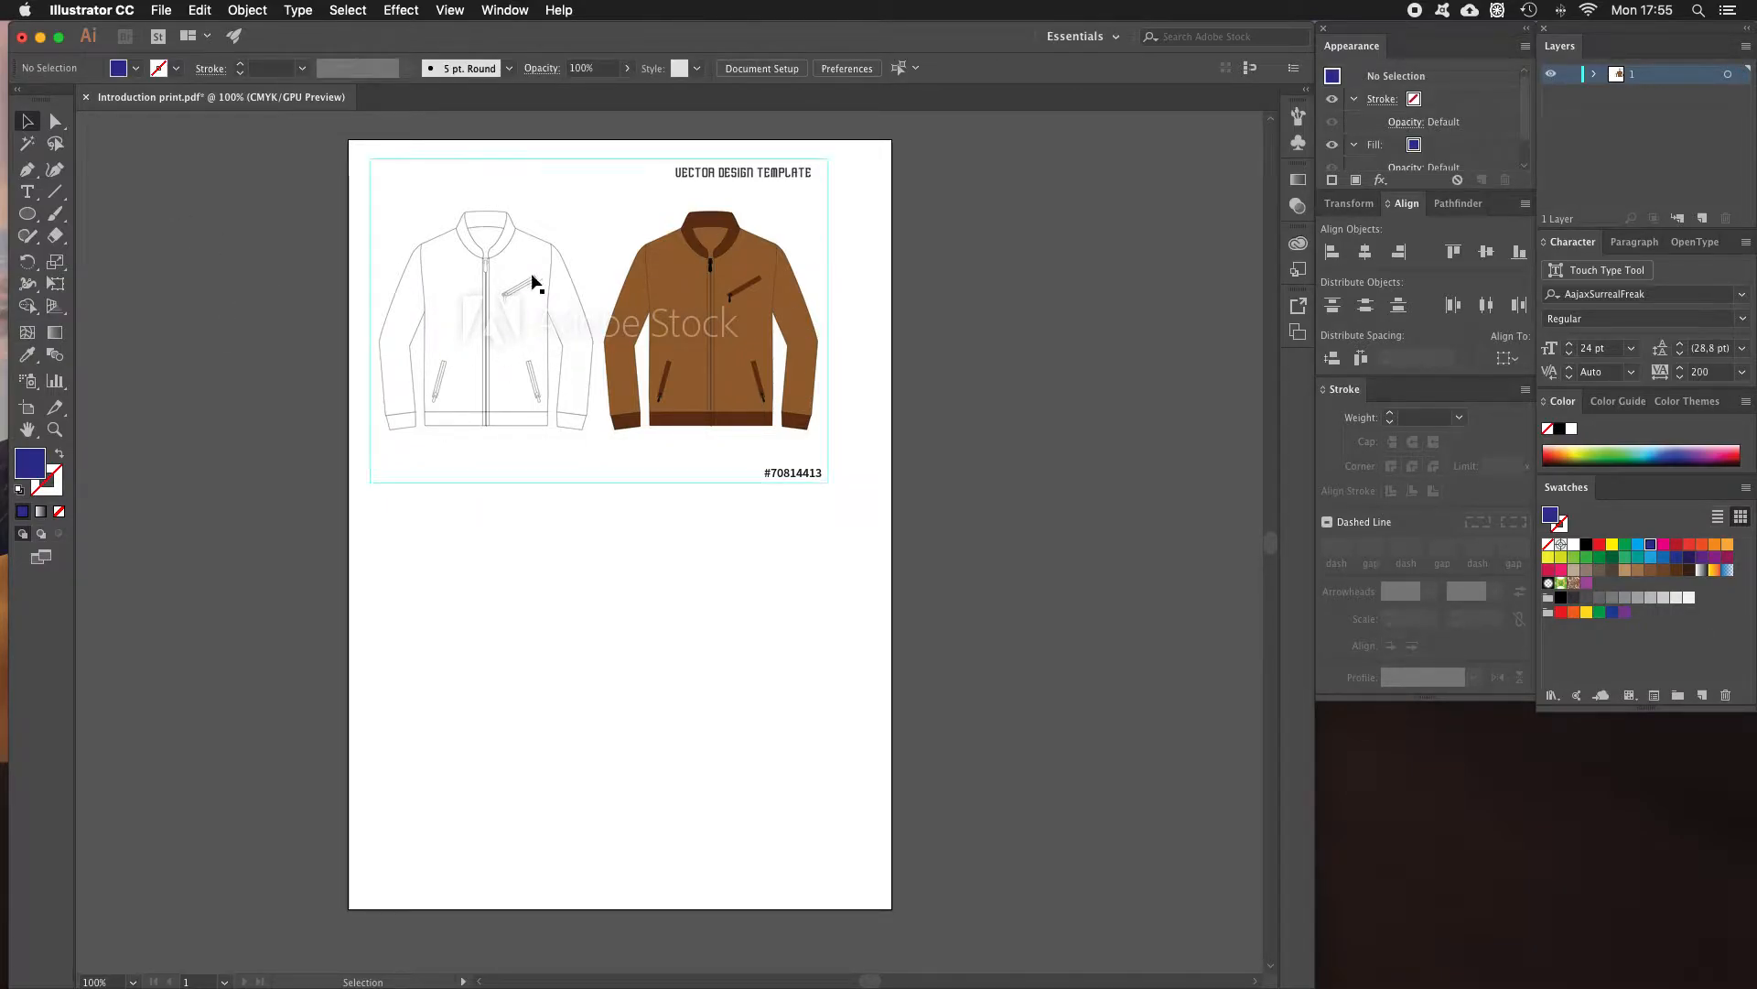
pyautogui.click(104, 228)
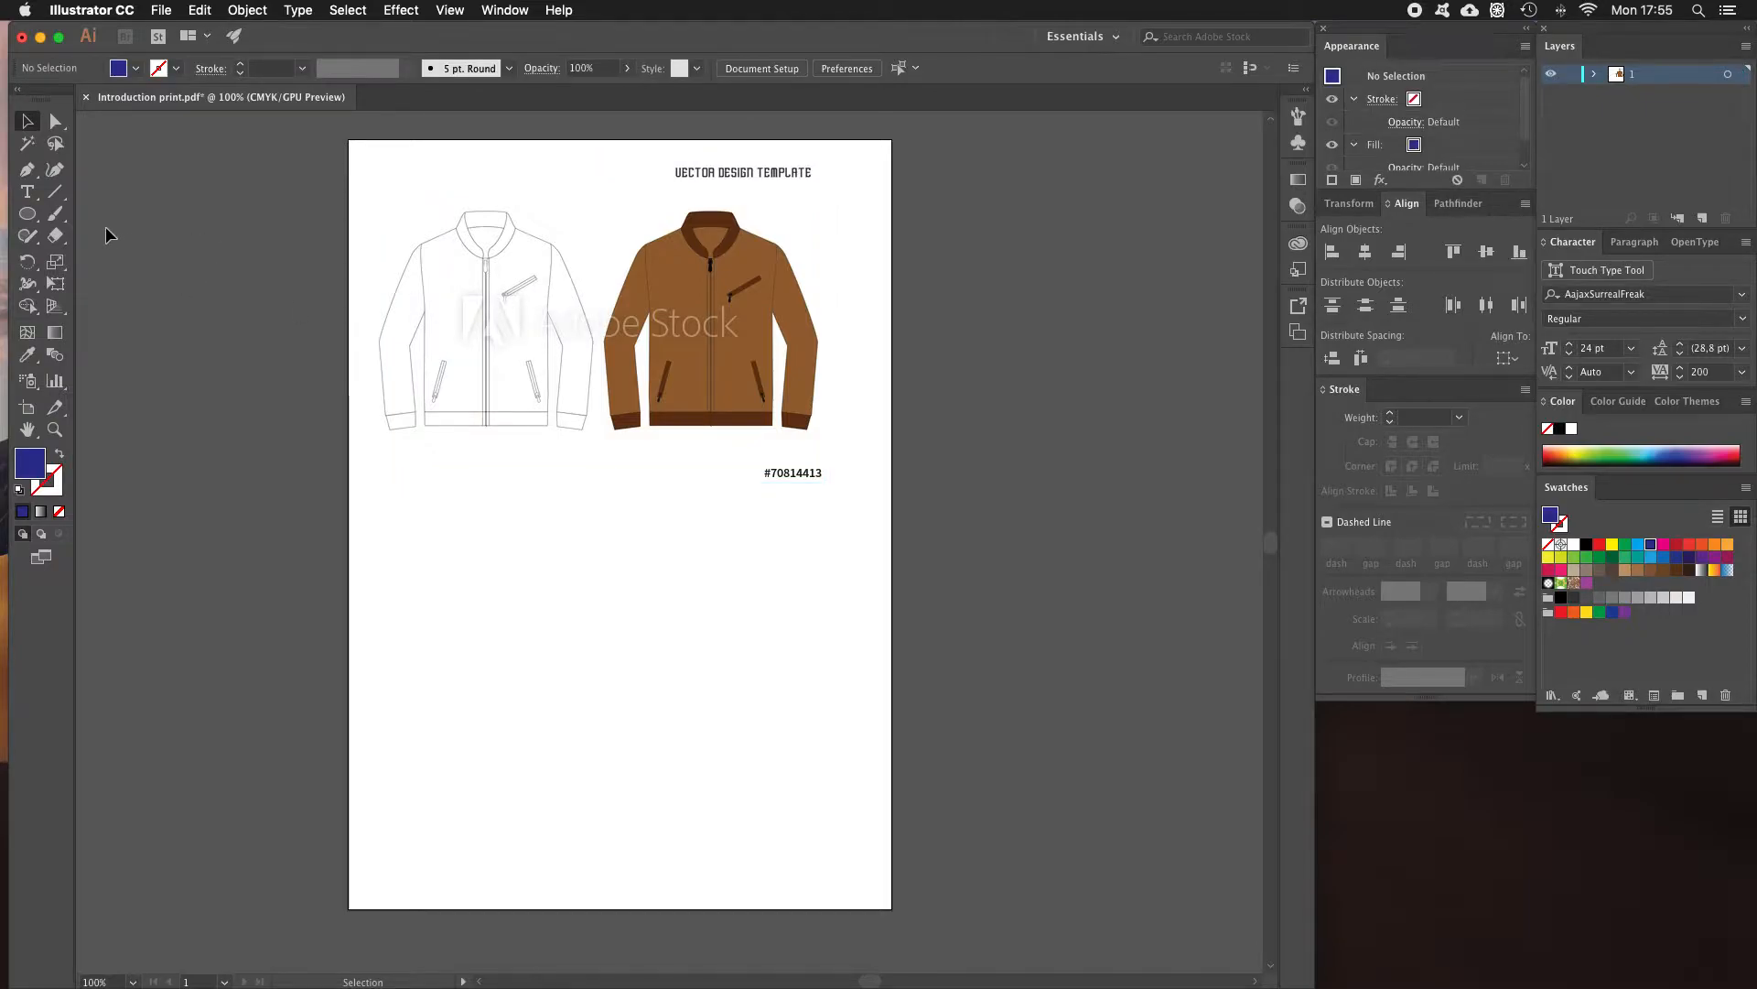
pyautogui.click(27, 357)
pyautogui.click(693, 285)
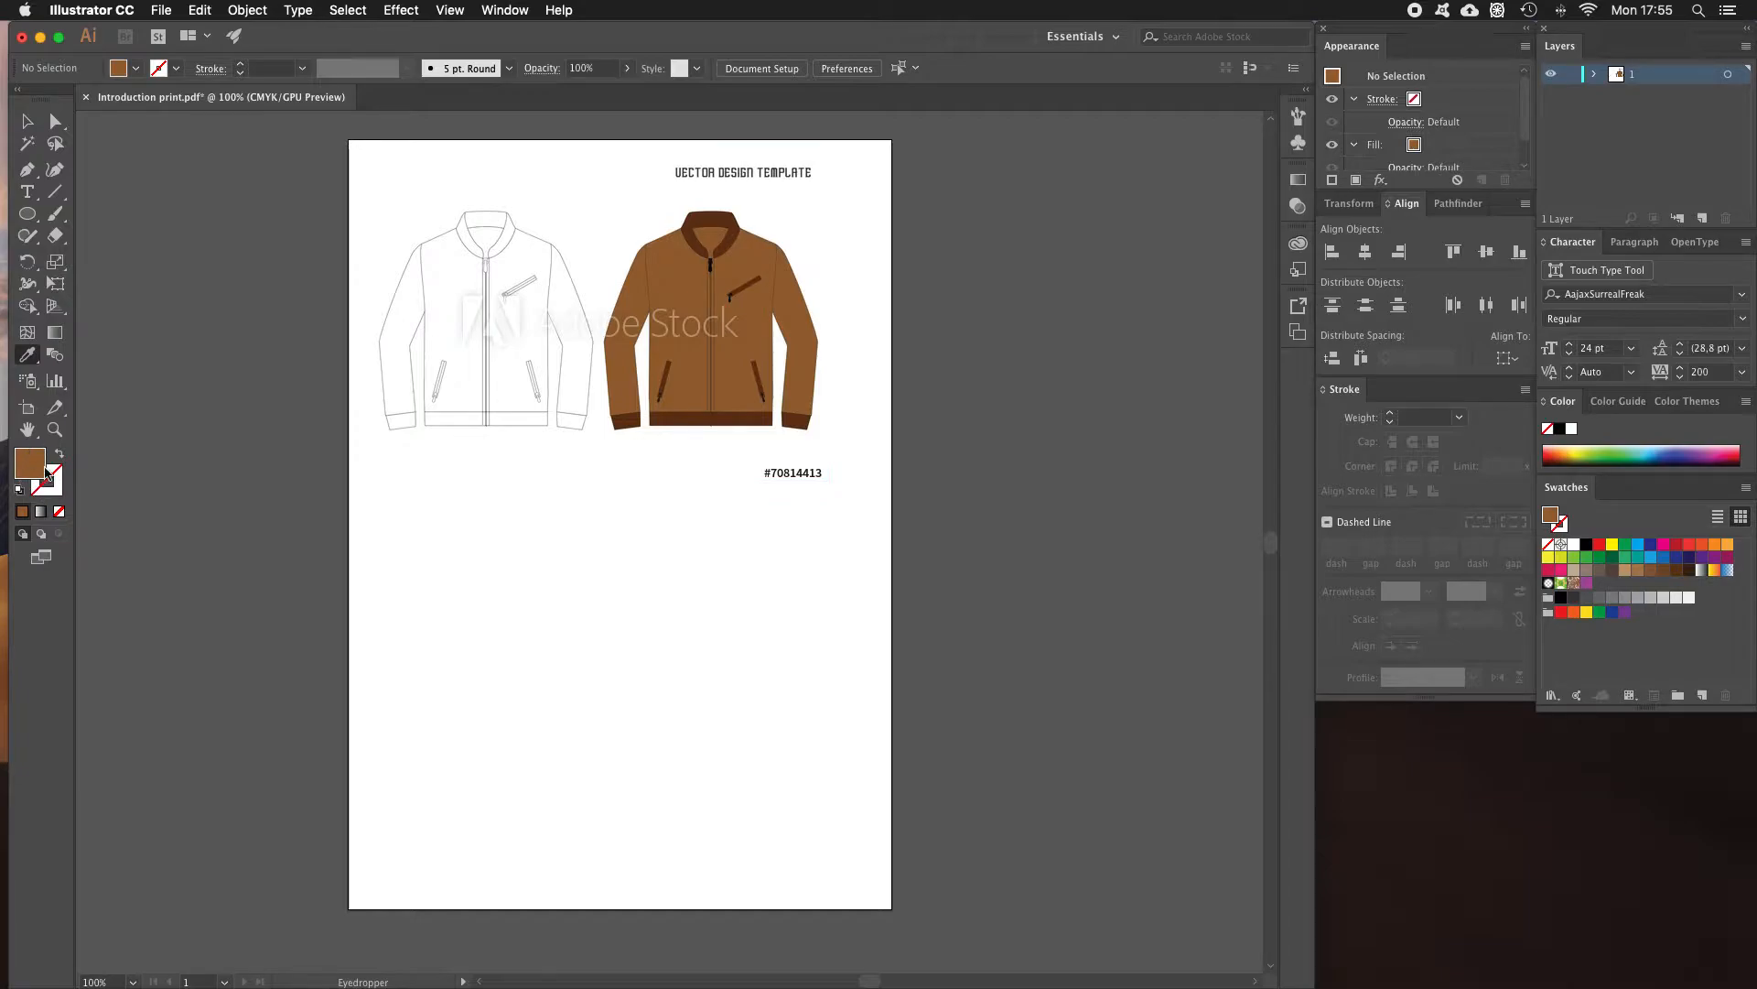
pyautogui.click(732, 232)
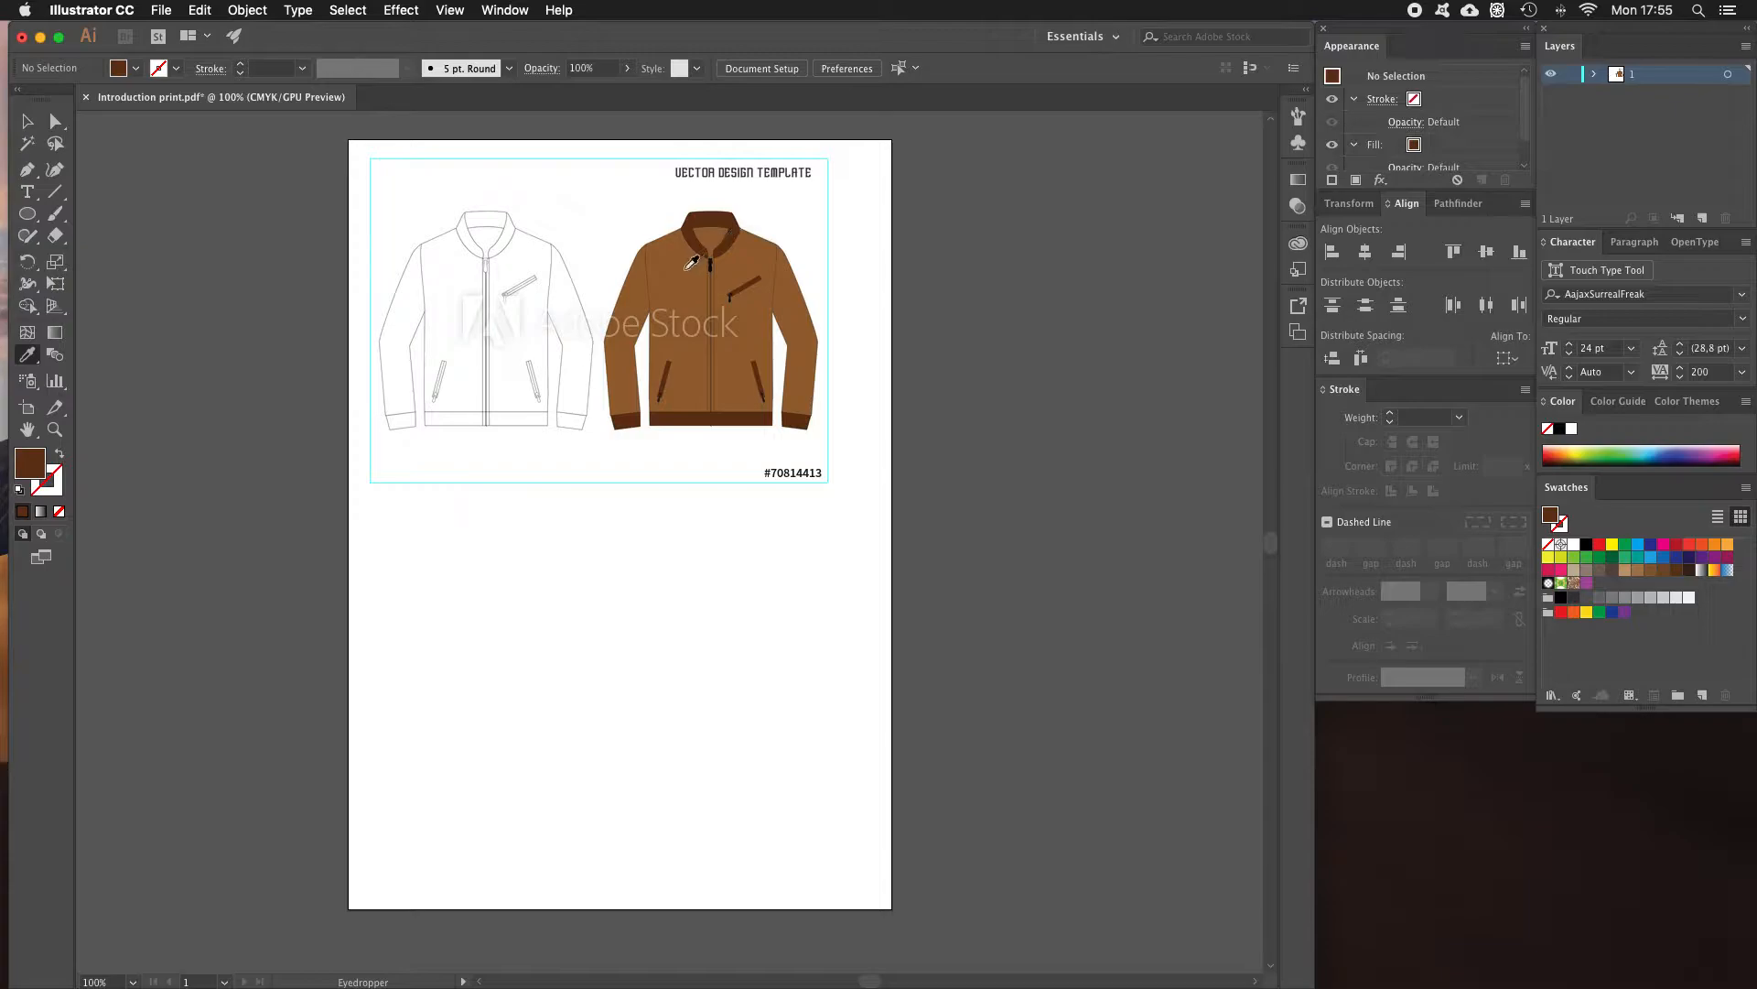
# Resample the brown of the jacket's body as the fill colour and inspect its values in the Color Picker.
pyautogui.click(691, 263)
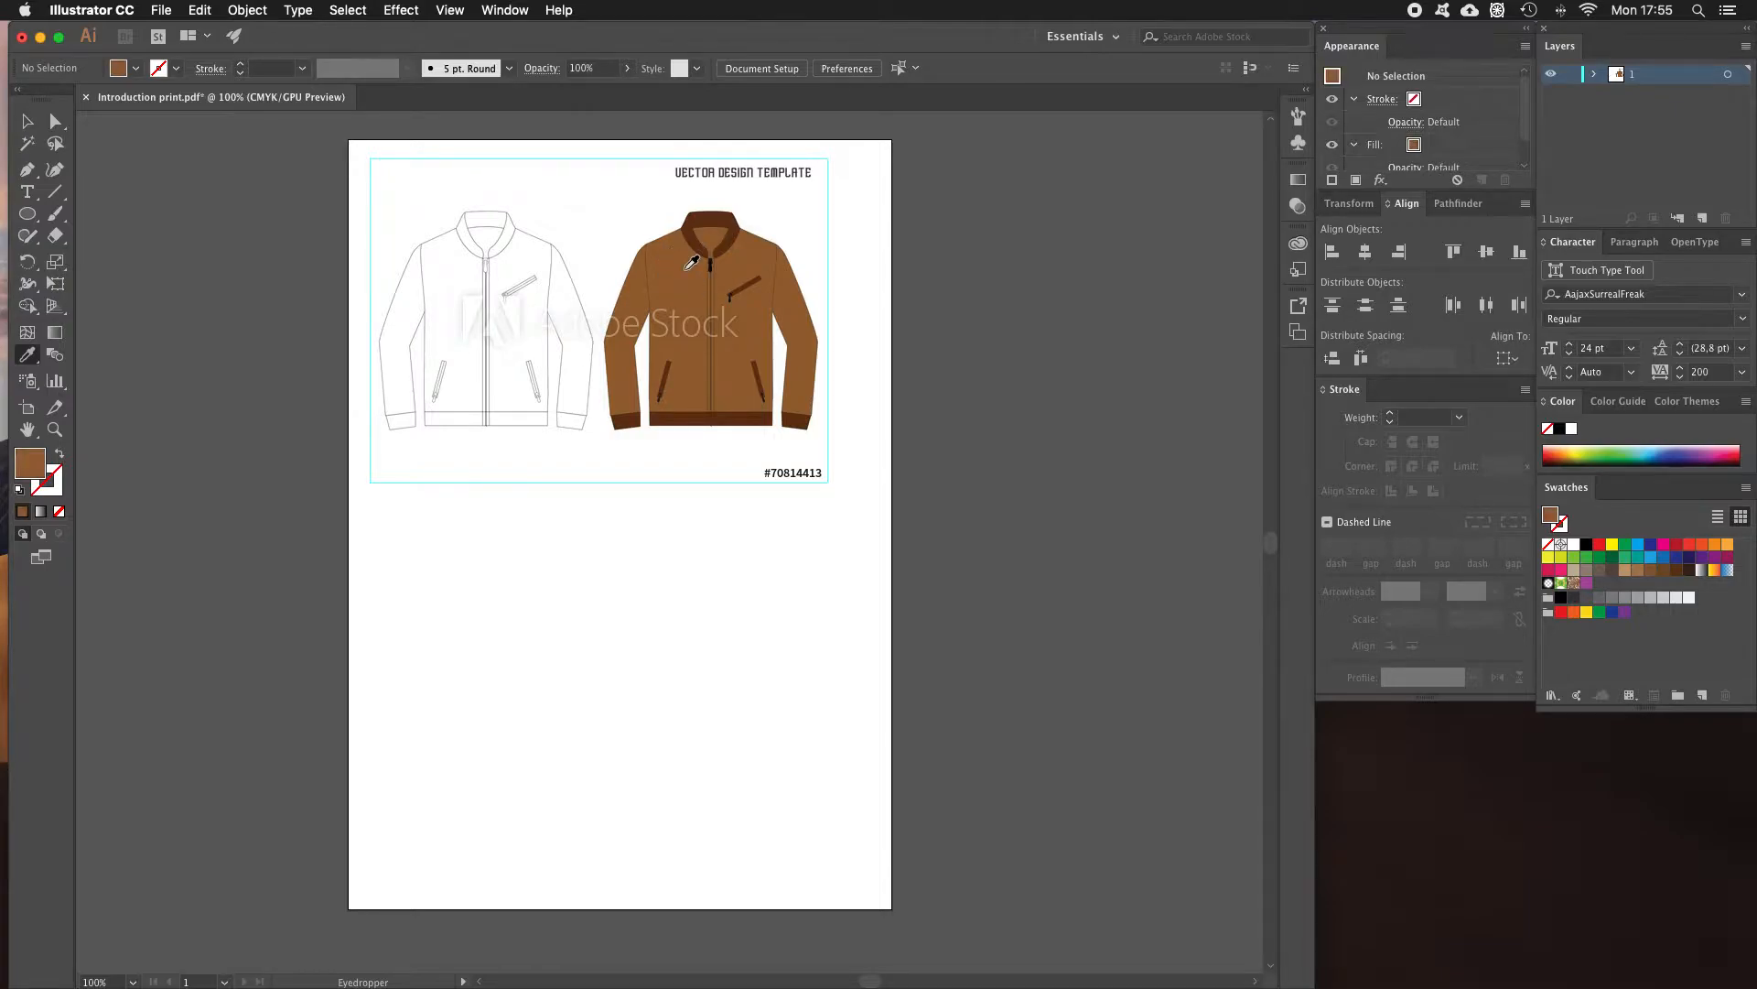
pyautogui.doubleClick(40, 472)
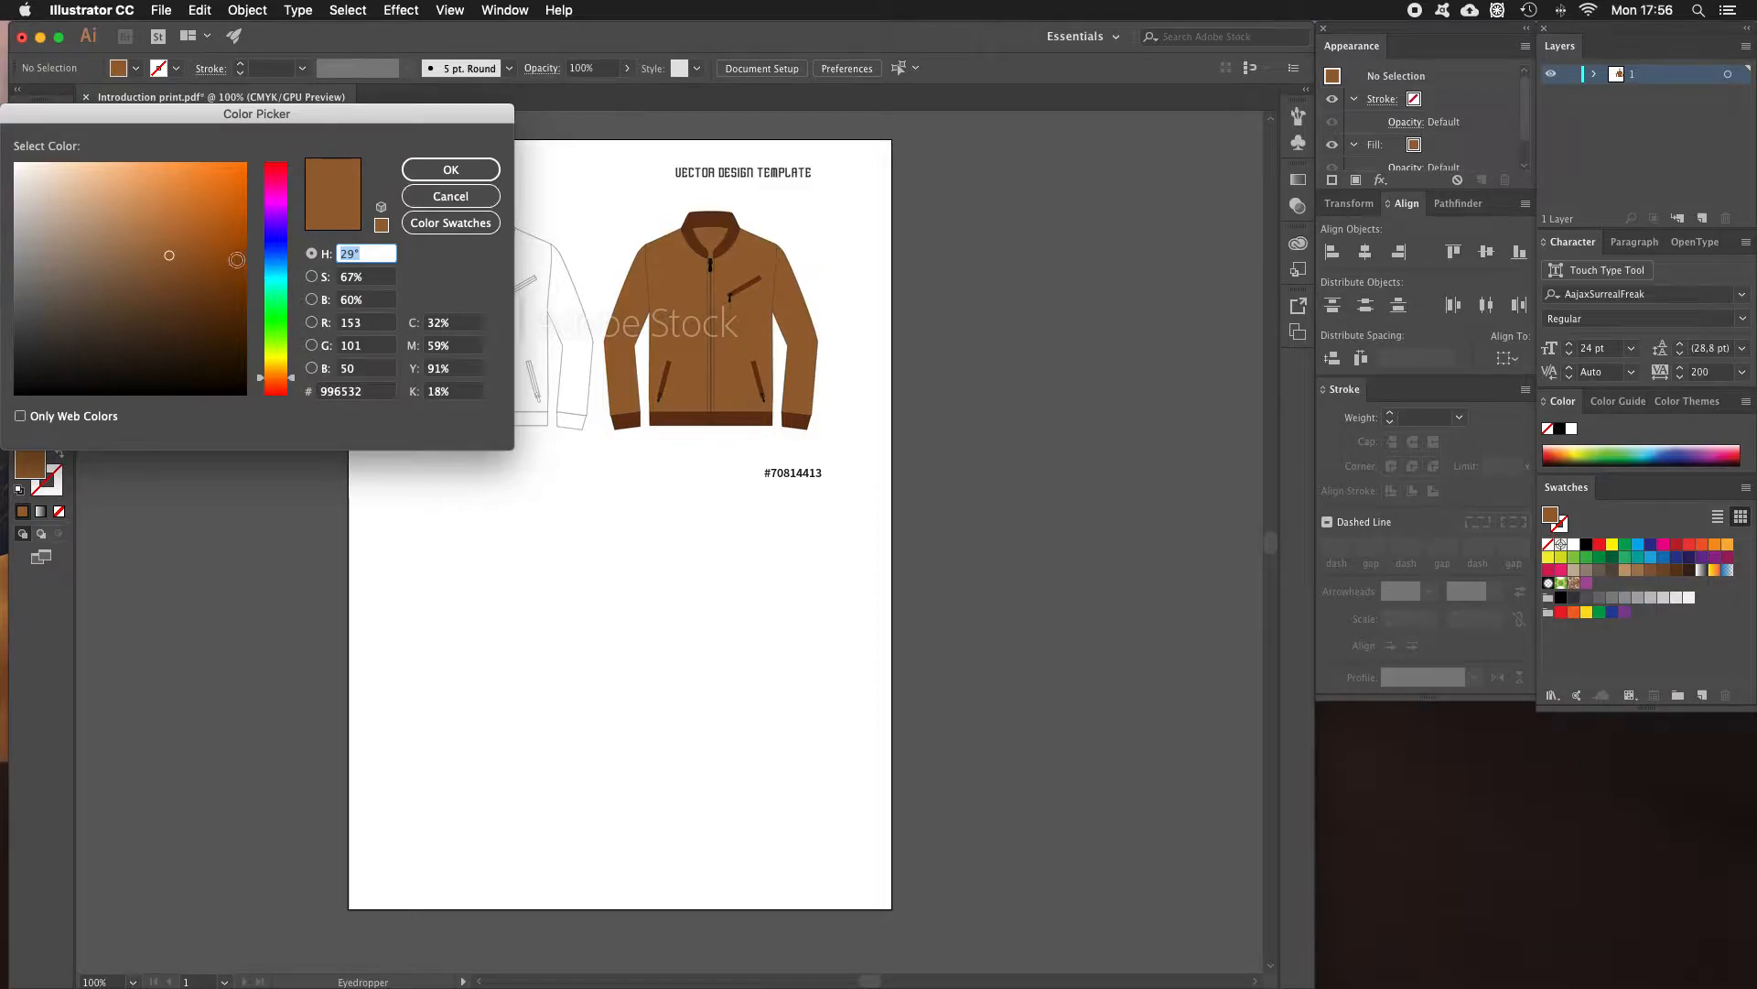
pyautogui.click(478, 195)
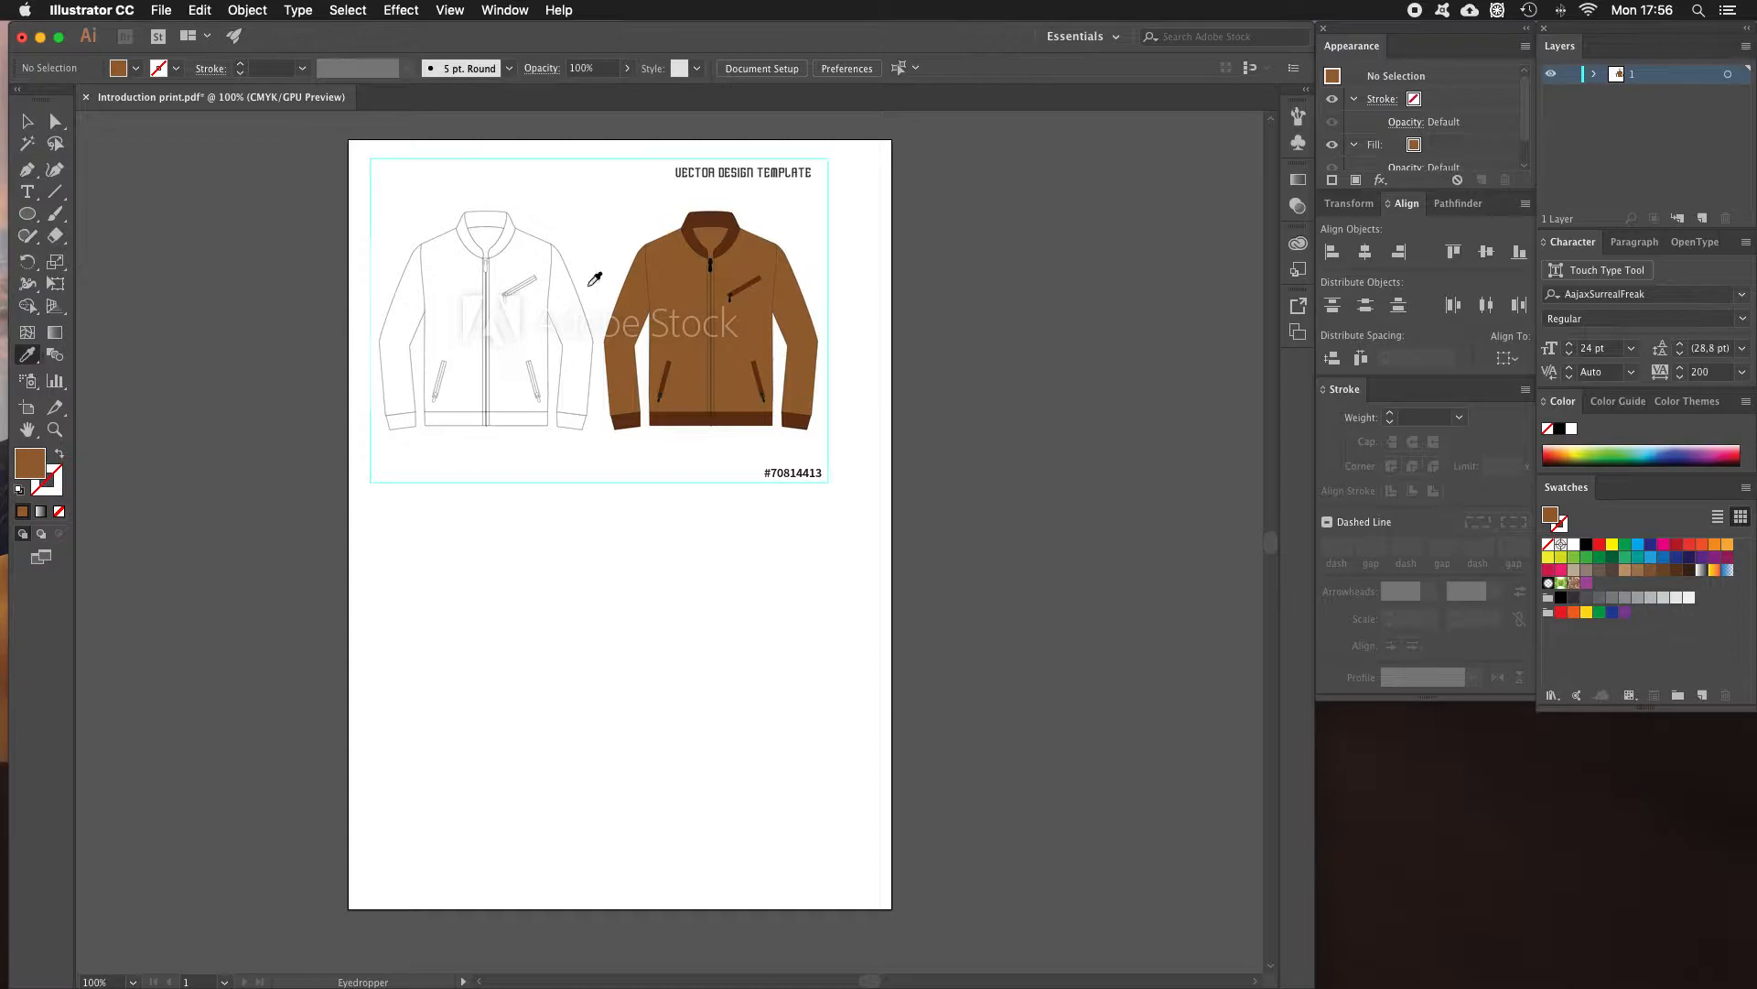
# Sample the dark brown of the jacket's collar with the Eyedropper and save that fill colour as a swatch.
pyautogui.click(738, 228)
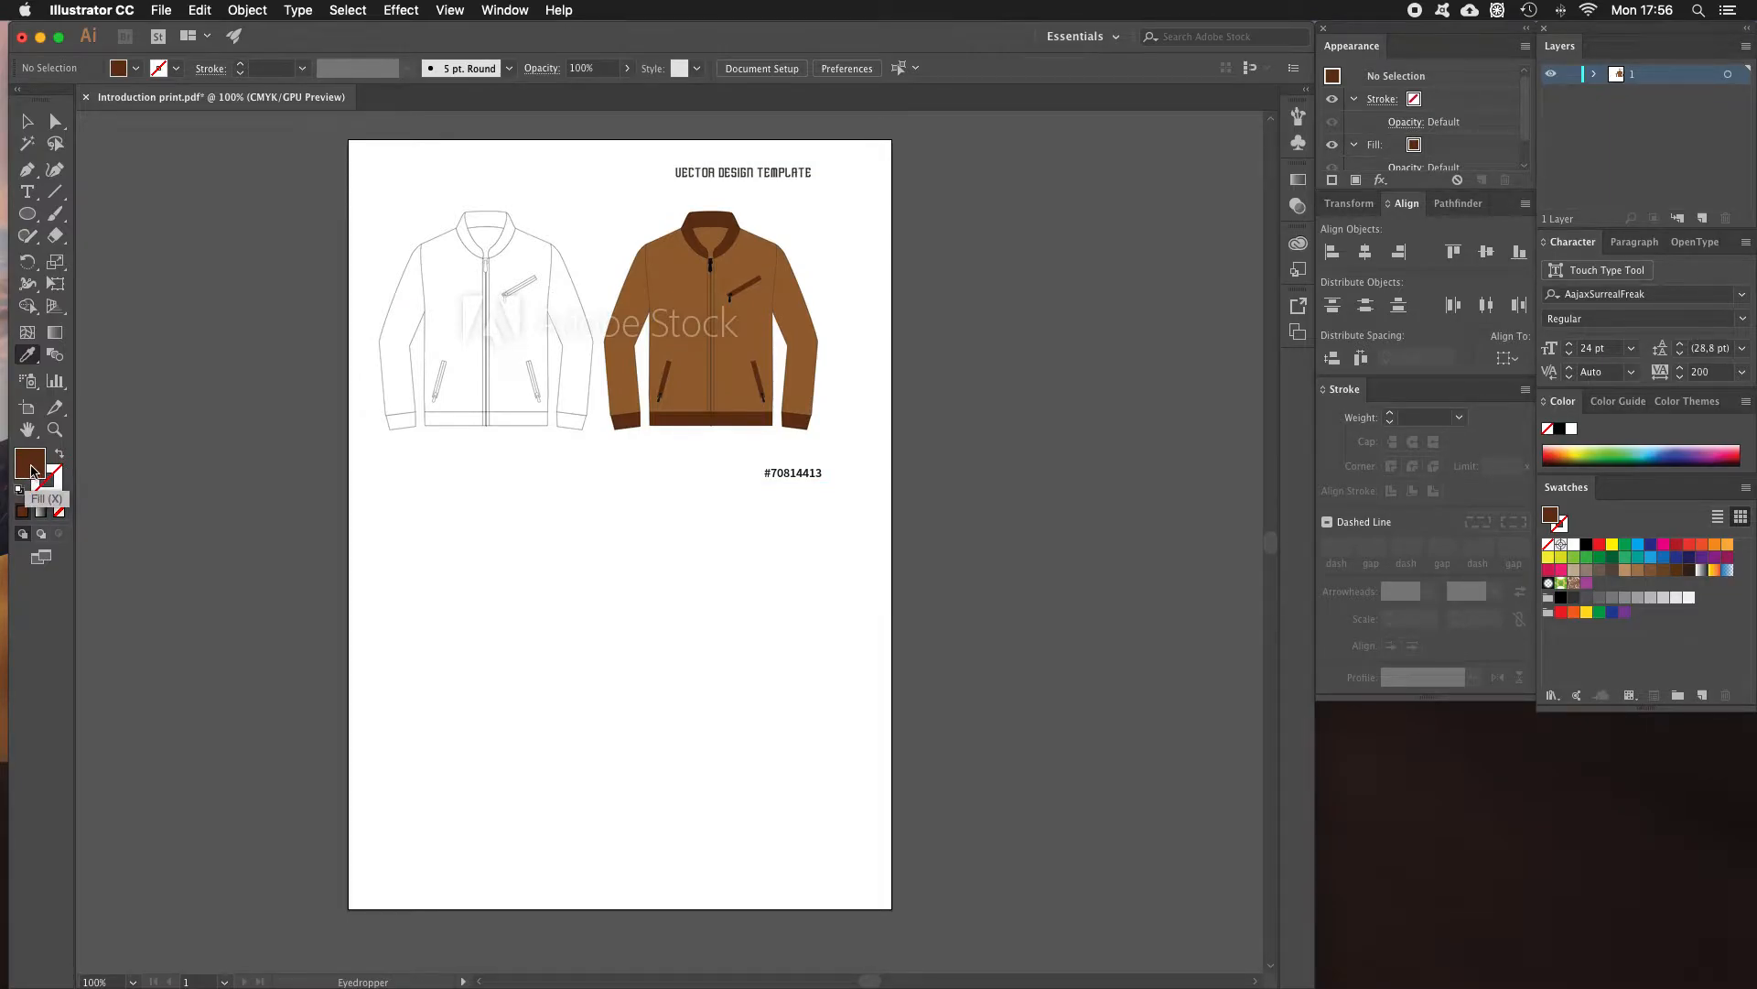
pyautogui.moveTo(30, 471); pyautogui.dragTo(1600, 586)
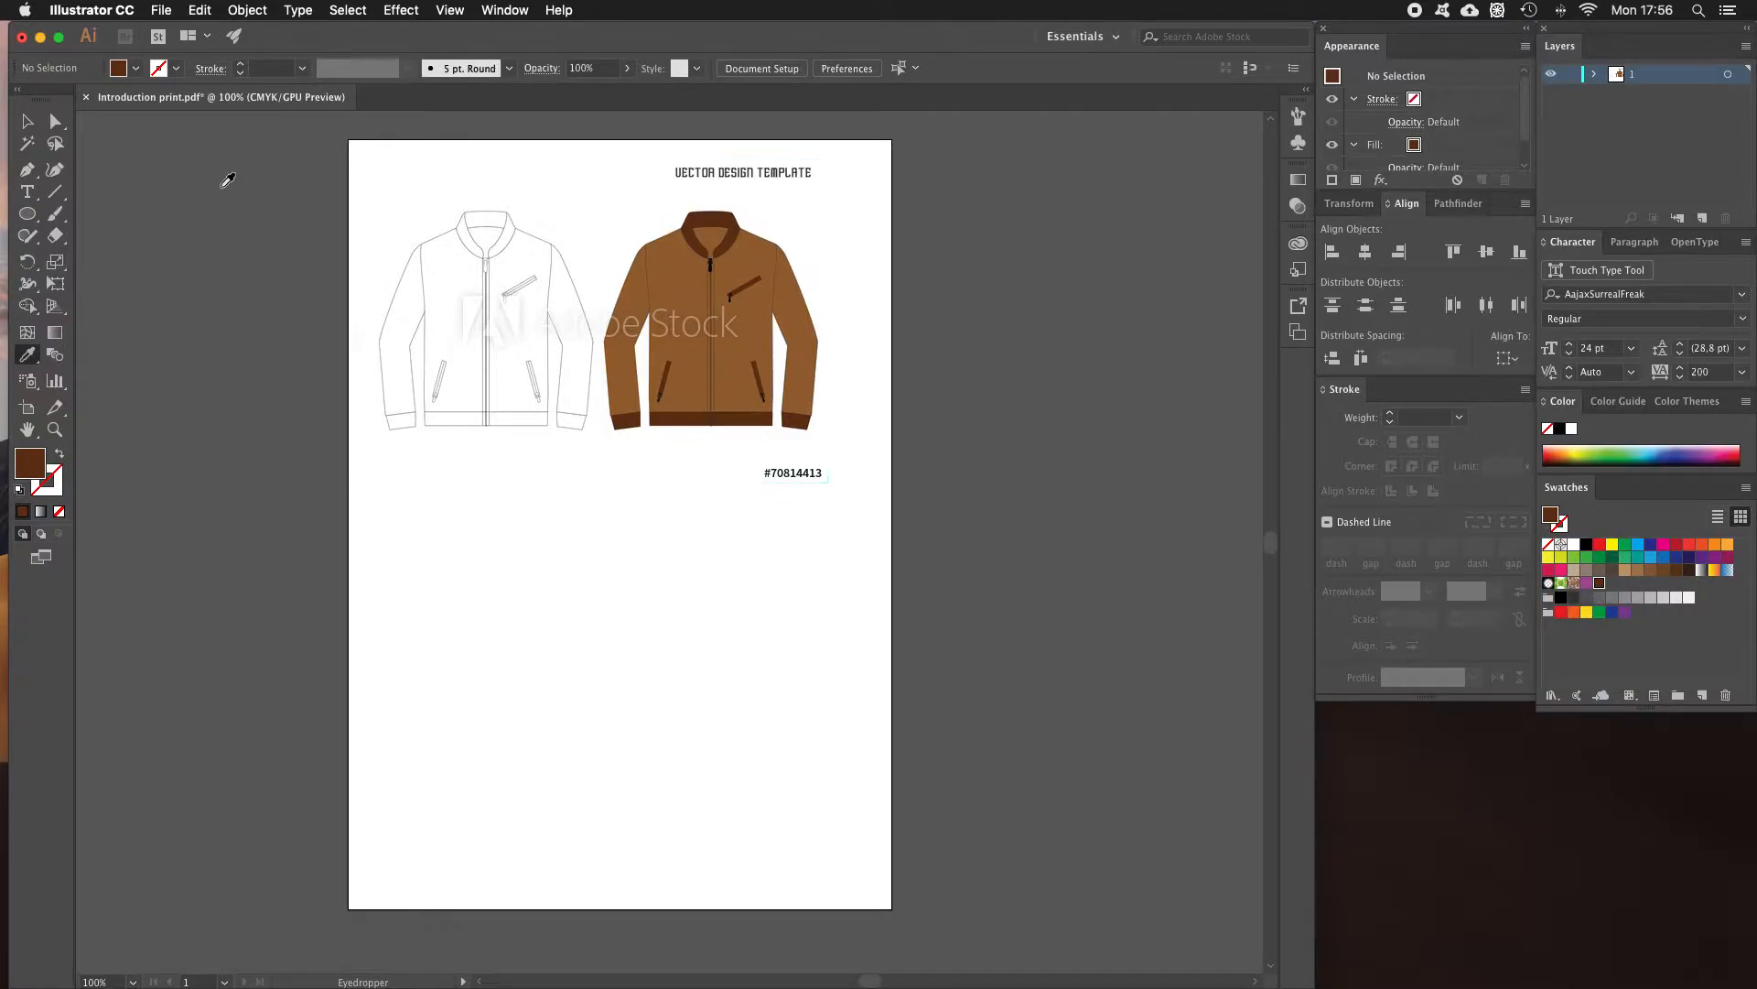
# Delete the jacket template image from the artboard.
pyautogui.click(22, 124)
pyautogui.click(722, 278)
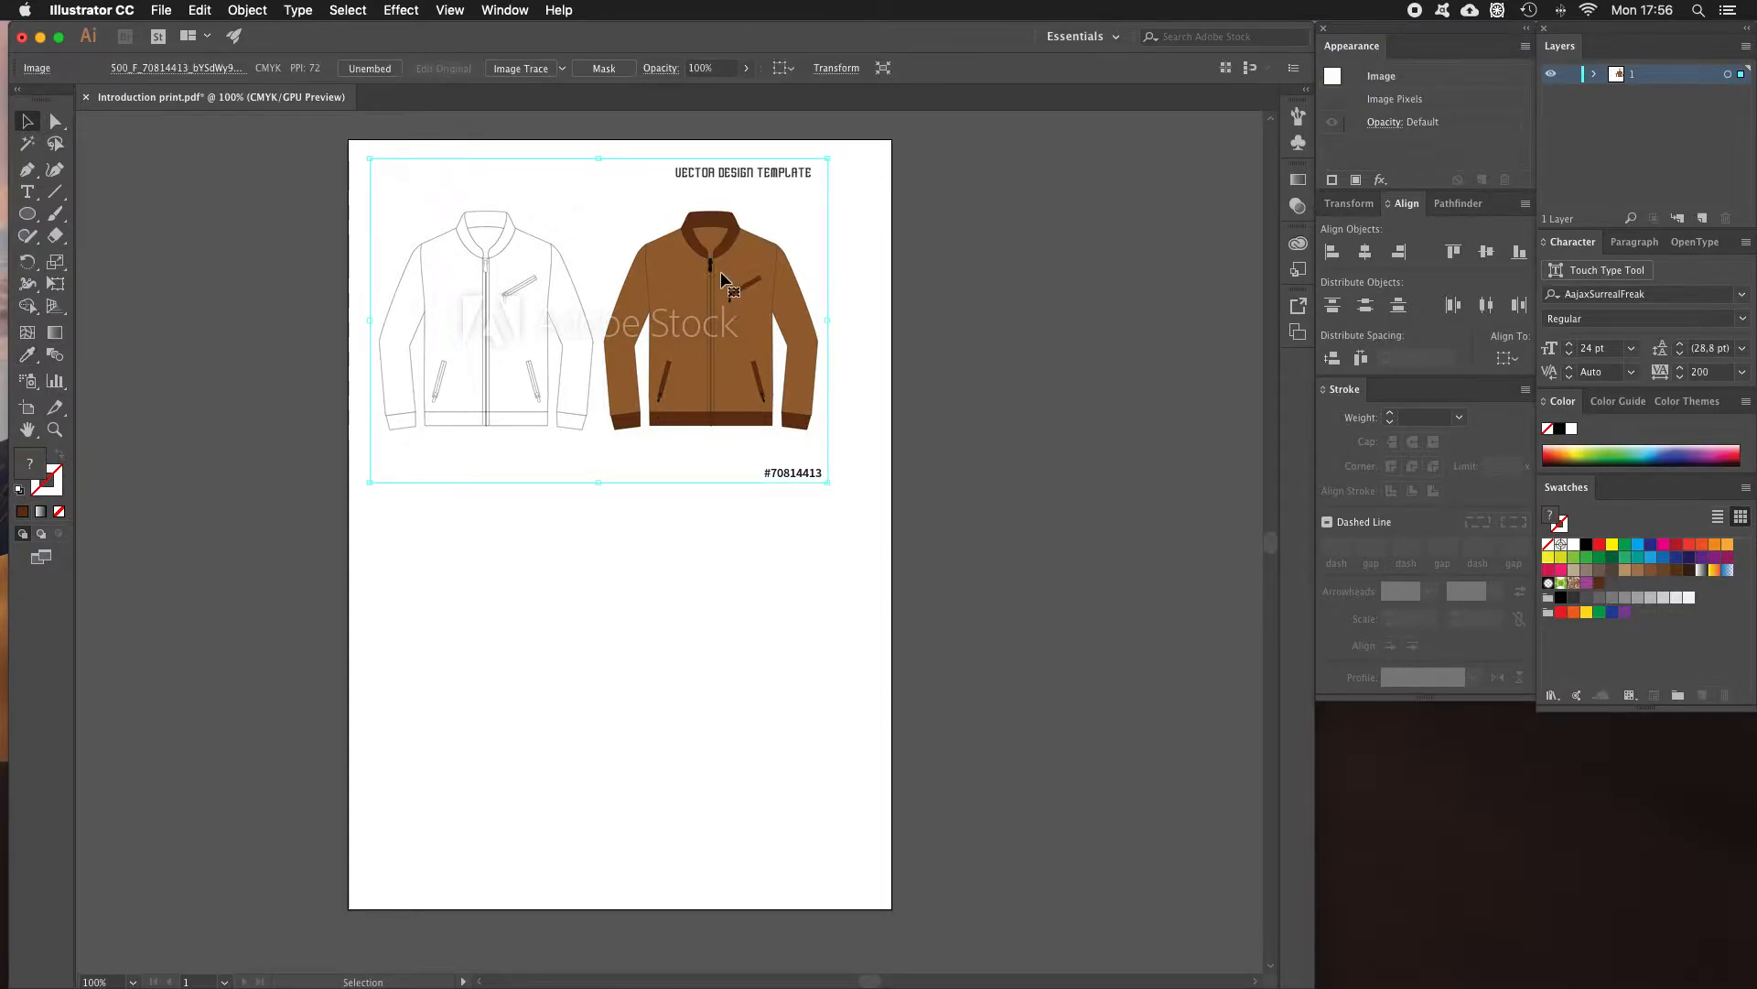
pyautogui.press('Delete')
pyautogui.click(1616, 585)
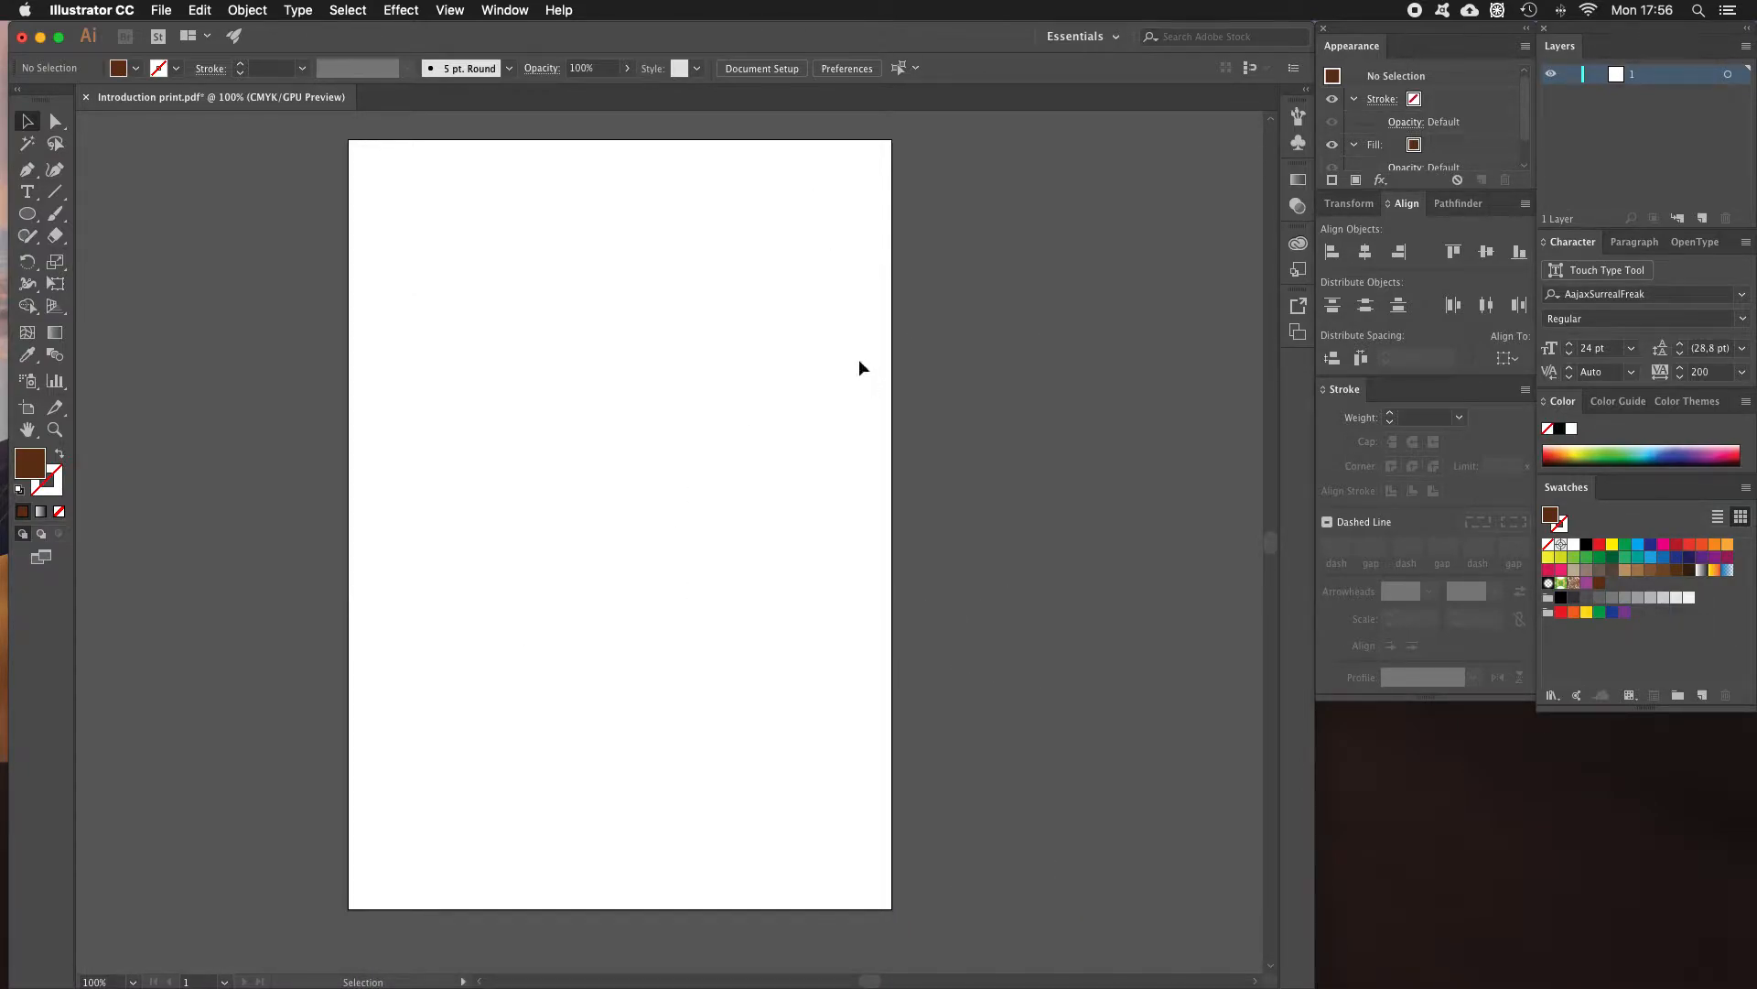
# Show the rulers around the document.
pyautogui.click(199, 11)
pyautogui.moveTo(443, 11)
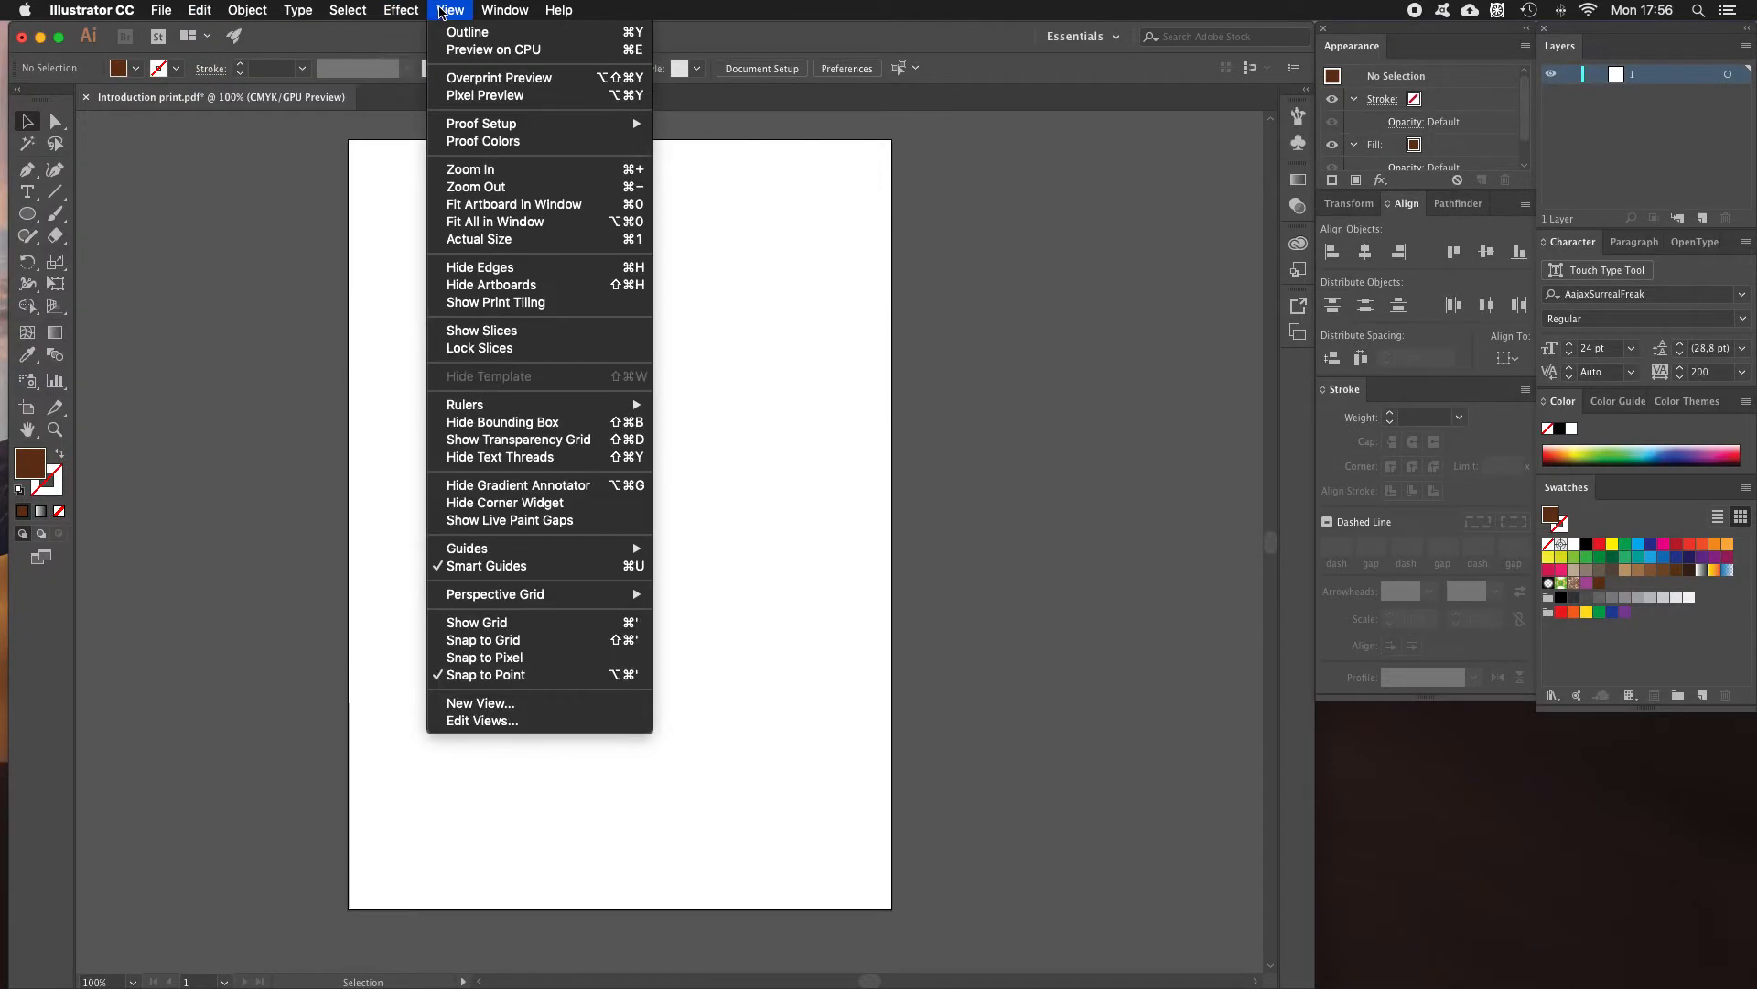
pyautogui.moveTo(531, 410)
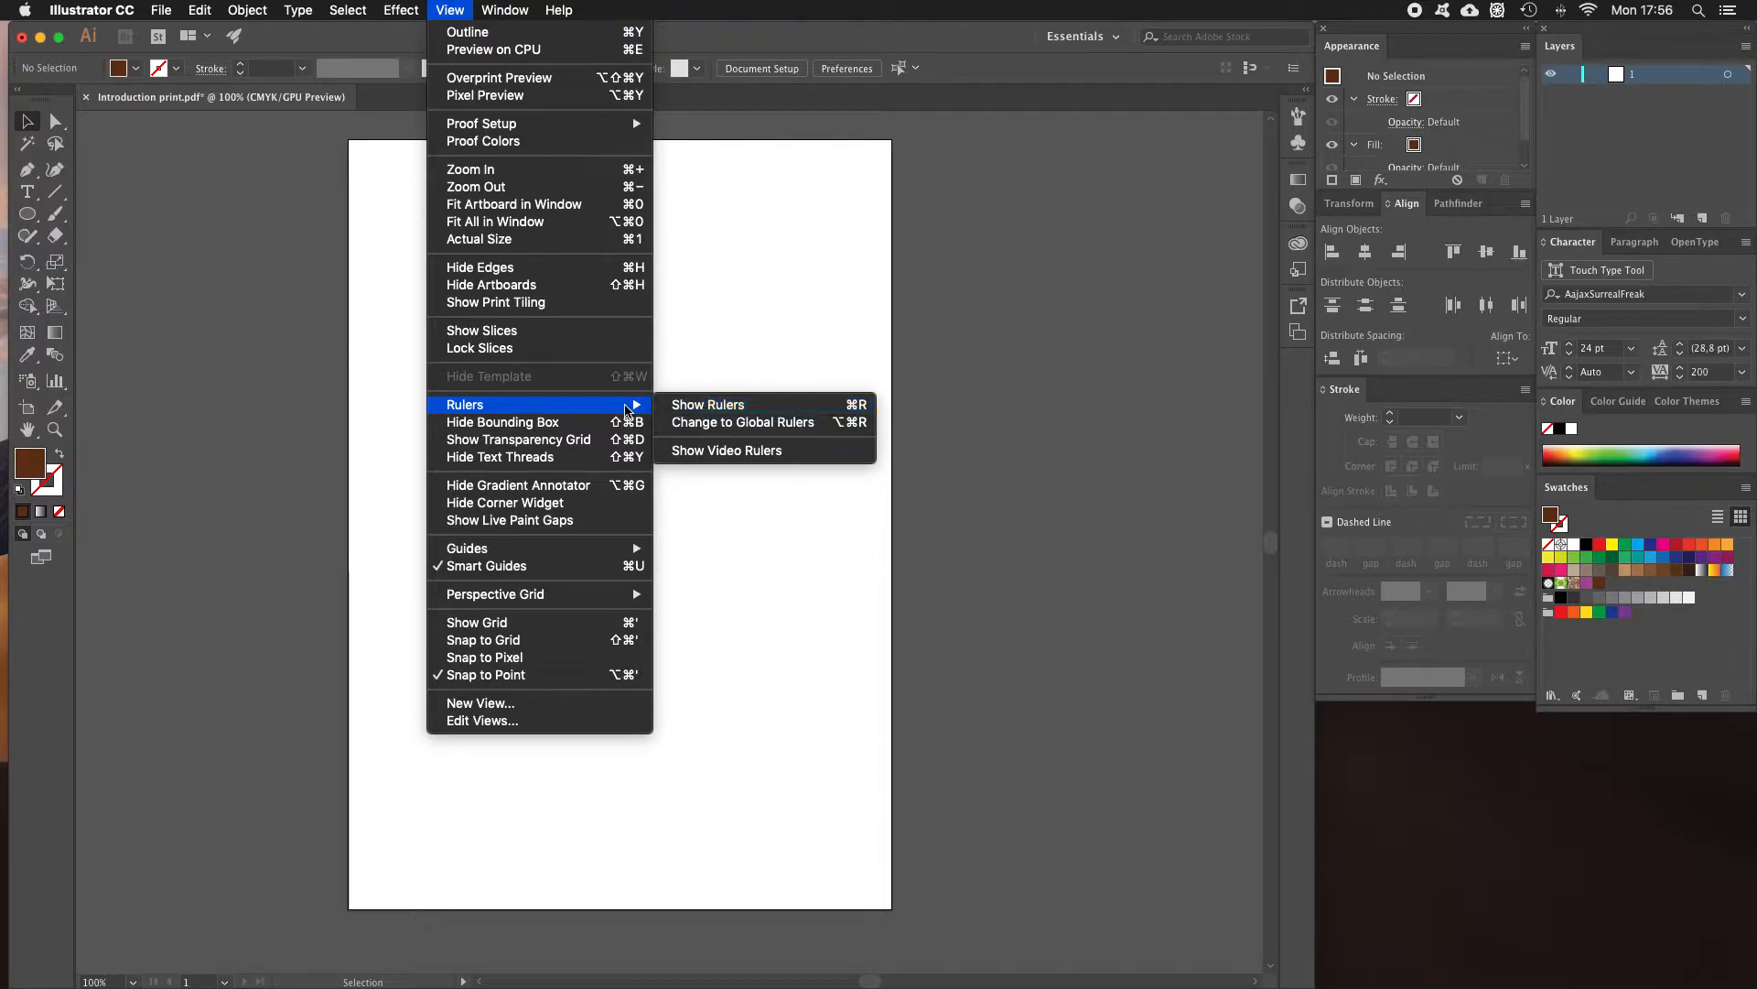
pyautogui.click(703, 404)
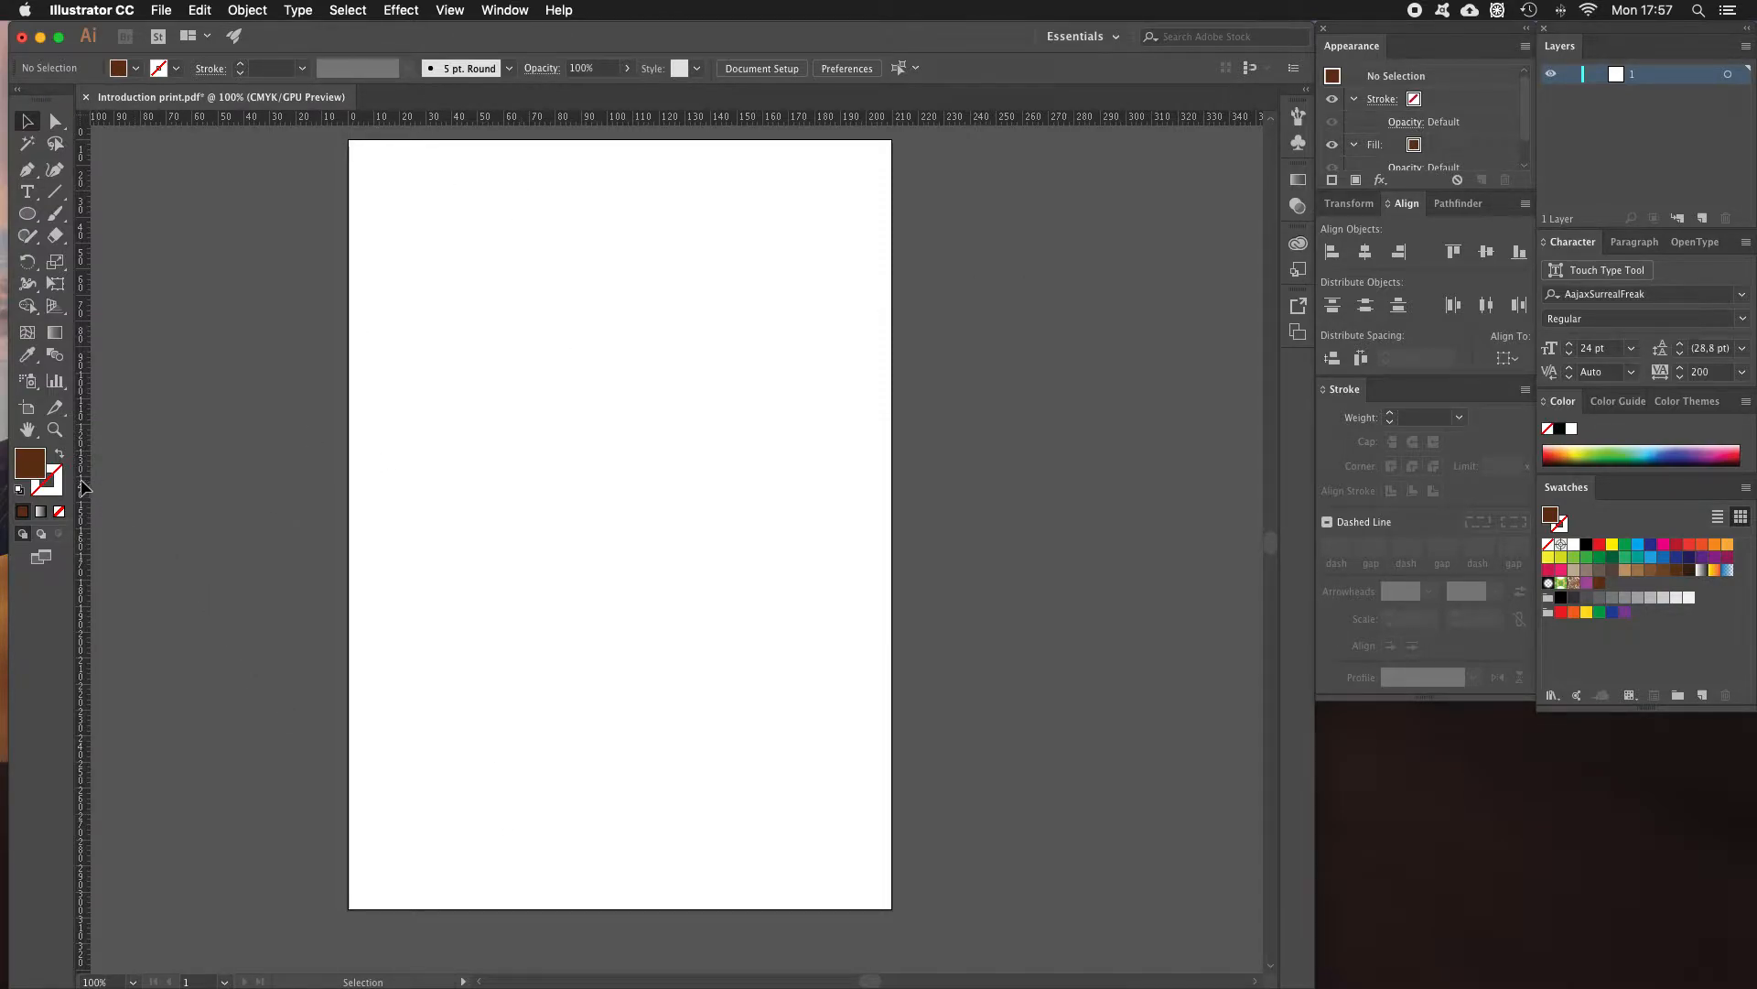
# Place a vertical guide about 69 mm across the artboard and a horizontal guide about 68 mm down.
pyautogui.moveTo(84, 486); pyautogui.dragTo(527, 491)
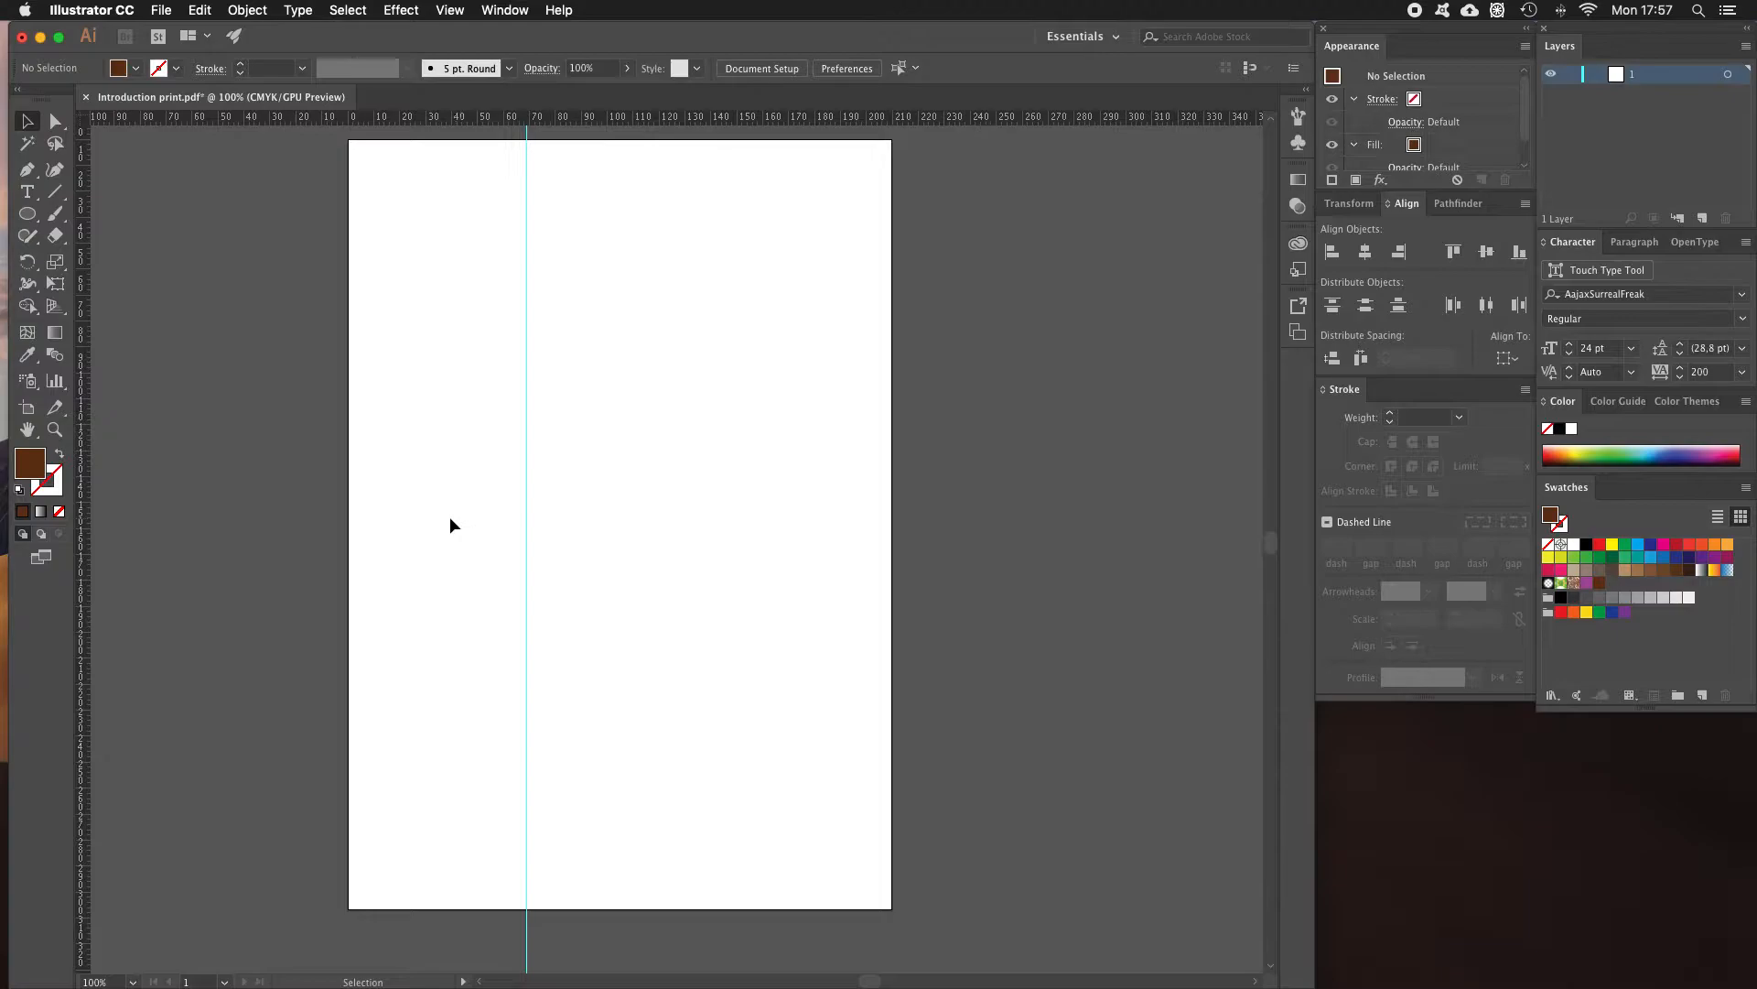
pyautogui.moveTo(652, 112); pyautogui.dragTo(644, 318)
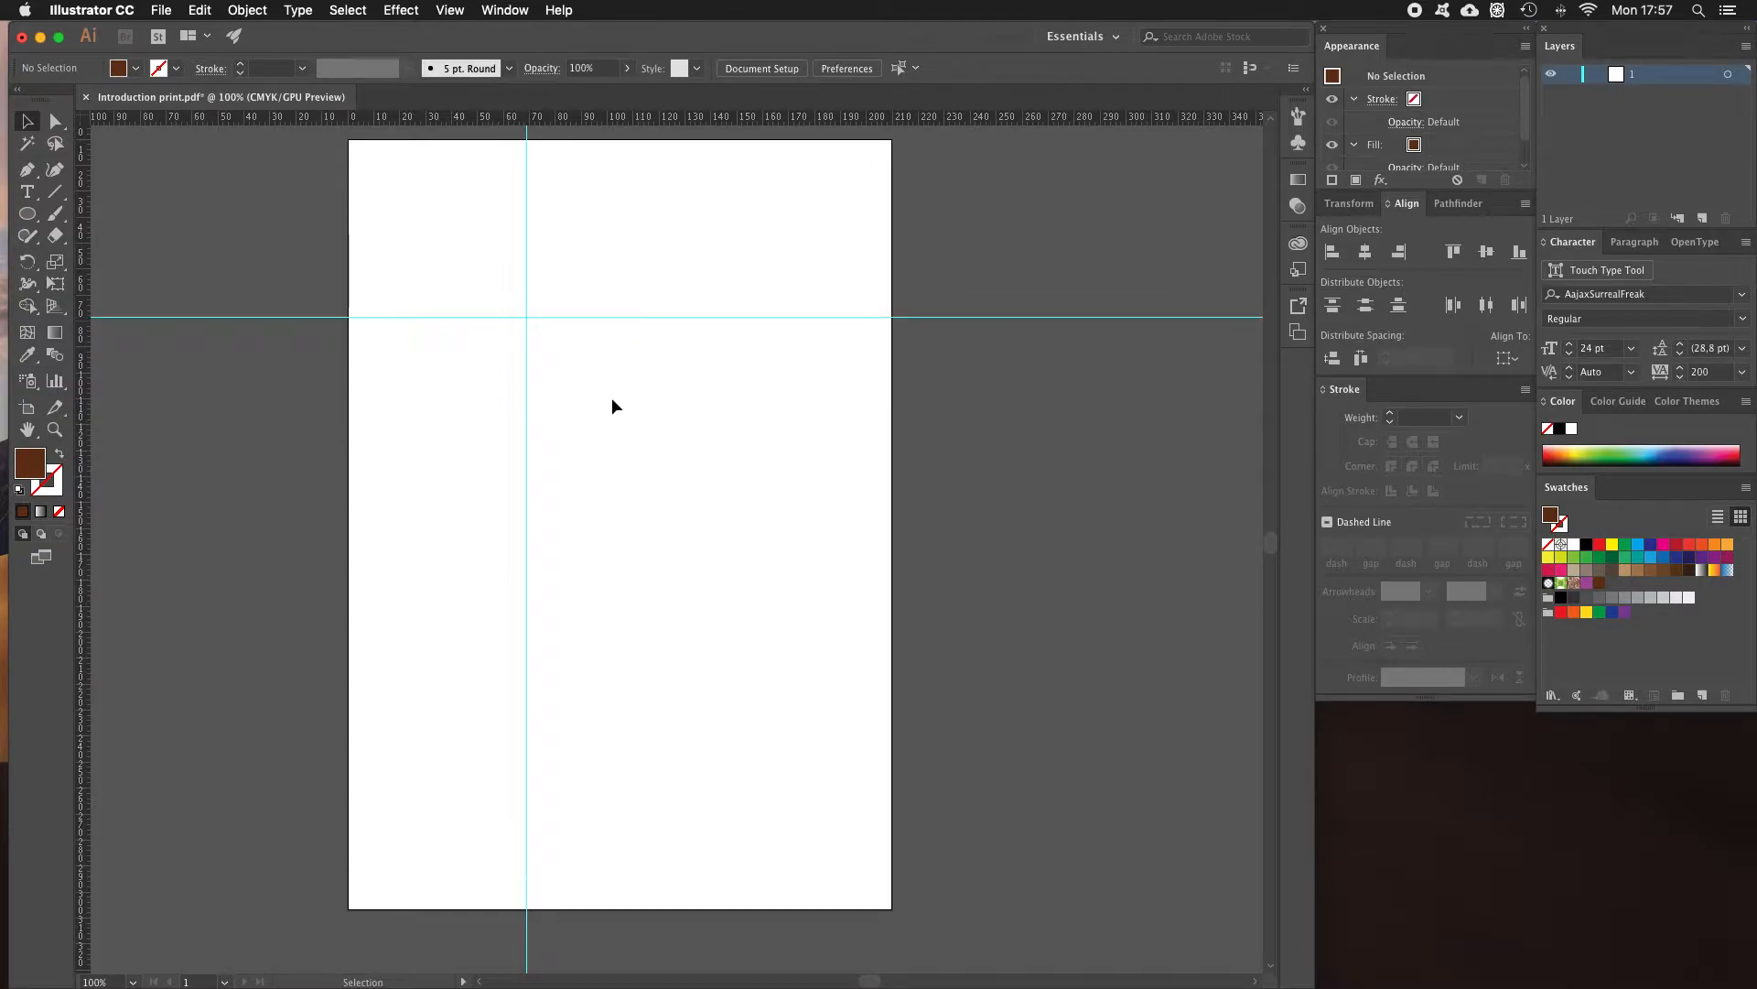
# Try to select and move the vertical and horizontal guides.
pyautogui.moveTo(525, 357)
pyautogui.mouseDown()
pyautogui.moveTo(478, 374)
pyautogui.moveTo(525, 369)
pyautogui.mouseUp()
pyautogui.click(556, 314)
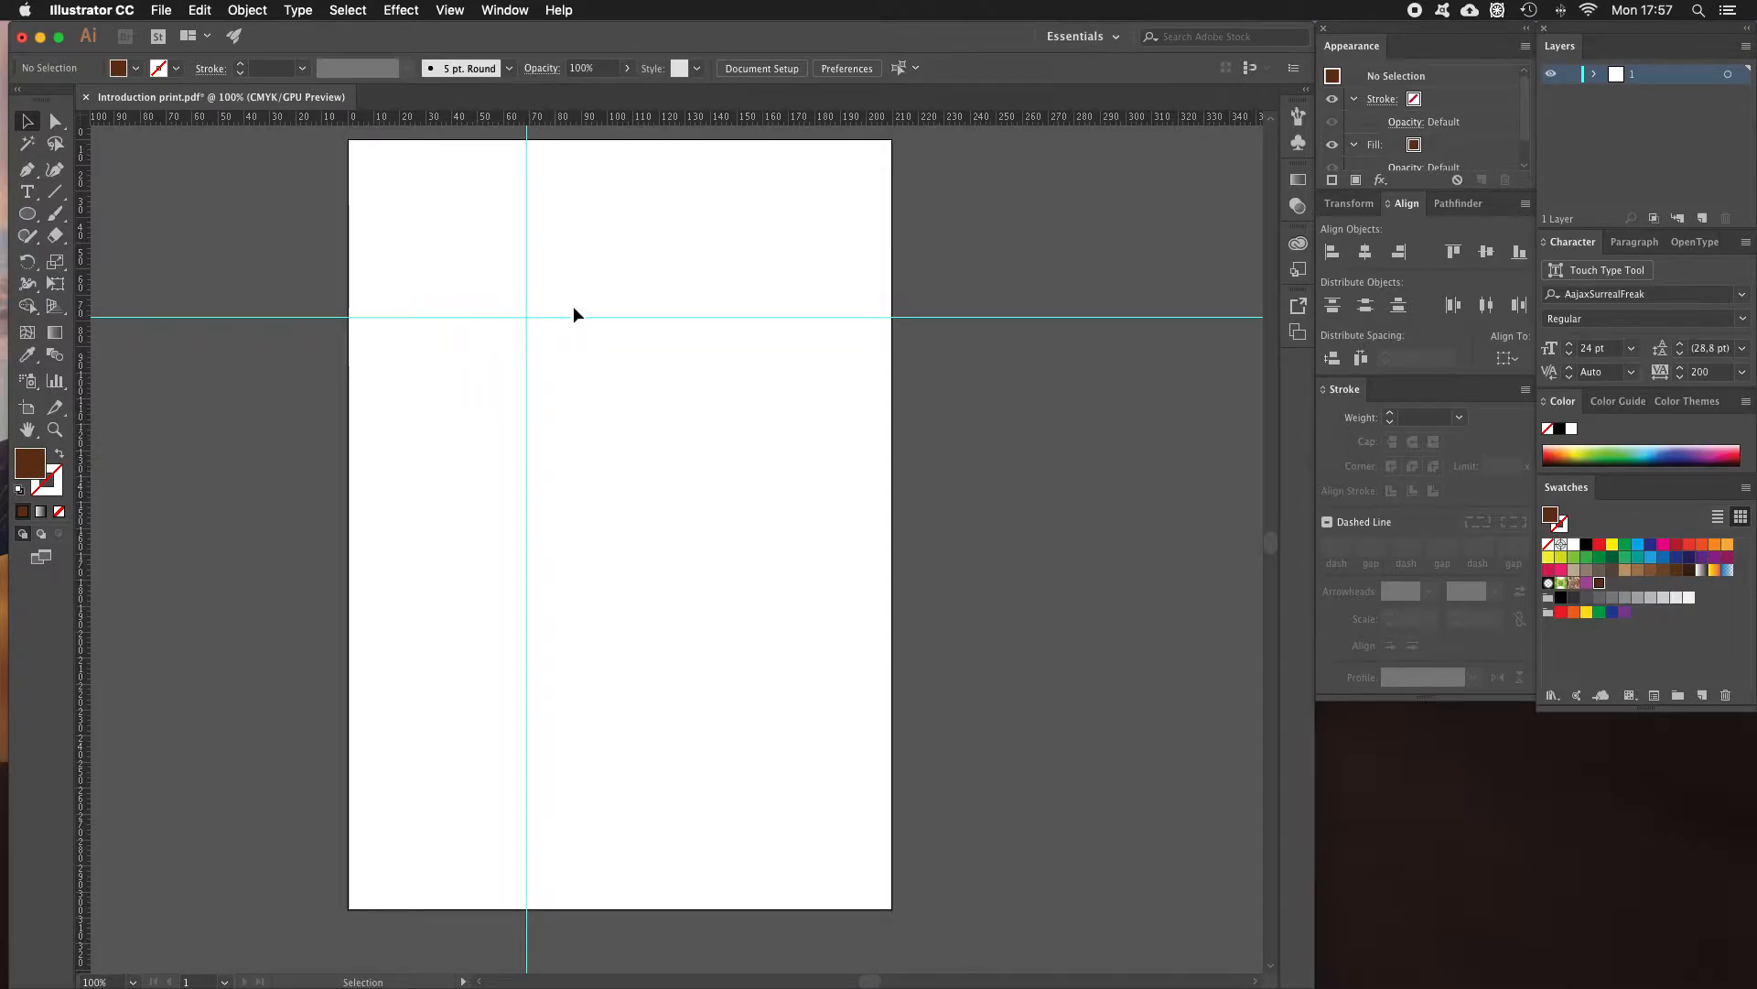
pyautogui.click(526, 355)
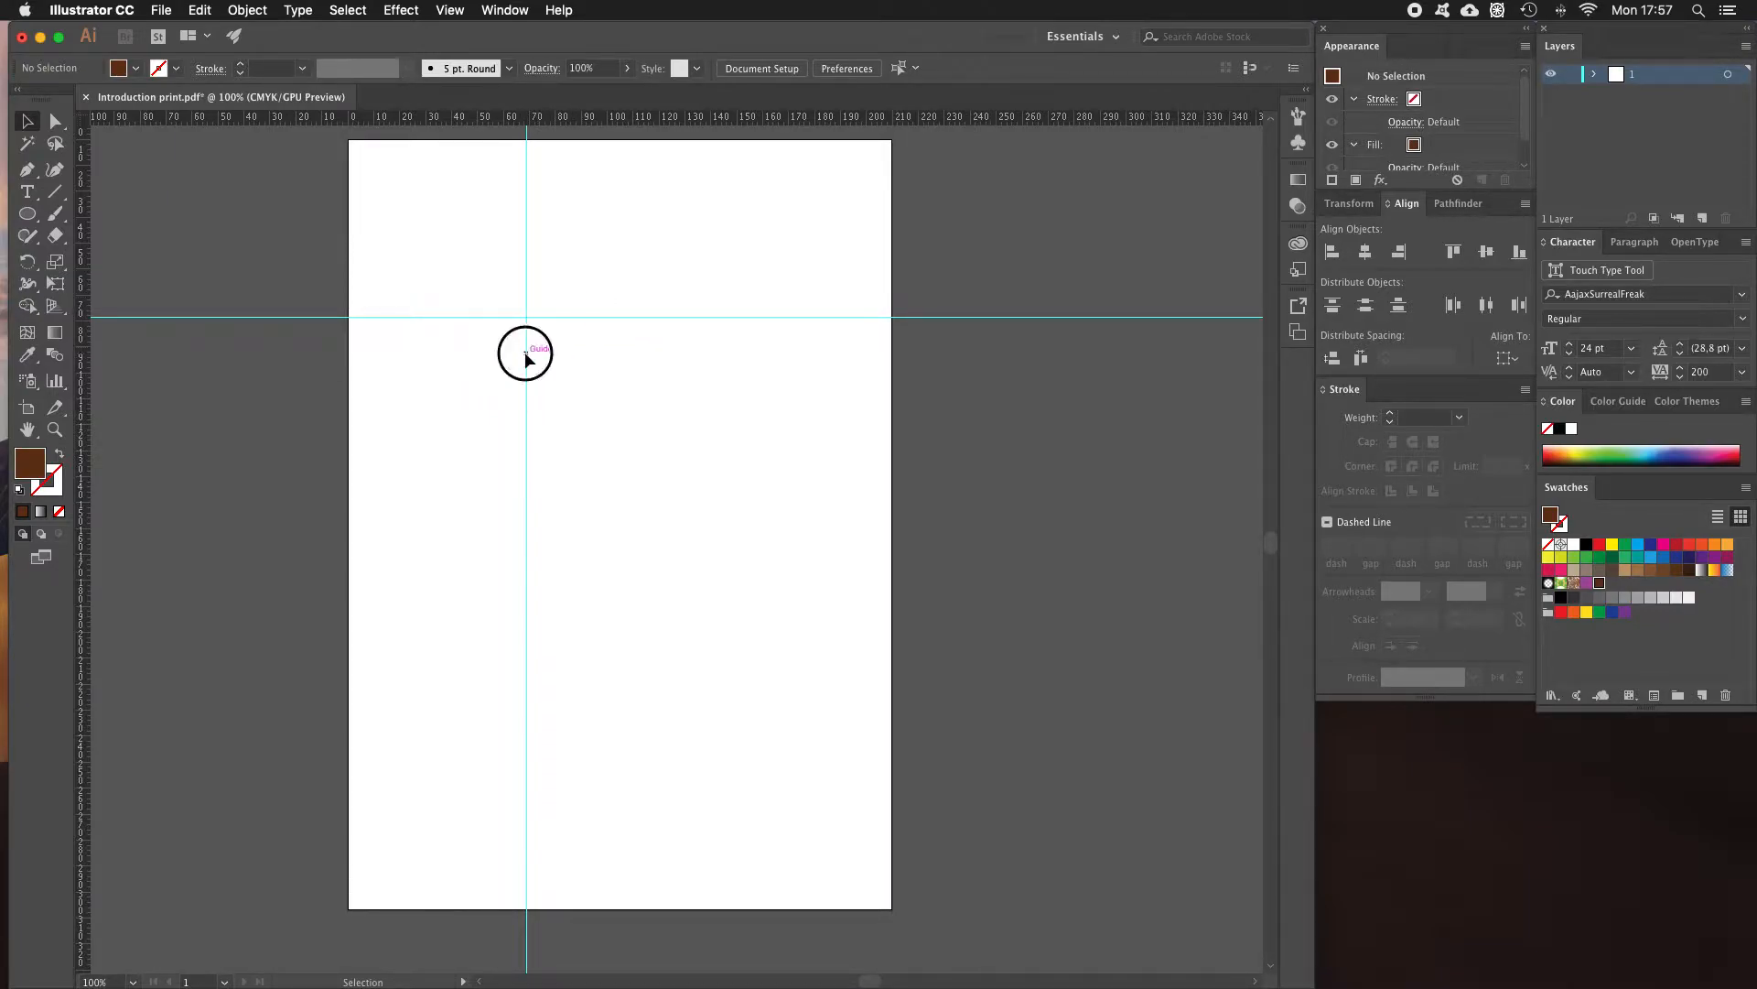
# Unlock the guides, and move the horizontal one to about 82 mm down and the vertical one to about 27 mm across.
pyautogui.rightClick(598, 317)
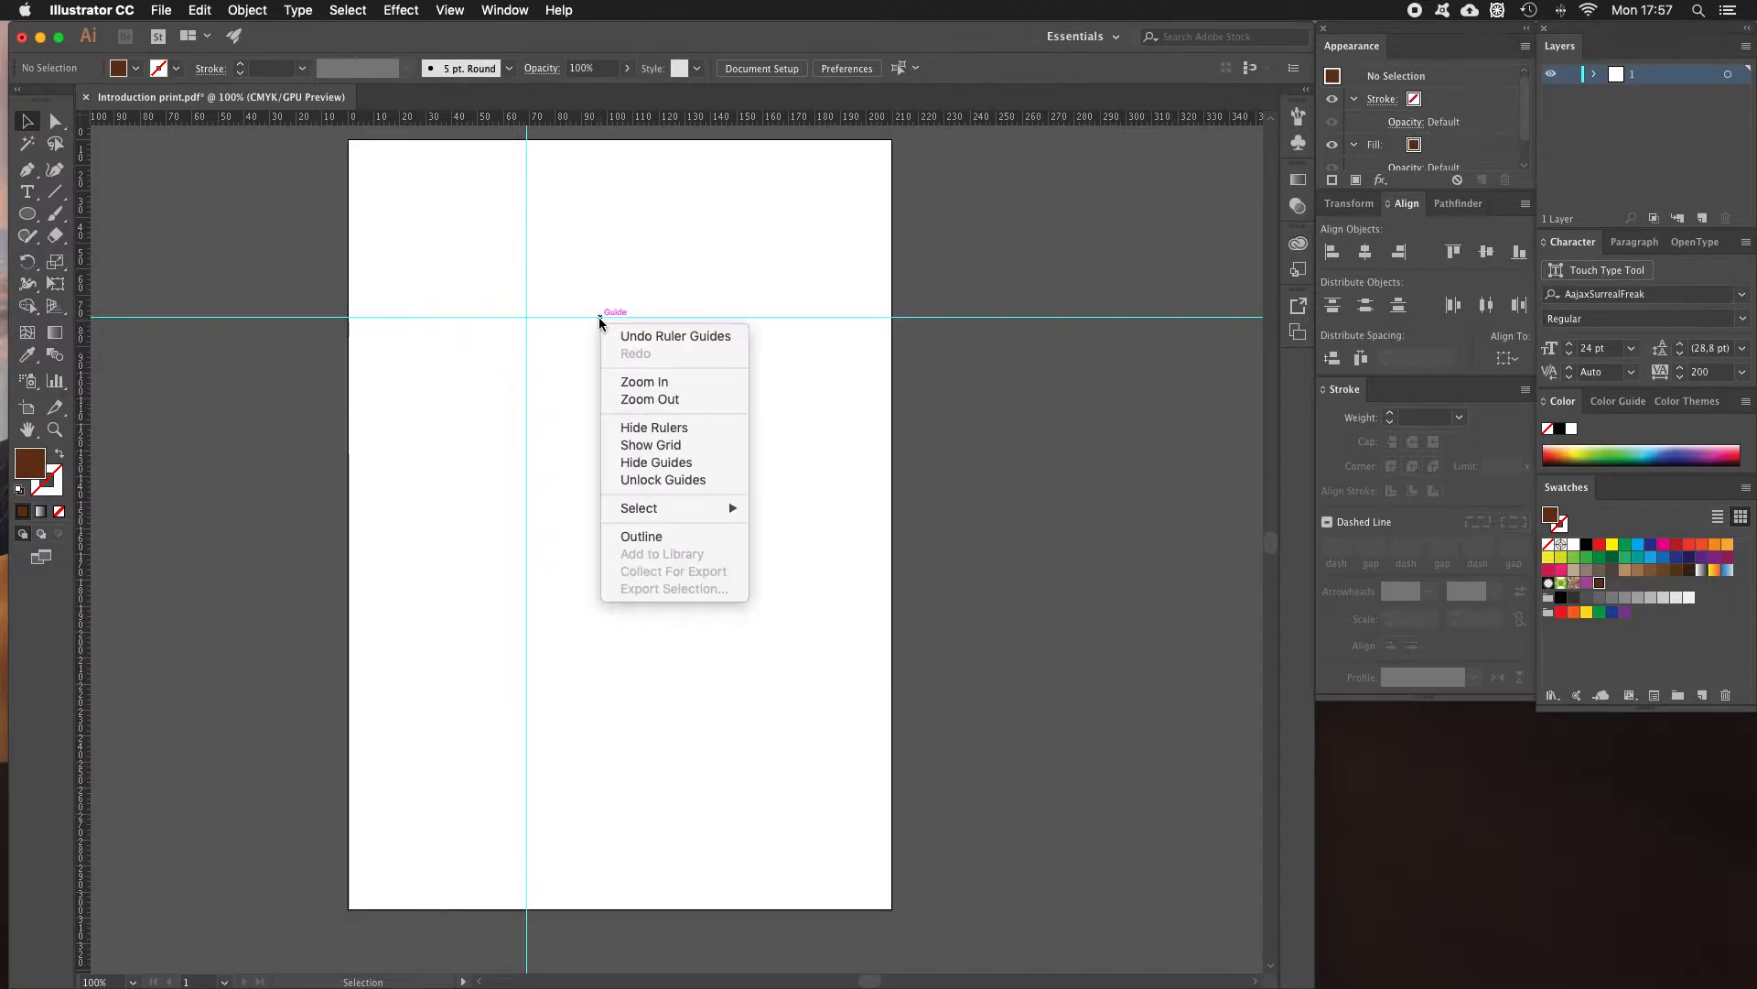
pyautogui.click(667, 484)
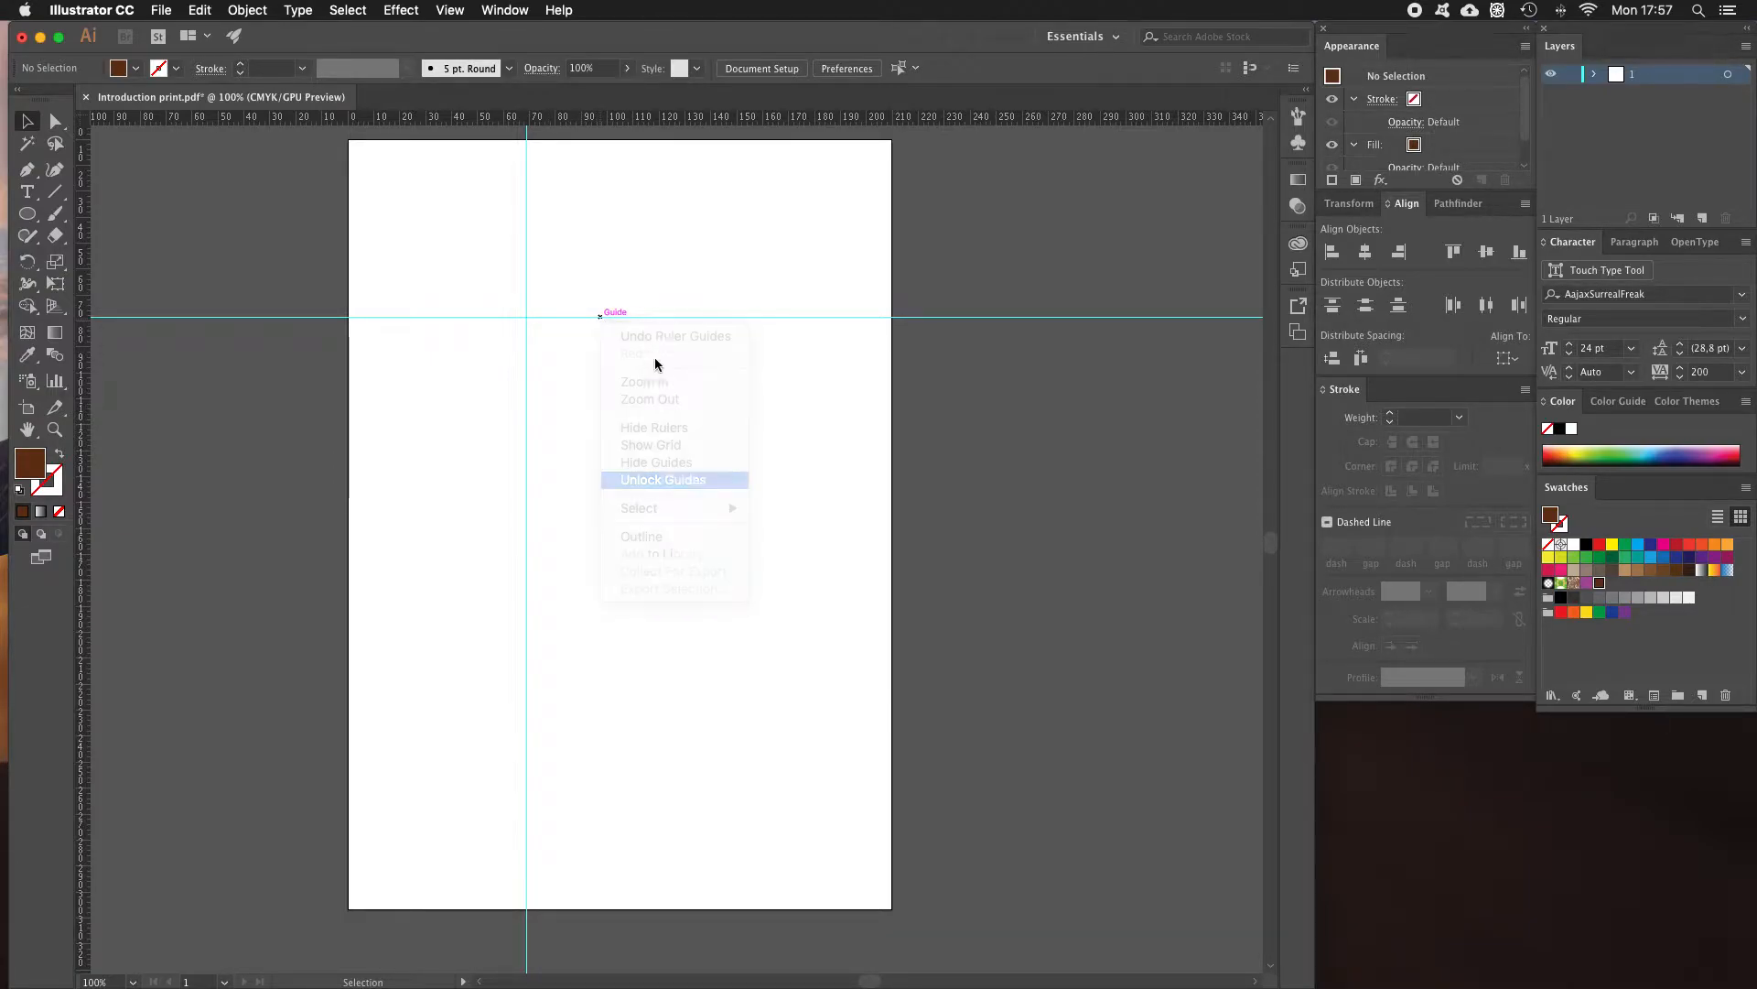
pyautogui.moveTo(655, 316); pyautogui.dragTo(667, 354)
pyautogui.moveTo(527, 442); pyautogui.dragTo(418, 450)
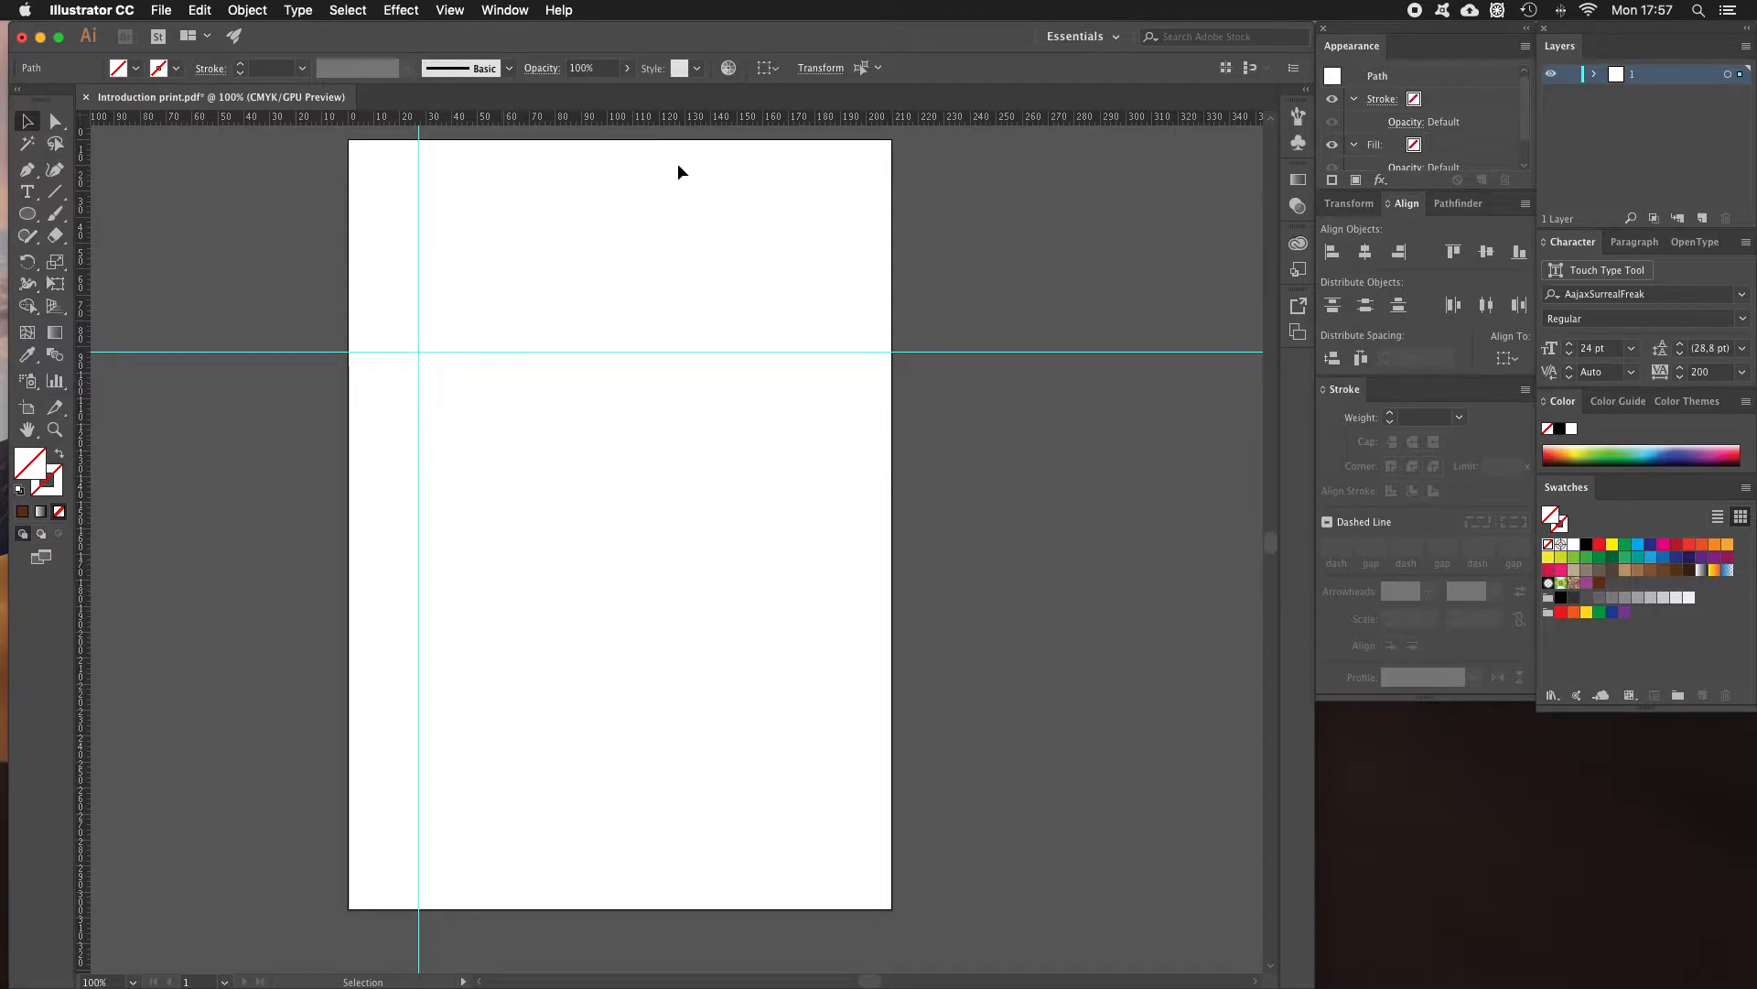
# Select the horizontal guide and set its X position to 10 mm.
pyautogui.click(616, 354)
pyautogui.click(701, 353)
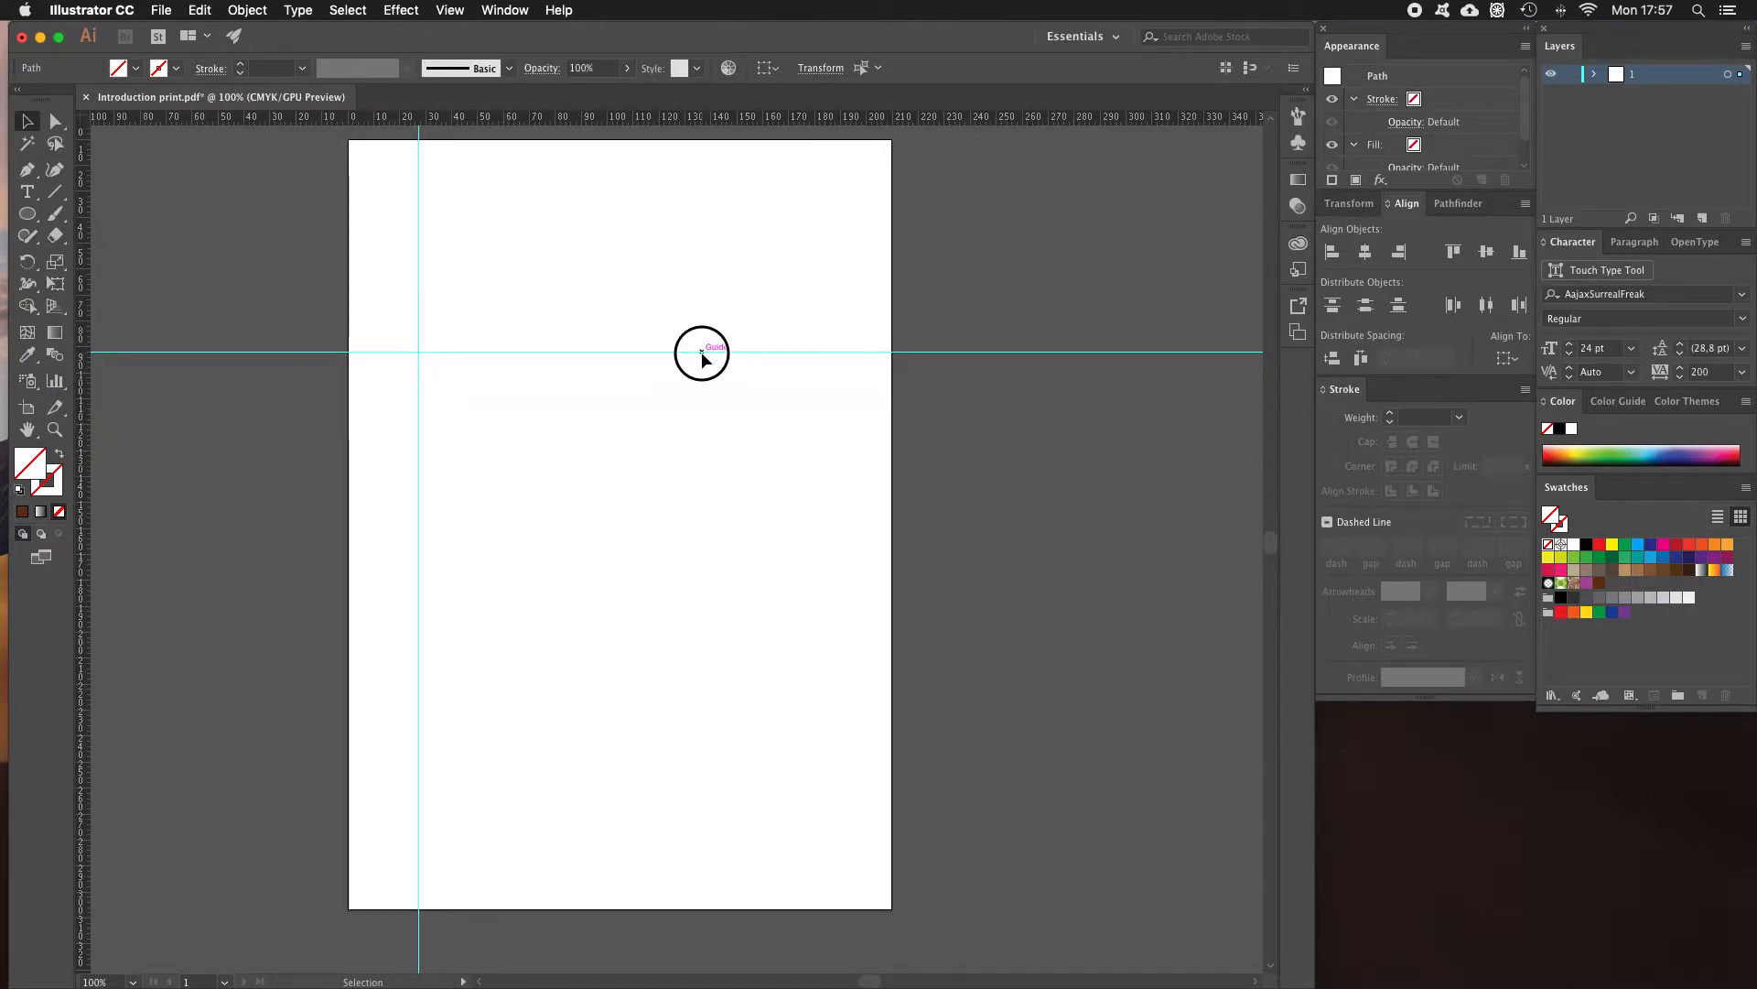
pyautogui.click(821, 69)
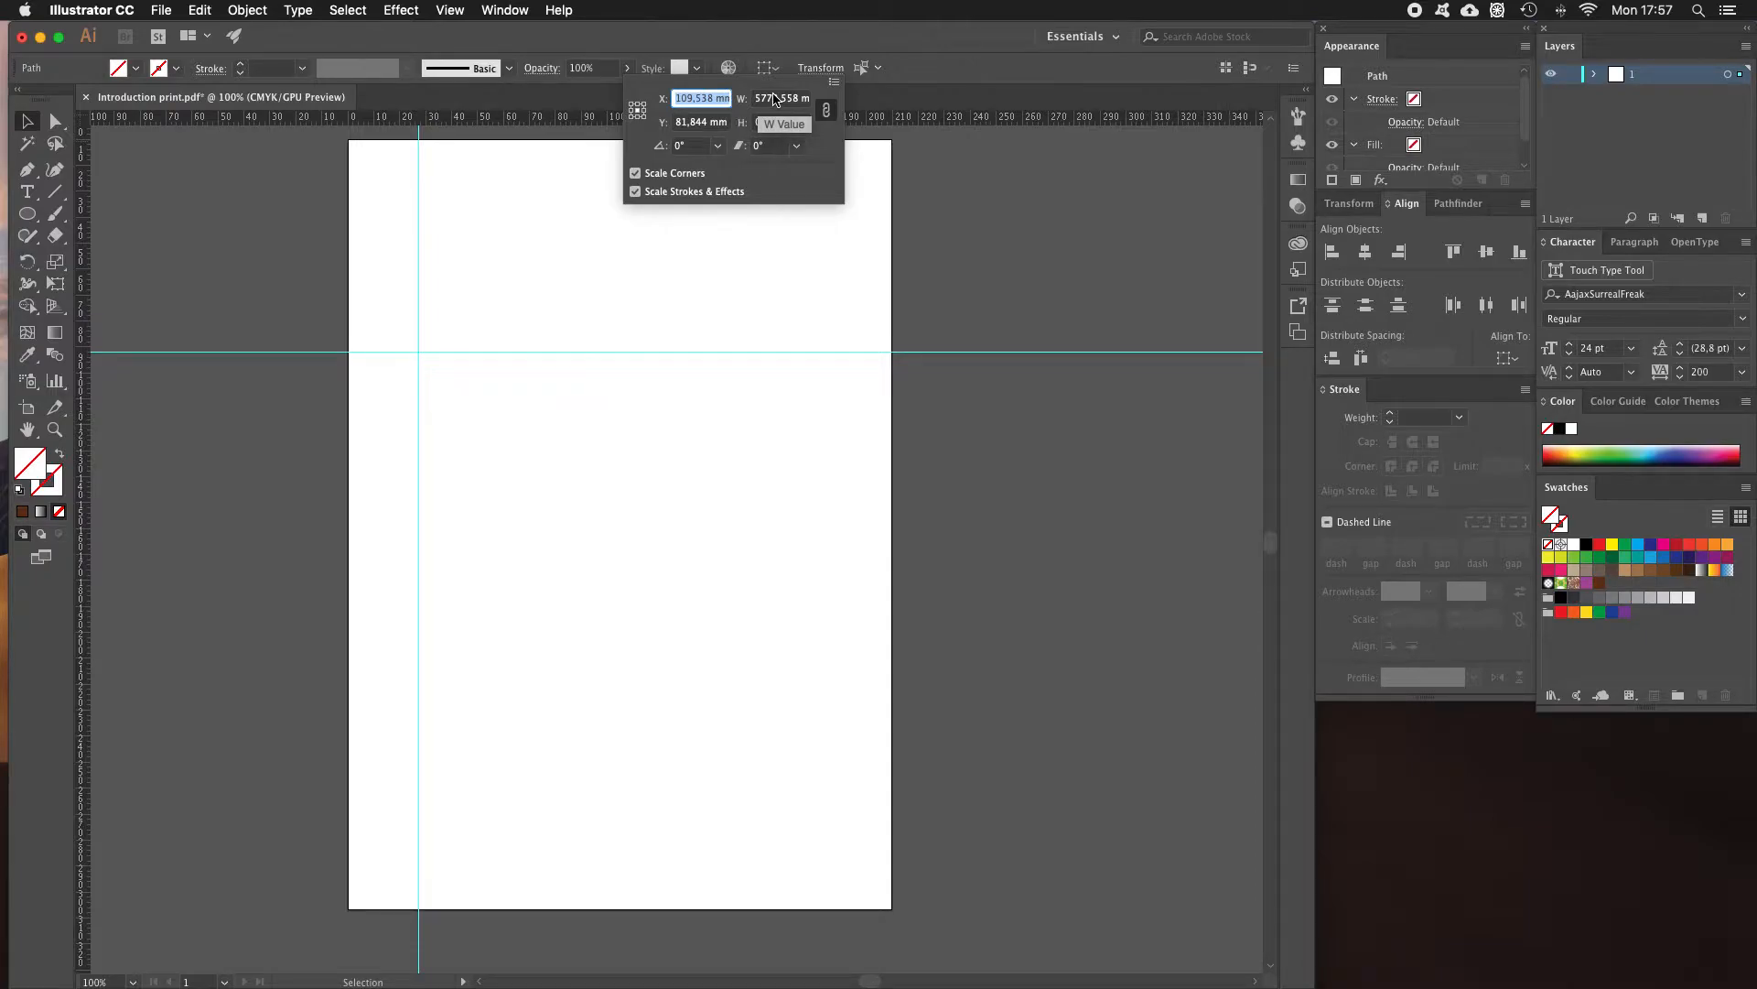
pyautogui.write('10')
pyautogui.press('Return')
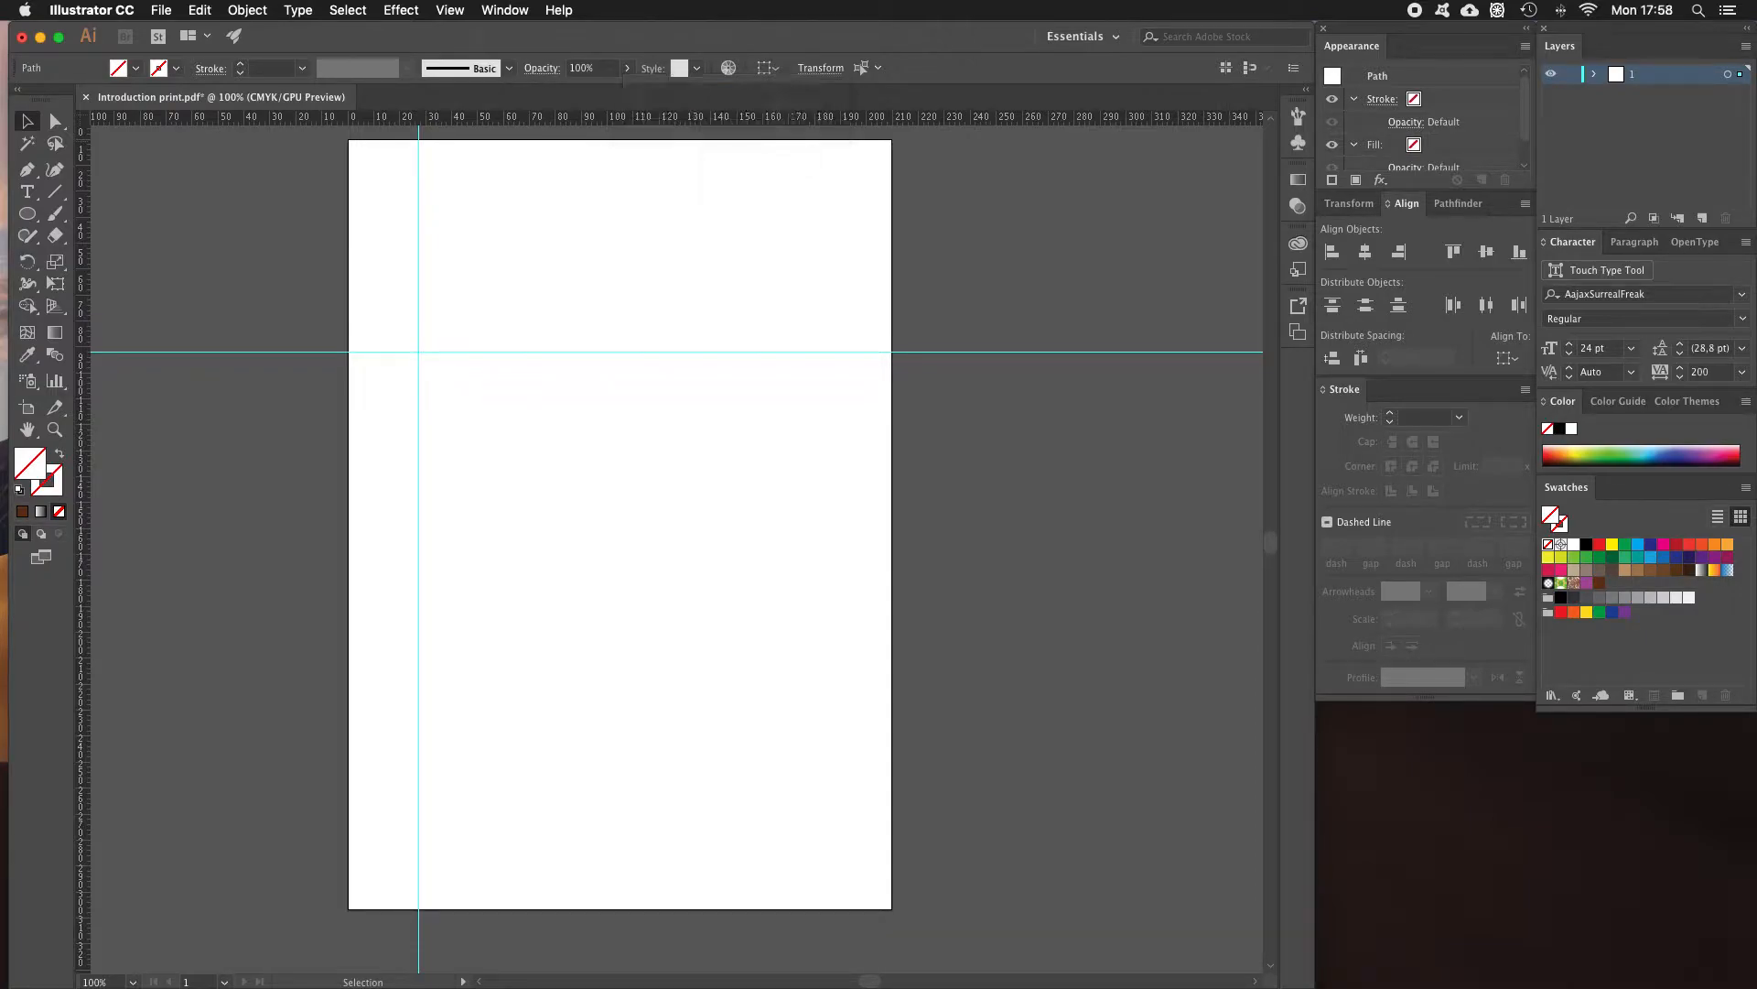
# Set the horizontal guide's Y position to 290 mm.
pyautogui.click(821, 68)
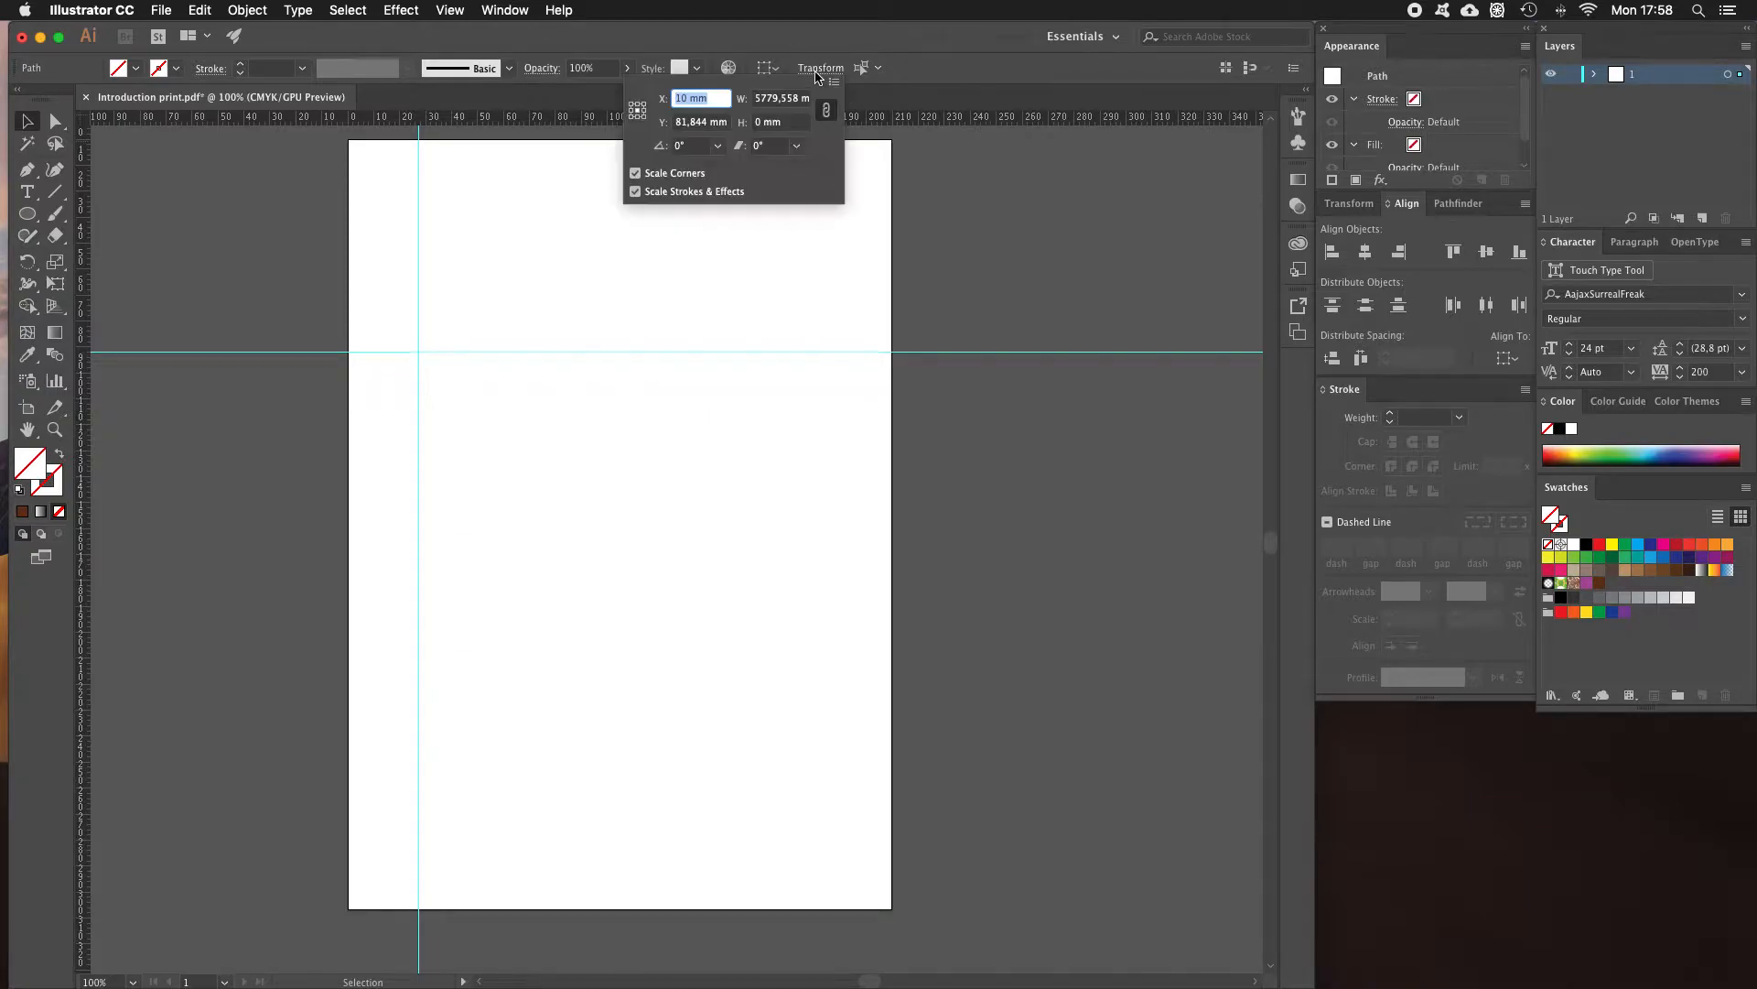
pyautogui.click(673, 124)
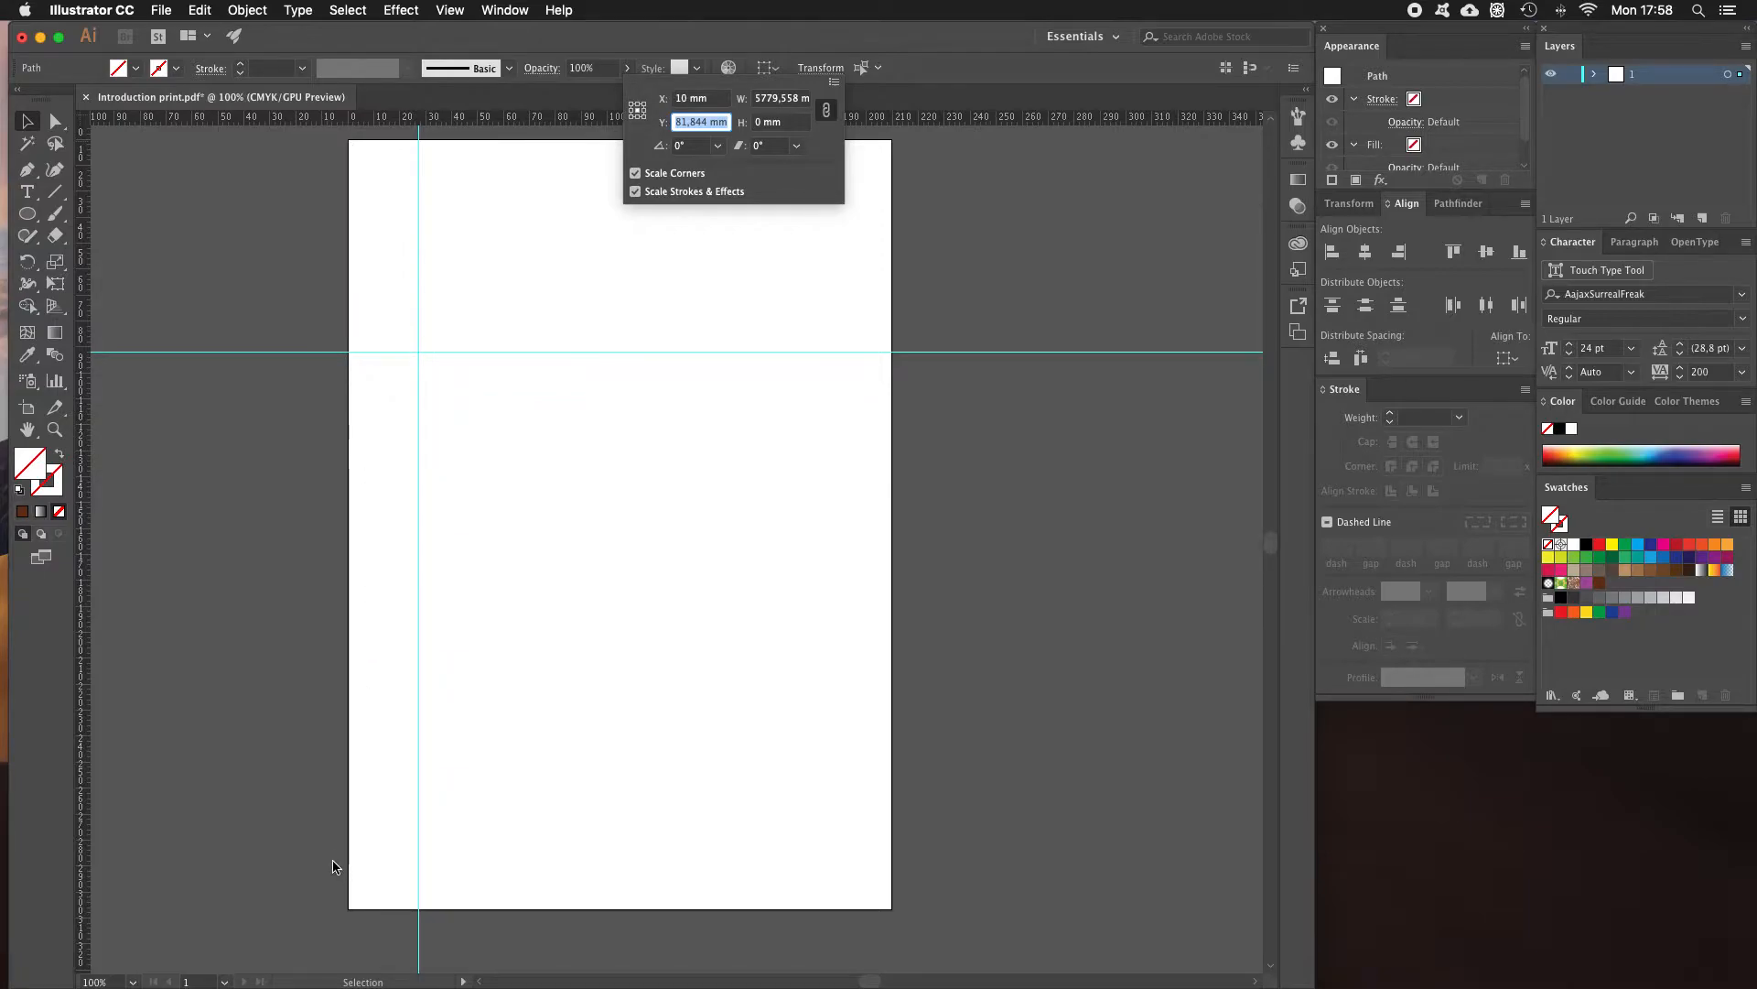
pyautogui.write('290')
pyautogui.press('Return')
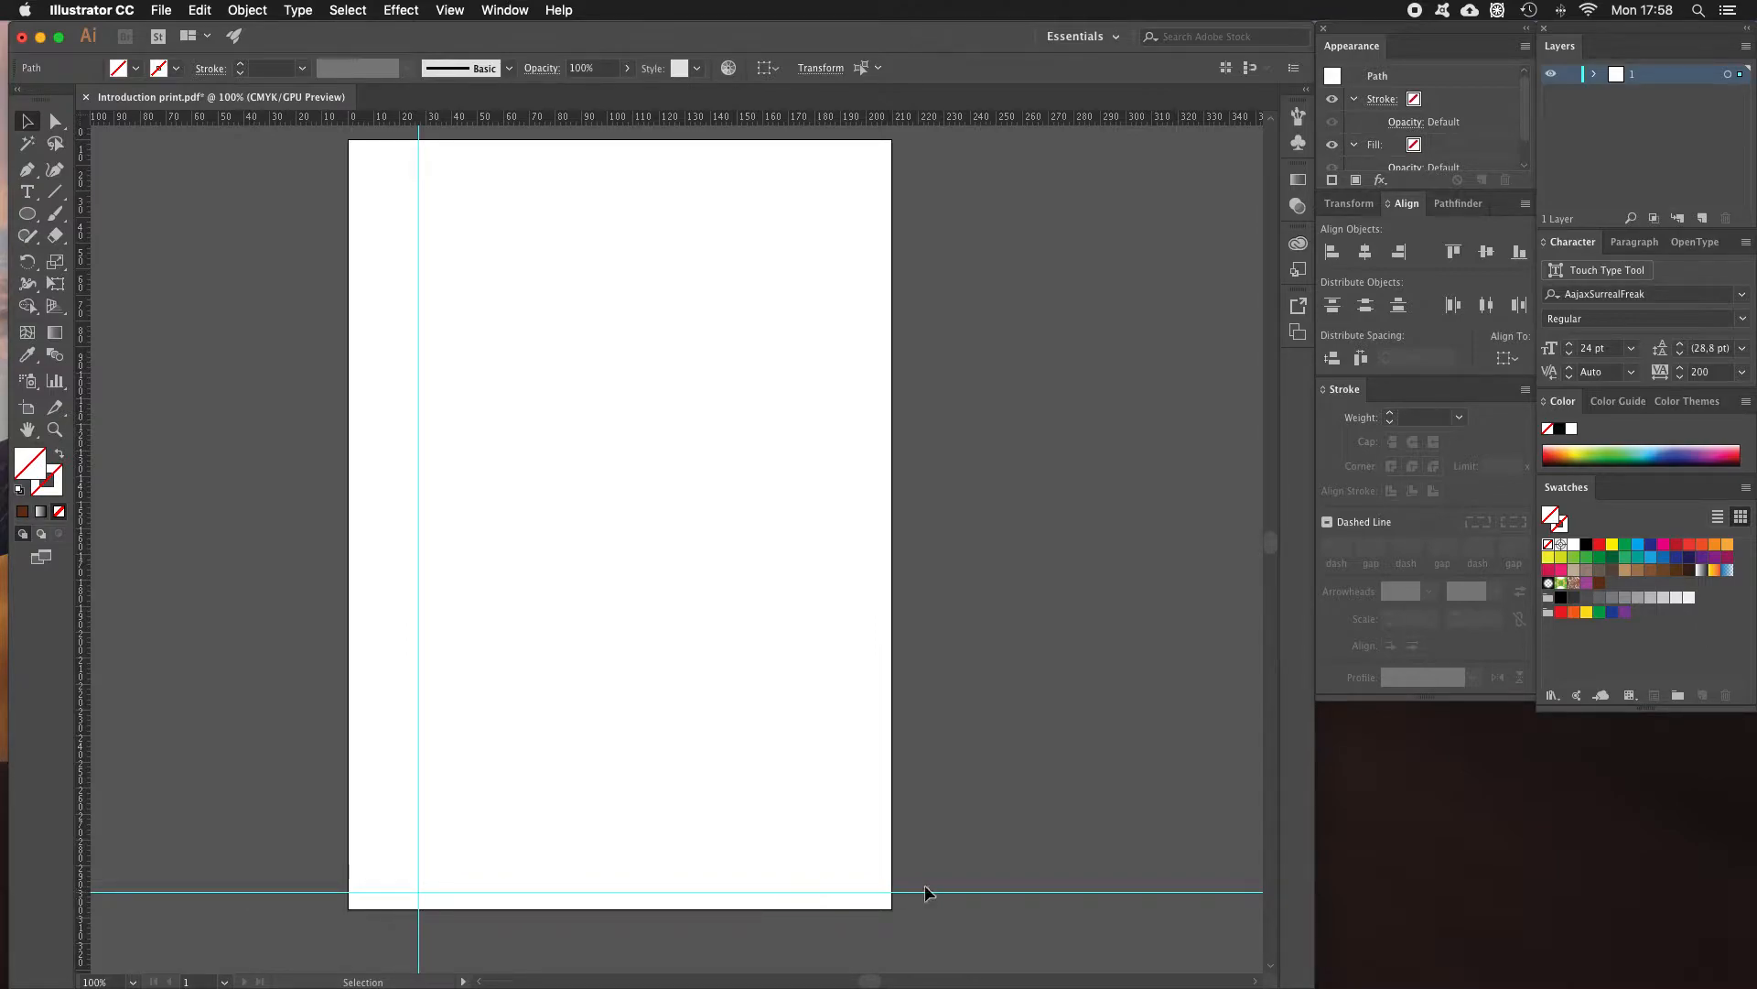
# Select the vertical guide and set its X position to 200 mm.
pyautogui.click(419, 436)
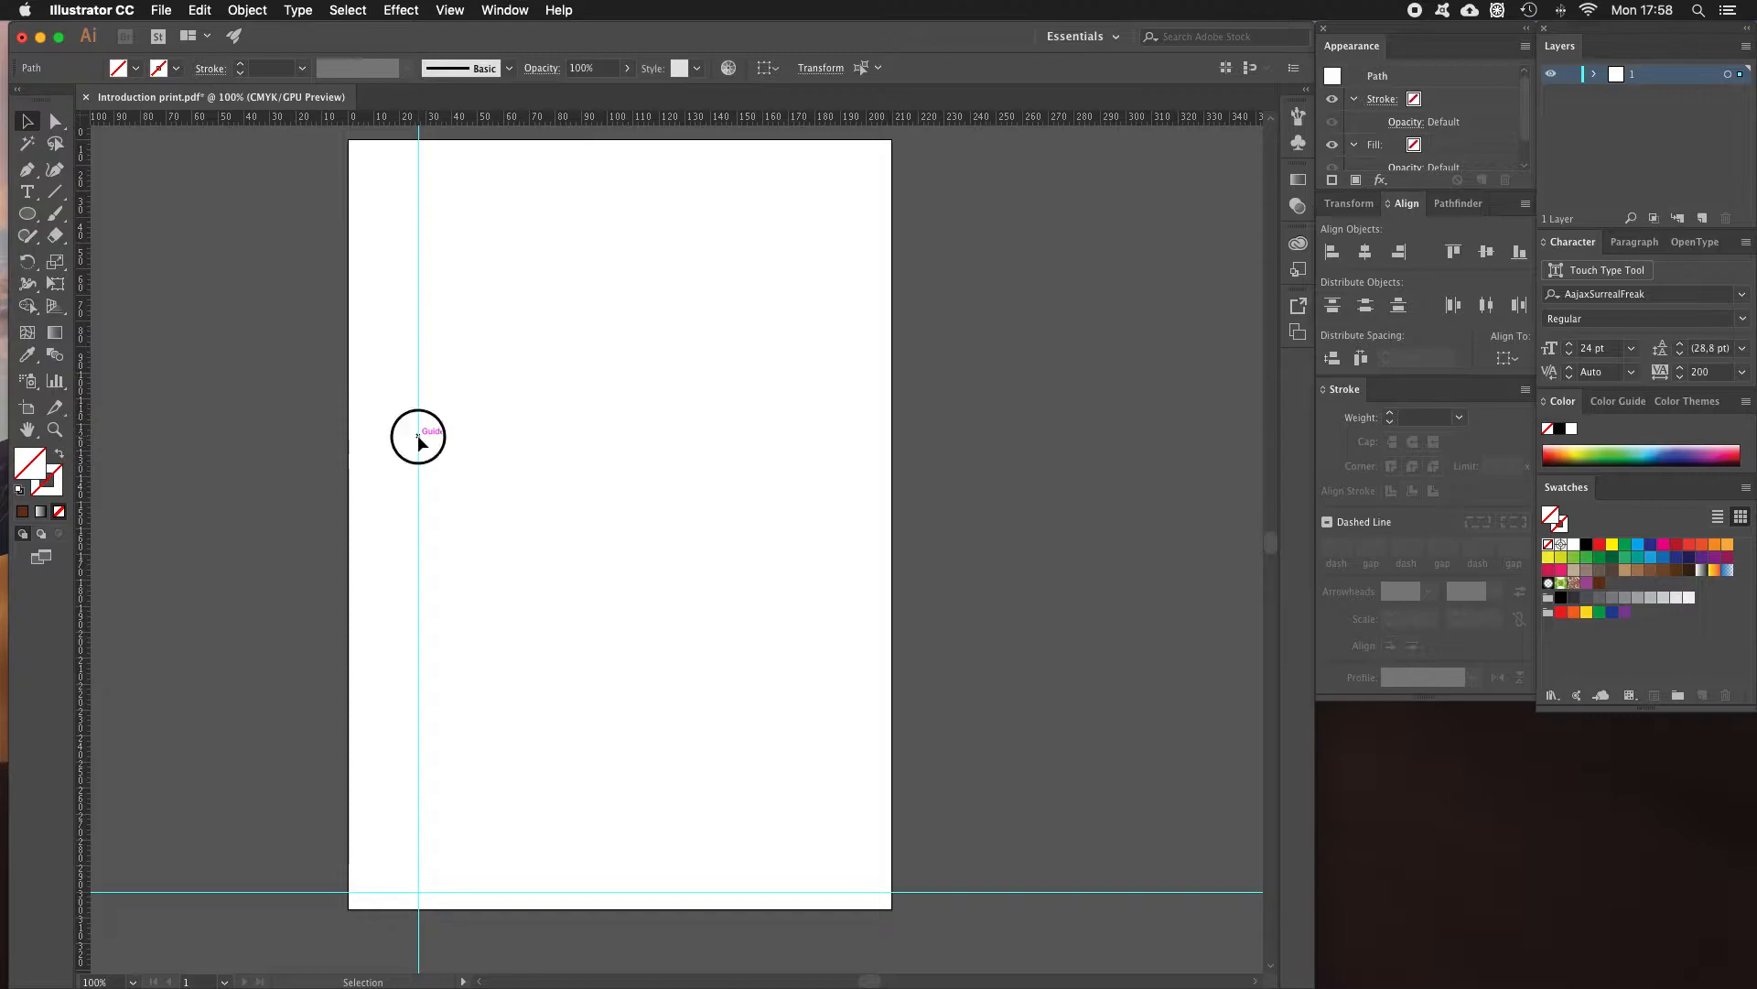
pyautogui.click(837, 70)
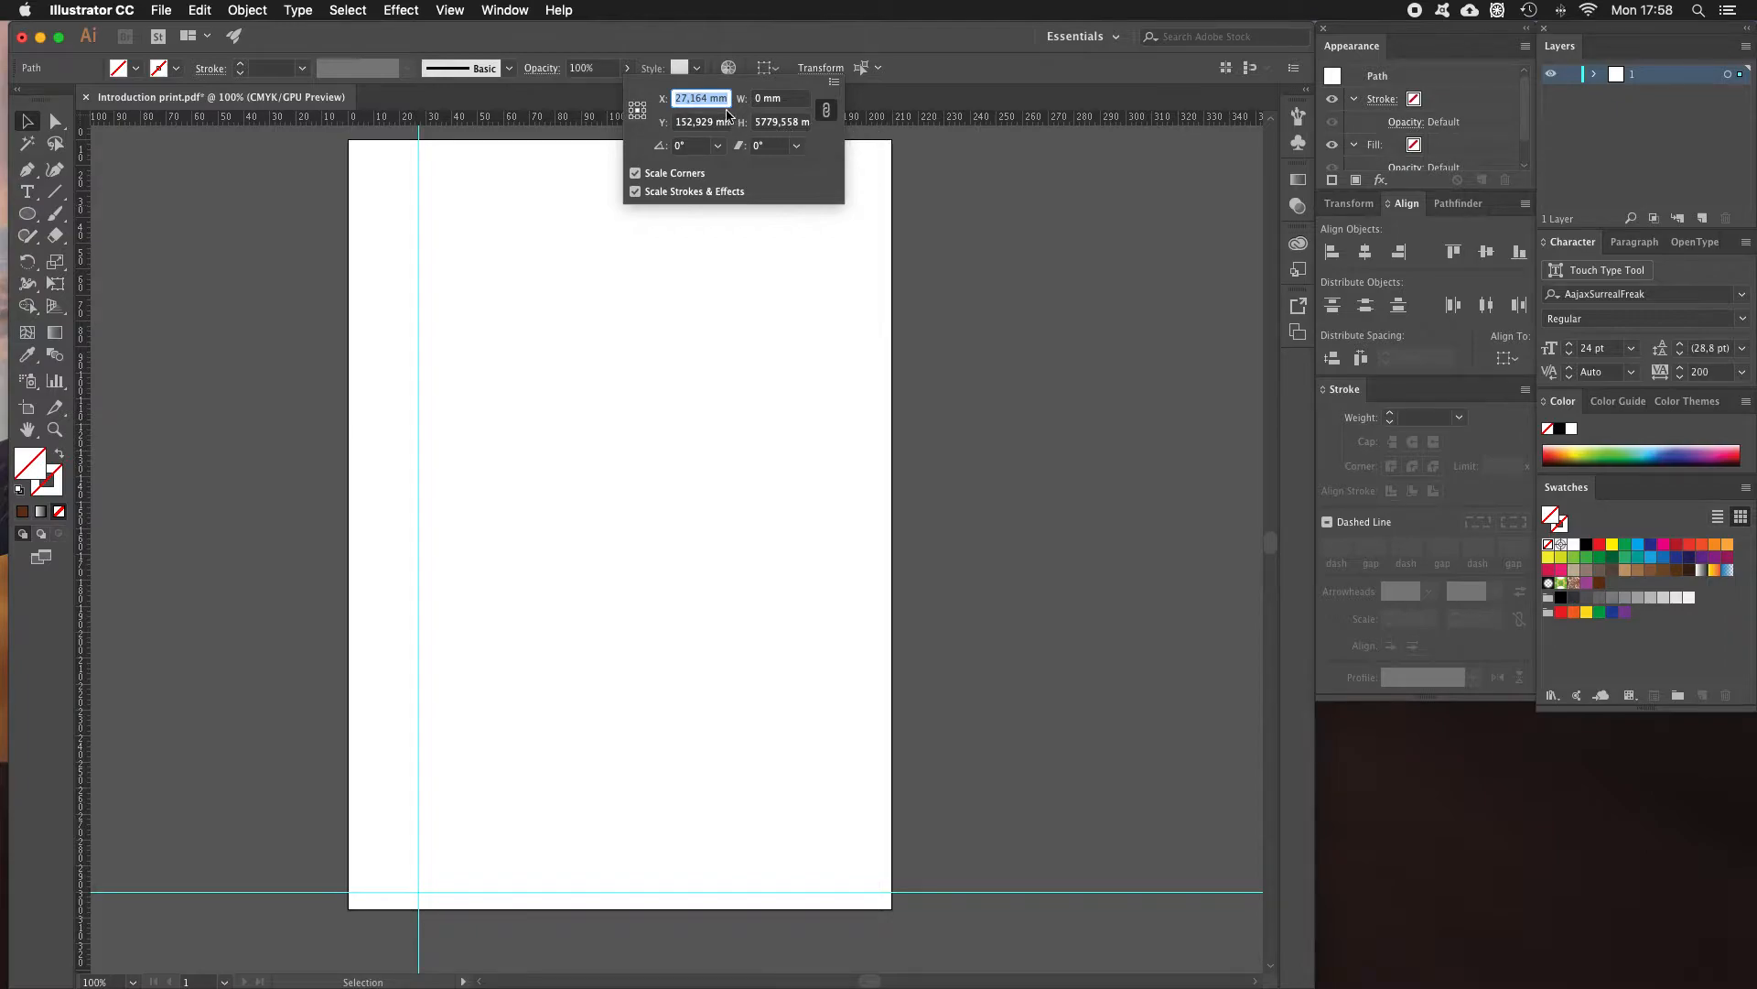
pyautogui.write('200')
pyautogui.press('Return')
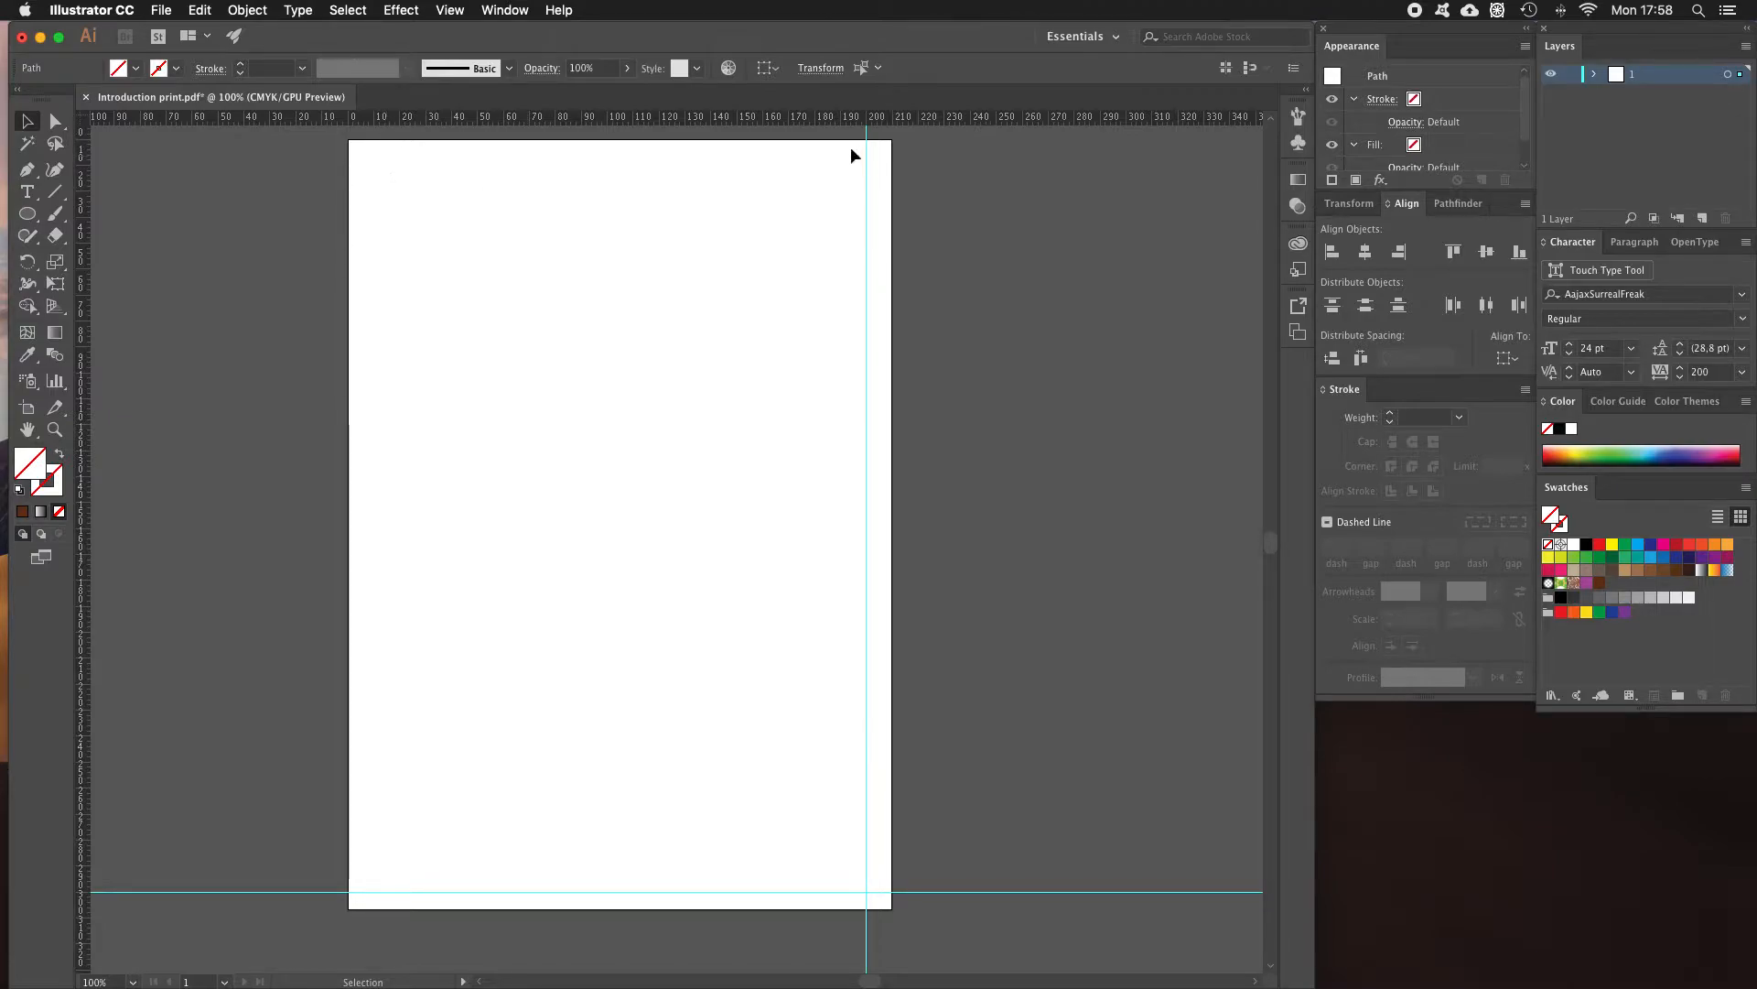
# Move the vertical guide freehand to about 171 mm across the artboard and undo that move.
pyautogui.moveTo(866, 262); pyautogui.dragTo(793, 293)
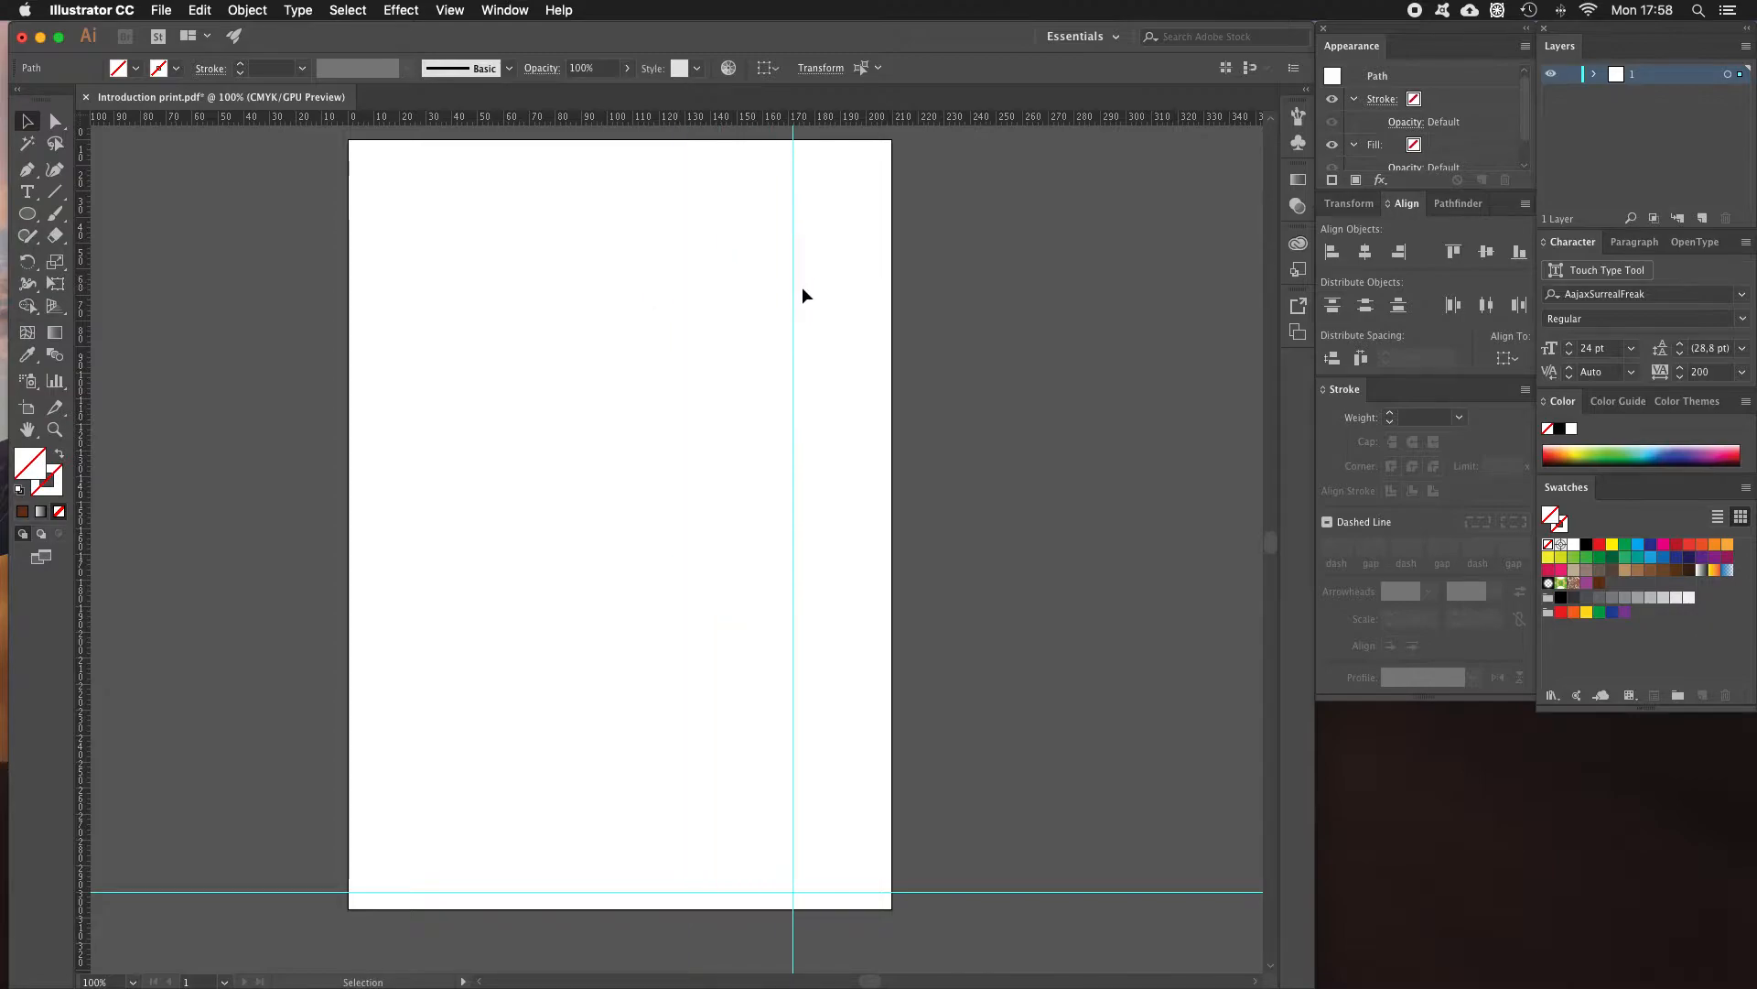
pyautogui.press('super+z')
pyautogui.press('super+z')
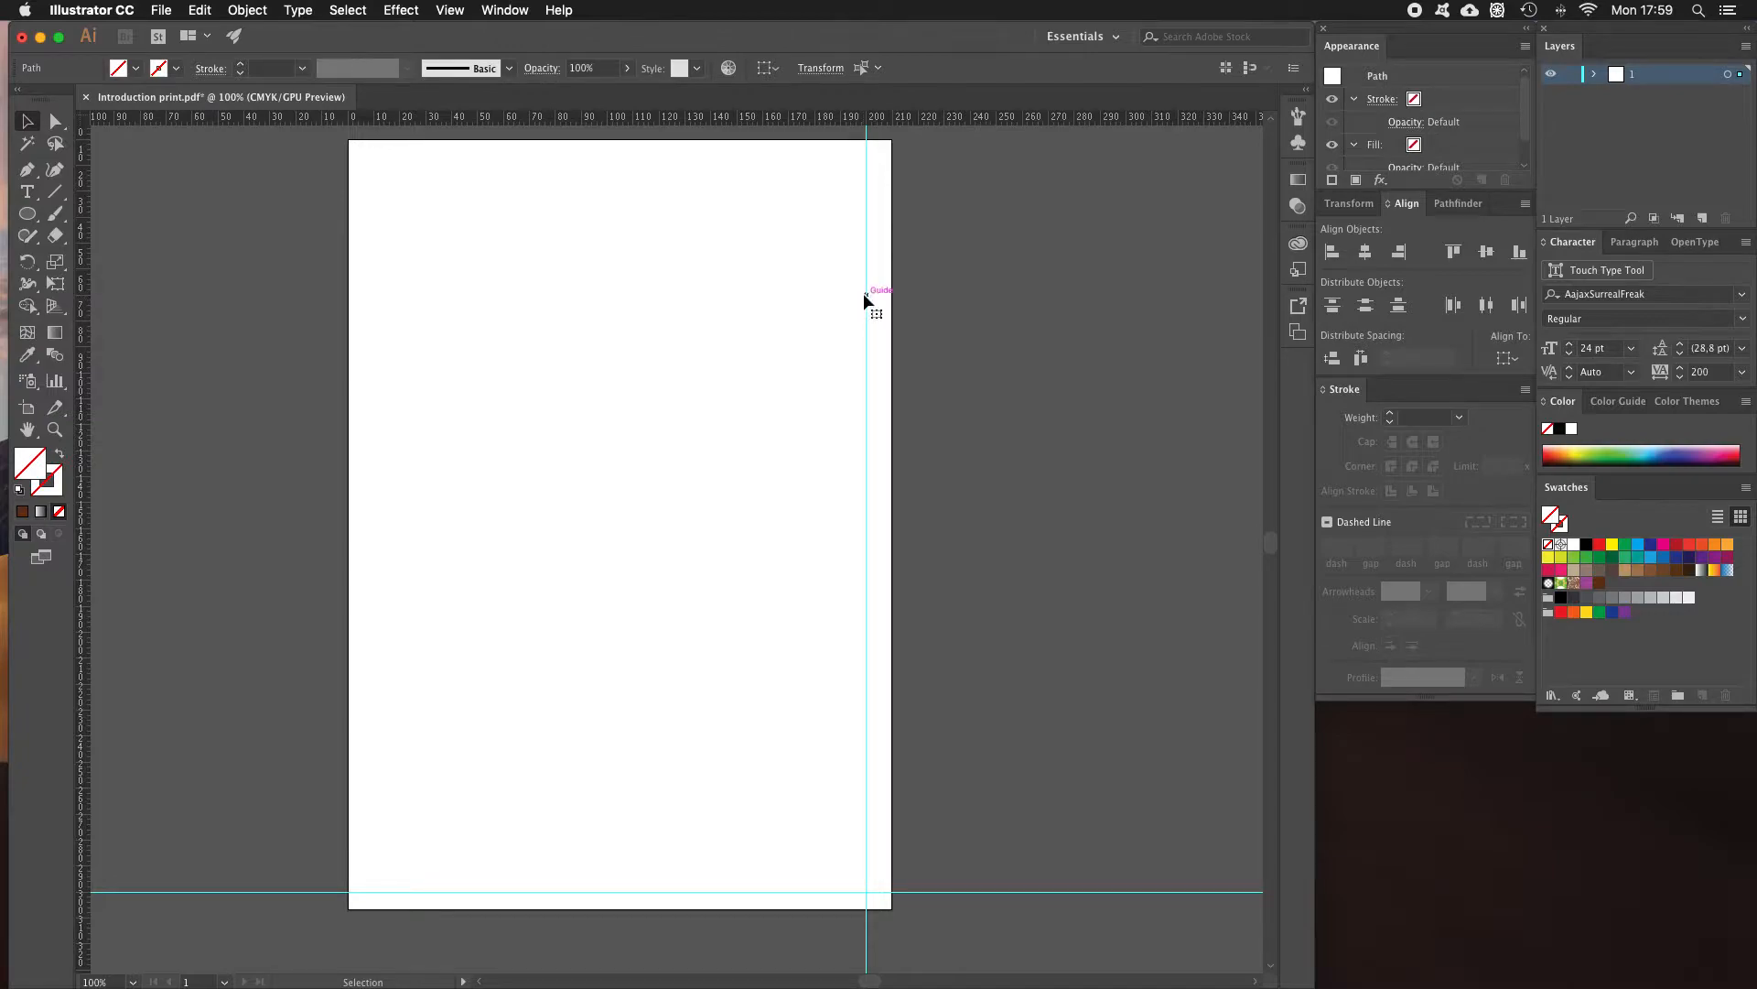
# Lock the guides on the artboard.
pyautogui.rightClick(759, 285)
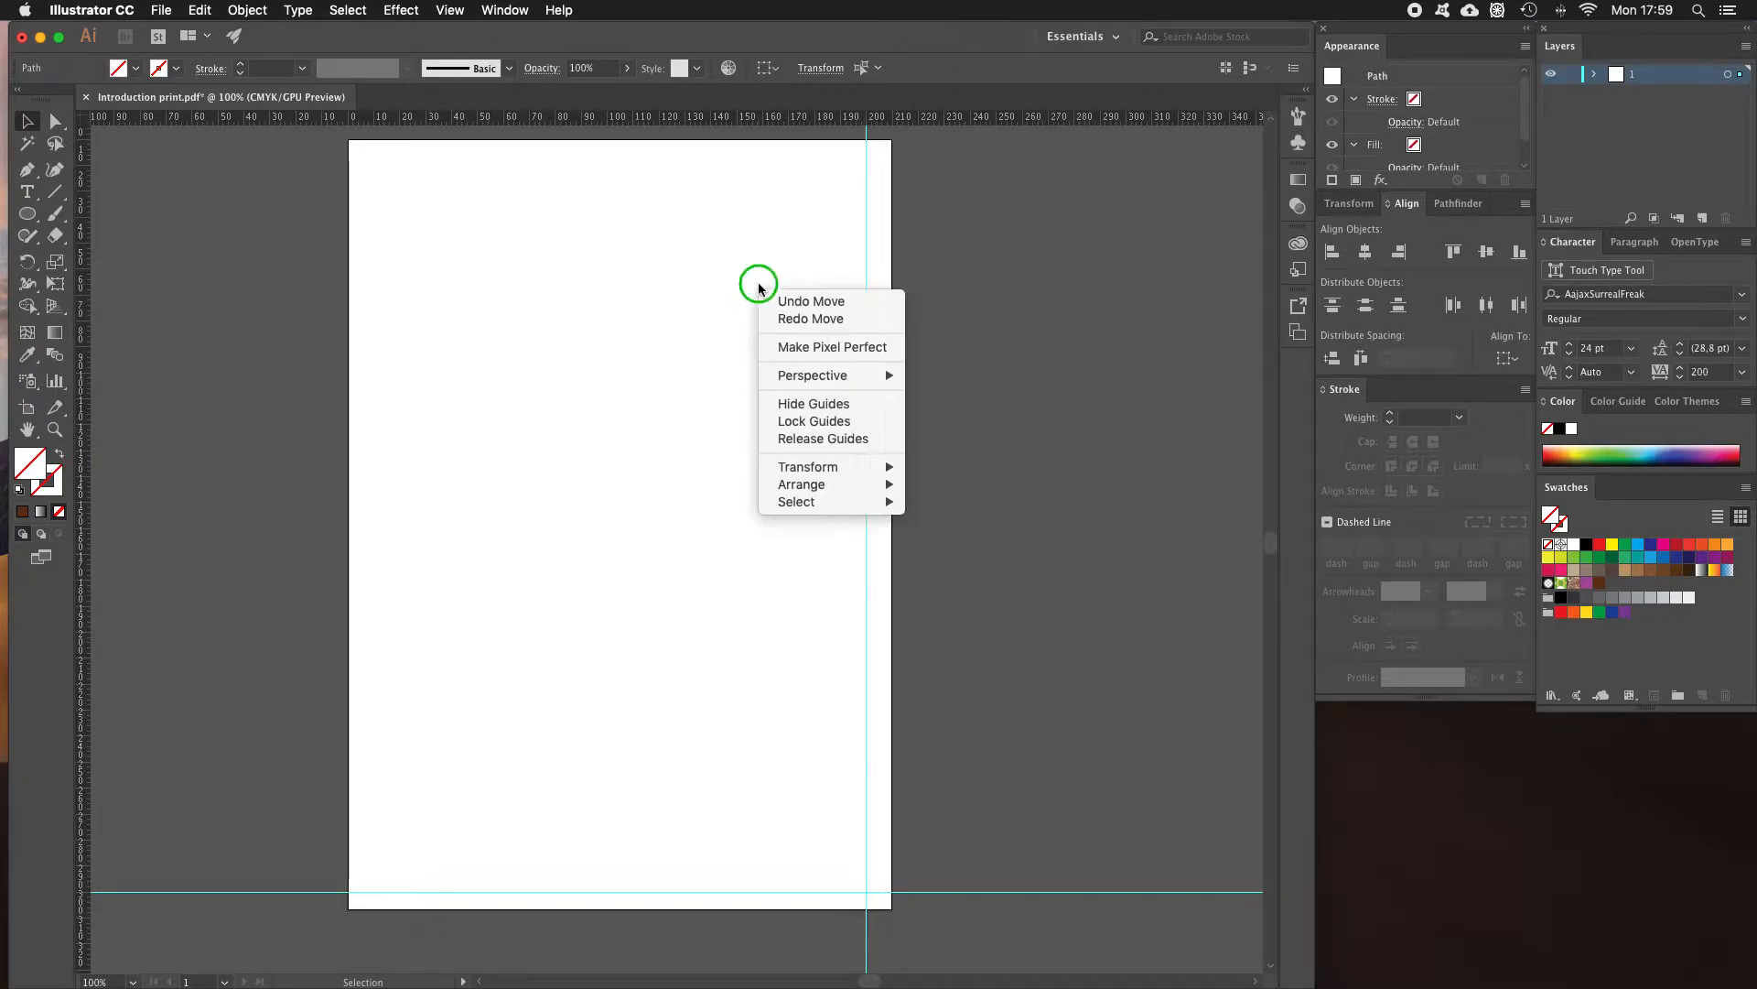
pyautogui.click(815, 421)
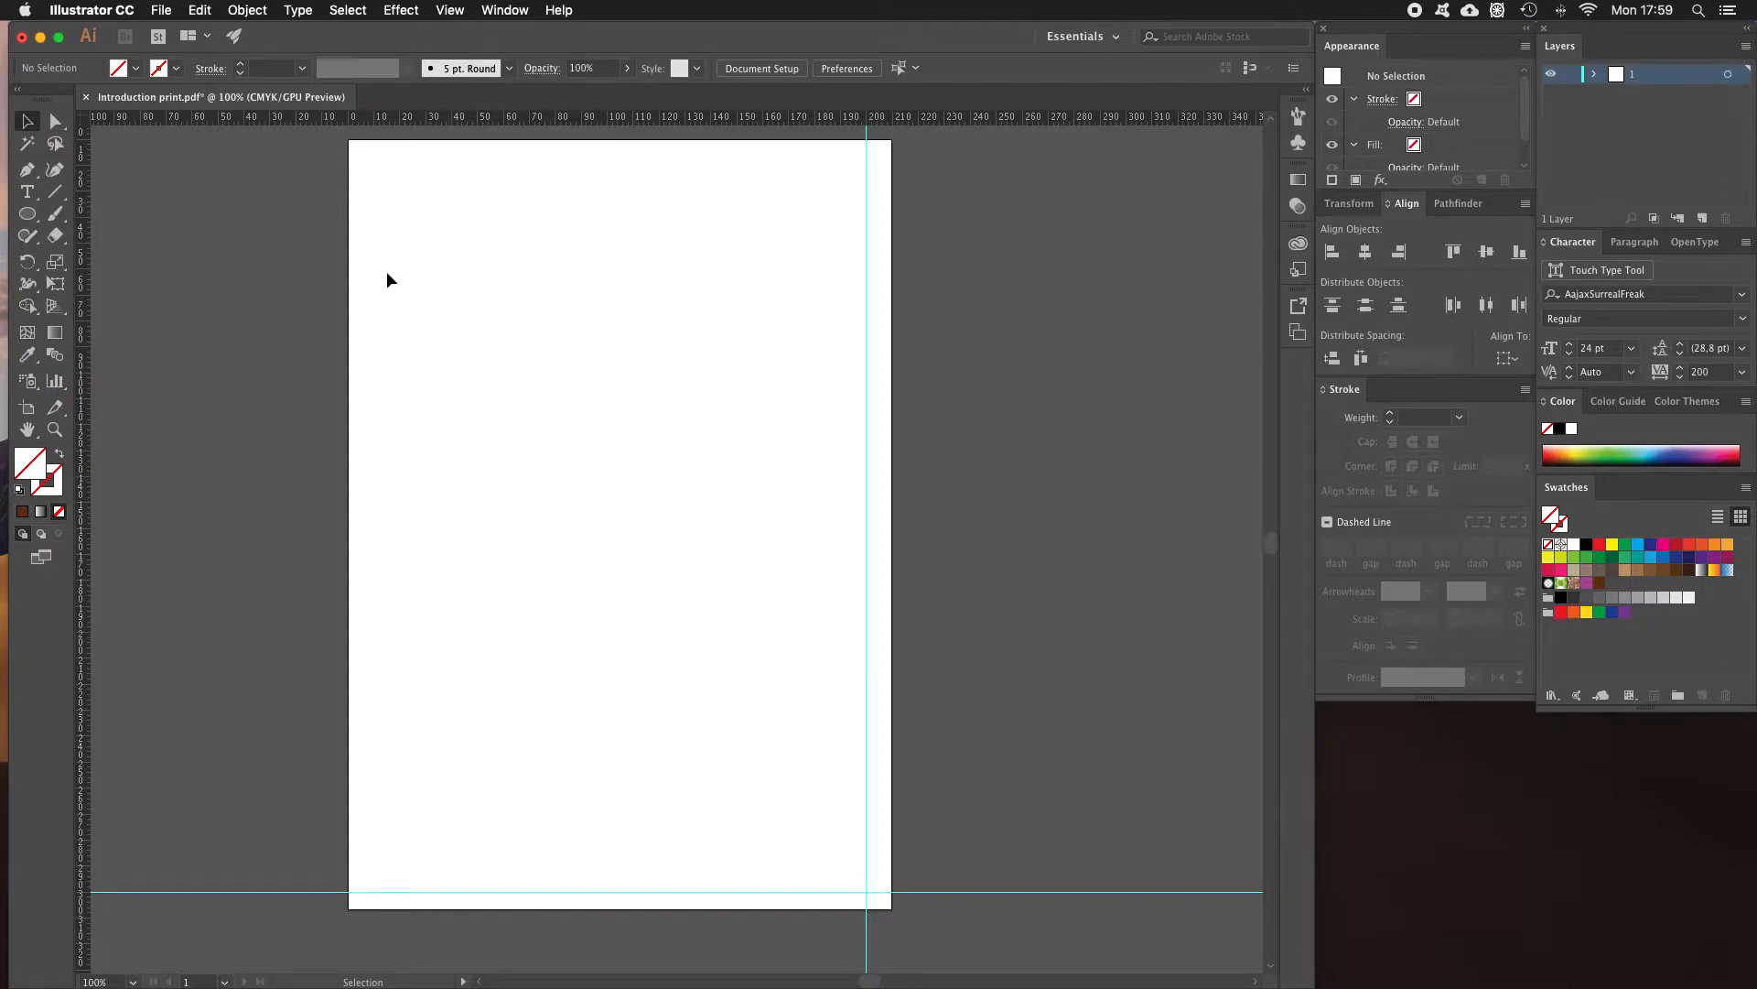
# Draw three separate ellipses in the upper half of the artboard, the last one about 22 mm wide and 26 mm high.
pyautogui.click(28, 215)
pyautogui.moveTo(384, 247); pyautogui.dragTo(455, 314)
pyautogui.moveTo(651, 267); pyautogui.dragTo(722, 329)
pyautogui.moveTo(559, 398); pyautogui.dragTo(617, 465)
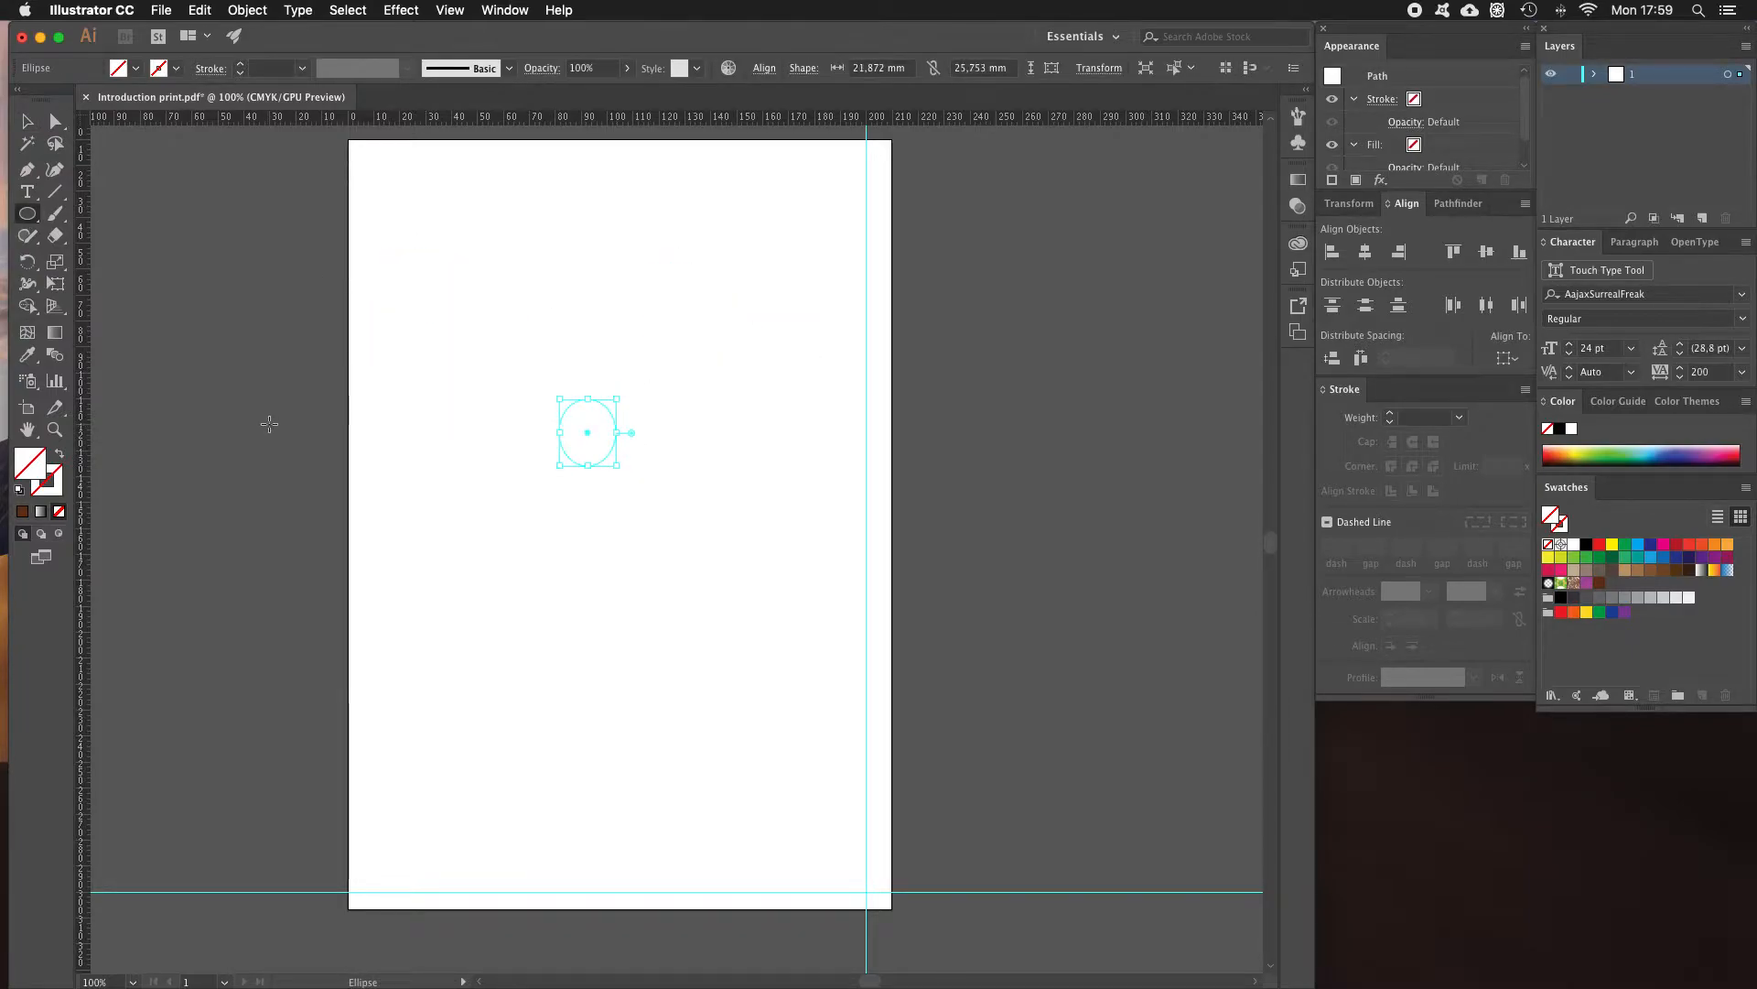
# Select the three ellipses and give them the default white fill and black 1 pt stroke.
pyautogui.press('v')
pyautogui.moveTo(275, 196); pyautogui.dragTo(817, 574)
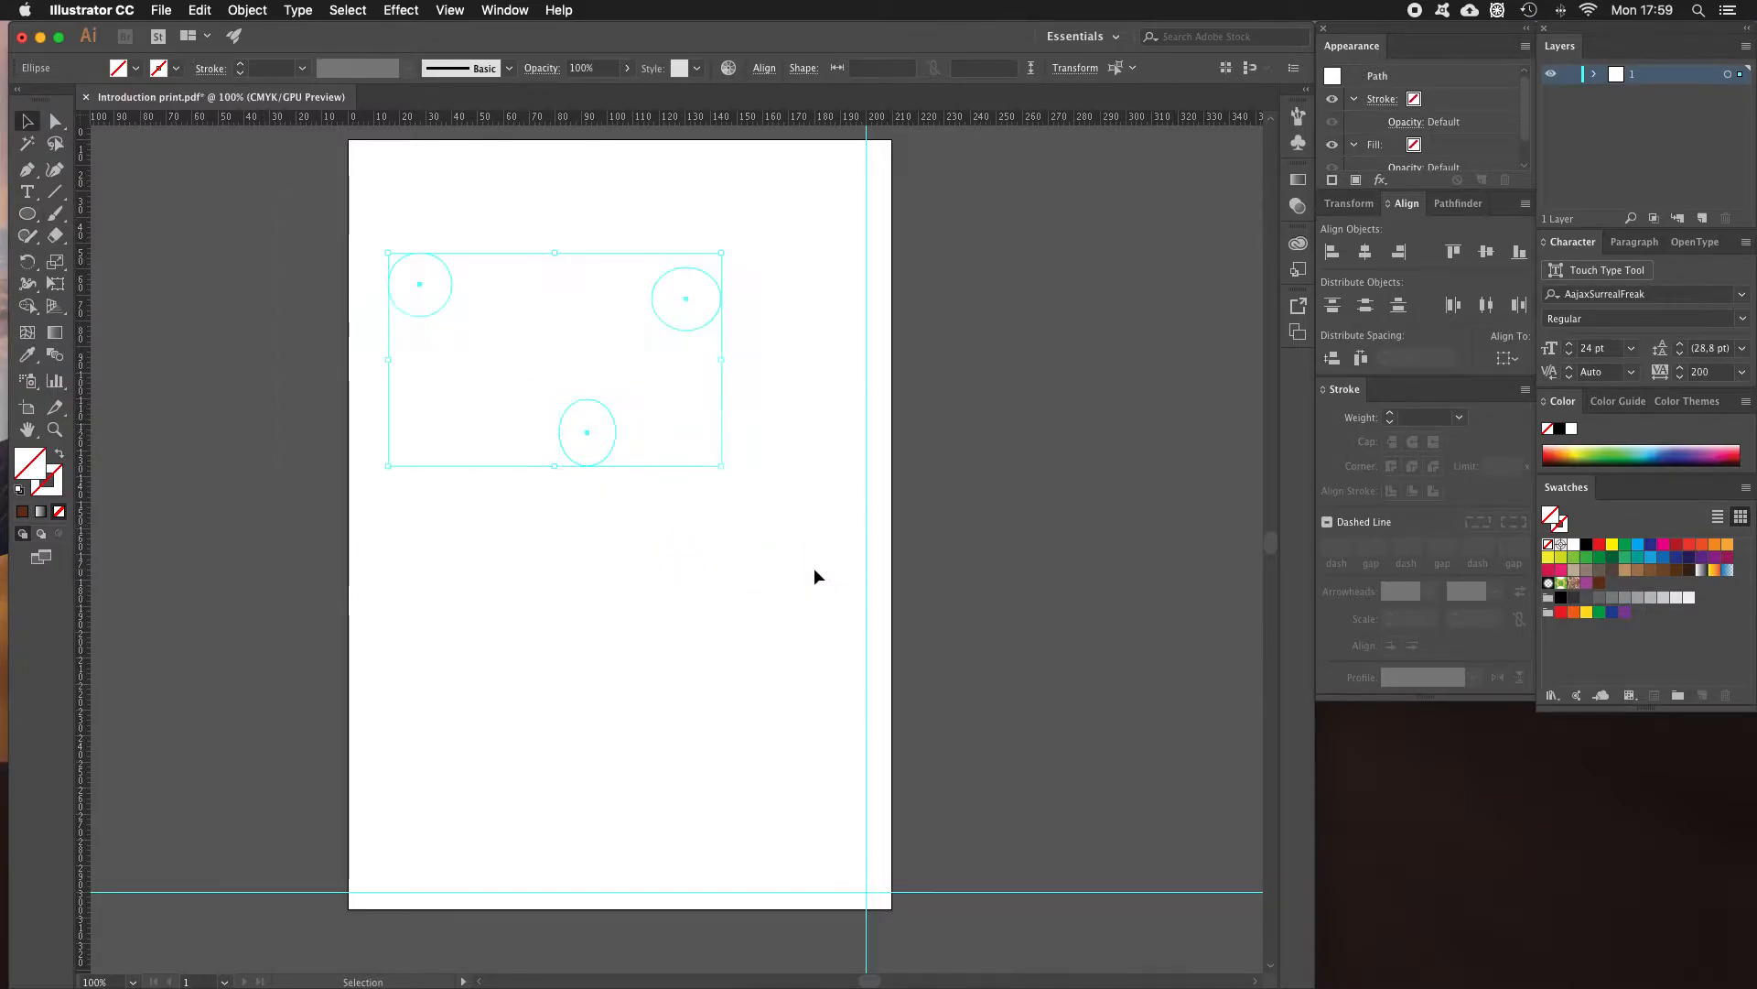
pyautogui.click(46, 481)
pyautogui.click(22, 492)
pyautogui.click(266, 377)
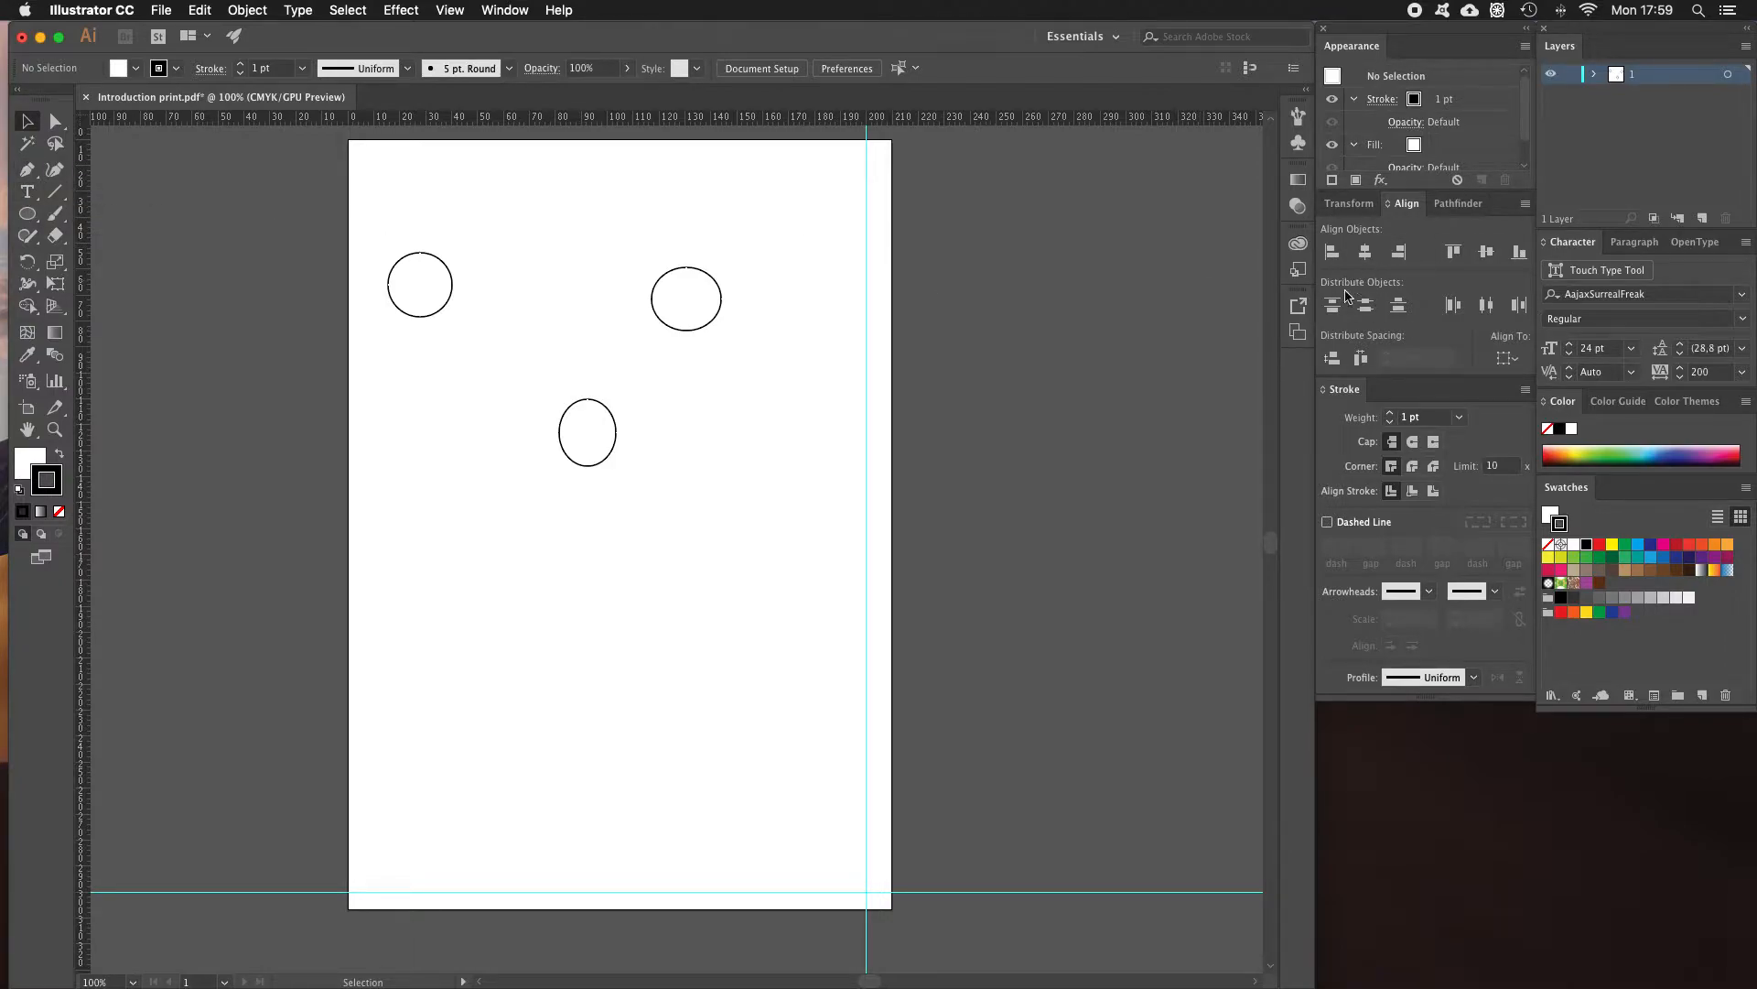
# Place a horizontal guide in the upper part of the artboard and move the three ellipses up until their tops meet it.
pyautogui.moveTo(416, 115); pyautogui.dragTo(431, 229)
pyautogui.moveTo(447, 295); pyautogui.dragTo(455, 274)
pyautogui.moveTo(659, 314); pyautogui.dragTo(668, 276)
pyautogui.moveTo(614, 419); pyautogui.dragTo(599, 254)
pyautogui.click(183, 340)
# Move the leftmost and middle ellipses down to different heights below the guide, and select all three ellipses.
pyautogui.moveTo(405, 282); pyautogui.dragTo(436, 367)
pyautogui.moveTo(577, 294); pyautogui.dragTo(581, 324)
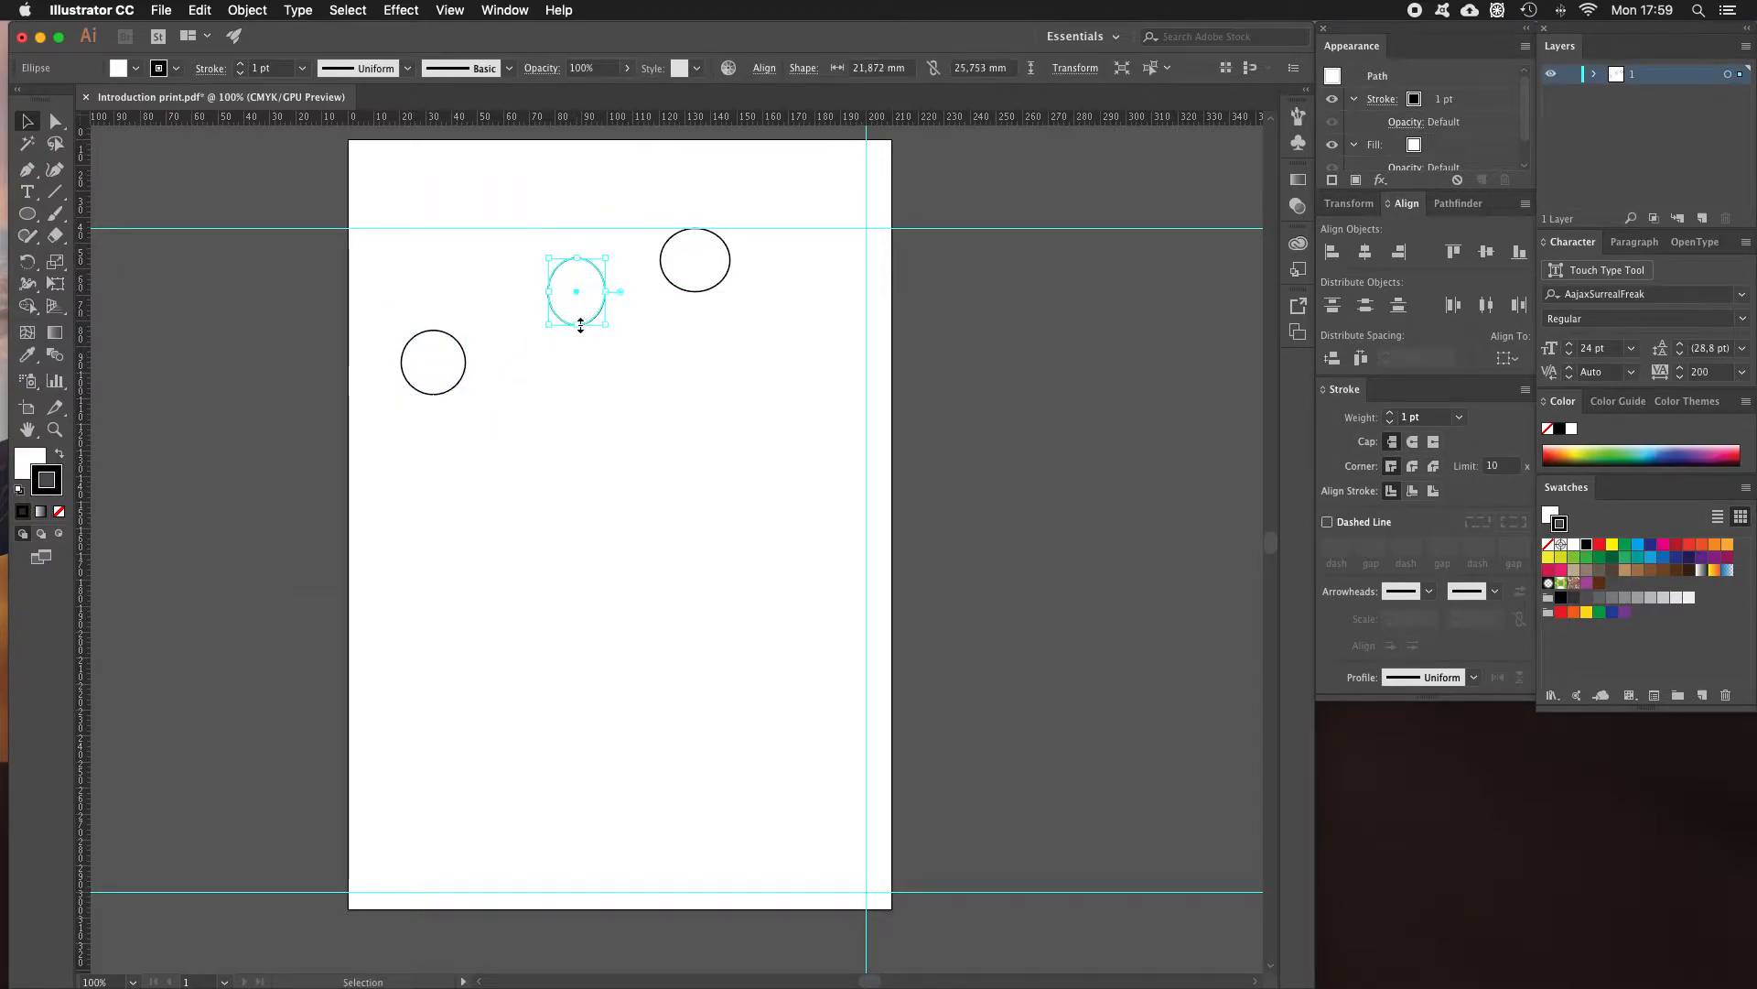
pyautogui.keyDown('shift'); pyautogui.click(455, 384); pyautogui.keyUp('shift')
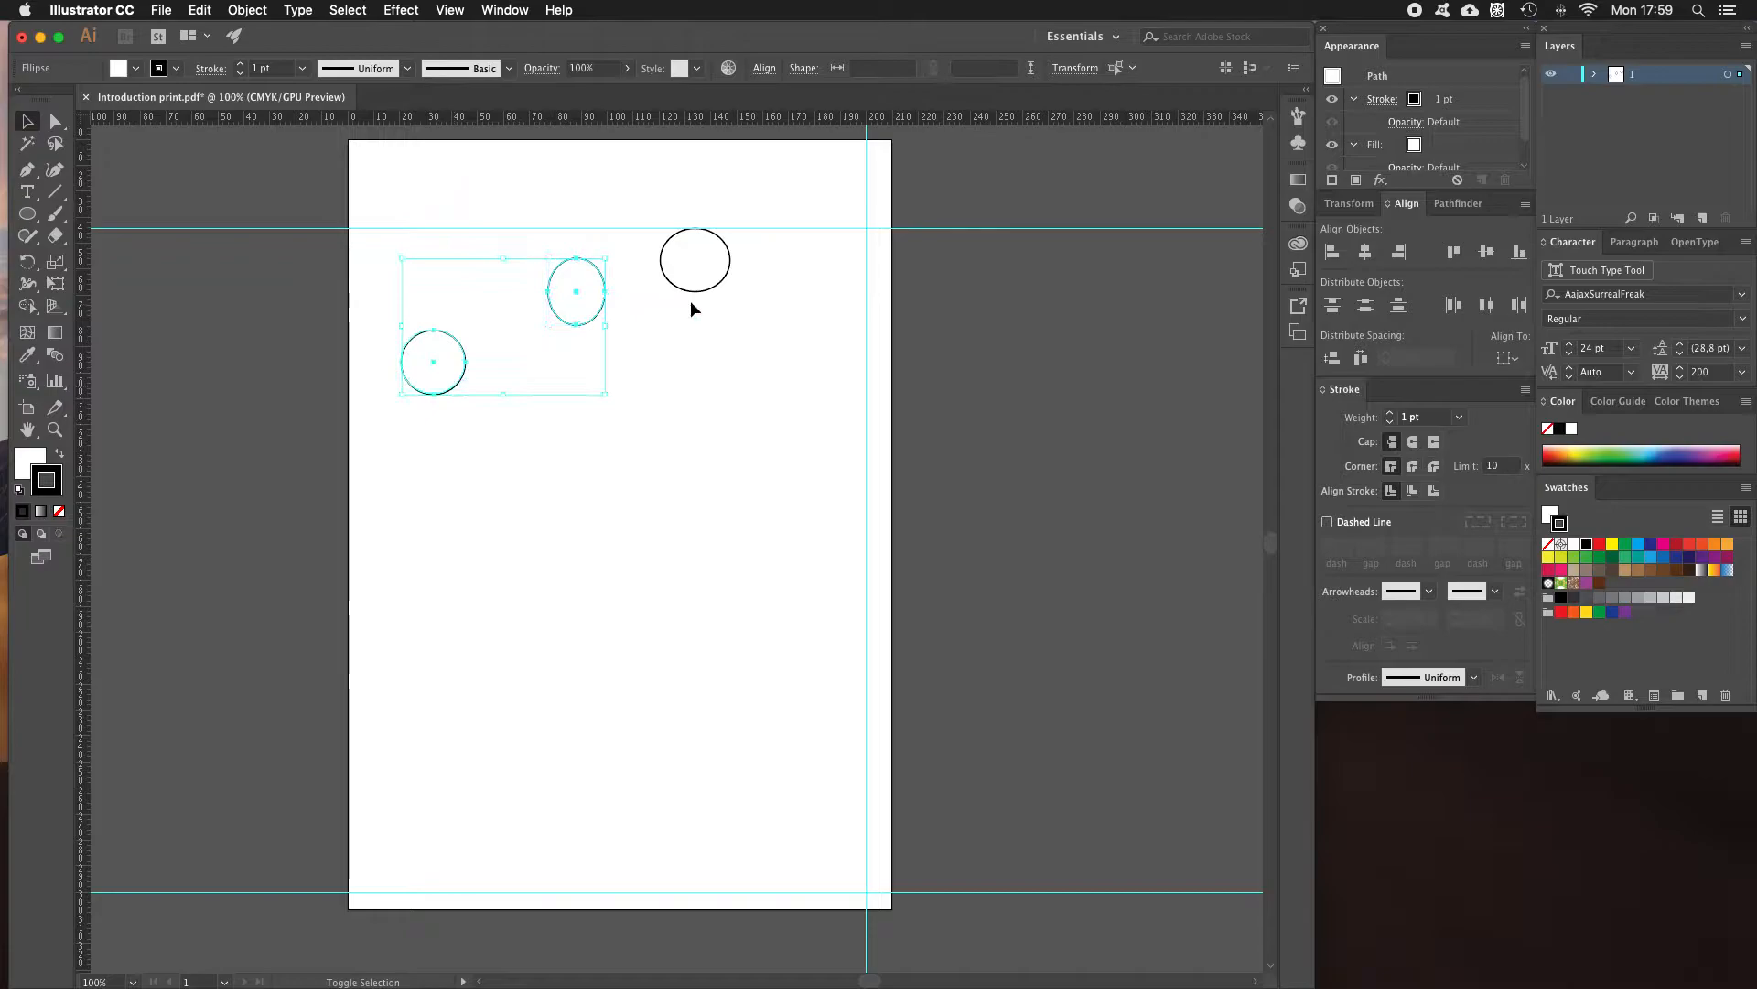
pyautogui.keyDown('shift'); pyautogui.click(698, 292); pyautogui.keyUp('shift')
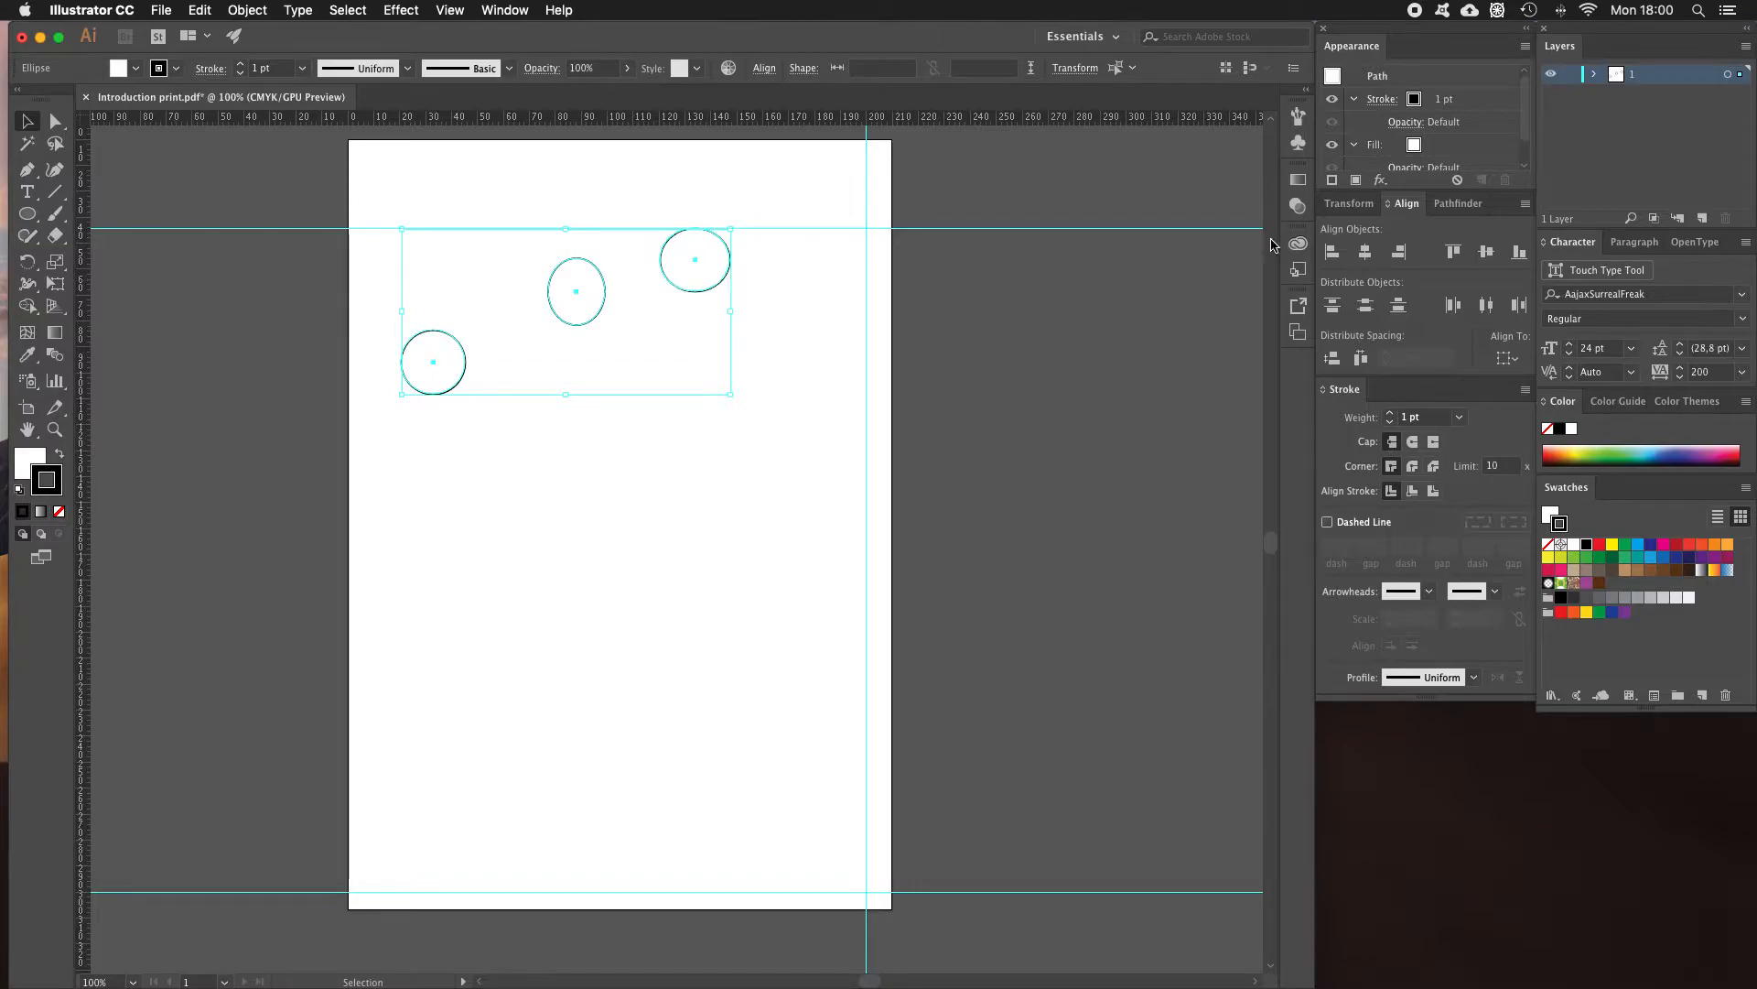
# Try aligning the three ellipses by their top edges and by their left edges, undoing each alignment.
pyautogui.click(1455, 252)
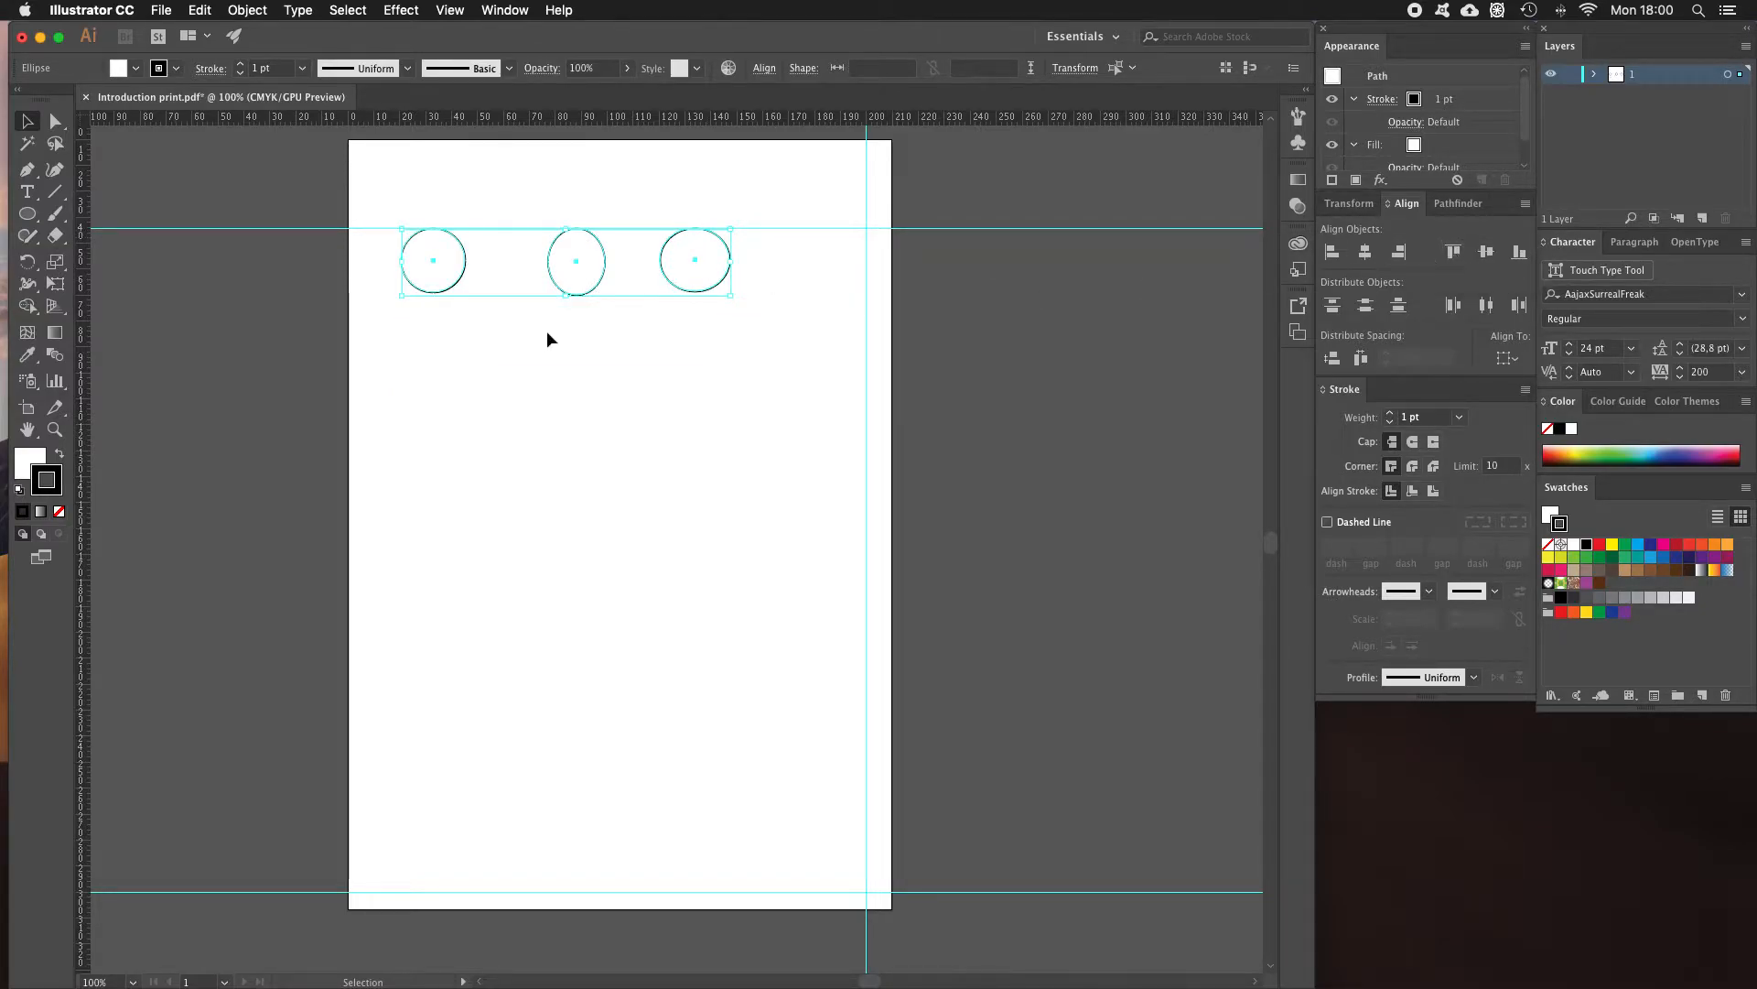
pyautogui.press('super+z')
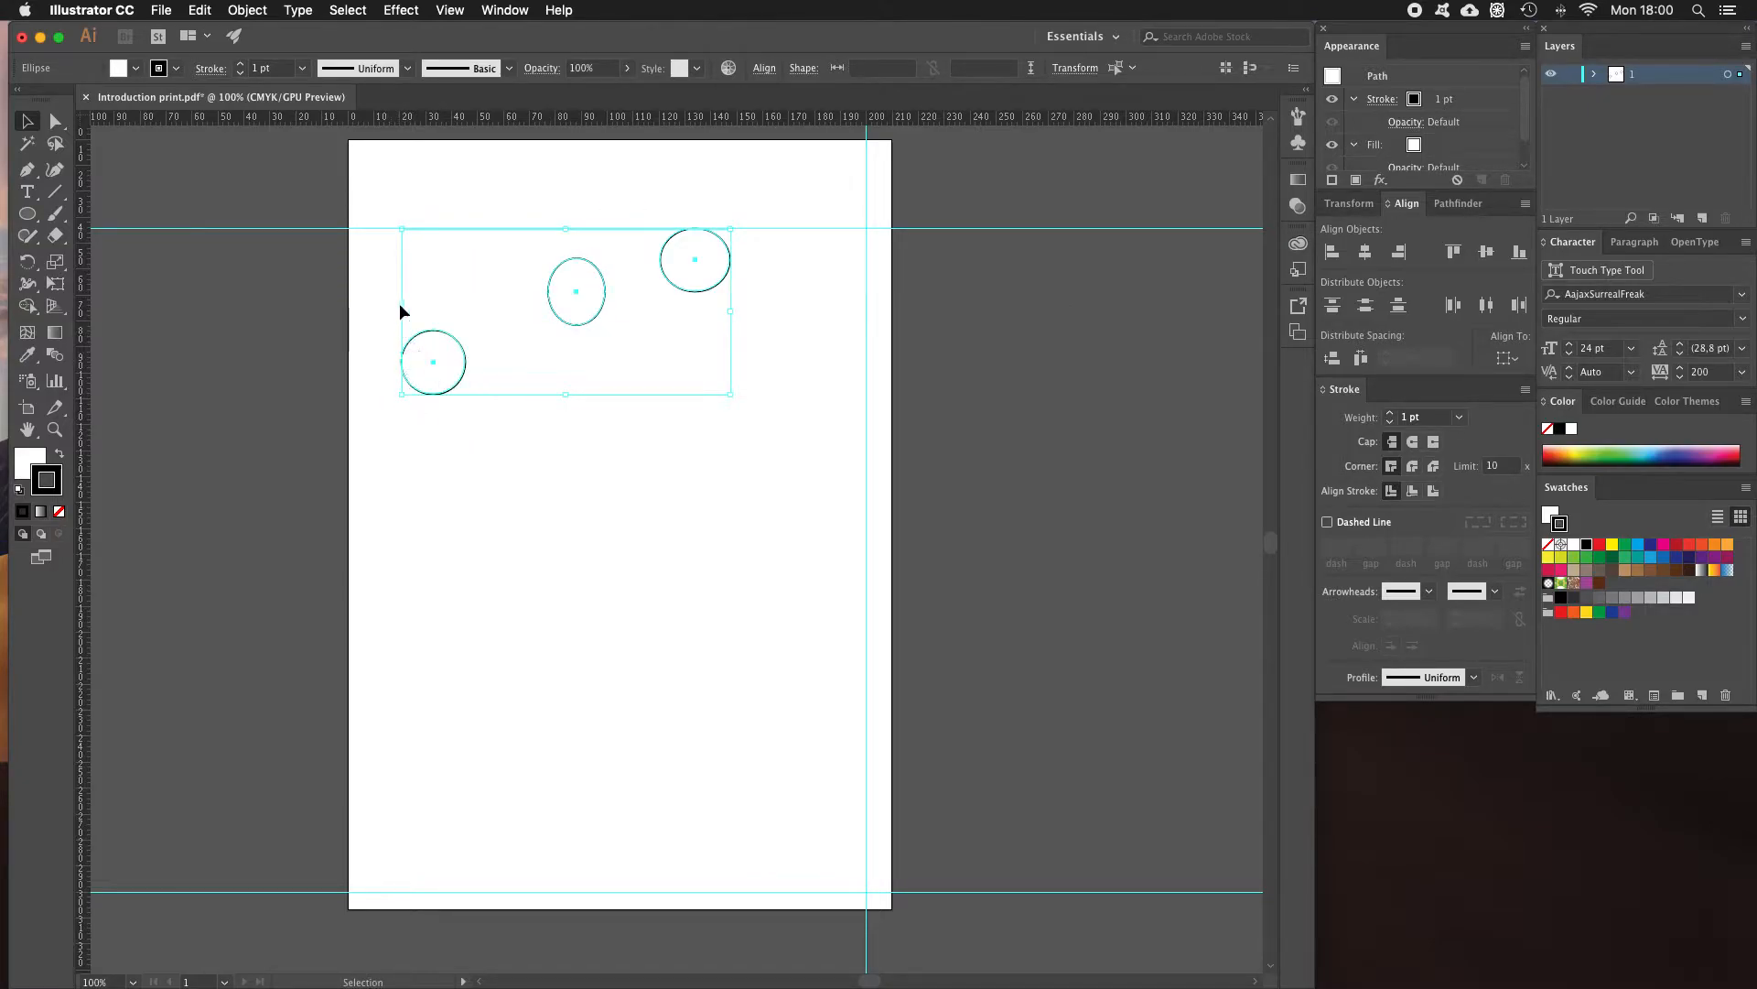
pyautogui.click(1333, 252)
pyautogui.press('super+z')
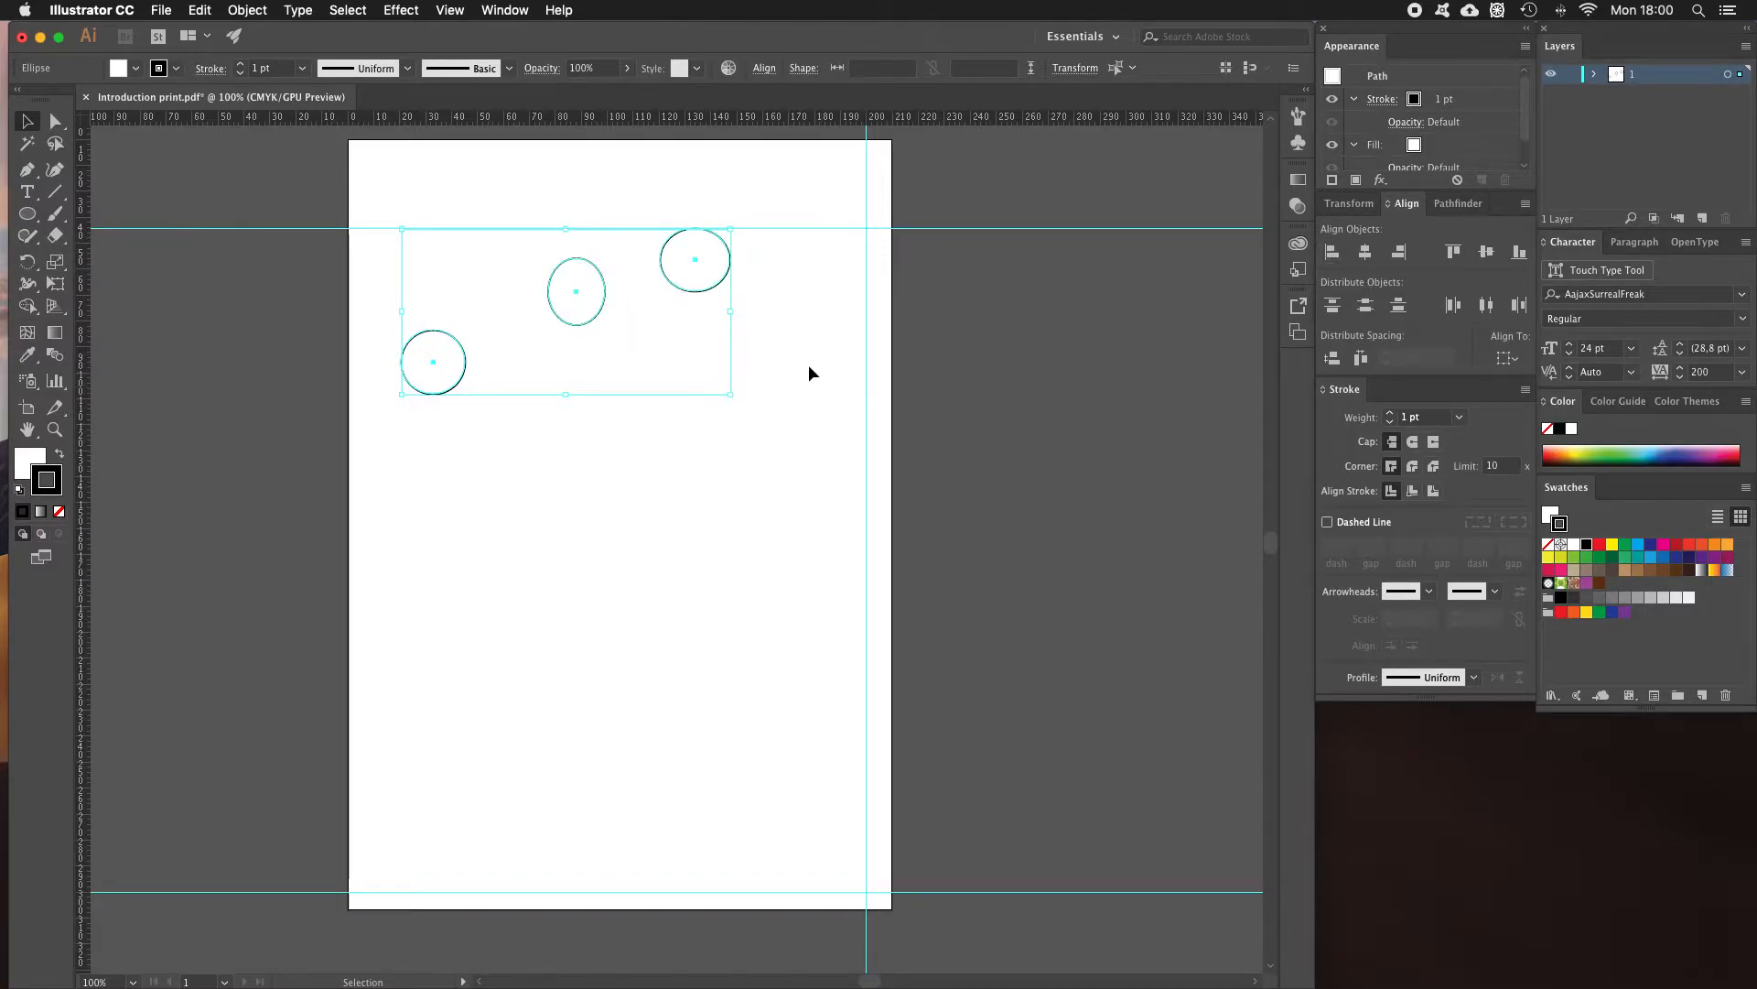
# Align the three ellipses on their vertical centres and move the middle one horizontally closer to the rightmost ellipse.
pyautogui.click(1487, 252)
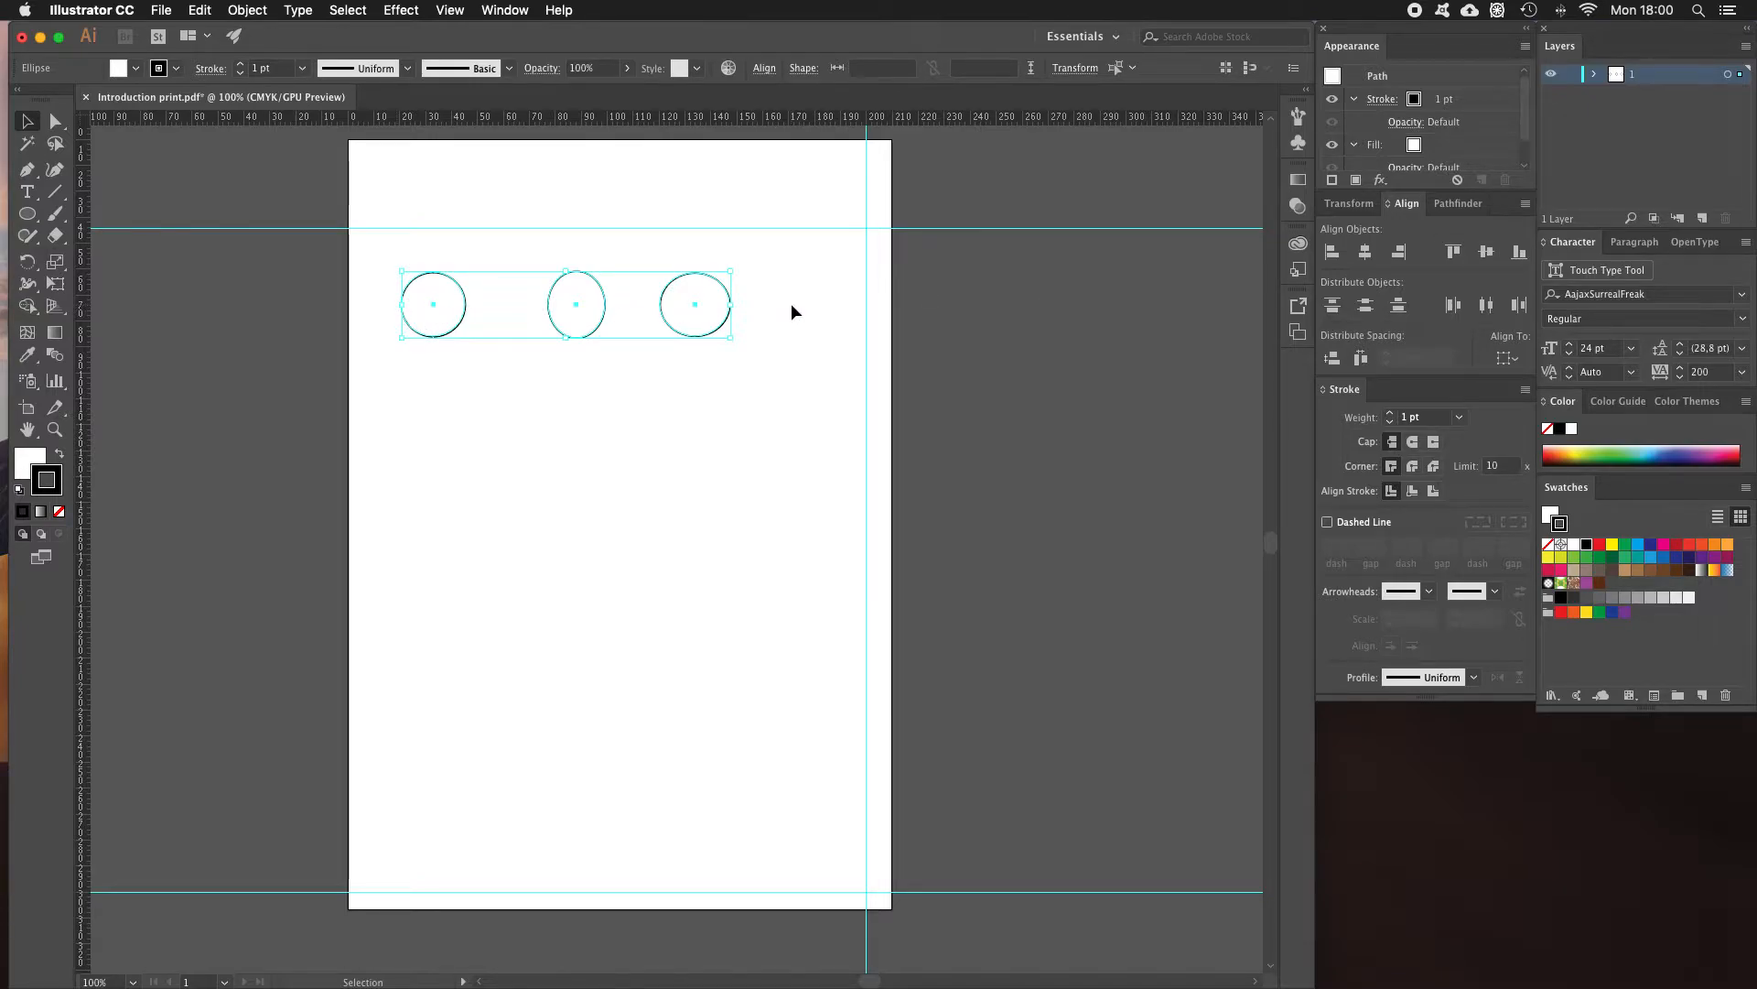
pyautogui.click(612, 368)
pyautogui.moveTo(606, 311); pyautogui.dragTo(640, 313)
pyautogui.click(606, 395)
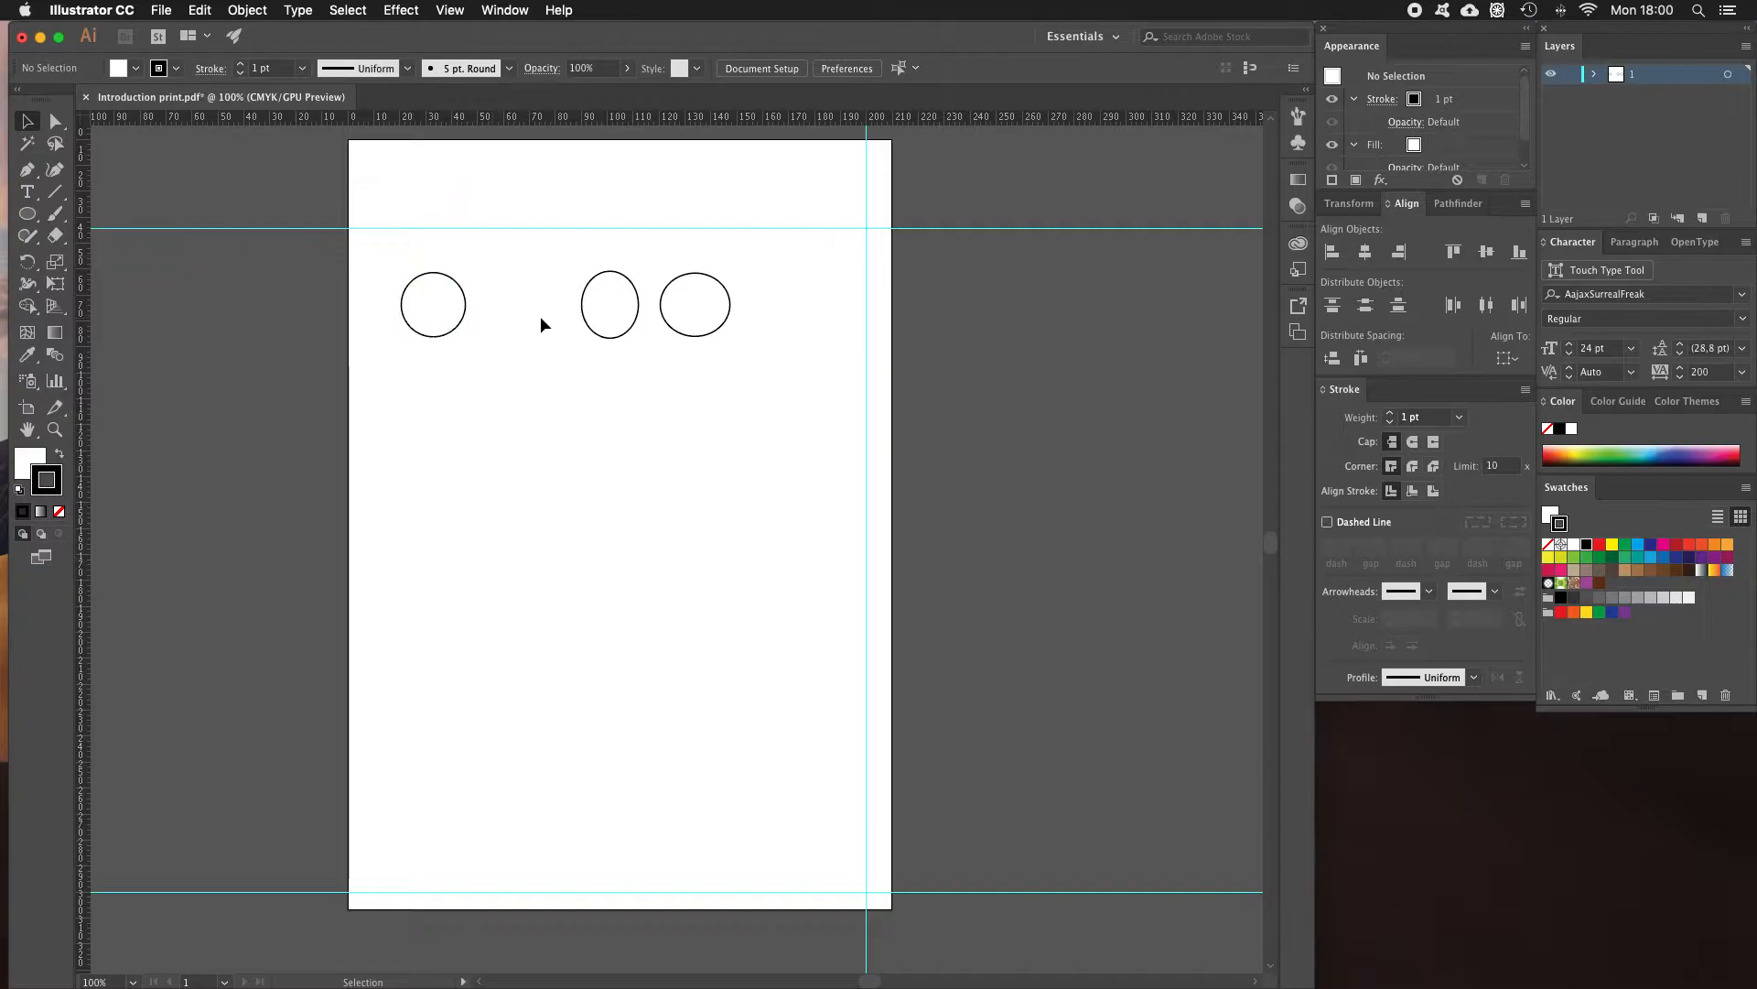
# Delete the three ellipses from the artboard one by one.
pyautogui.click(588, 325)
pyautogui.press('Delete')
pyautogui.click(688, 335)
pyautogui.press('Delete')
pyautogui.click(462, 326)
pyautogui.press('Delete')
# Draw a circle about 19 mm in diameter below the upper guide and duplicate it horizontally to its right.
pyautogui.moveTo(27, 213); pyautogui.dragTo(89, 259)
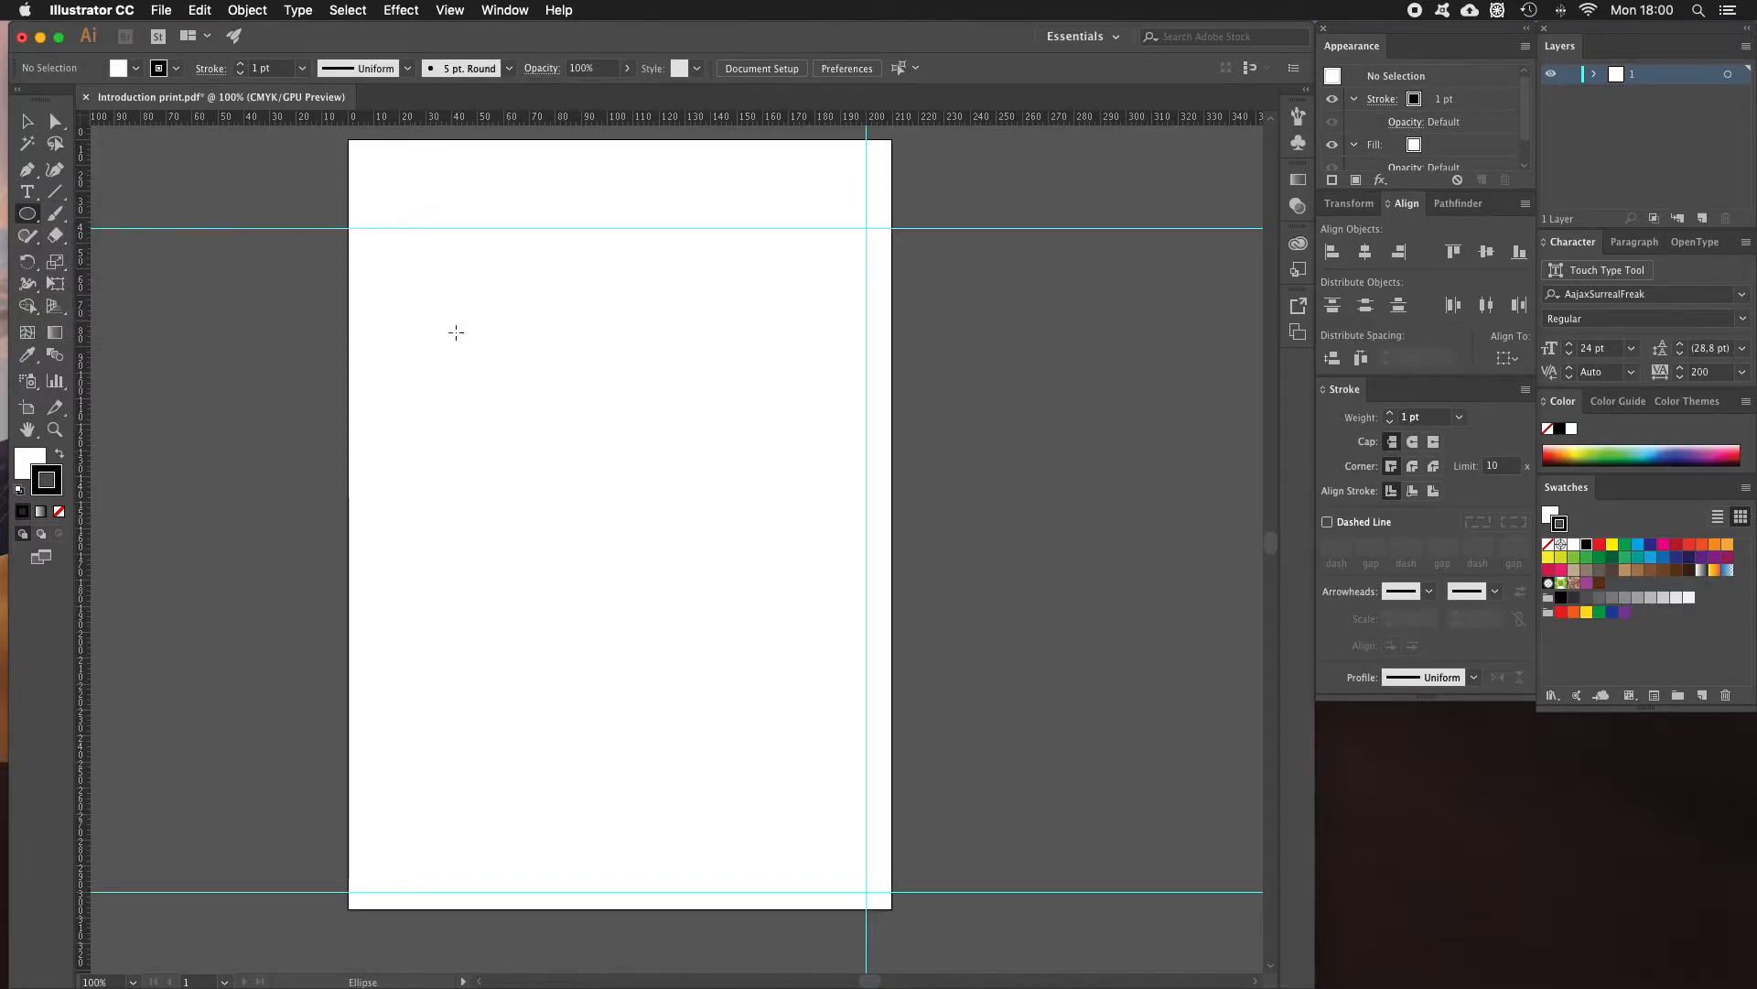
pyautogui.moveTo(392, 329); pyautogui.dragTo(441, 377)
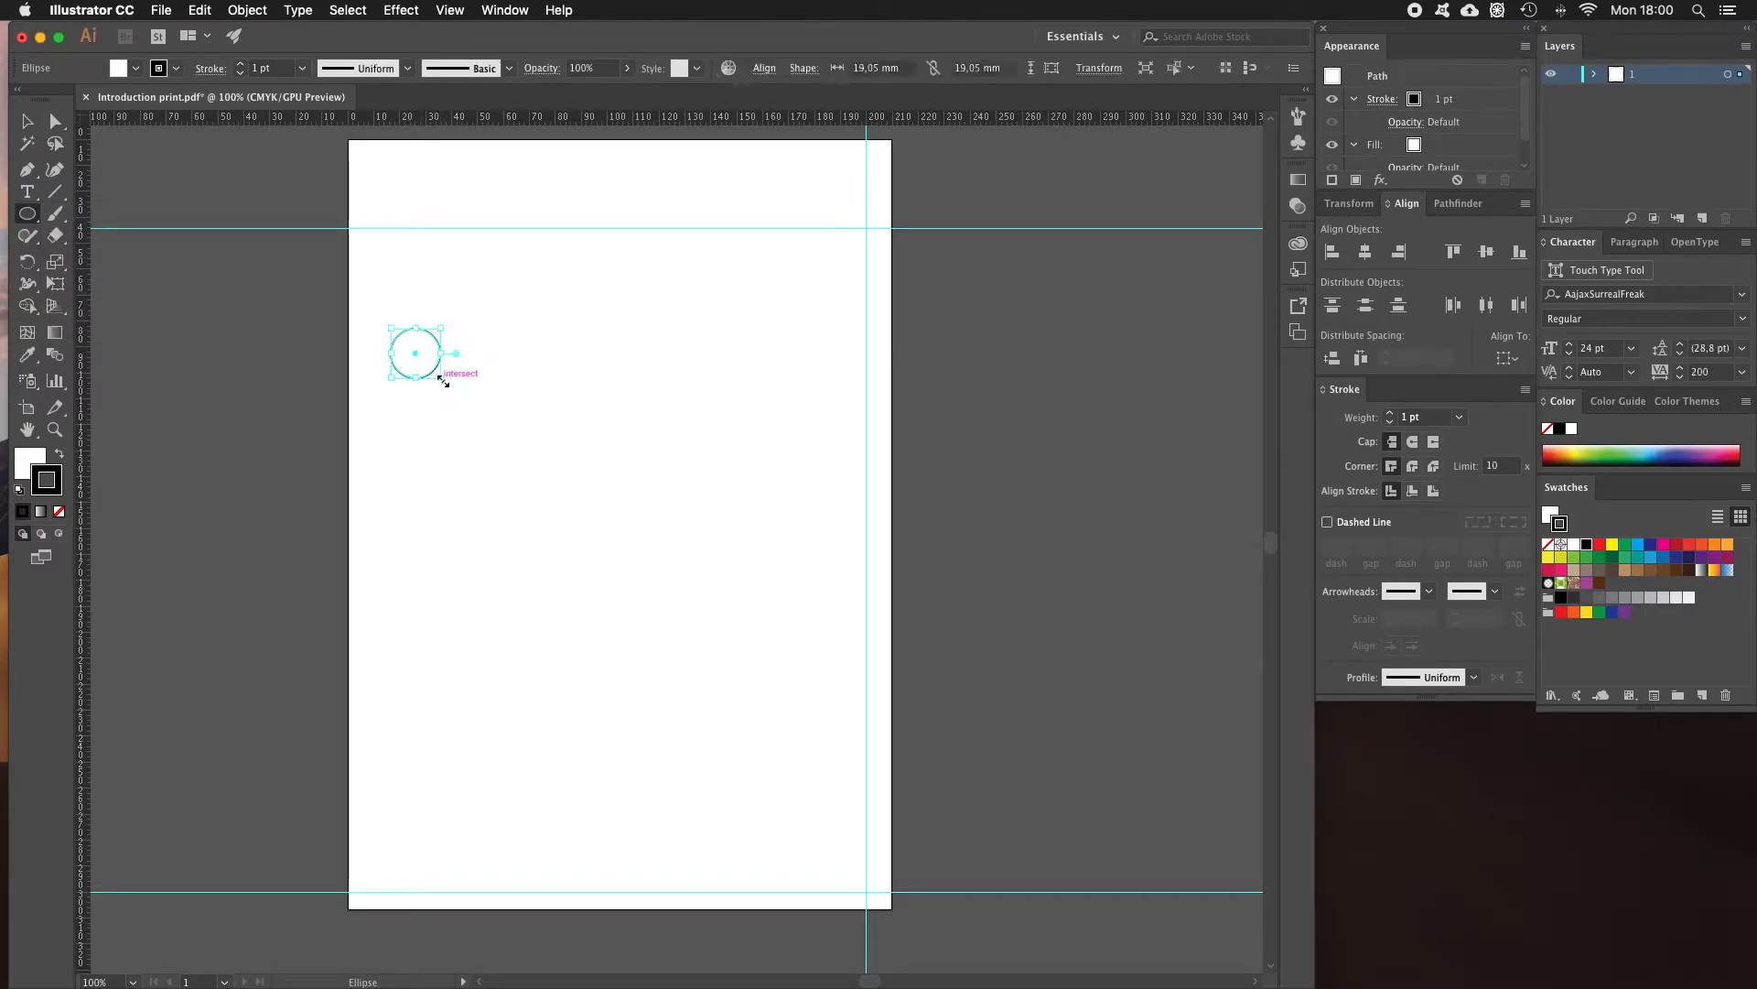
pyautogui.press('v')
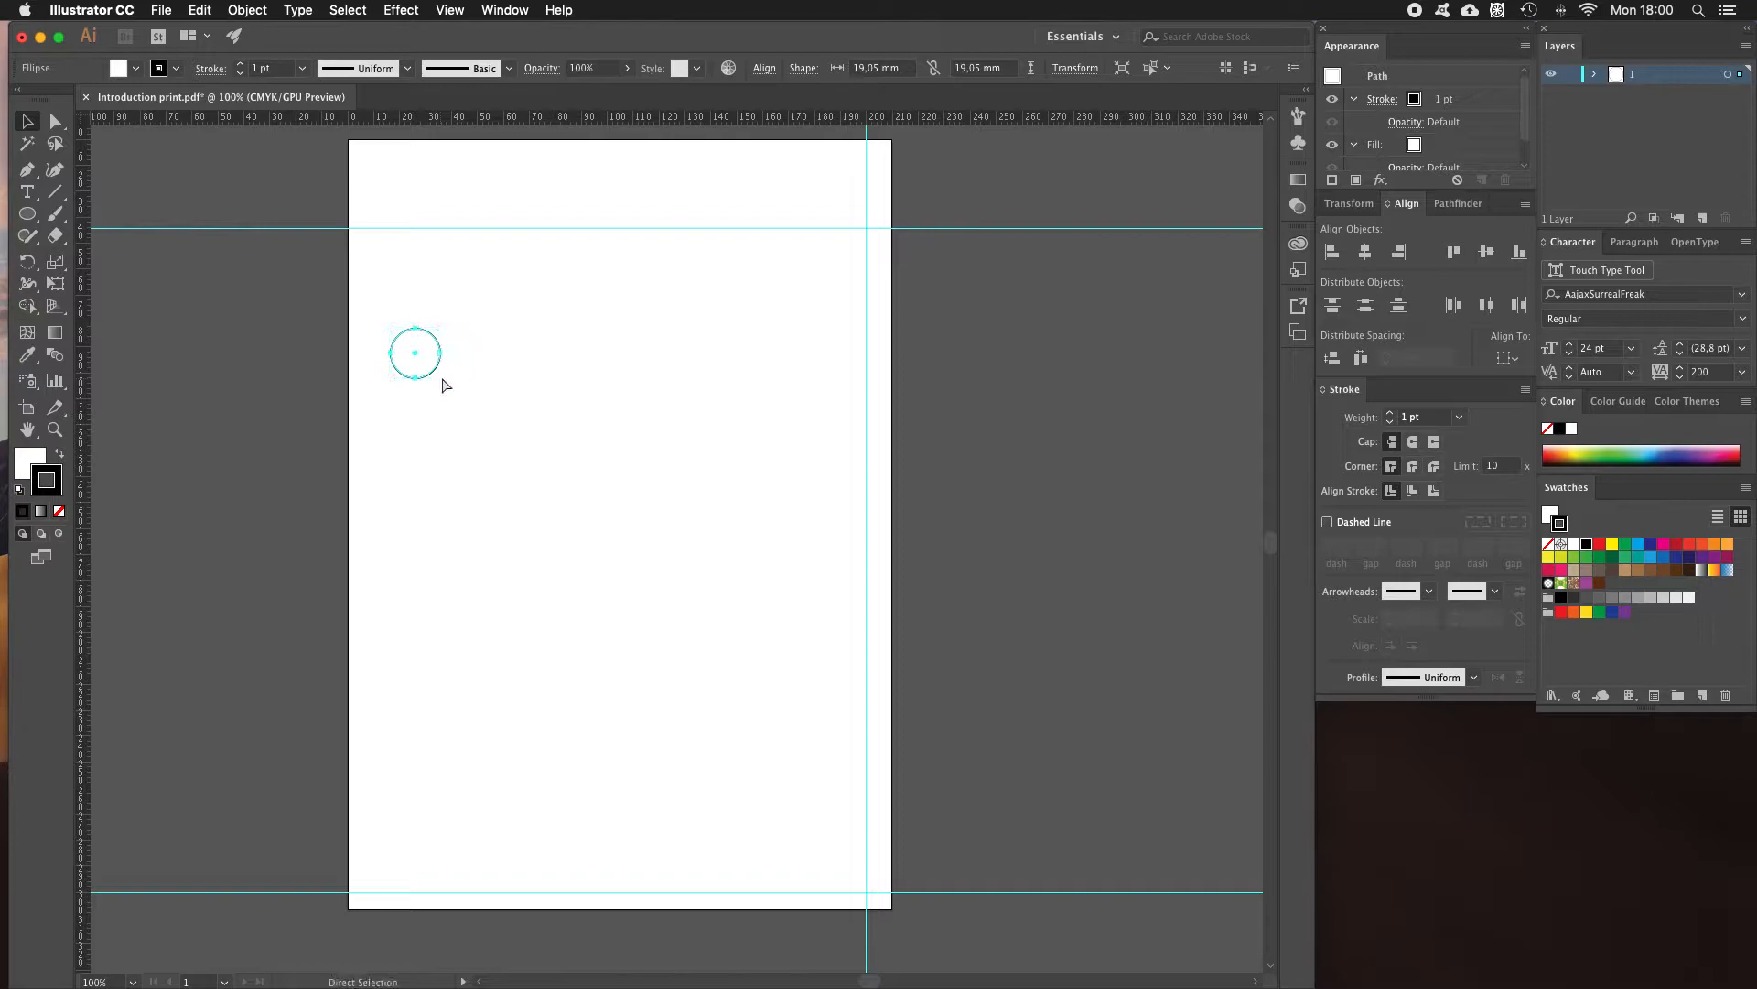
pyautogui.moveTo(442, 376); pyautogui.dragTo(517, 375)
pyautogui.click(547, 371)
pyautogui.click(513, 370)
pyautogui.click(585, 387)
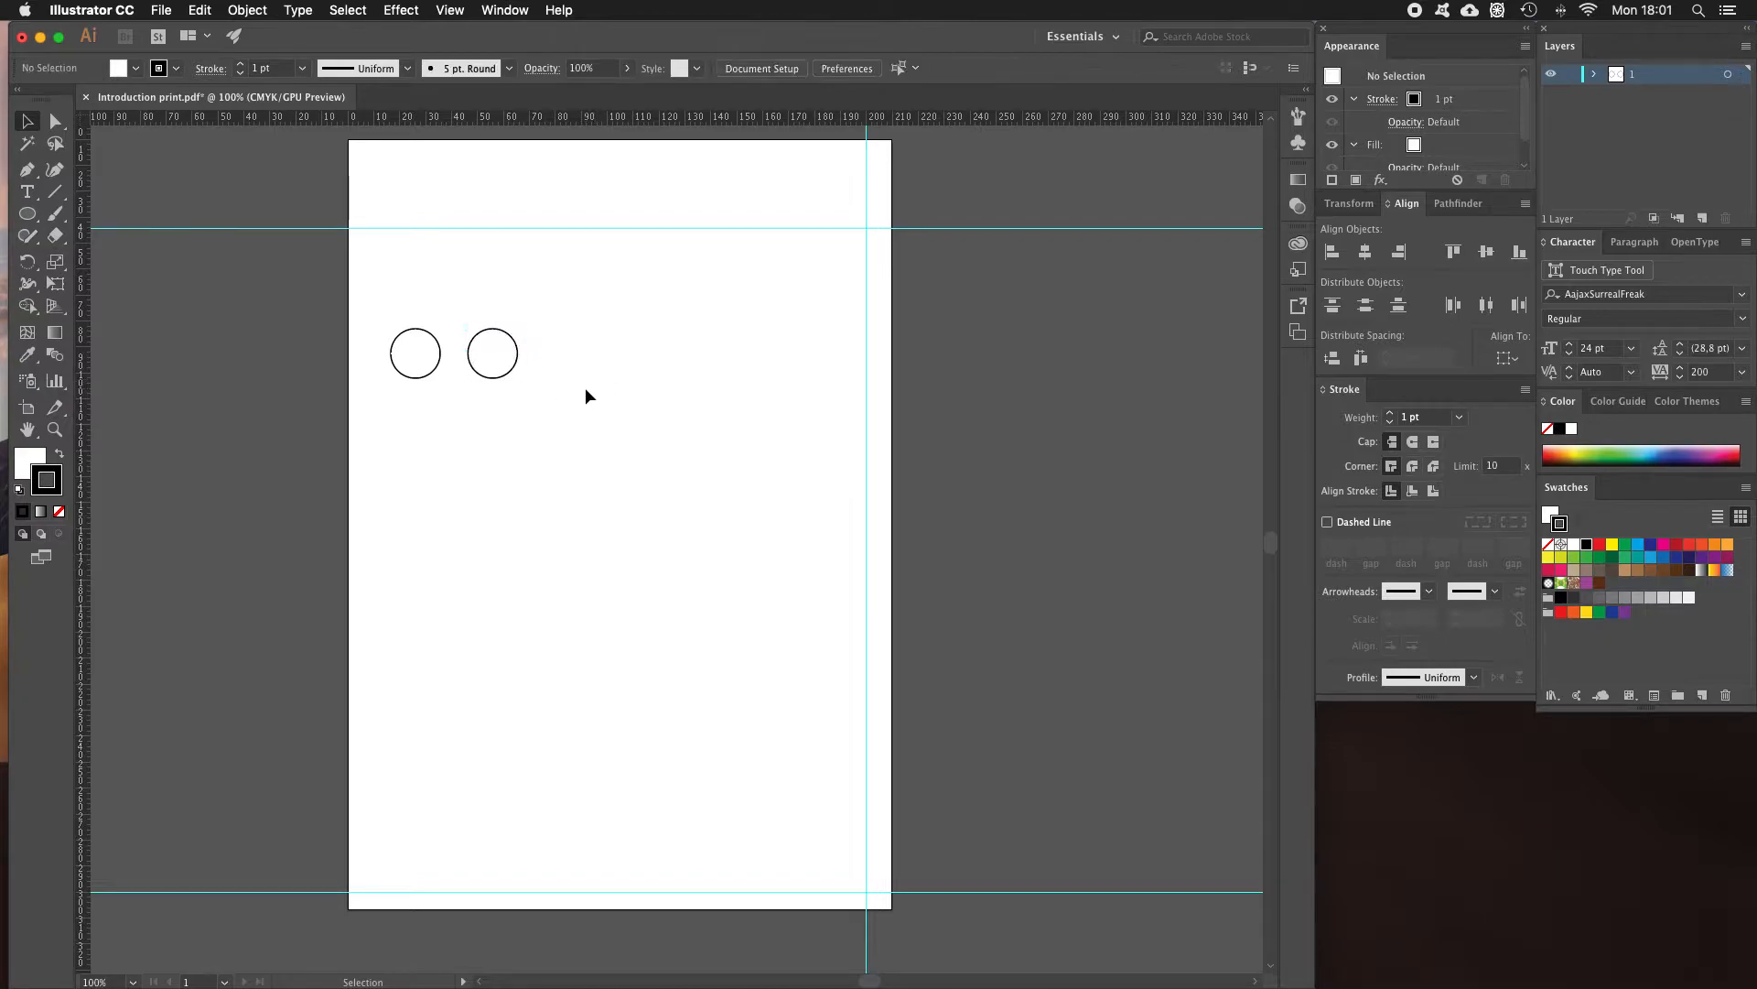
pyautogui.rightClick(508, 377)
pyautogui.click(540, 349)
pyautogui.rightClick(515, 366)
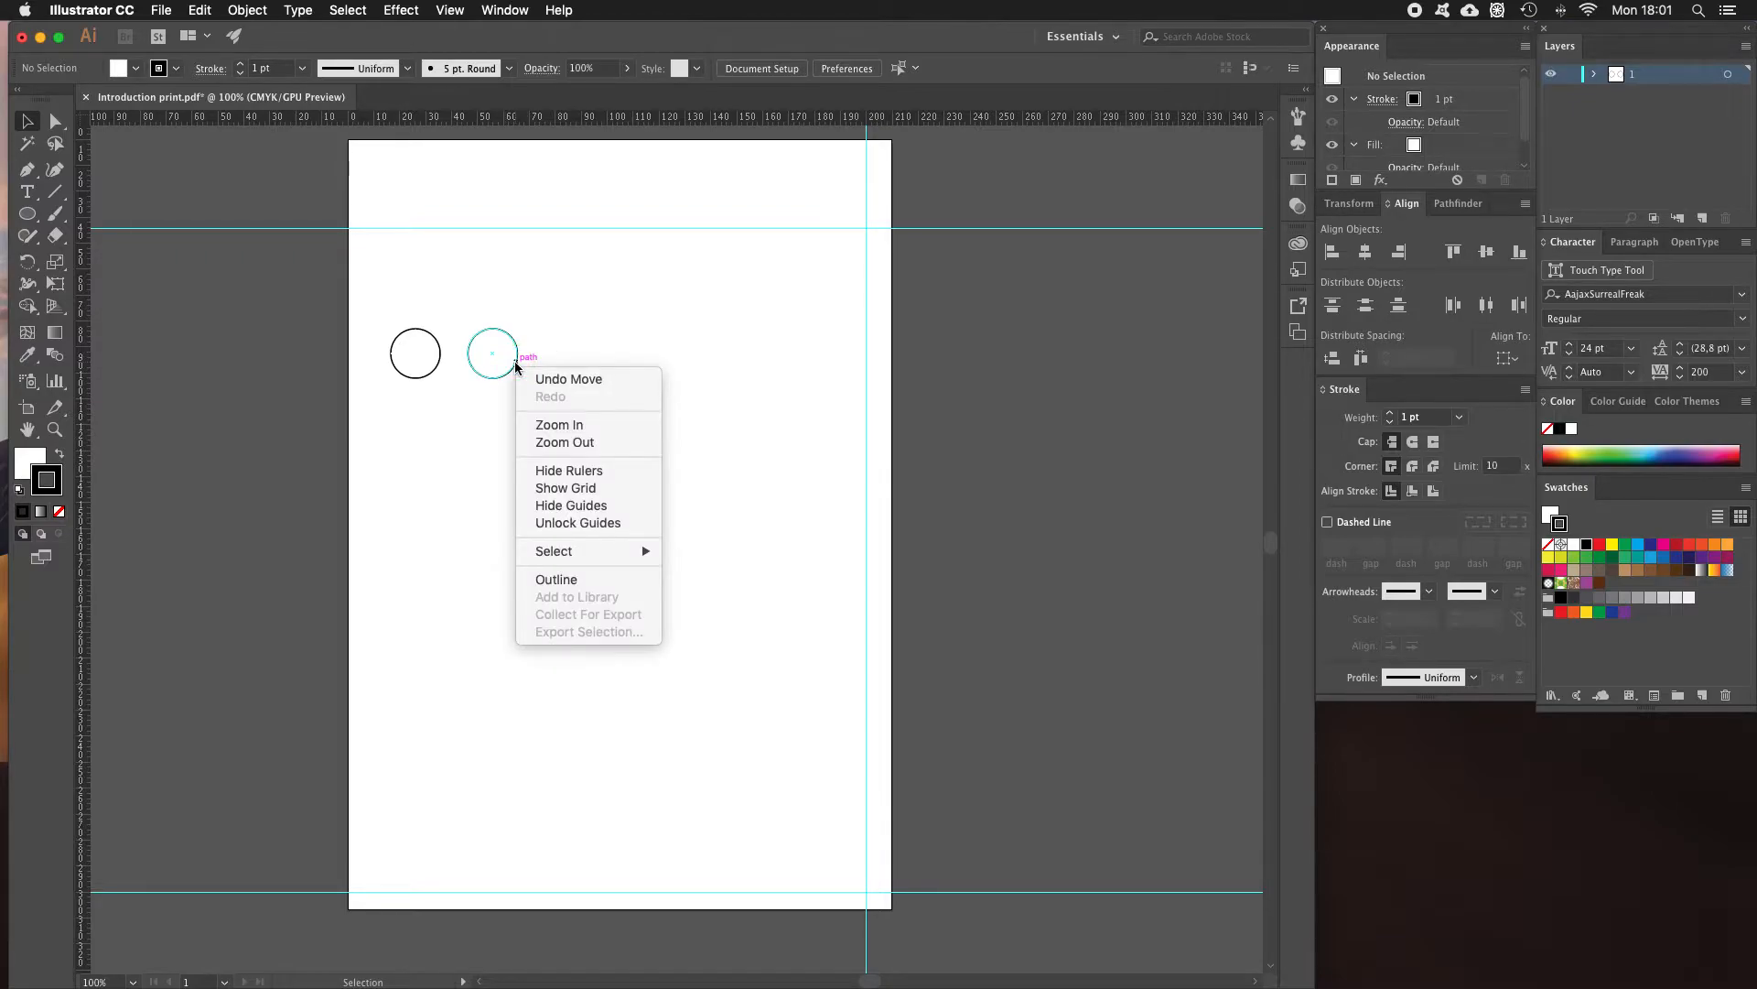
pyautogui.click(546, 346)
# Copy the second circle, paste it with the plain Paste command, and delete the pasted copy.
pyautogui.click(513, 369)
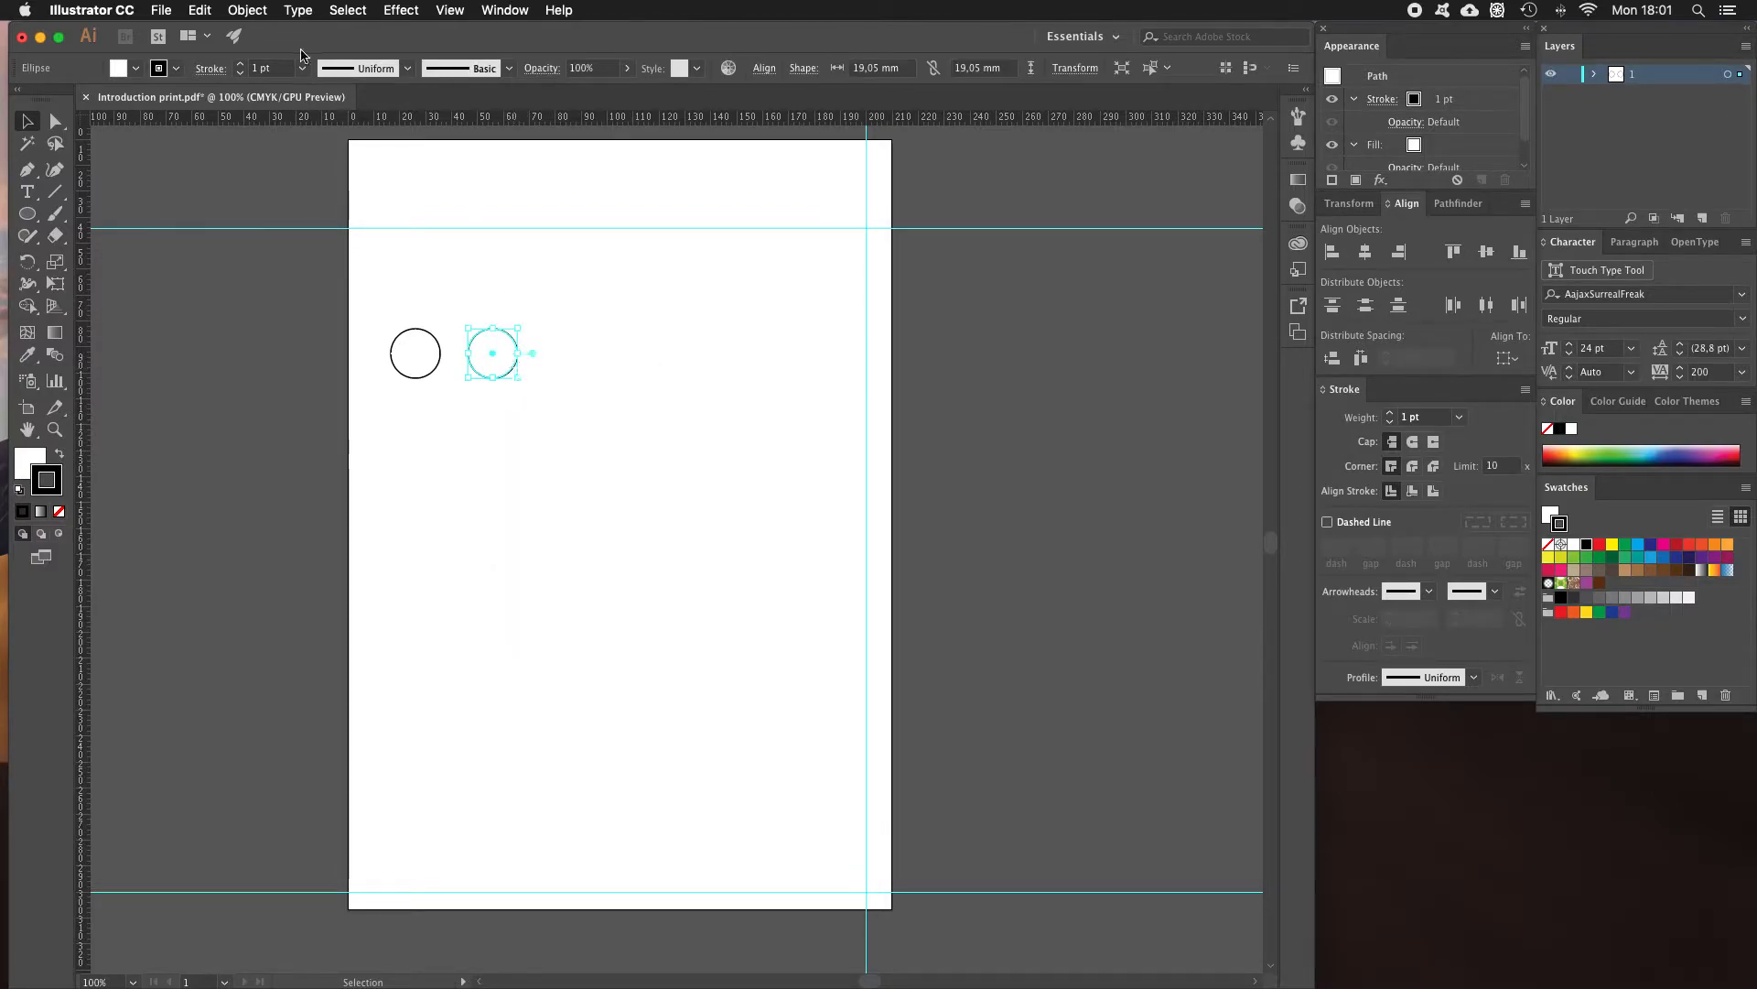
pyautogui.click(198, 13)
pyautogui.click(232, 104)
pyautogui.click(207, 13)
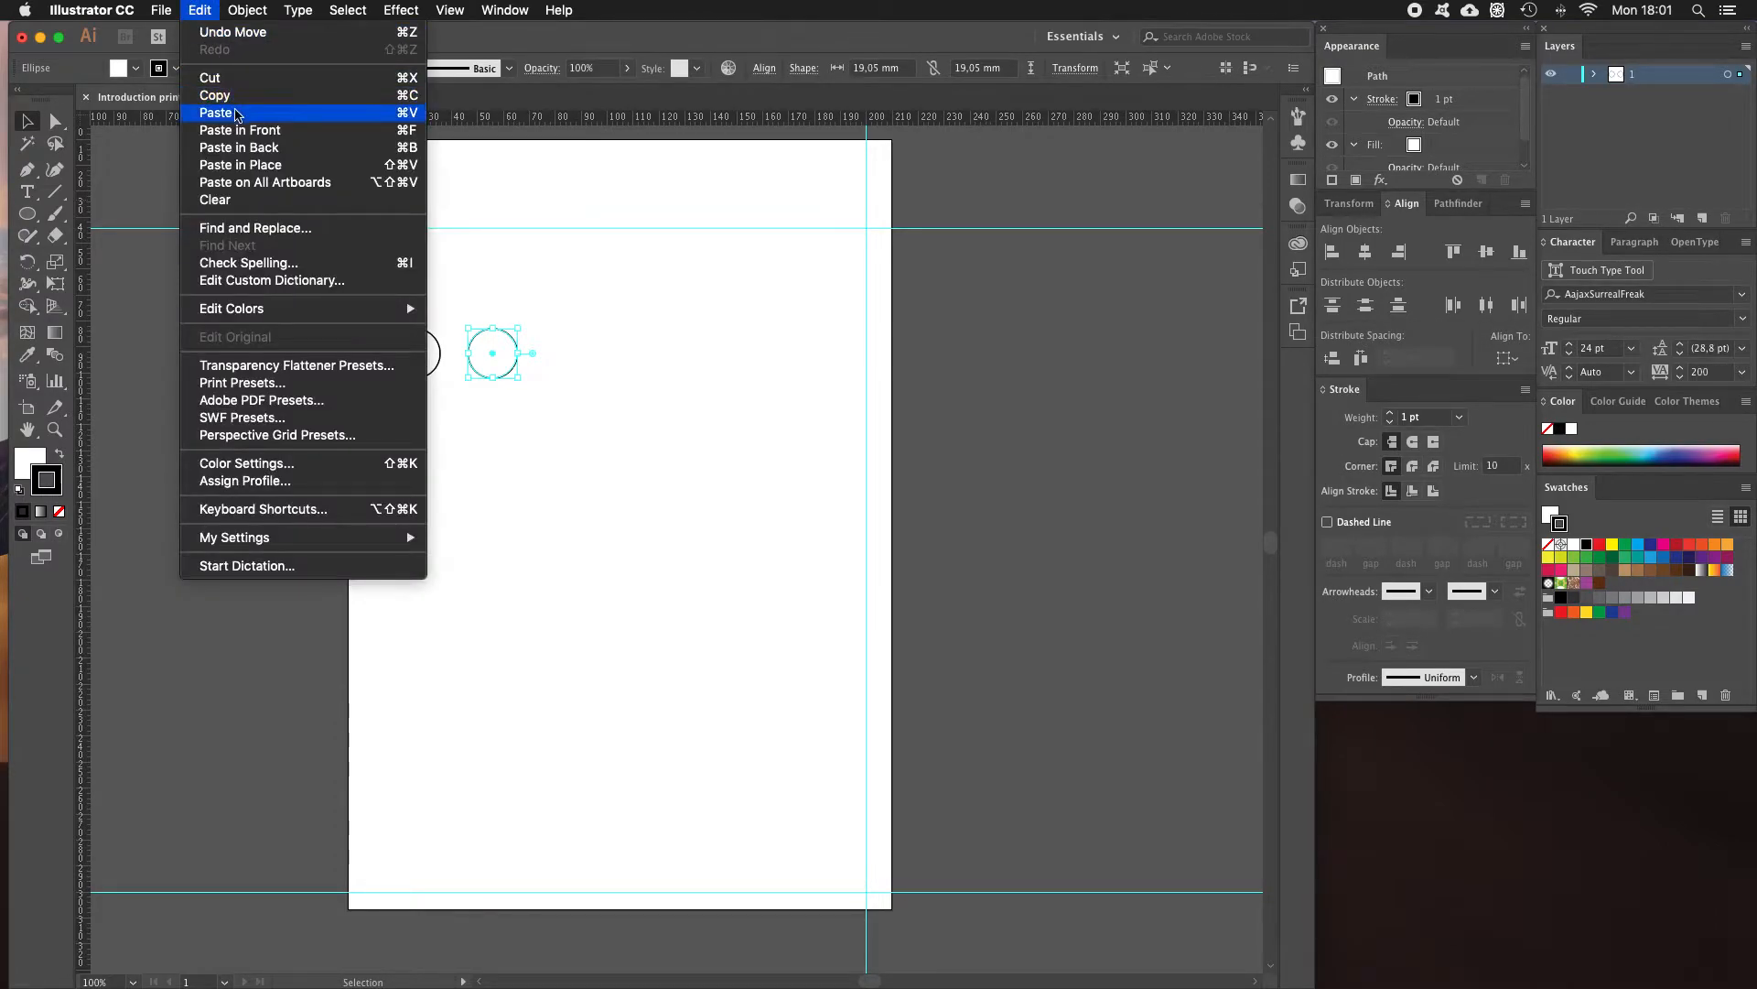
pyautogui.click(235, 114)
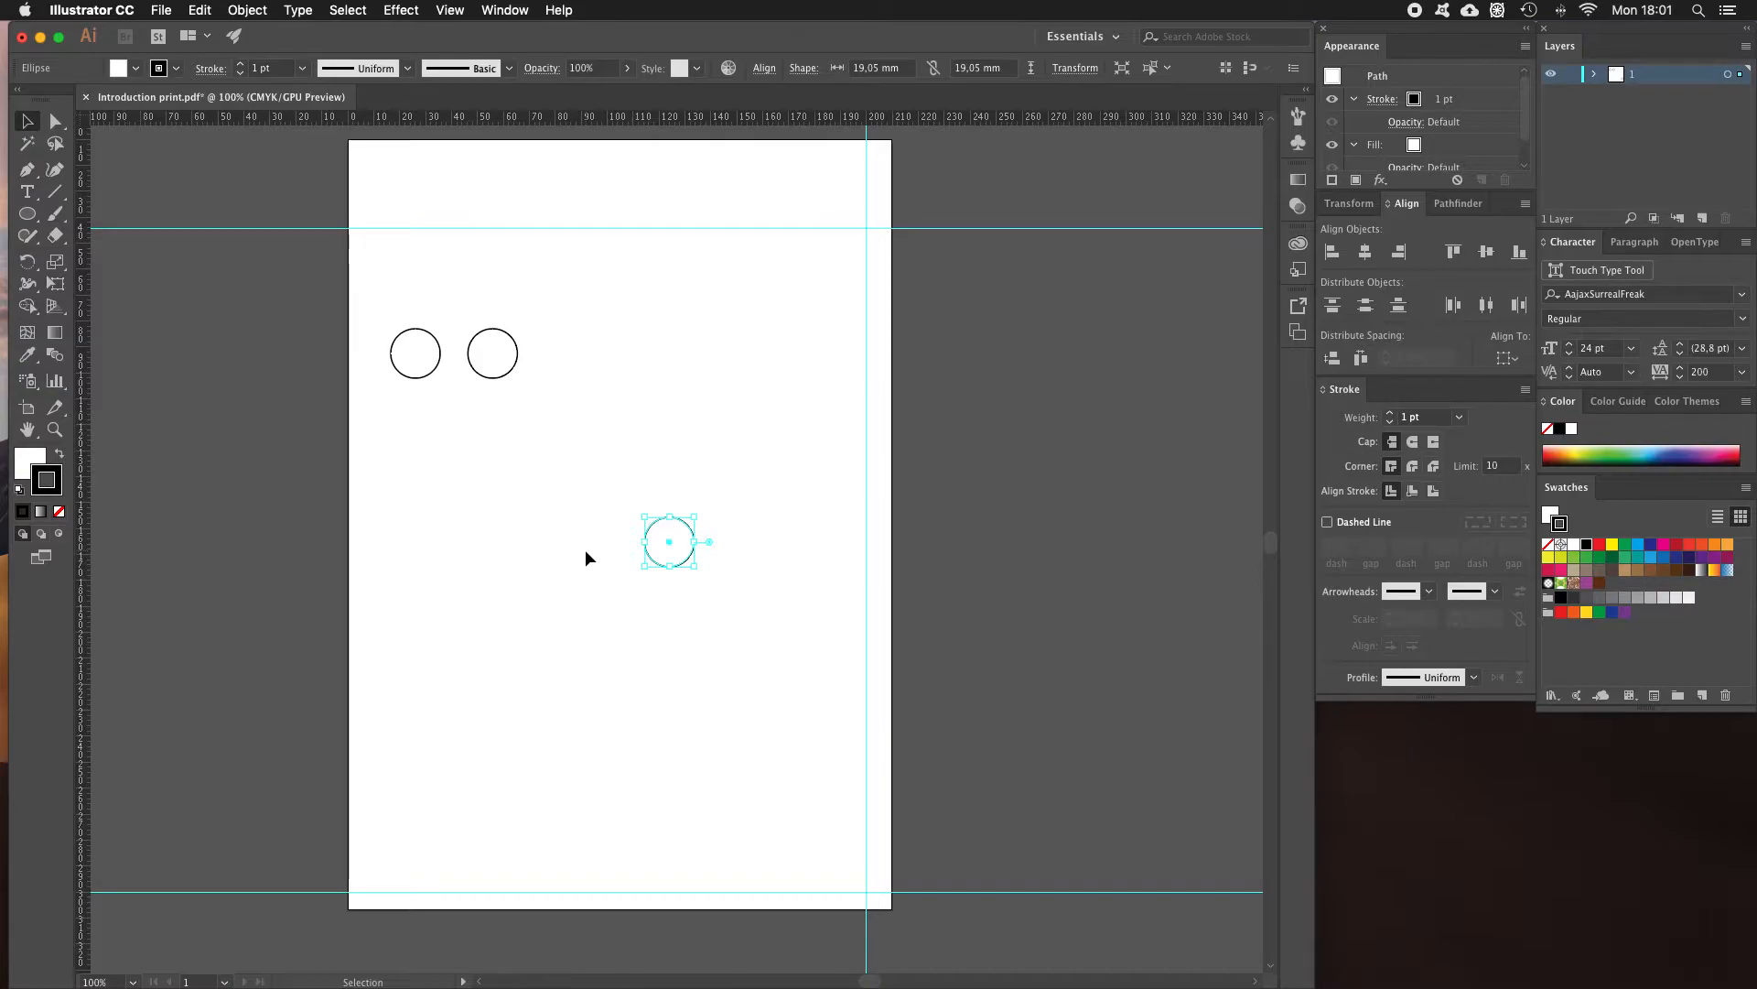
pyautogui.press('Delete')
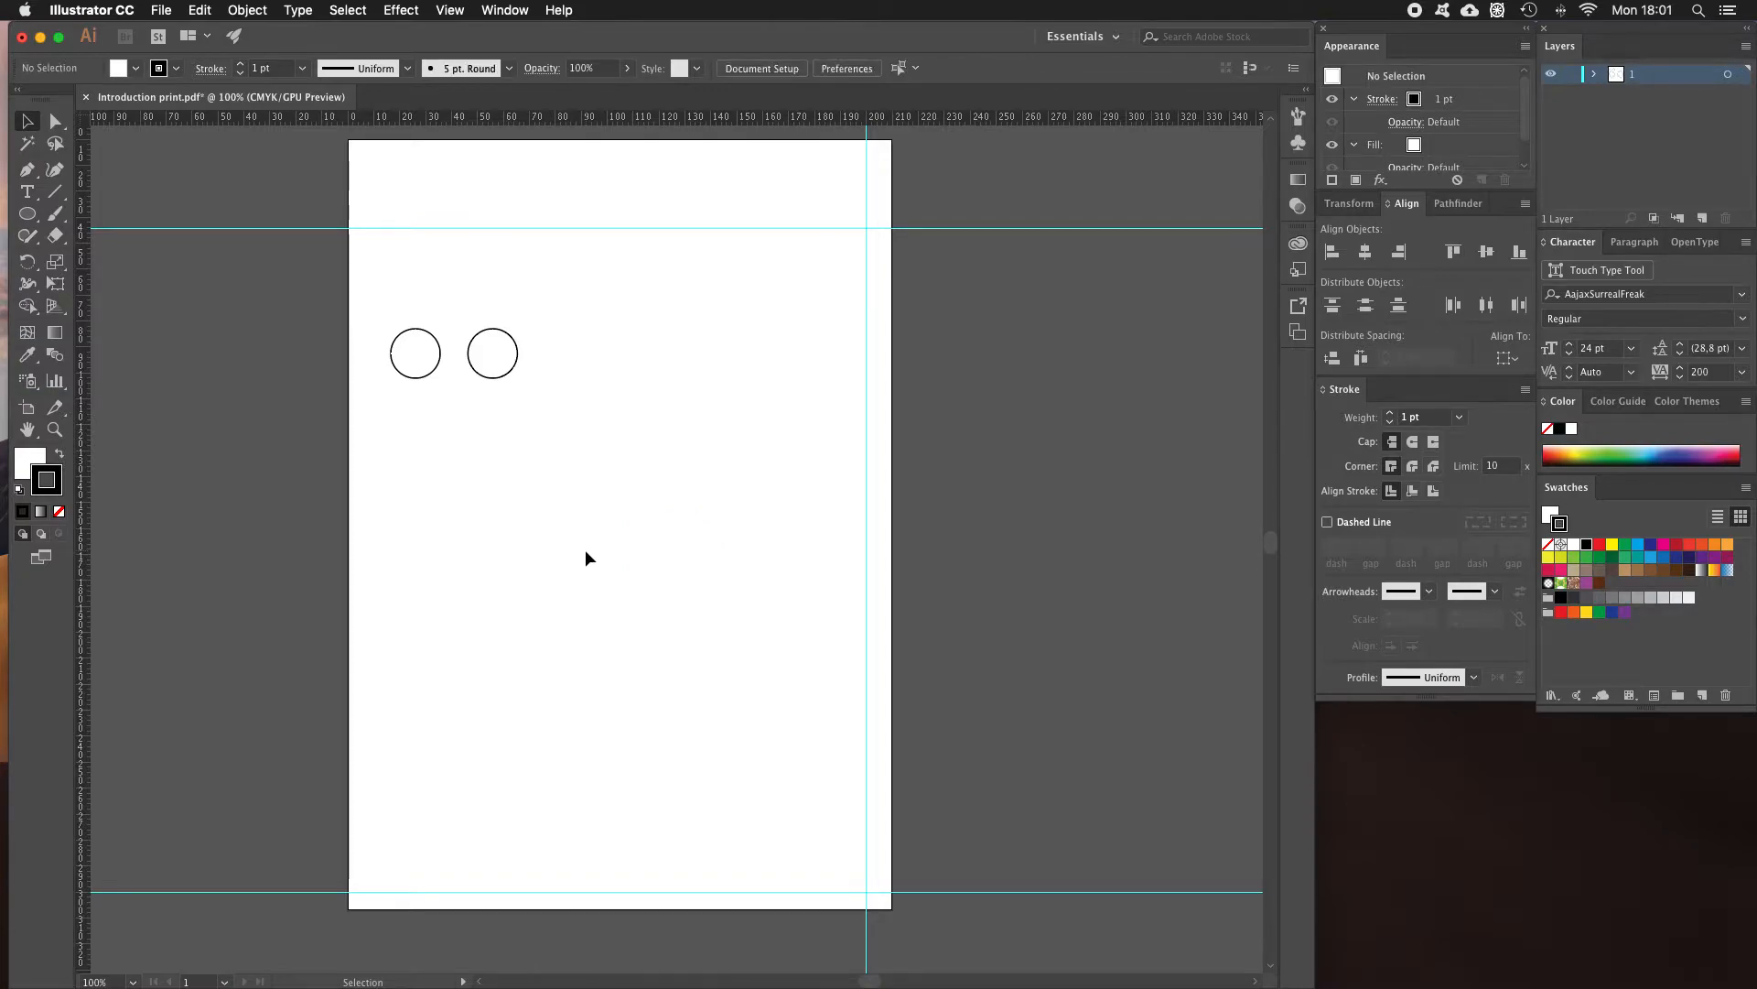
# Copy the second circle and paste the duplicate directly in front of the original.
pyautogui.click(510, 372)
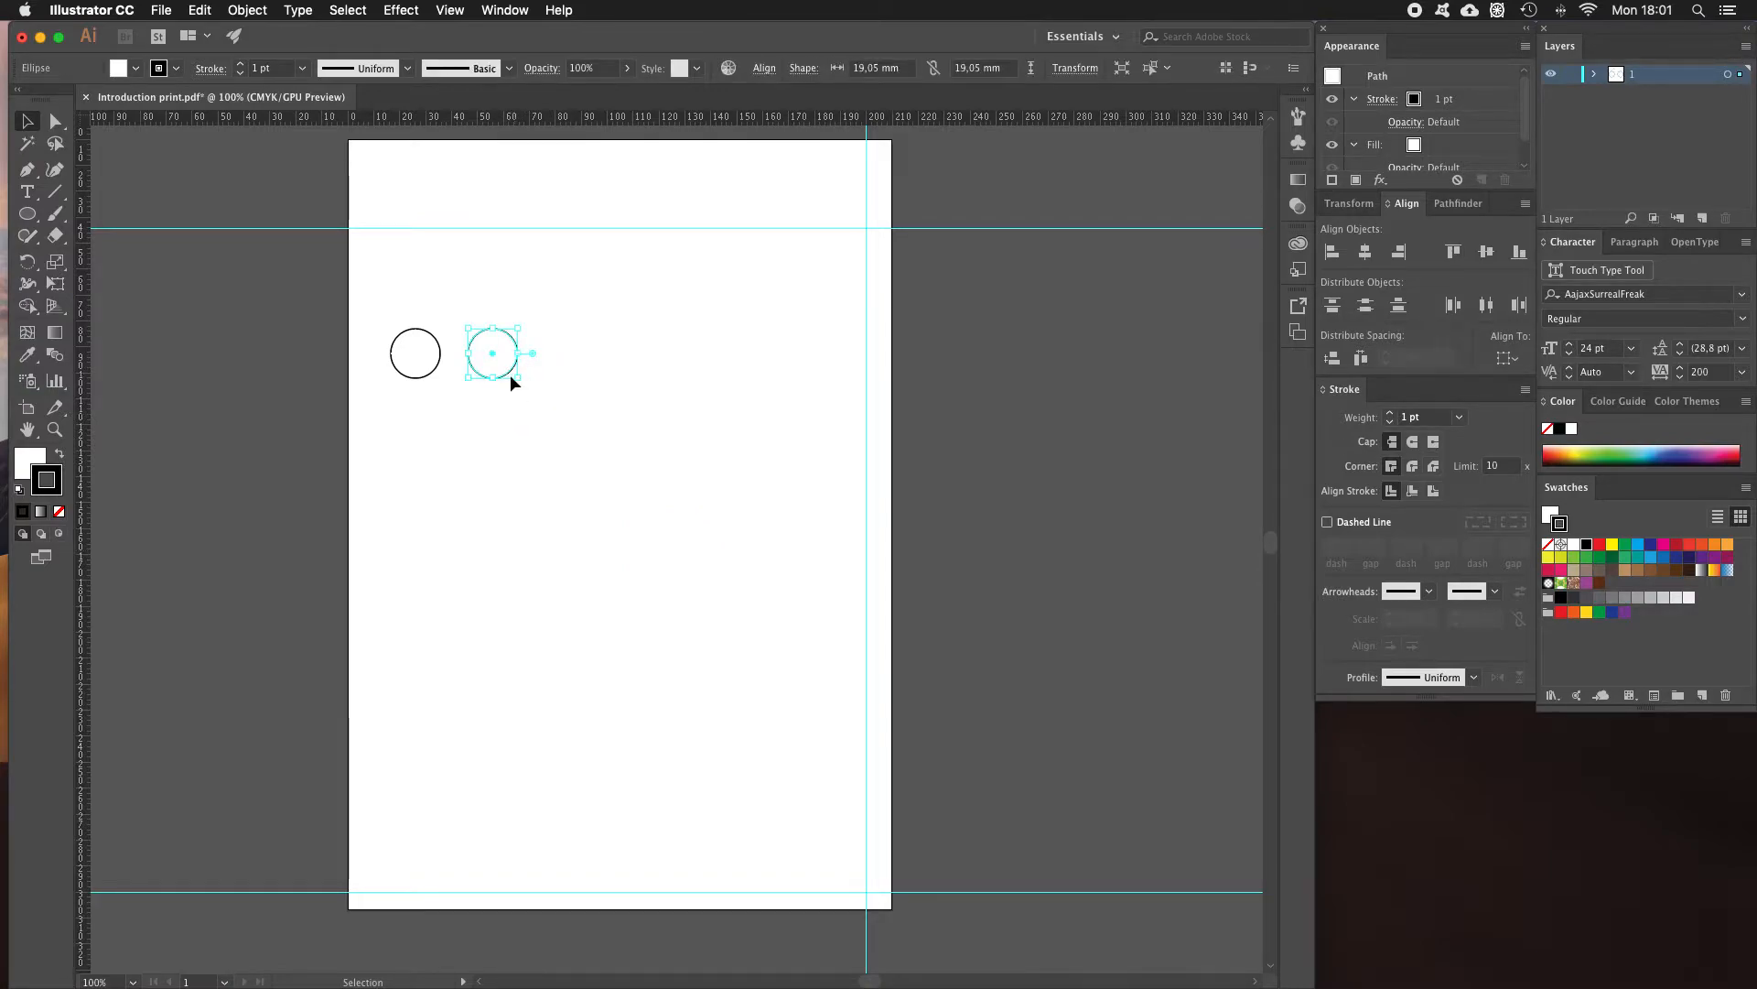
pyautogui.click(202, 11)
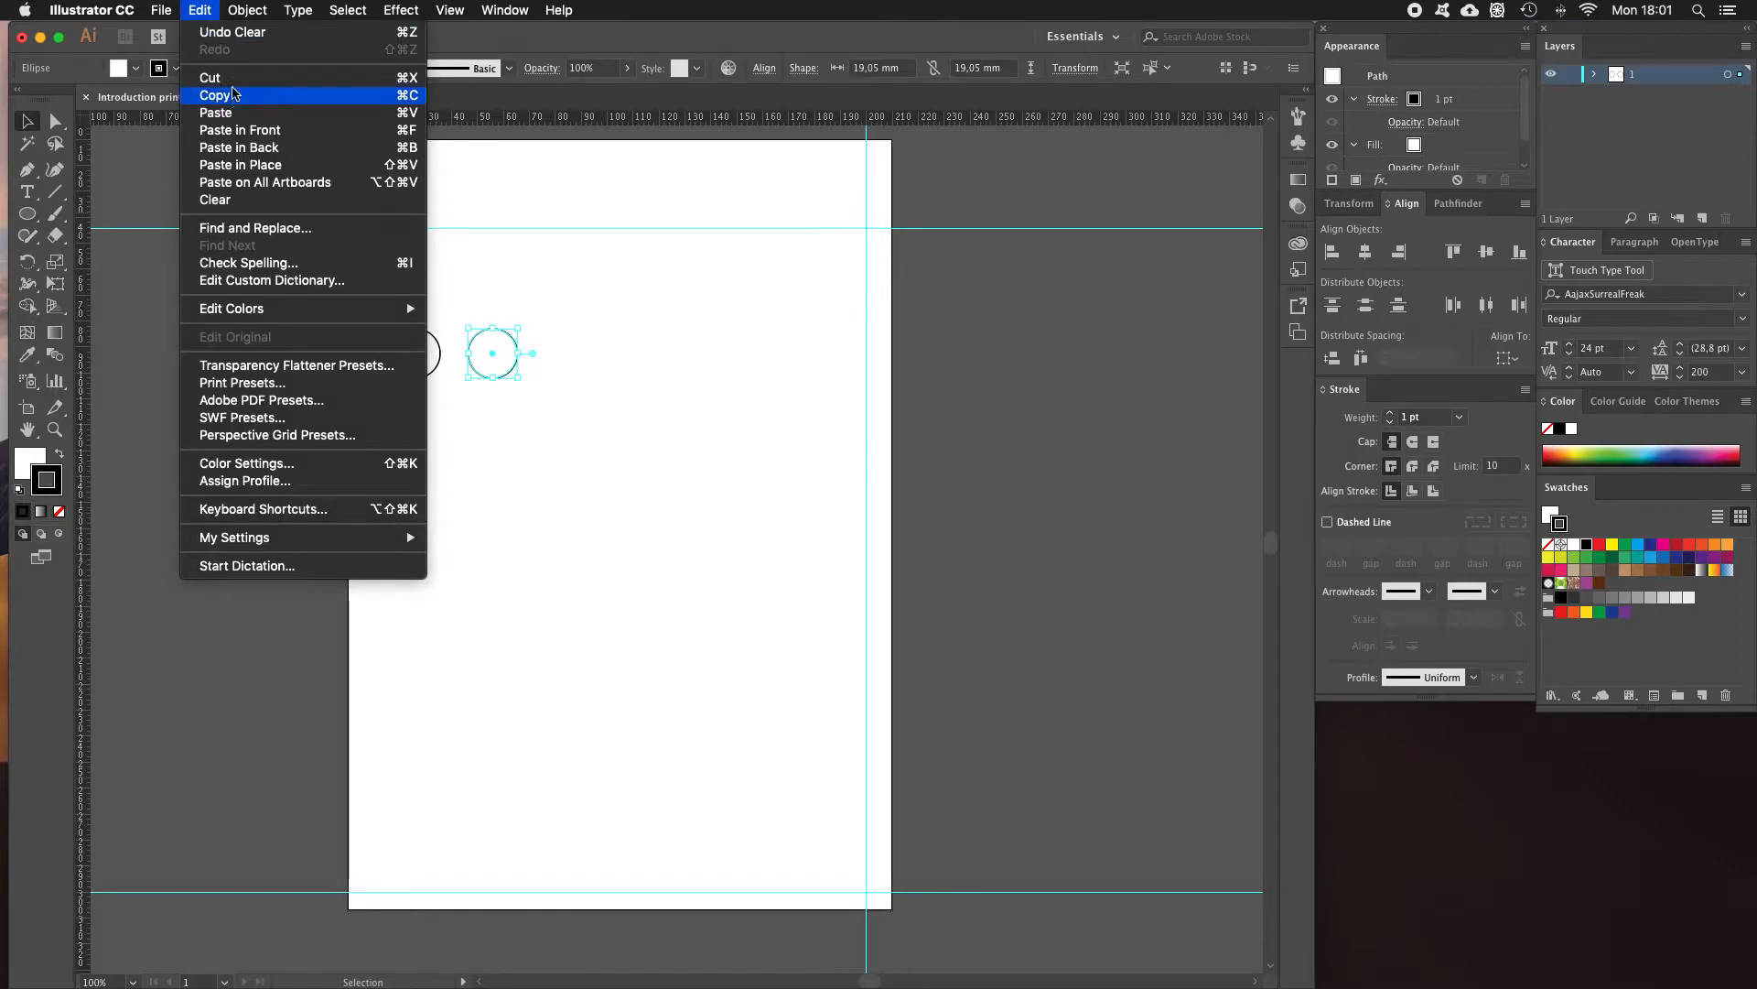
pyautogui.click(229, 95)
pyautogui.click(201, 10)
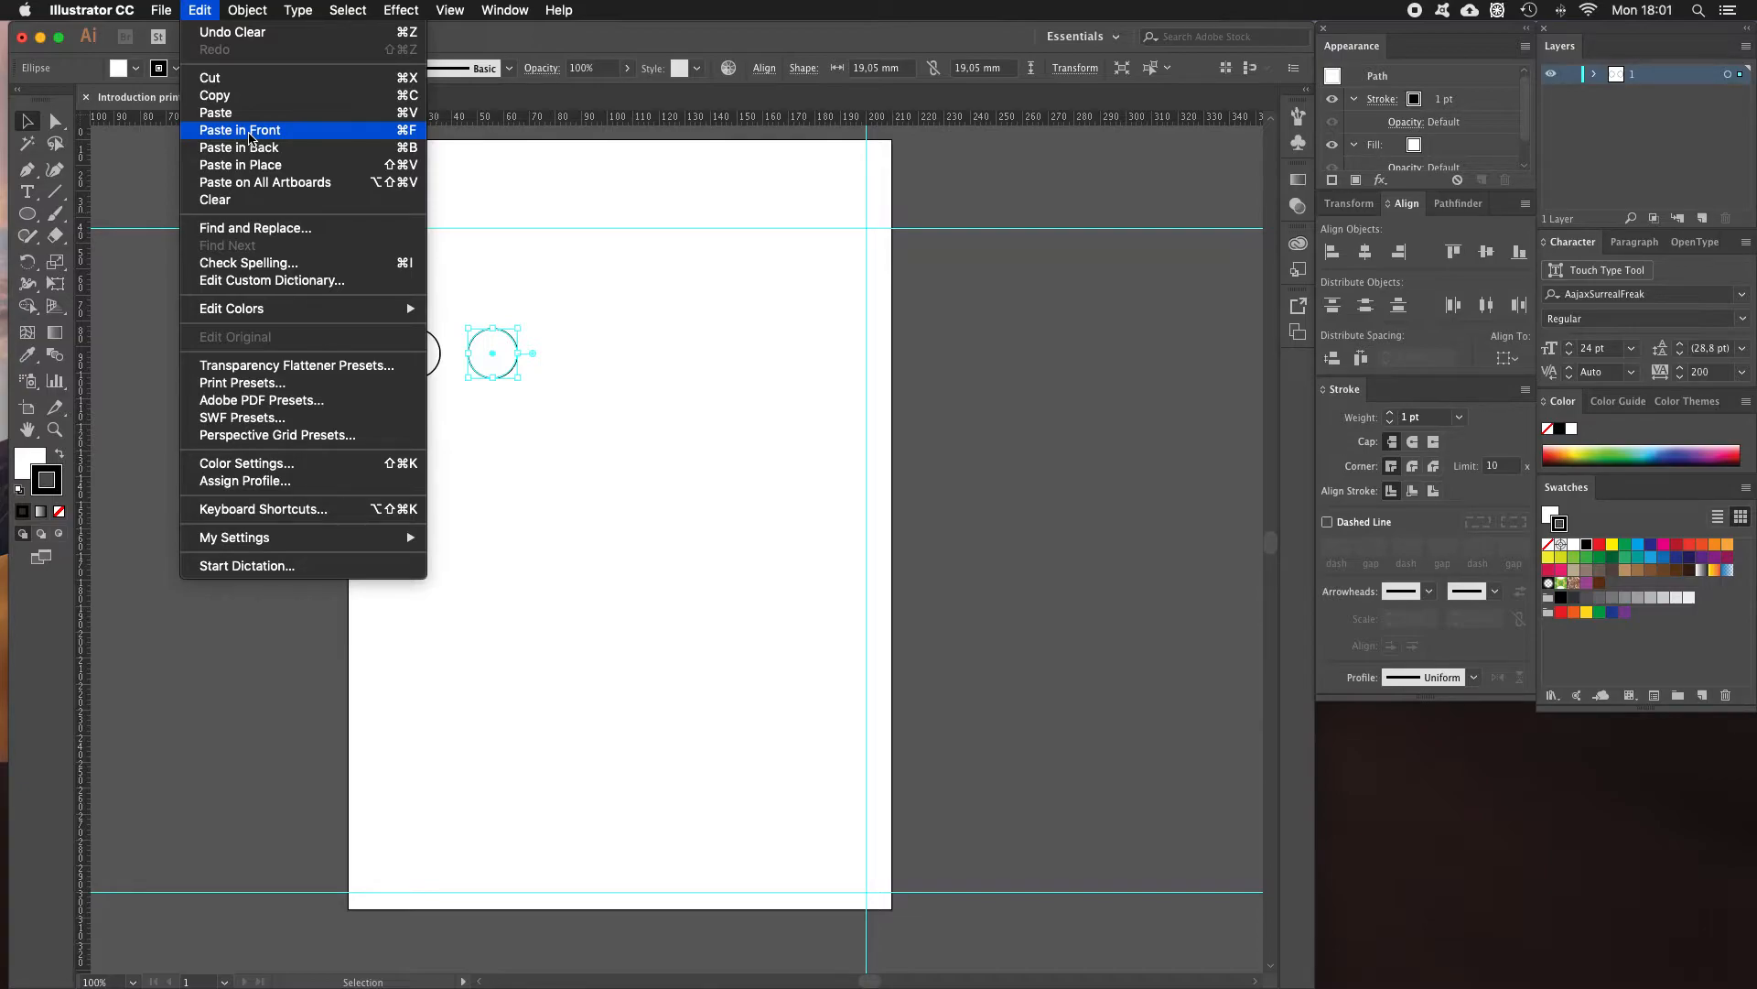
pyautogui.click(249, 132)
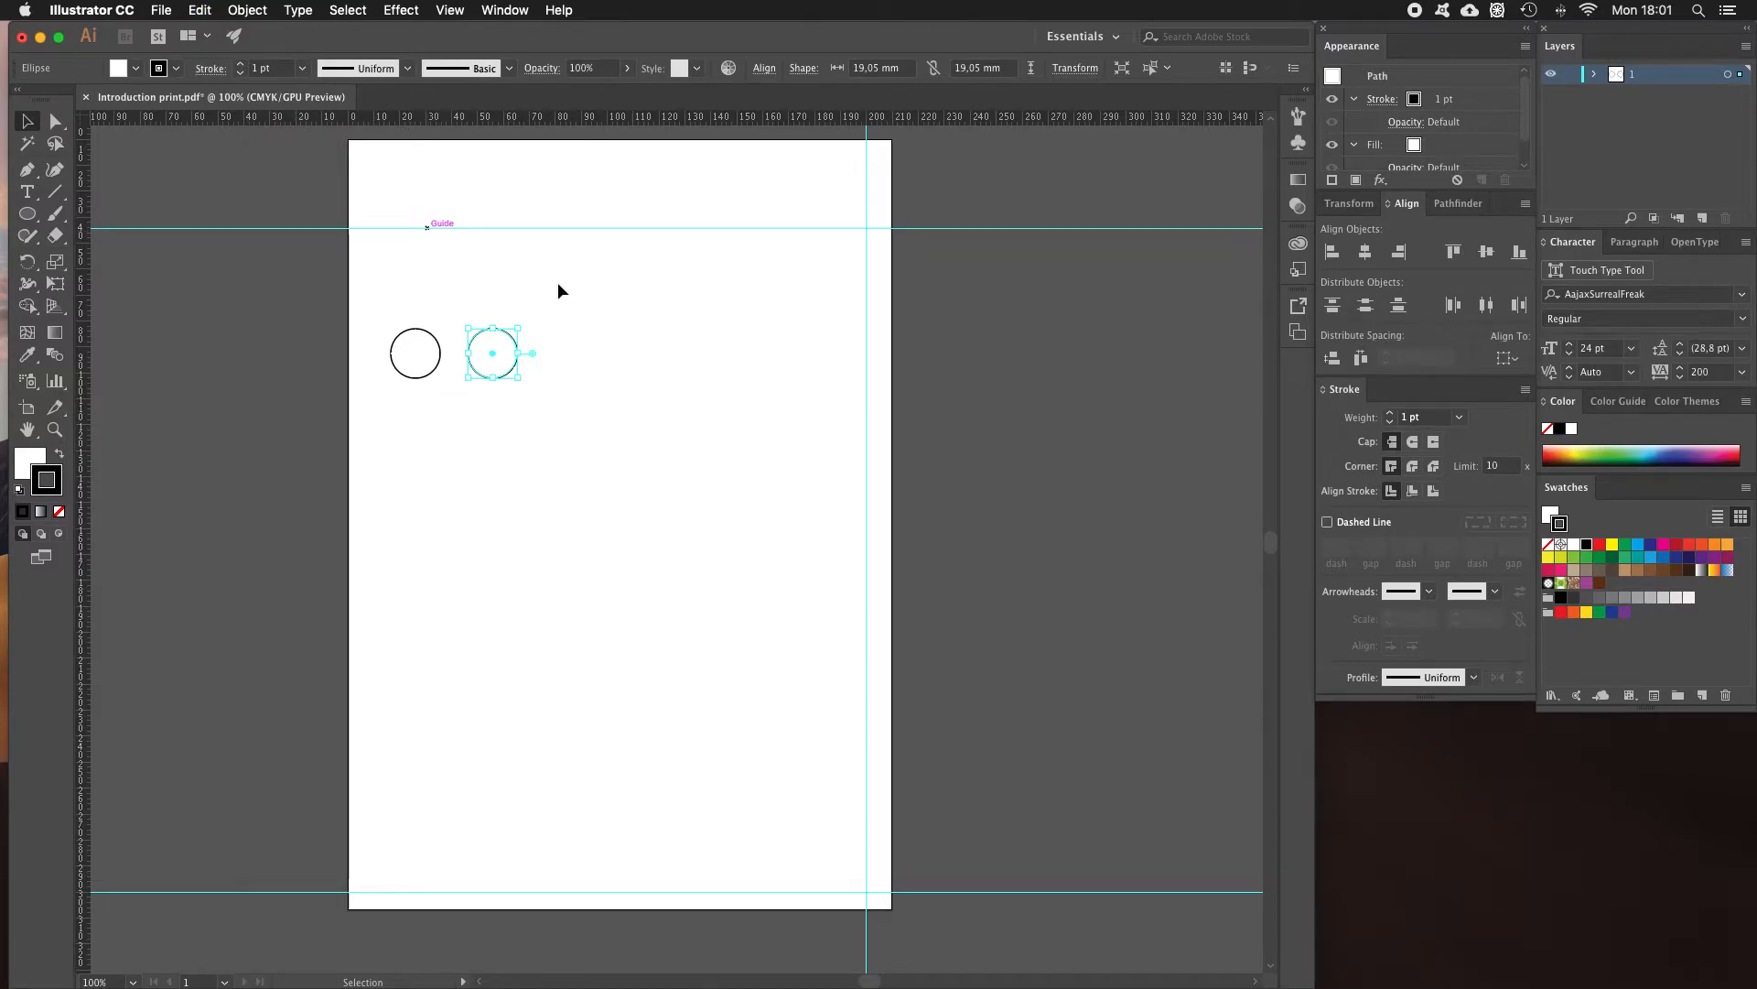
# Nudge the pasted circle horizontally to the right until it just clears the original circle.
pyautogui.press('Right')
pyautogui.press('Right')
pyautogui.press('Right')
pyautogui.press('Right')
pyautogui.press('Right')
pyautogui.press('Right')
pyautogui.press('Right')
pyautogui.press('Right')
pyautogui.press('Right')
pyautogui.press('Right')
pyautogui.press('Right')
pyautogui.press('Right')
pyautogui.press('Right')
pyautogui.press('Right')
pyautogui.press('Right')
pyautogui.press('Right')
pyautogui.press('Right')
pyautogui.press('Right')
pyautogui.press('Right')
pyautogui.press('Right')
pyautogui.press('Right')
pyautogui.press('Right')
pyautogui.press('Right')
# Duplicate the second circle to the right end of the row, level with the other circles.
pyautogui.click(503, 375)
pyautogui.press('a')
pyautogui.press('v')
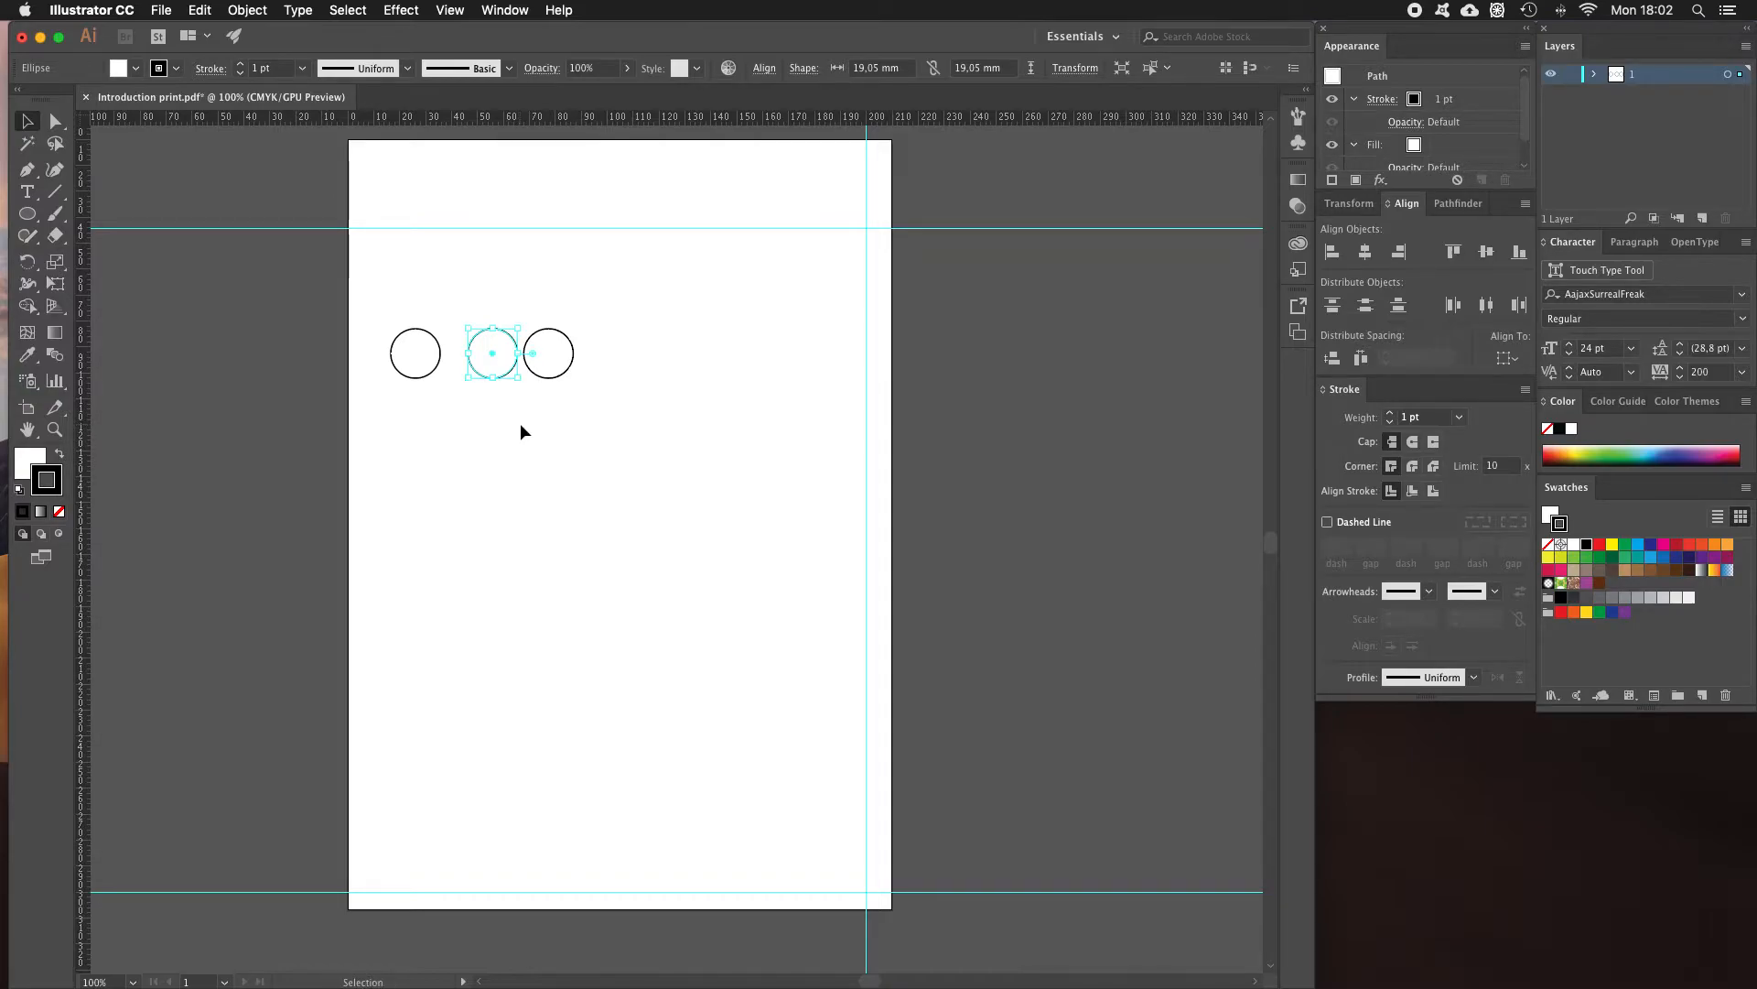
pyautogui.keyDown('shift'); pyautogui.click(497, 364); pyautogui.keyUp('shift')
pyautogui.moveTo(486, 365); pyautogui.dragTo(638, 370)
pyautogui.click(590, 423)
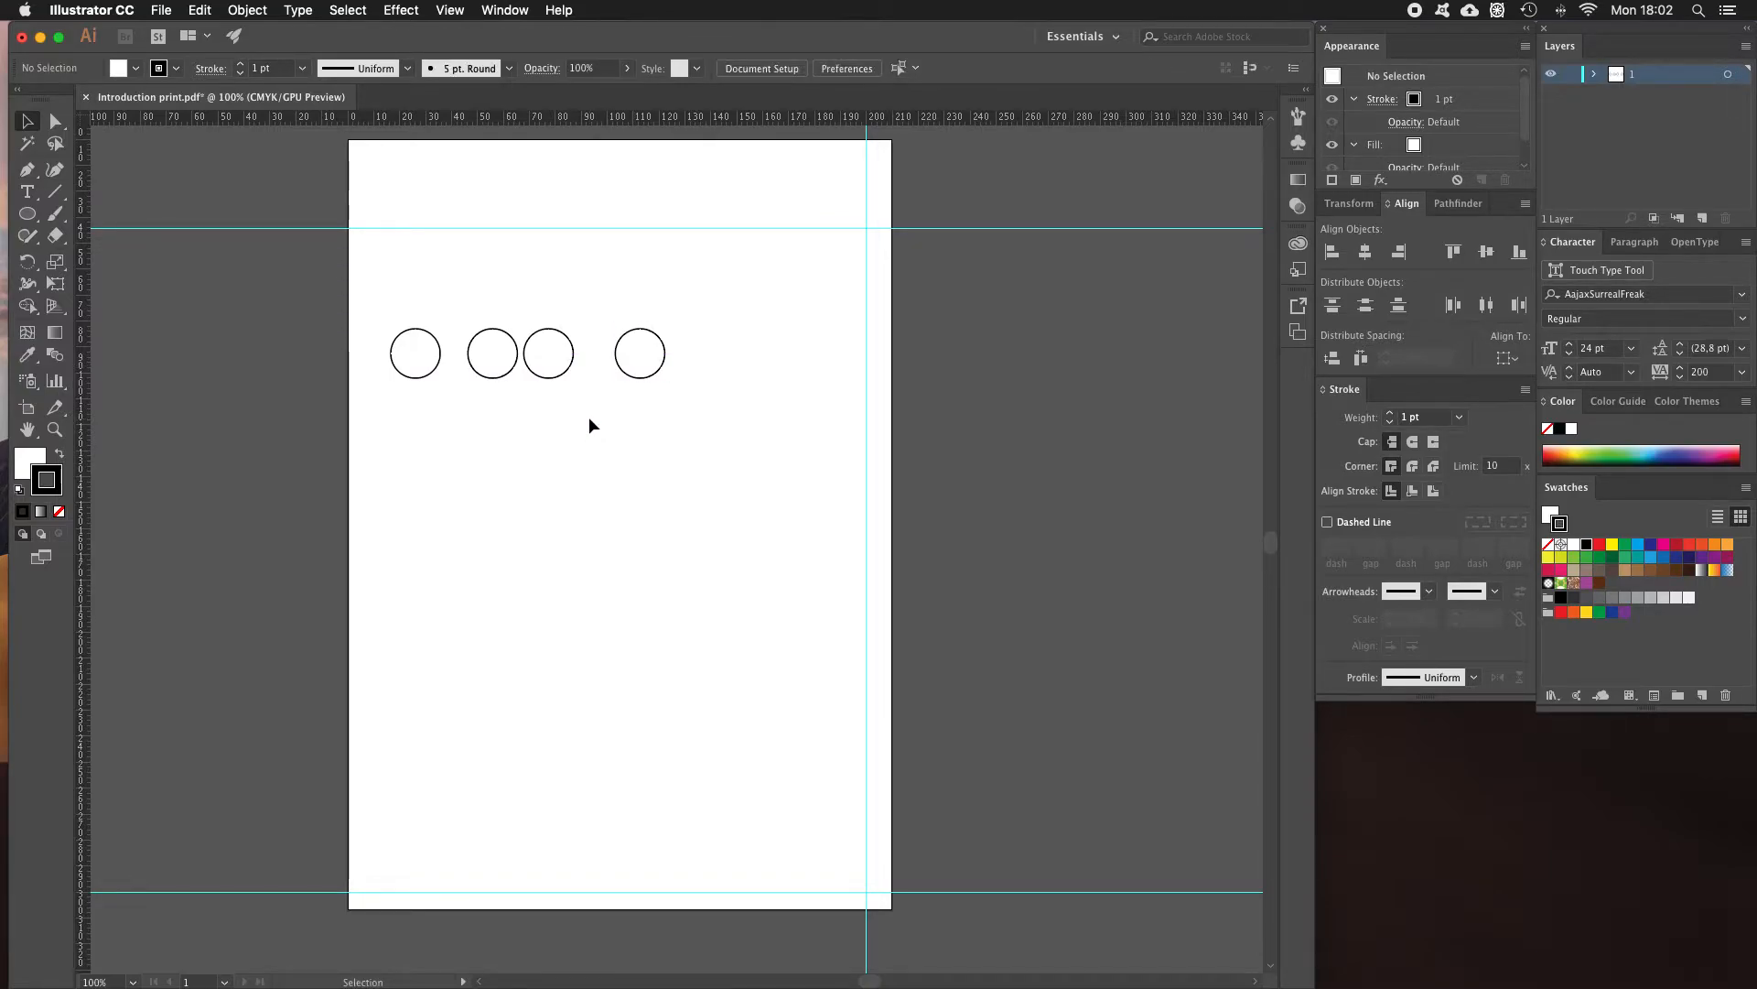
# Copy and paste the rightmost circle, and remove the pasted copy.
pyautogui.click(649, 370)
pyautogui.press('super+c')
pyautogui.press('super+v')
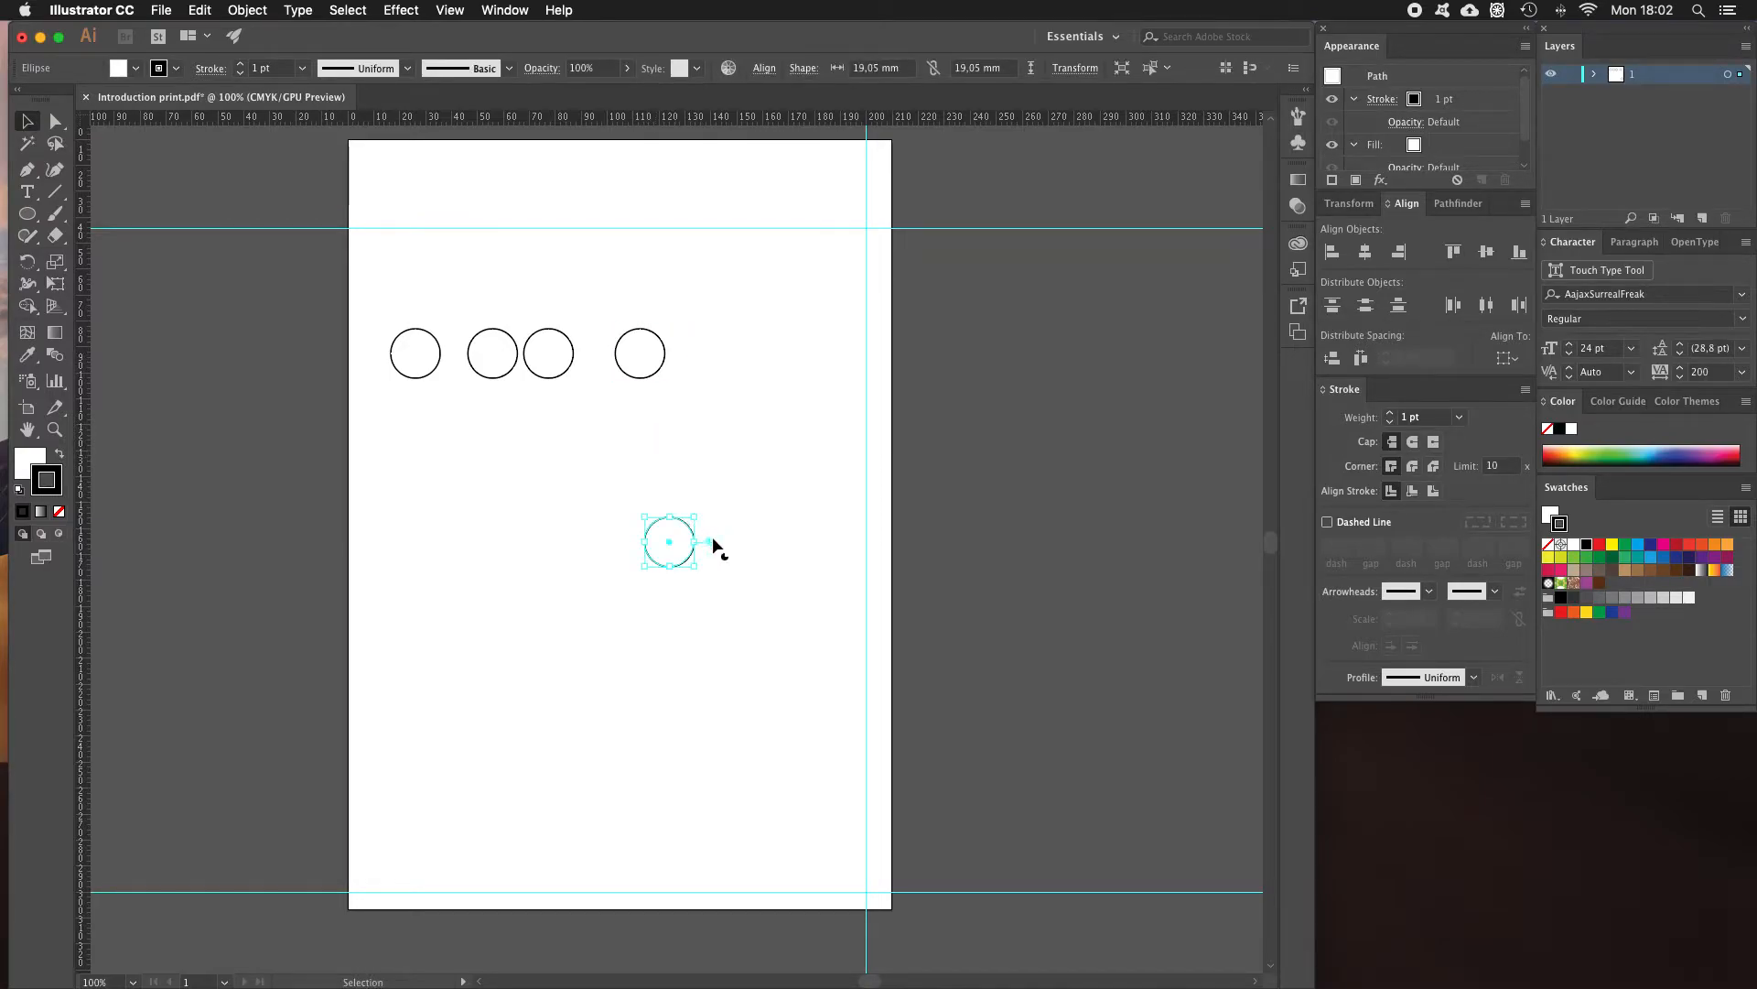
pyautogui.press('BackSpace')
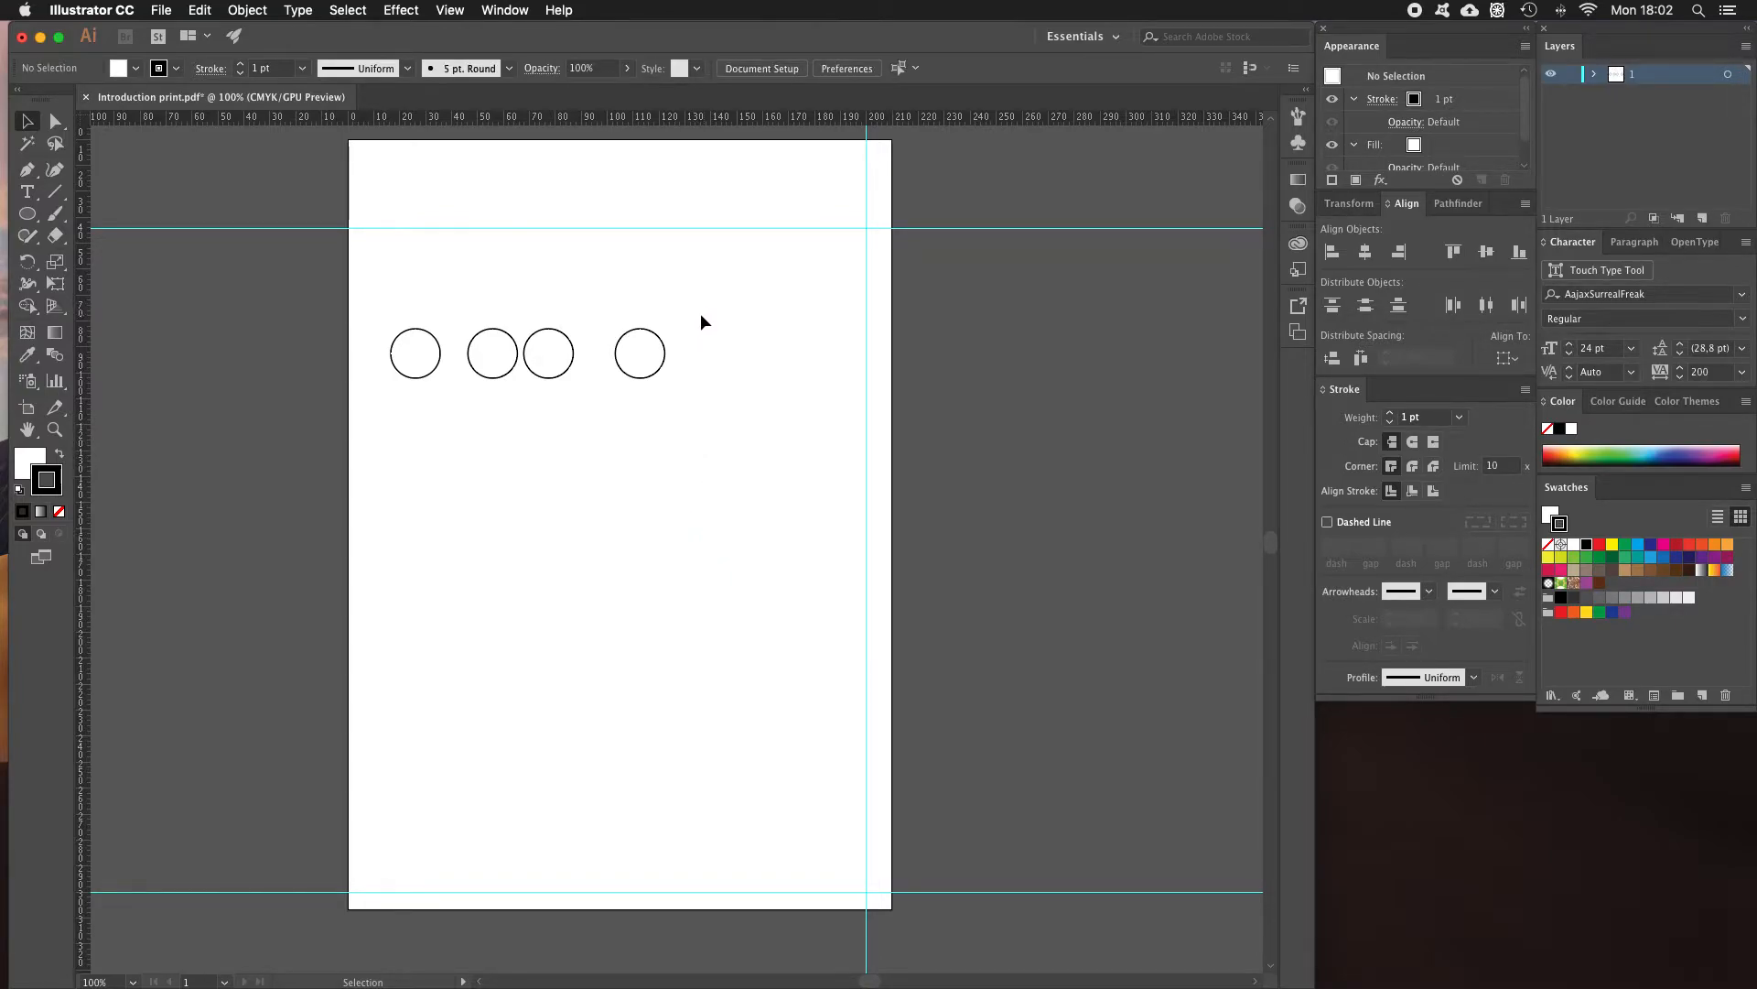
# Select all four circles in the row together.
pyautogui.moveTo(700, 315); pyautogui.dragTo(382, 399)
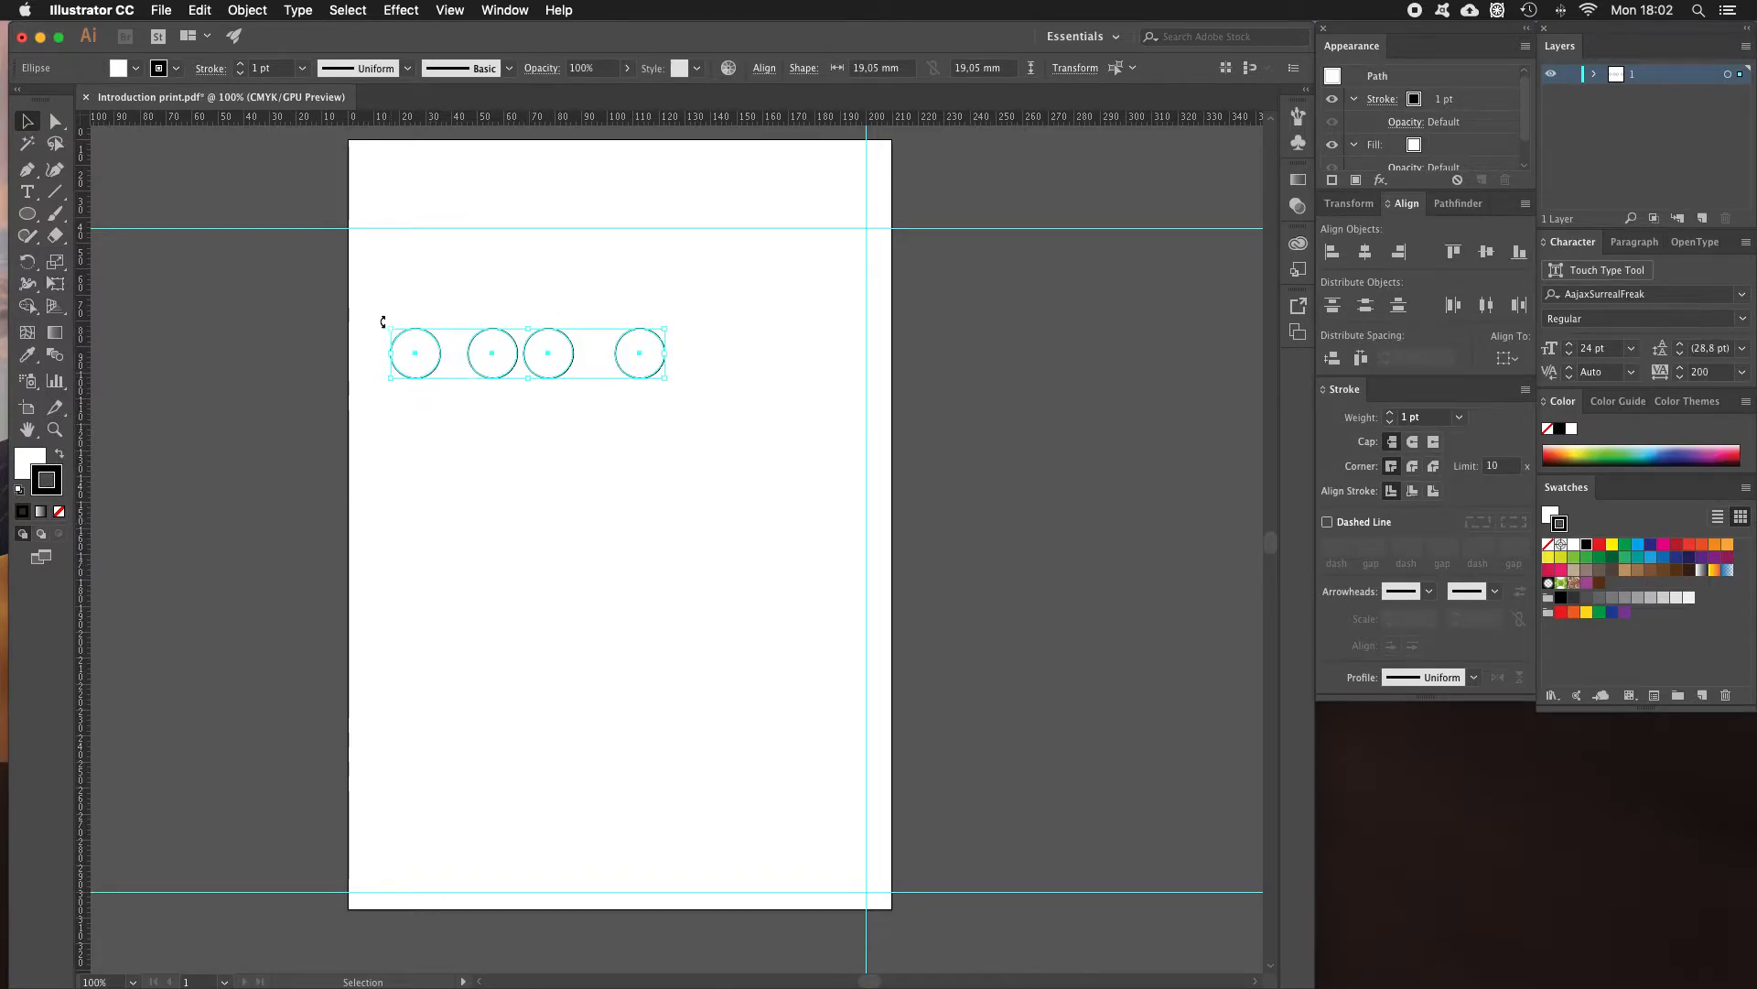
pyautogui.click(327, 306)
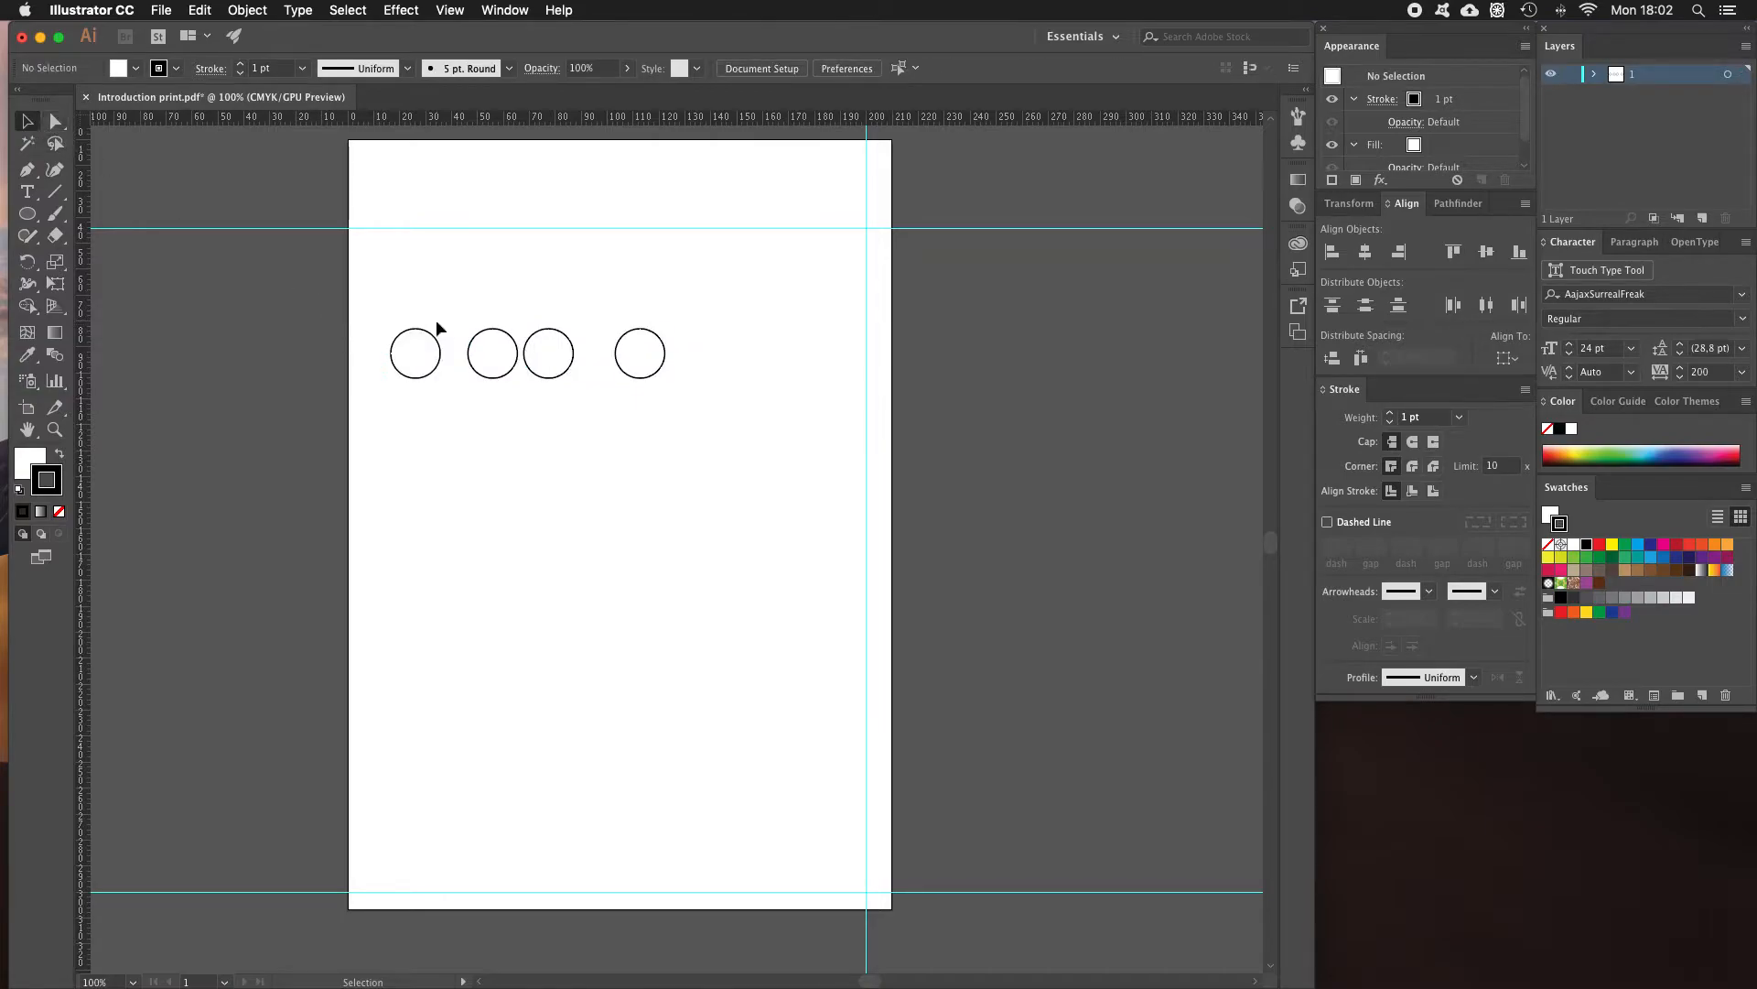
pyautogui.moveTo(360, 291); pyautogui.dragTo(694, 406)
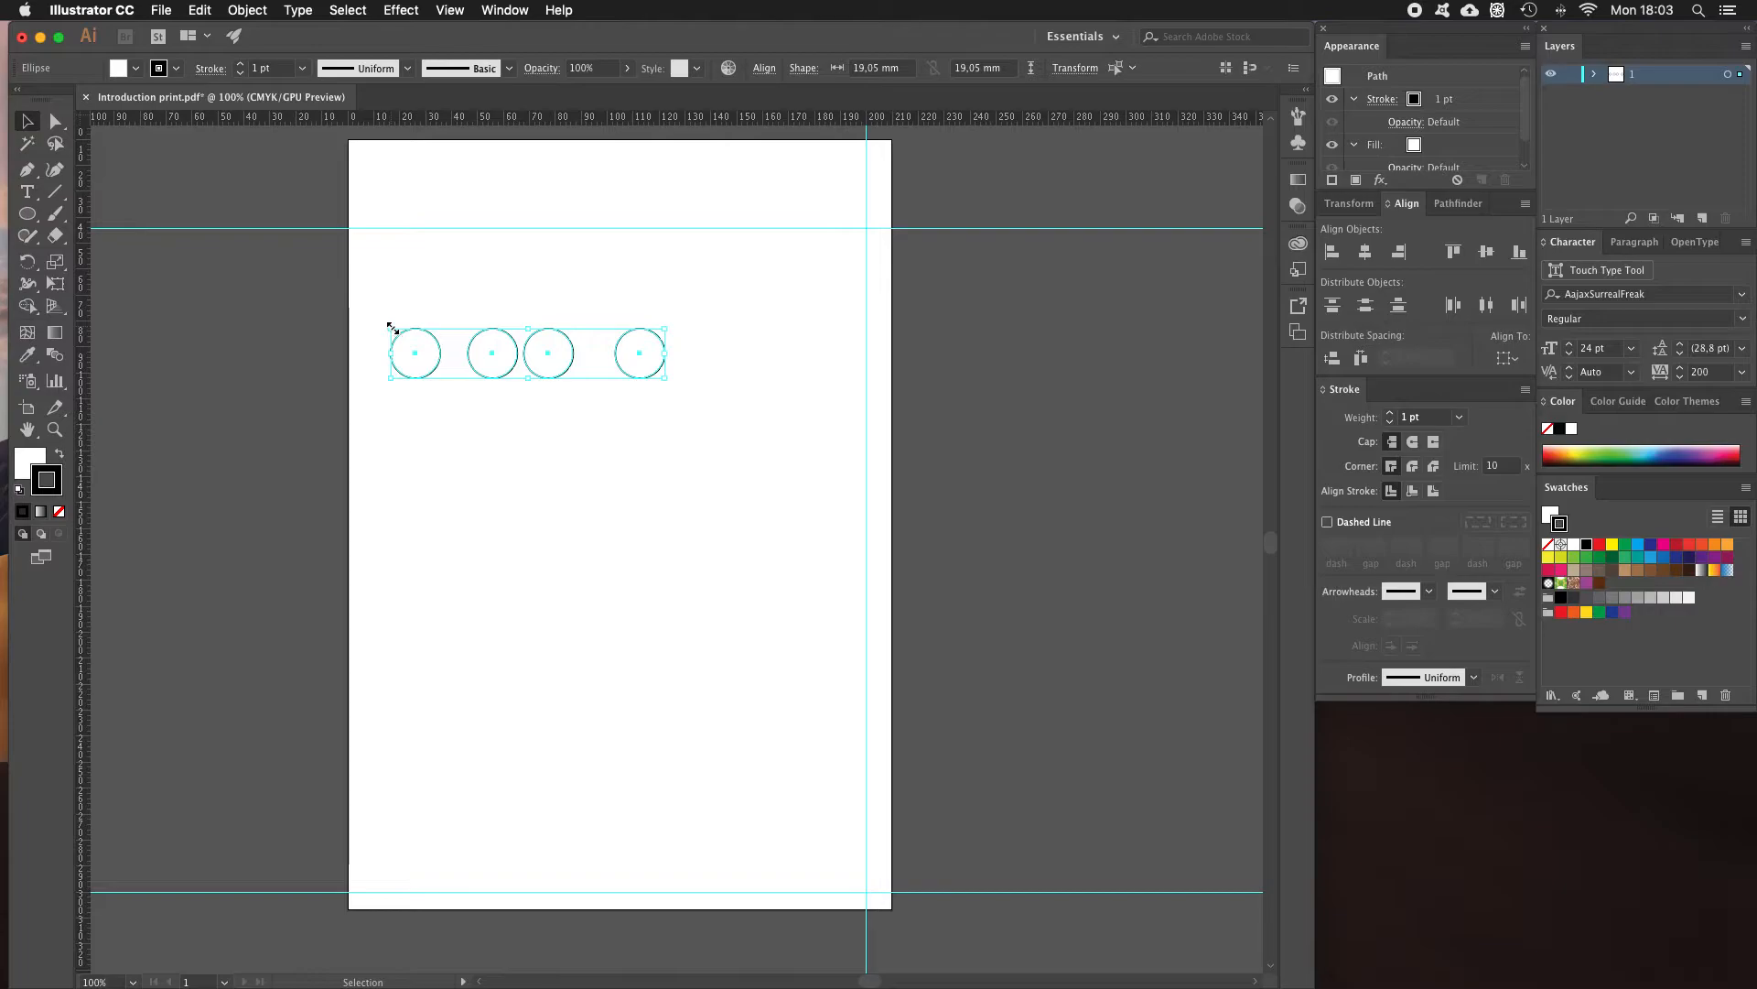
# Try rotating the row of four circles 45° clockwise and undo the rotation.
pyautogui.moveTo(391, 327)
pyautogui.mouseDown()
pyautogui.moveTo(293, 244)
pyautogui.moveTo(388, 327)
pyautogui.mouseUp()
pyautogui.moveTo(380, 323); pyautogui.dragTo(579, 474)
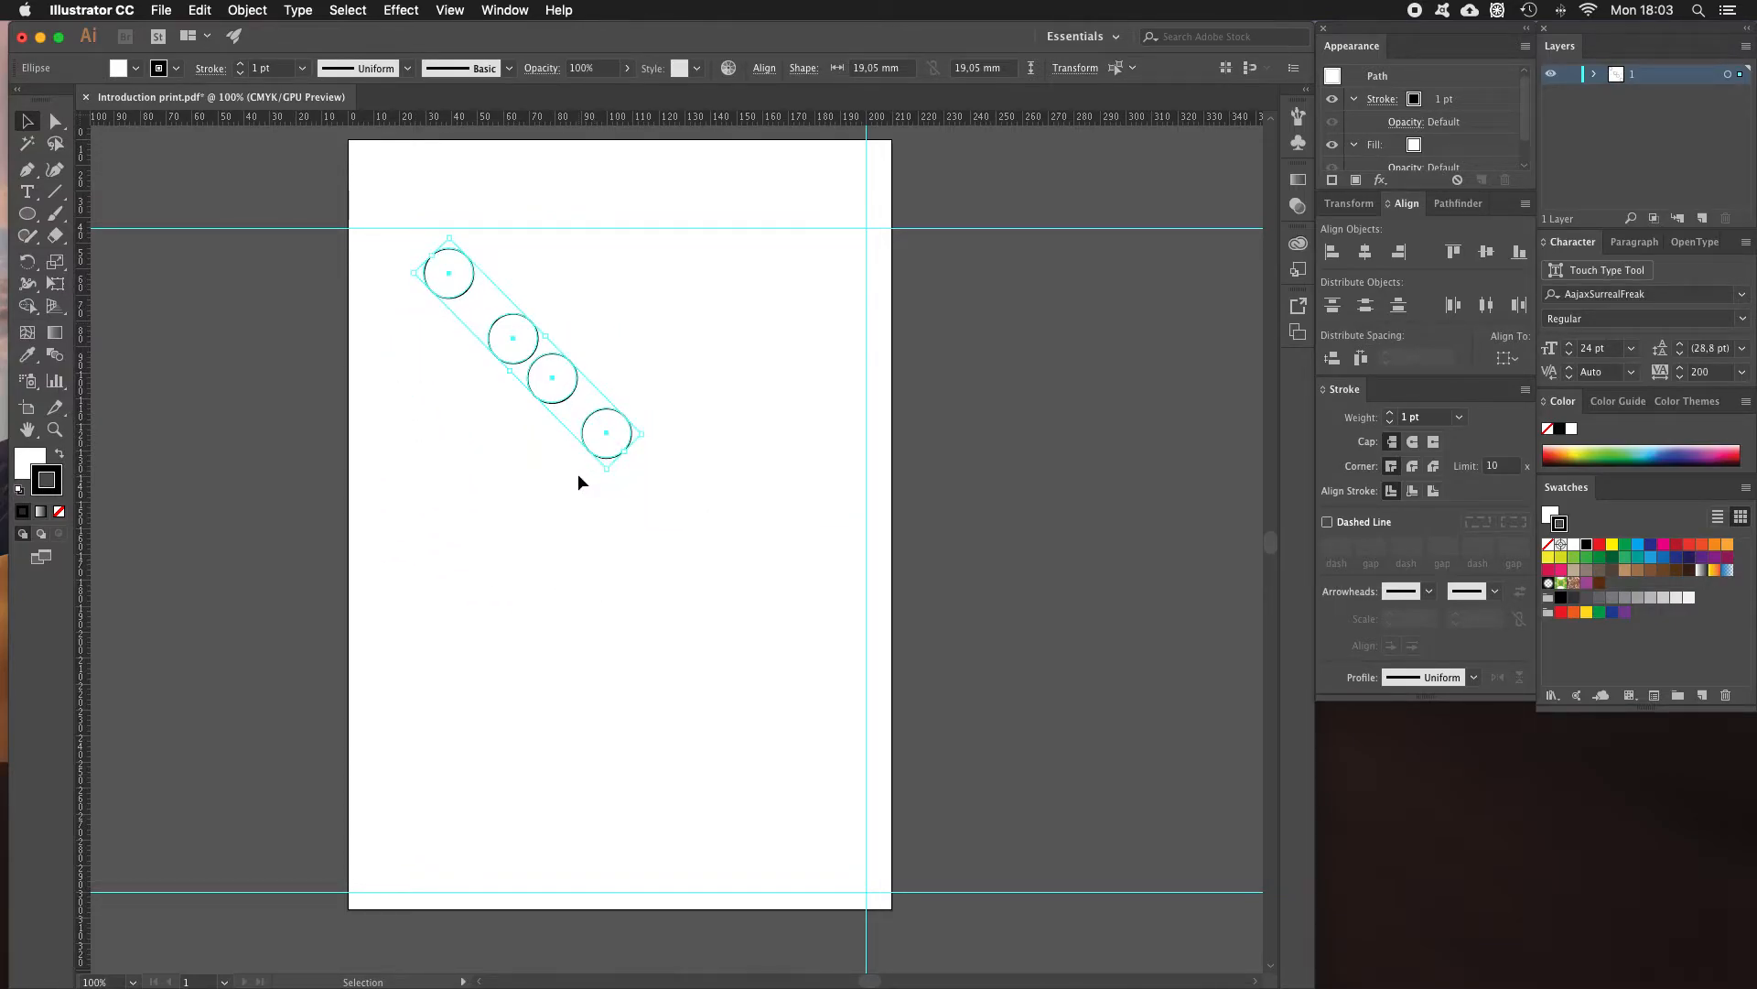
pyautogui.press('super+z')
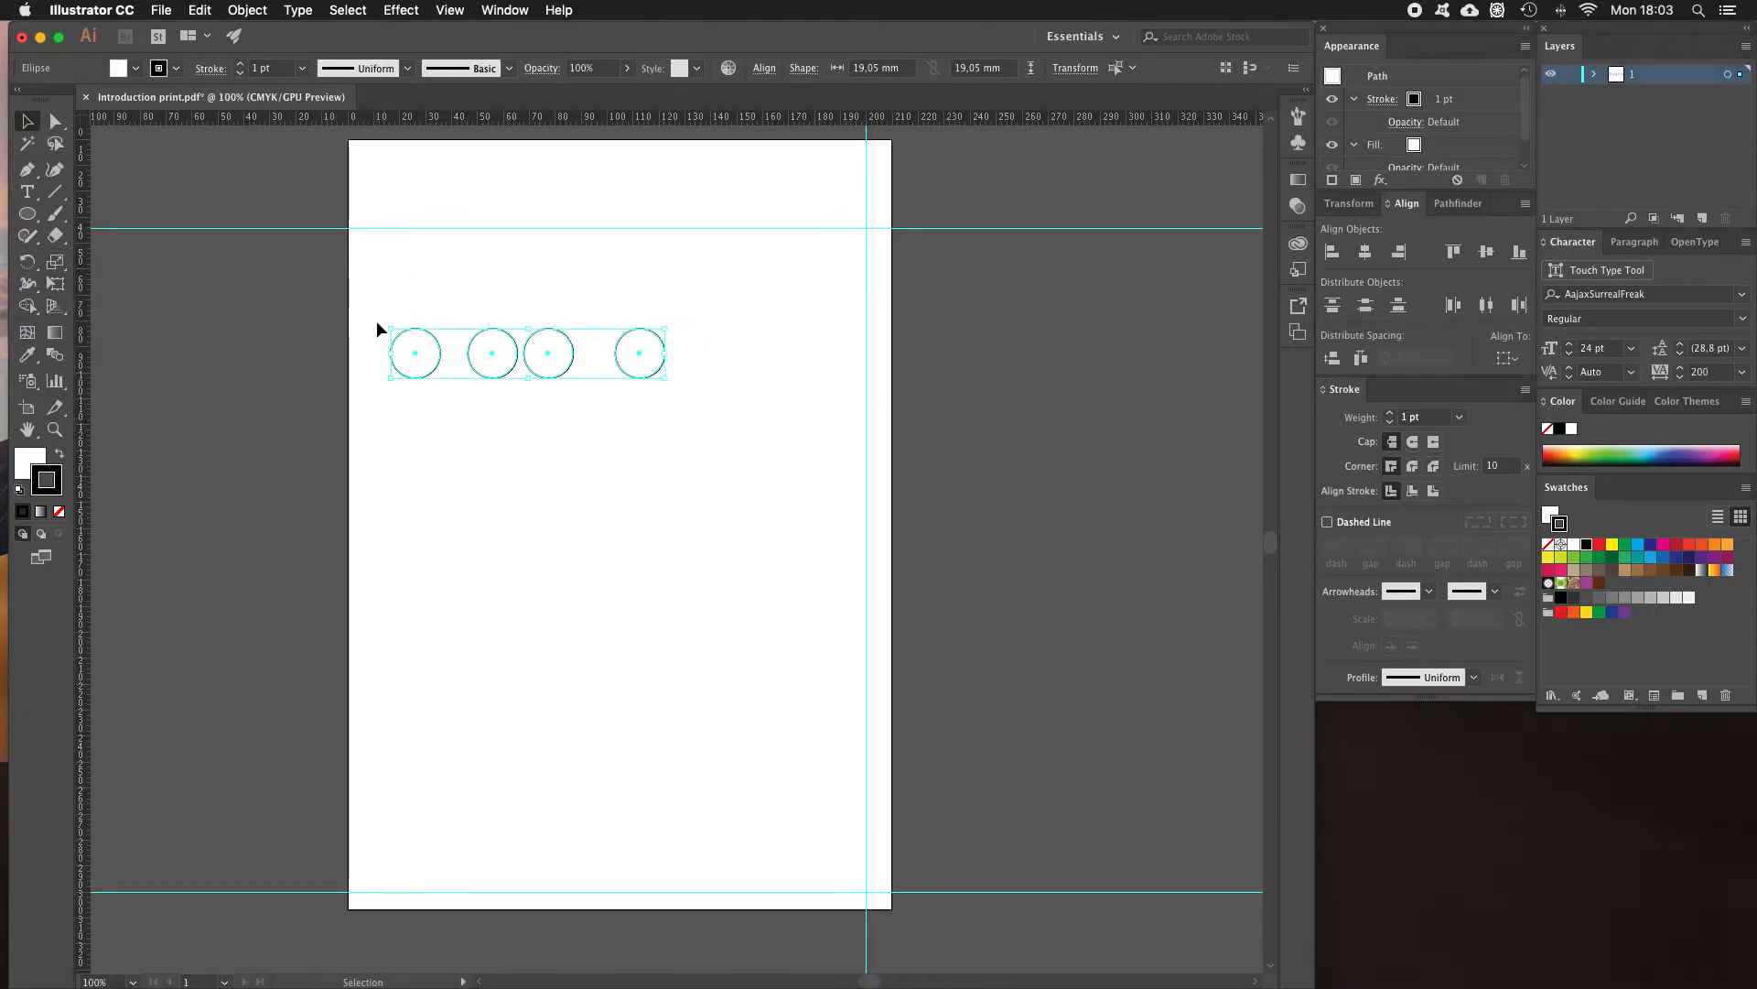
# Rotate the row of circles 90° clockwise into a vertical column, move it nearer the artboard's centre, and reselect all four circles.
pyautogui.moveTo(378, 323); pyautogui.dragTo(566, 240)
pyautogui.moveTo(547, 326); pyautogui.dragTo(604, 422)
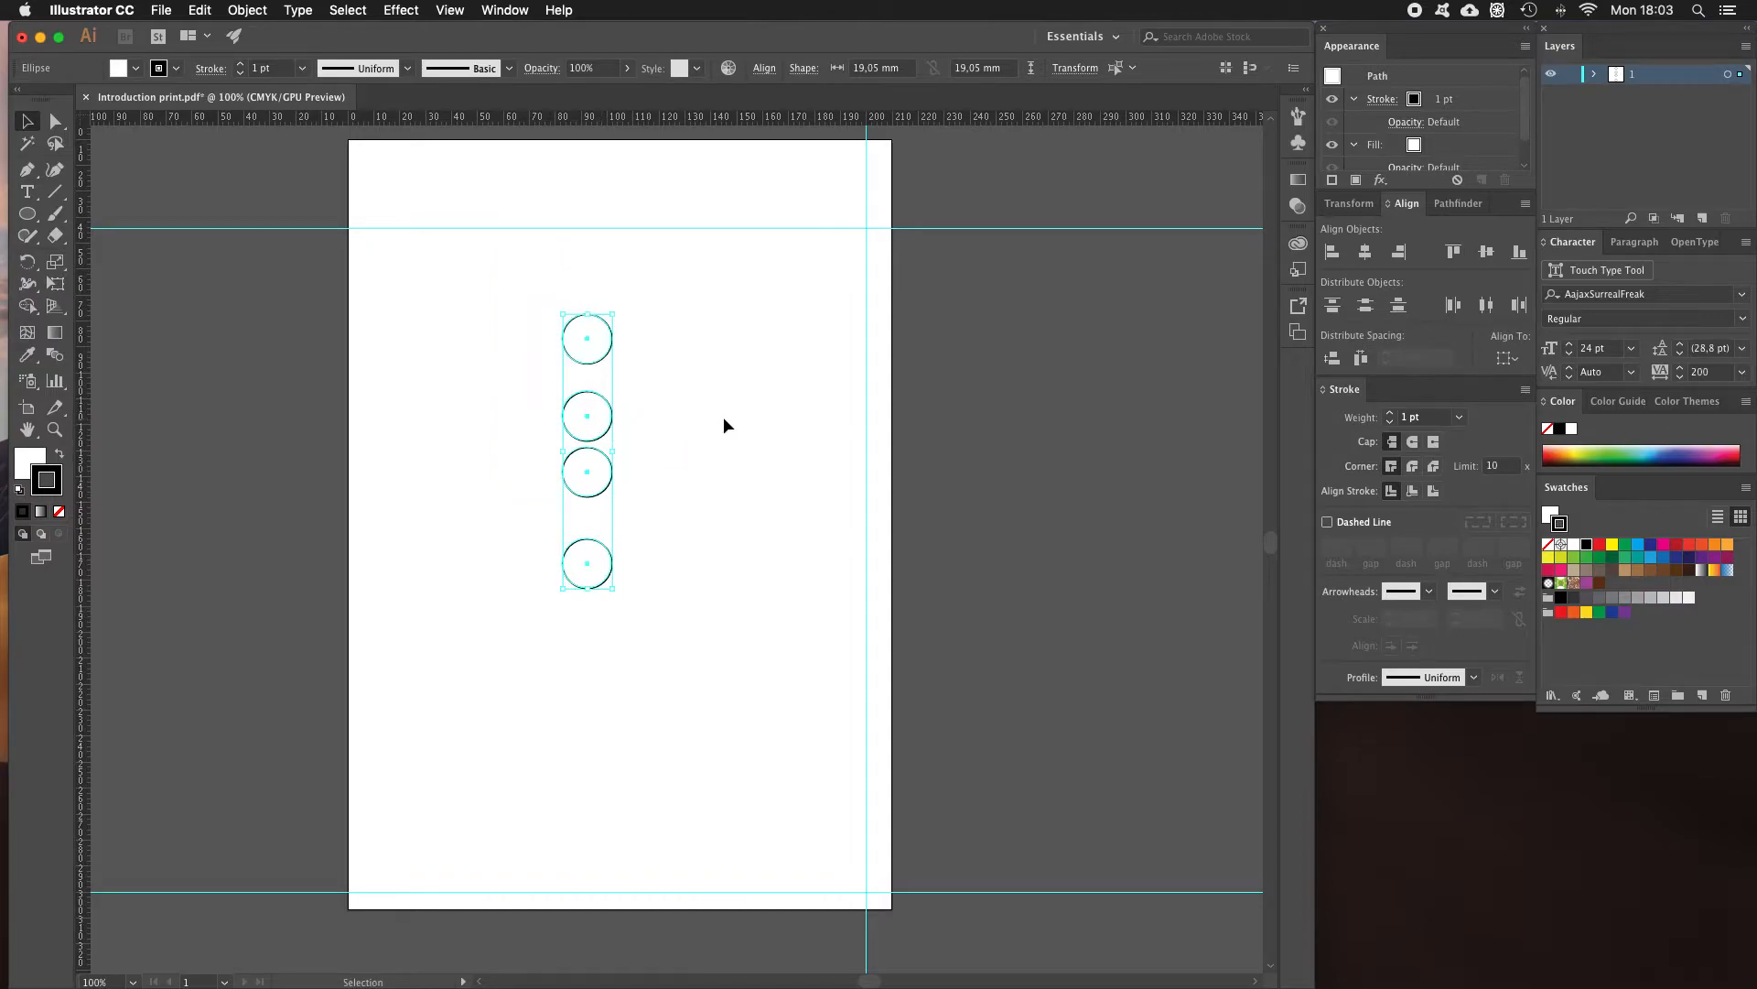
pyautogui.click(669, 459)
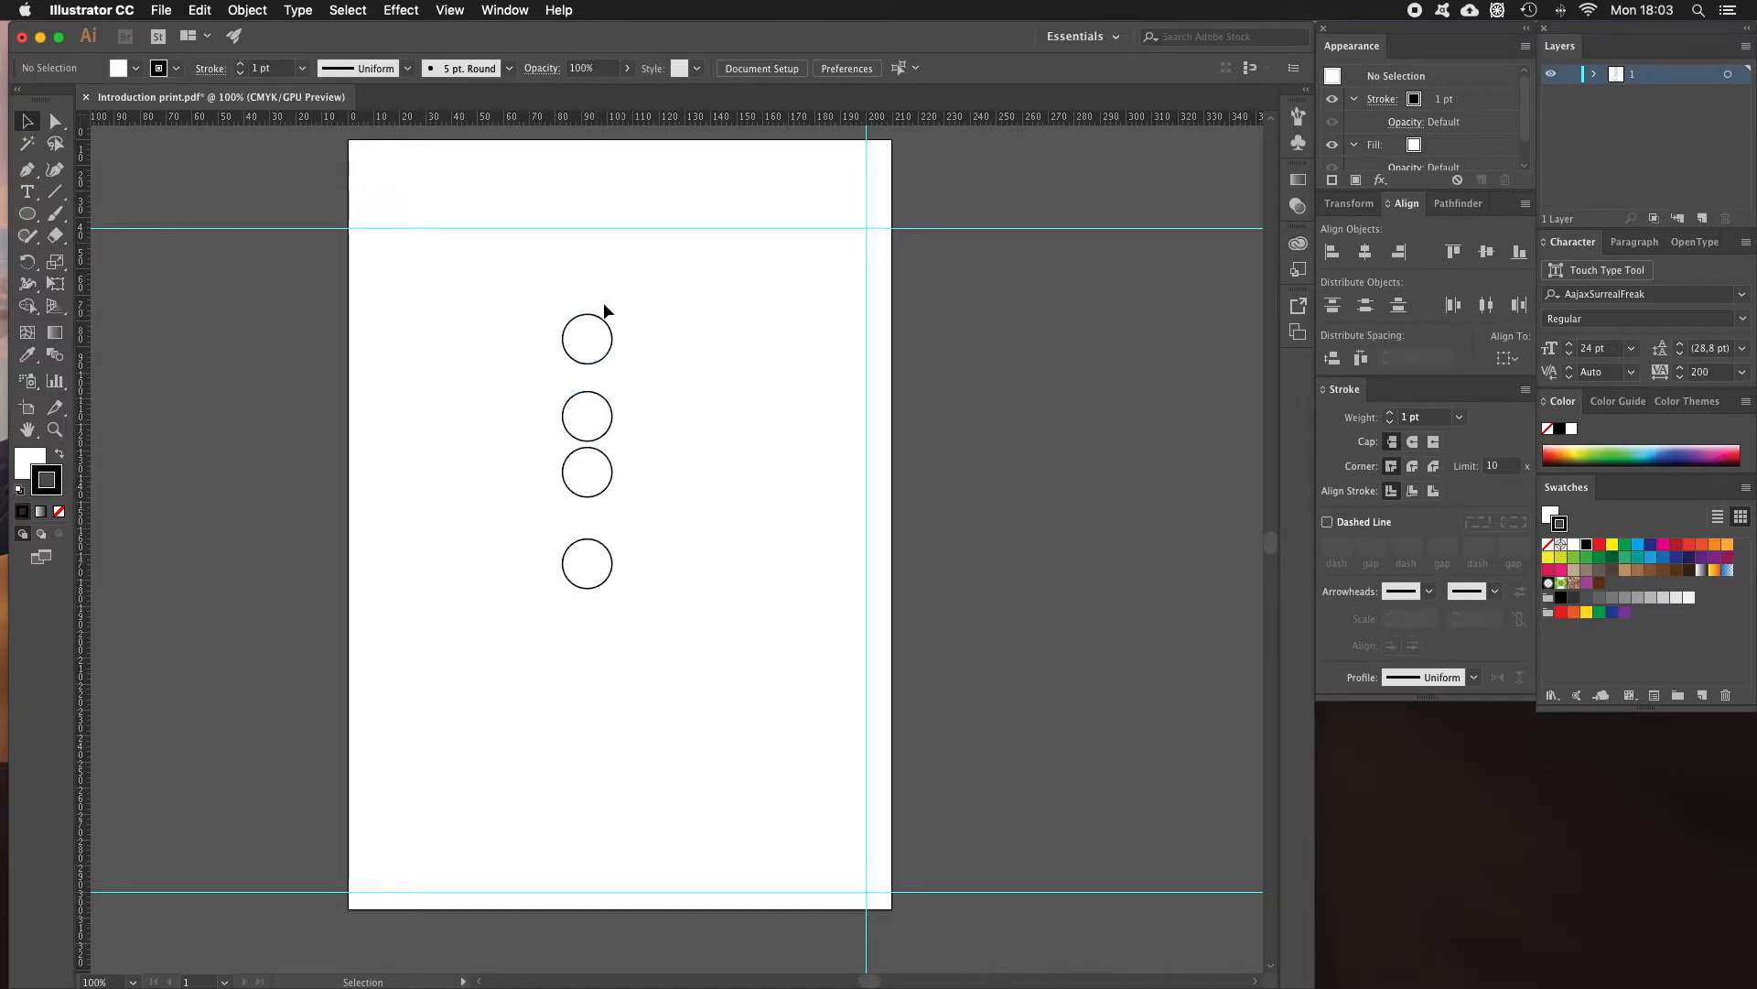
pyautogui.moveTo(525, 277); pyautogui.dragTo(645, 621)
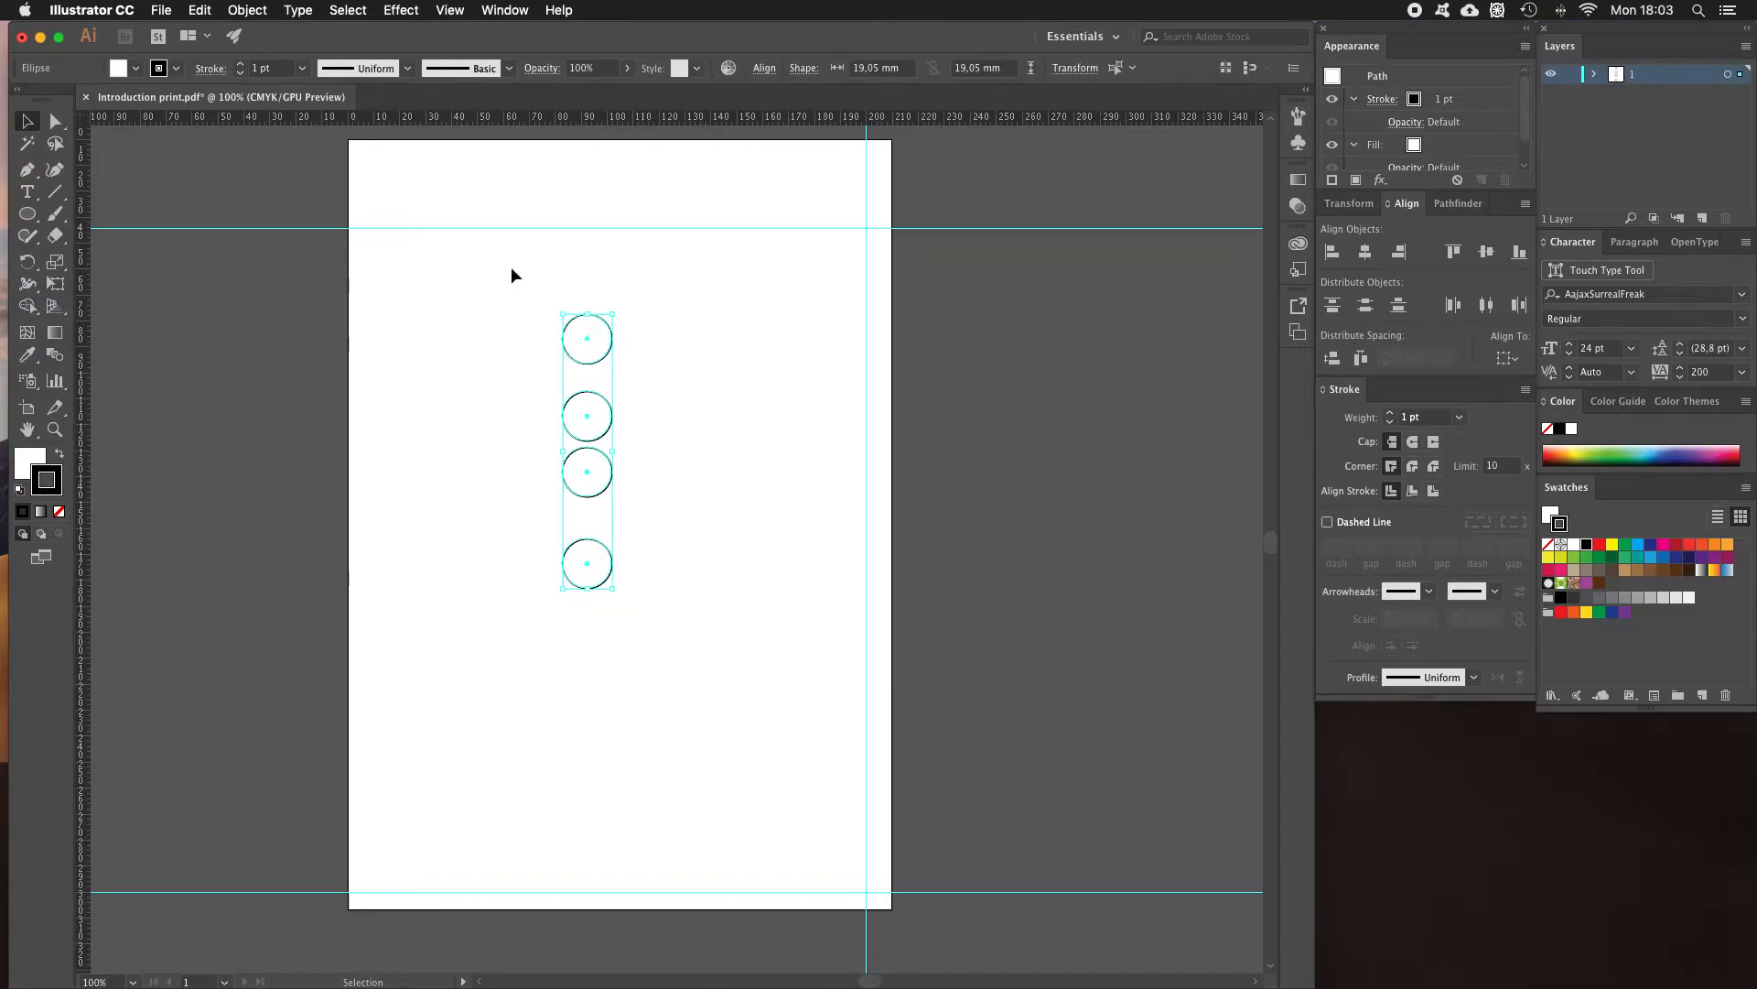
# Distribute the four circles evenly by their vertical centres and place a vertical guide through the column's centre.
pyautogui.click(1366, 313)
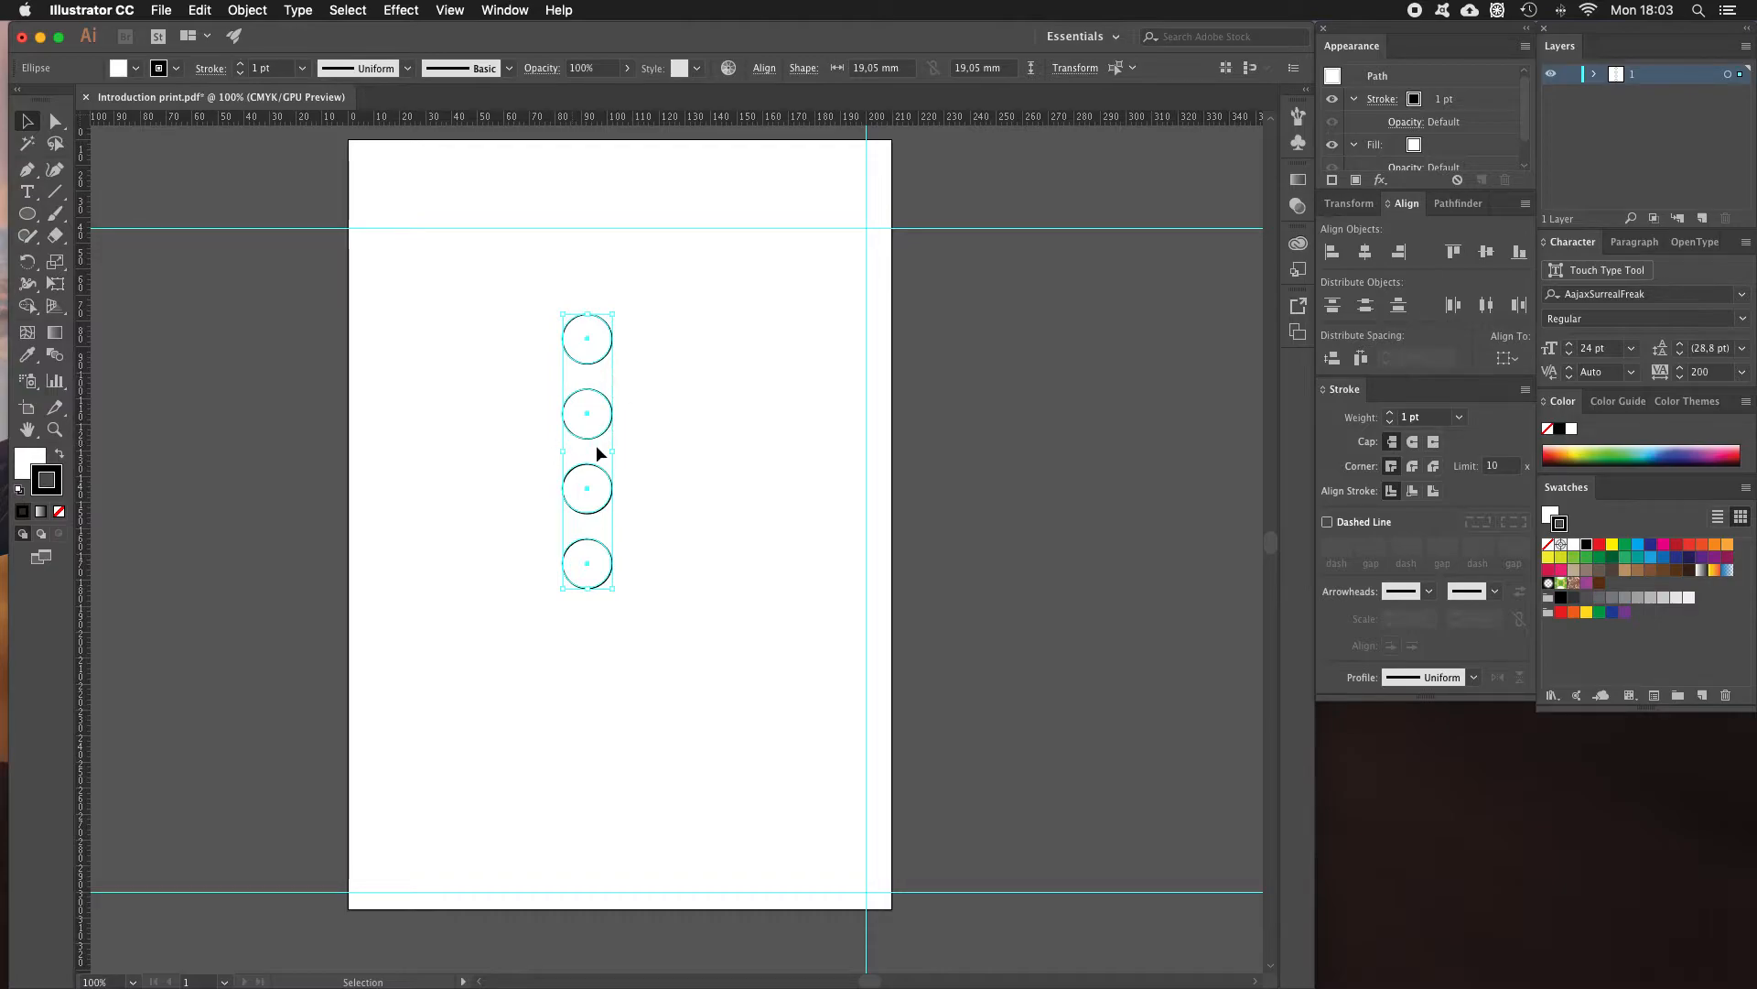
pyautogui.click(726, 446)
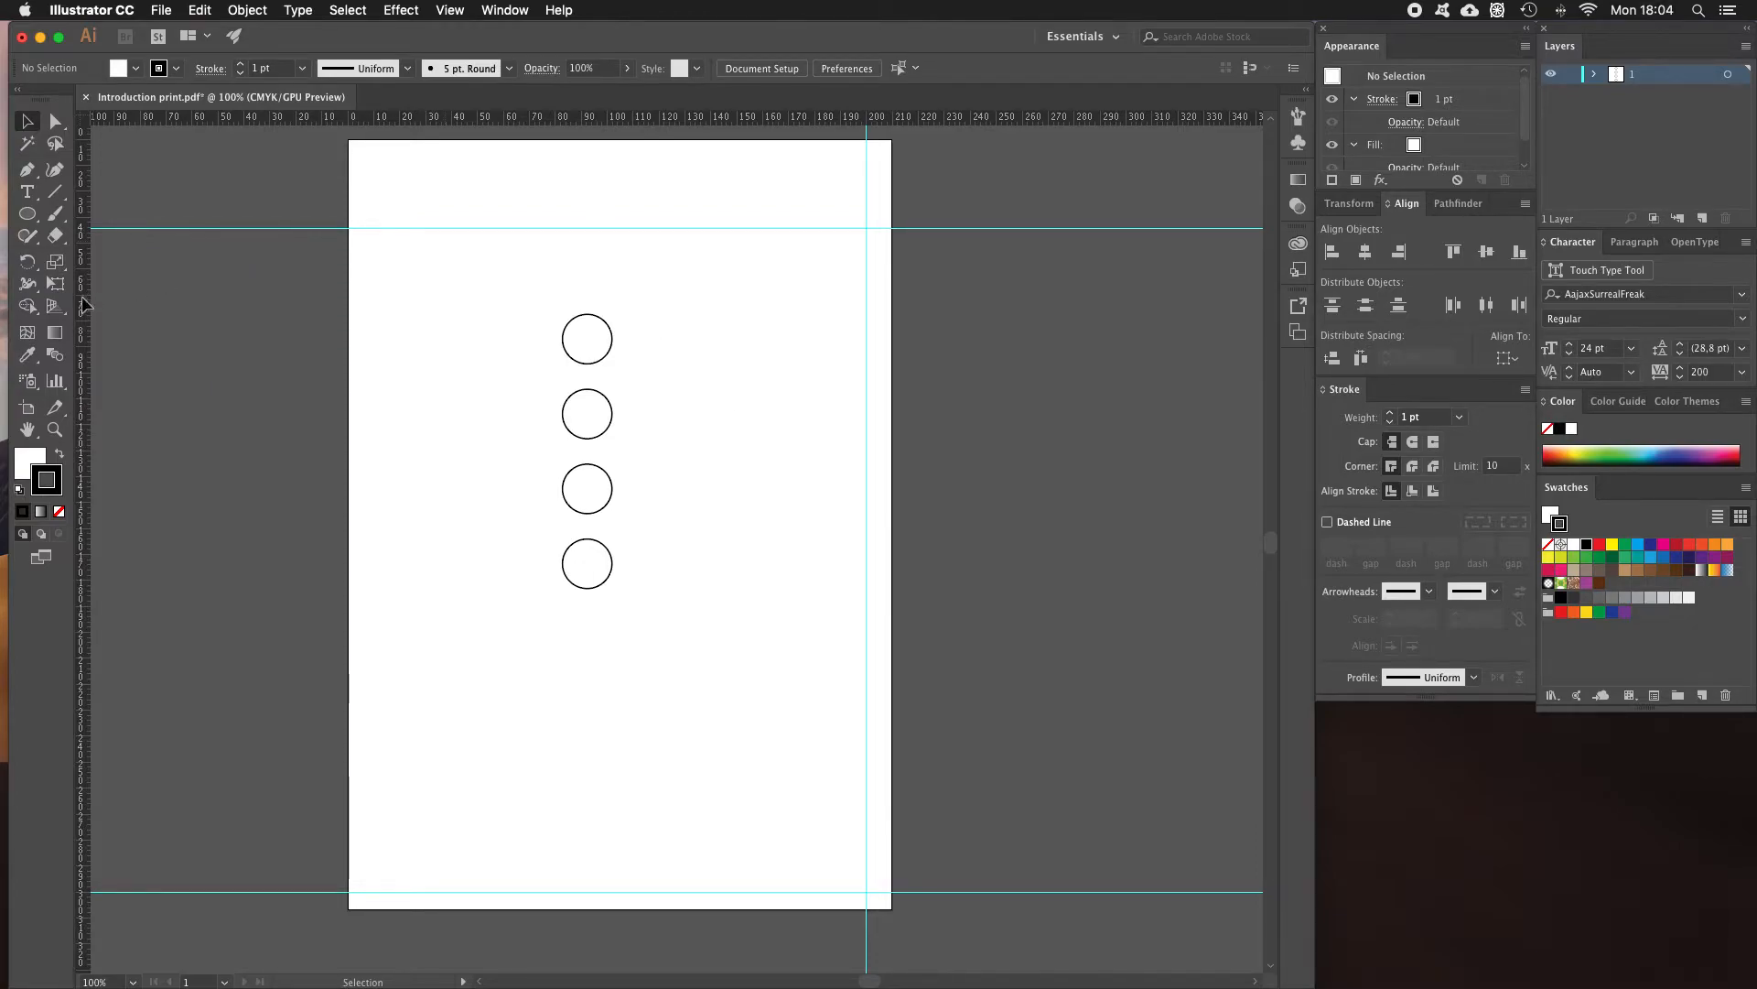
pyautogui.moveTo(251, 314); pyautogui.dragTo(592, 328)
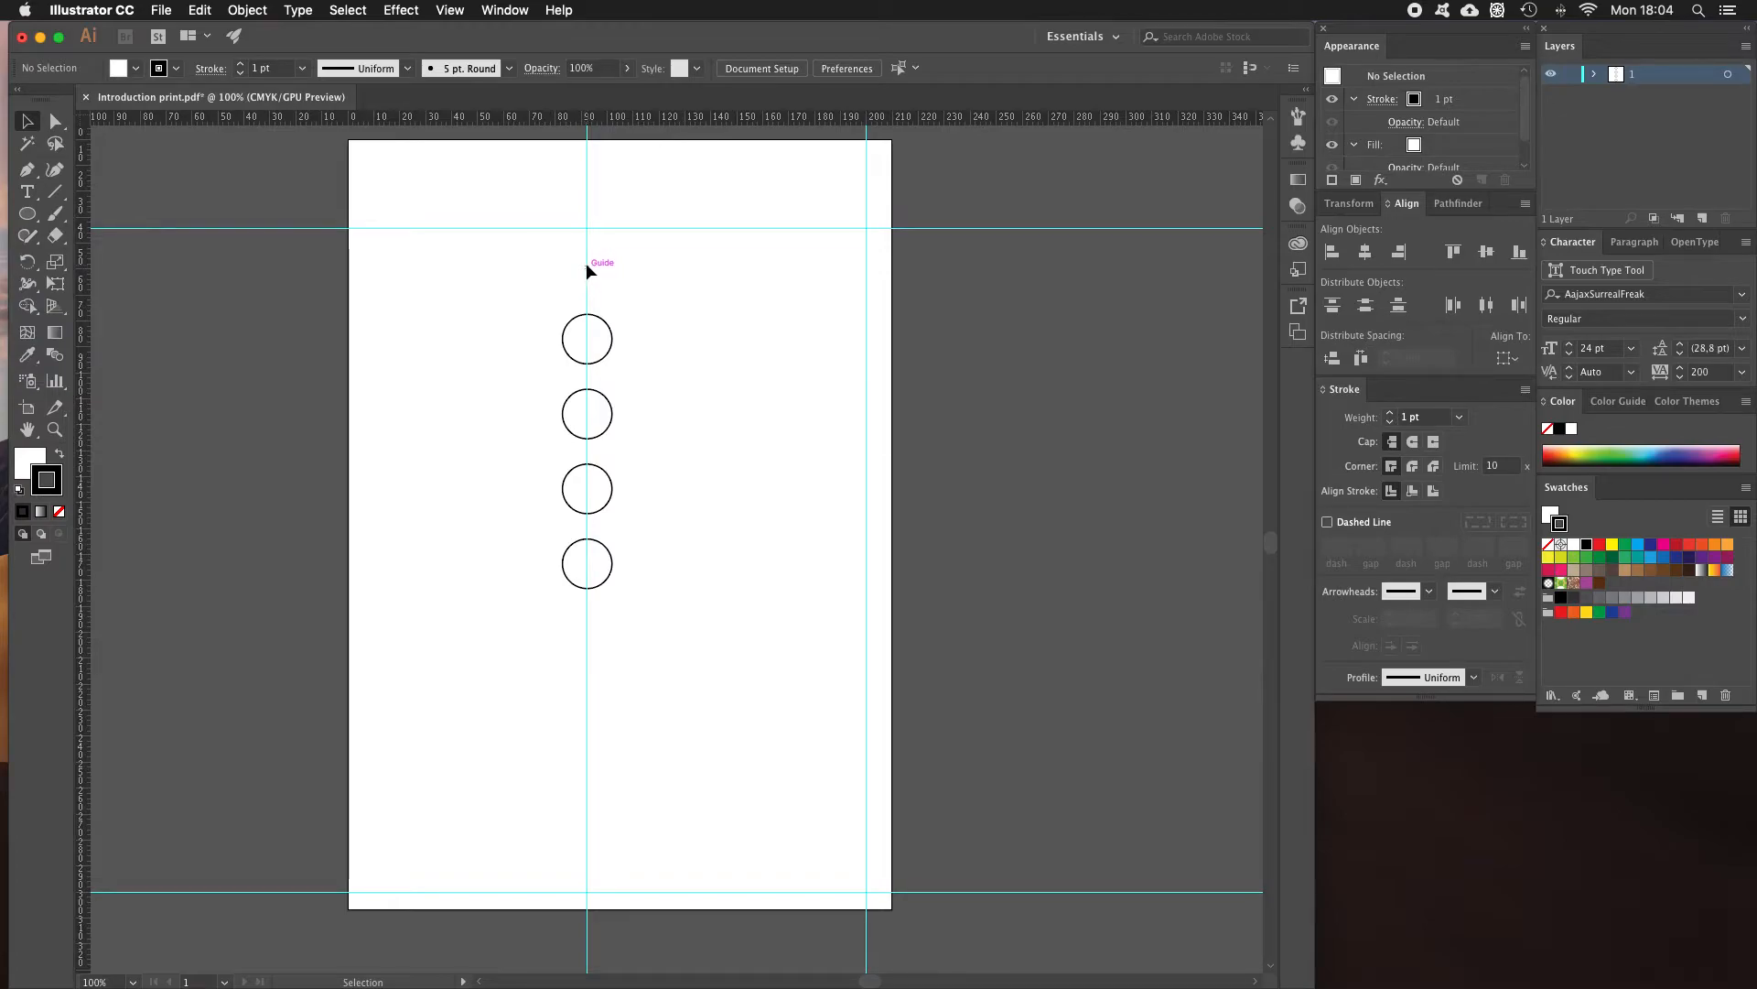
pyautogui.moveTo(591, 496); pyautogui.dragTo(590, 526)
pyautogui.press('super+z')
# Delete all four circles in the column, keeping the guides.
pyautogui.click(685, 497)
pyautogui.moveTo(534, 301); pyautogui.dragTo(677, 613)
pyautogui.press('Delete')
pyautogui.rightClick(632, 513)
pyautogui.click(644, 439)
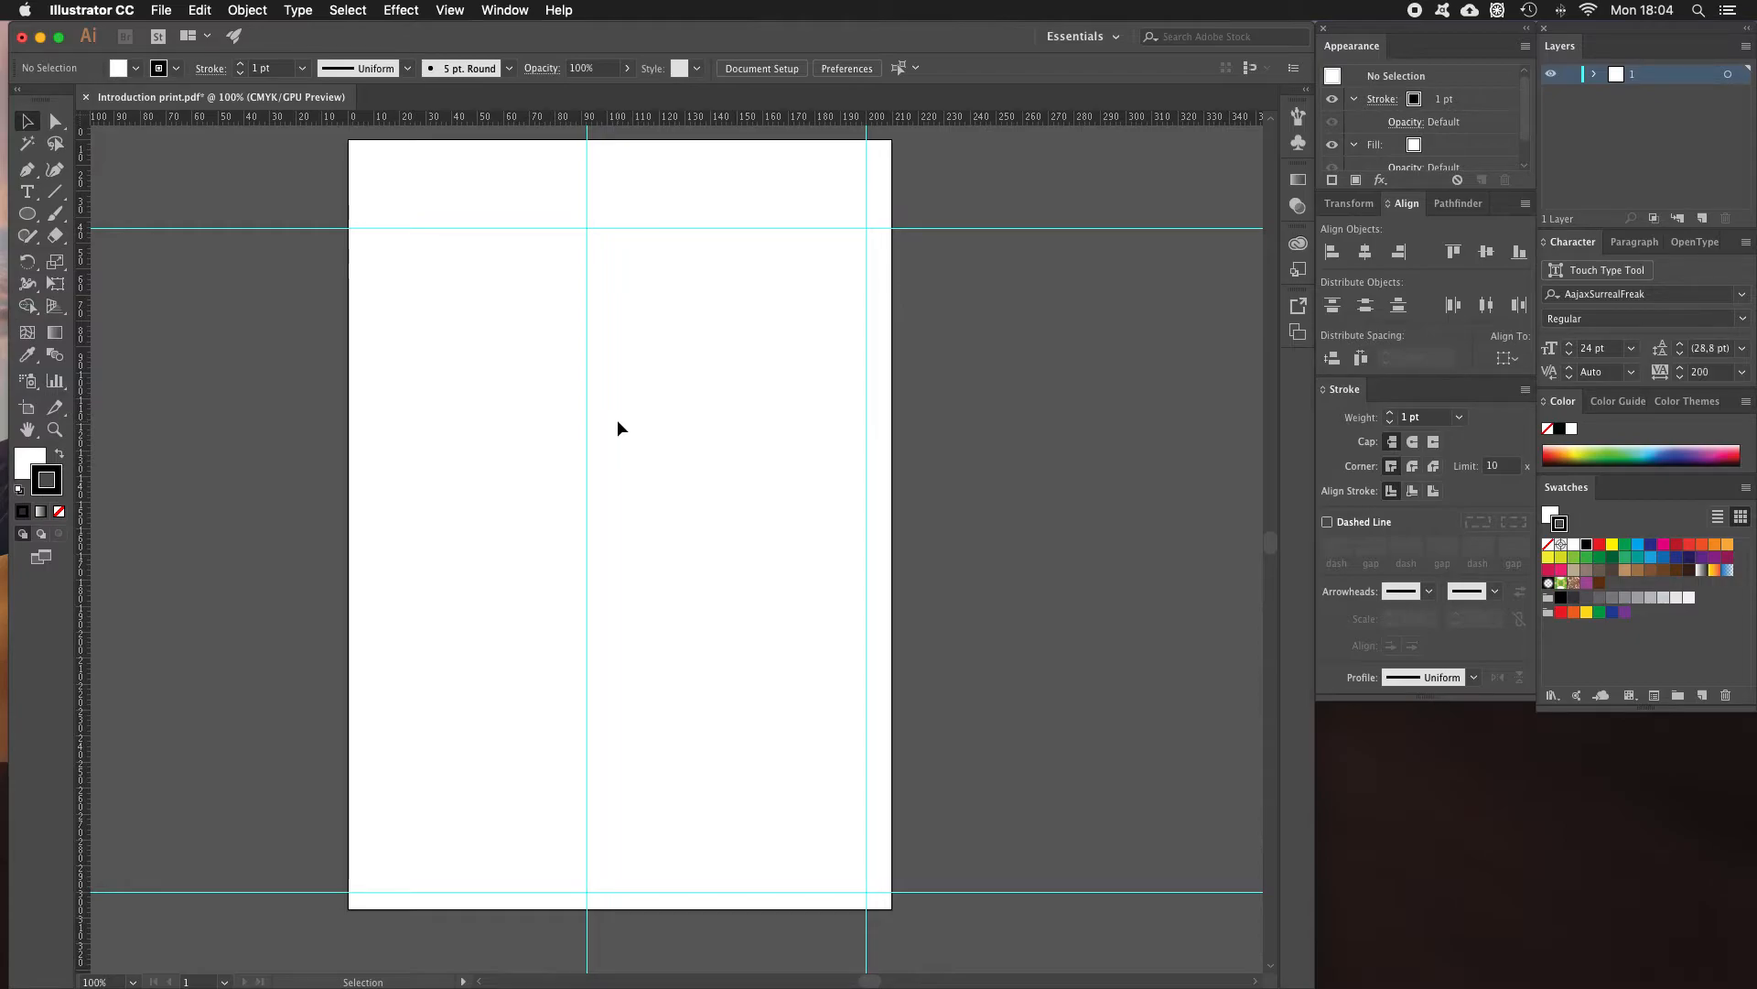
# Unlock the guides and delete the vertical guide near the artboard's middle.
pyautogui.rightClick(617, 419)
pyautogui.click(667, 582)
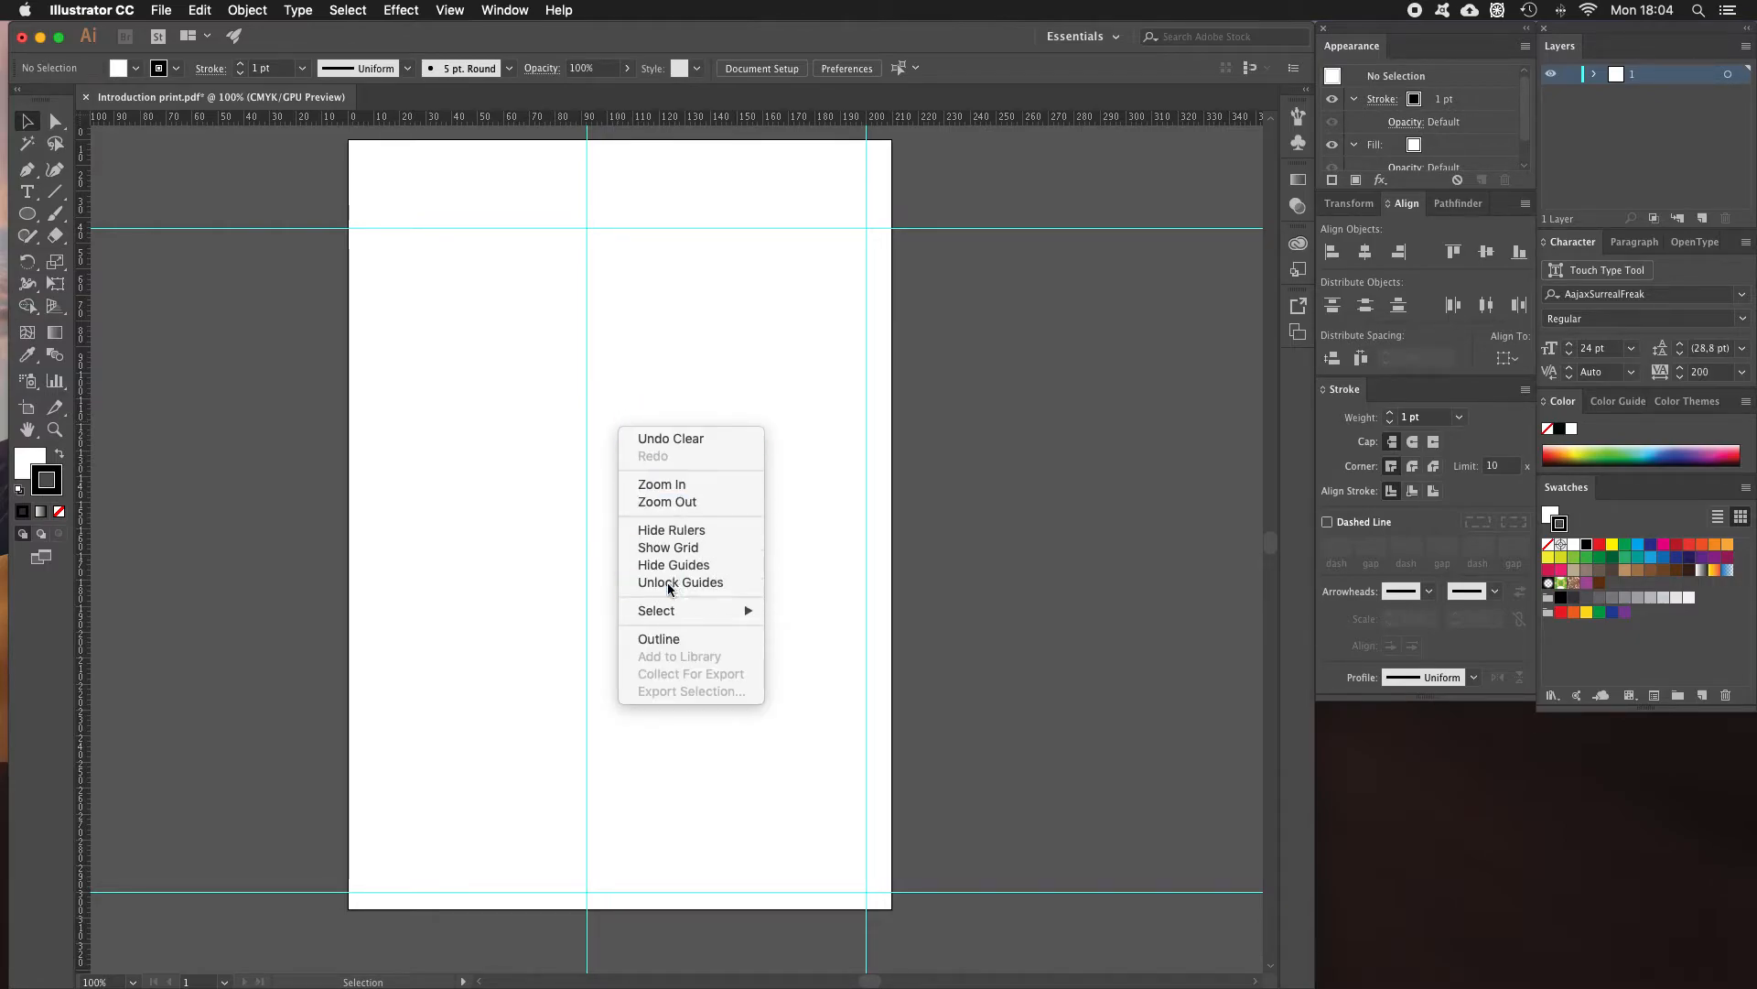
pyautogui.click(588, 540)
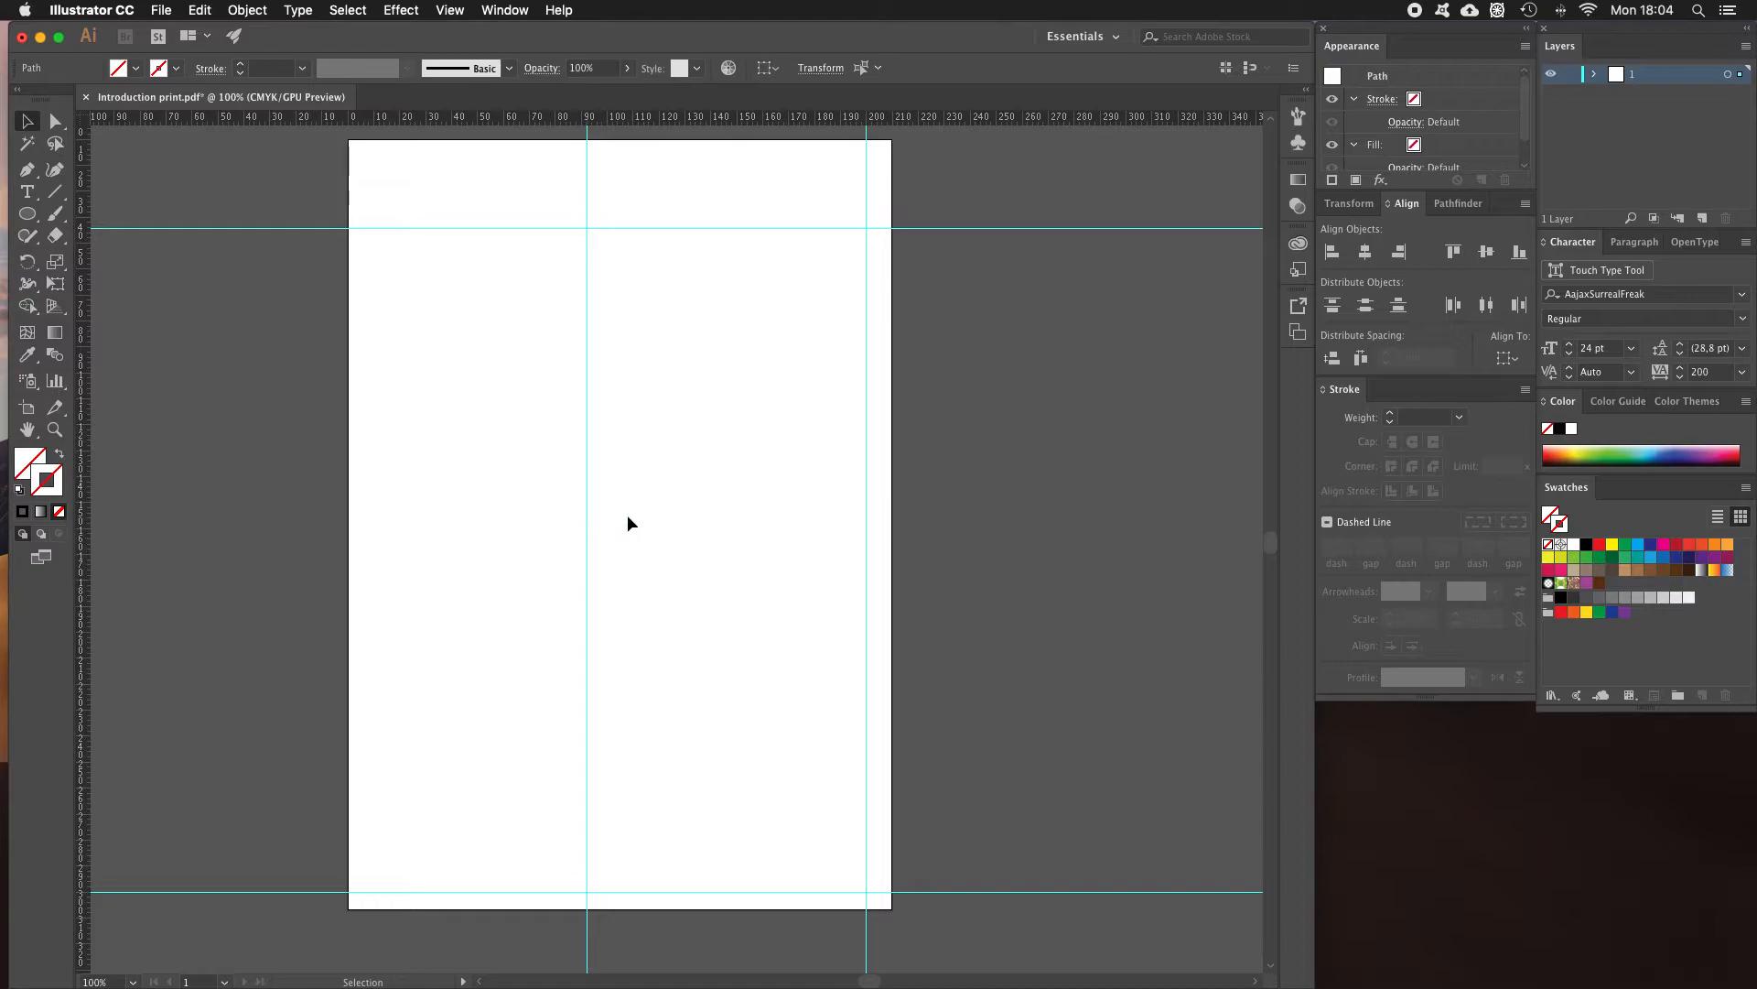
pyautogui.press('Delete')
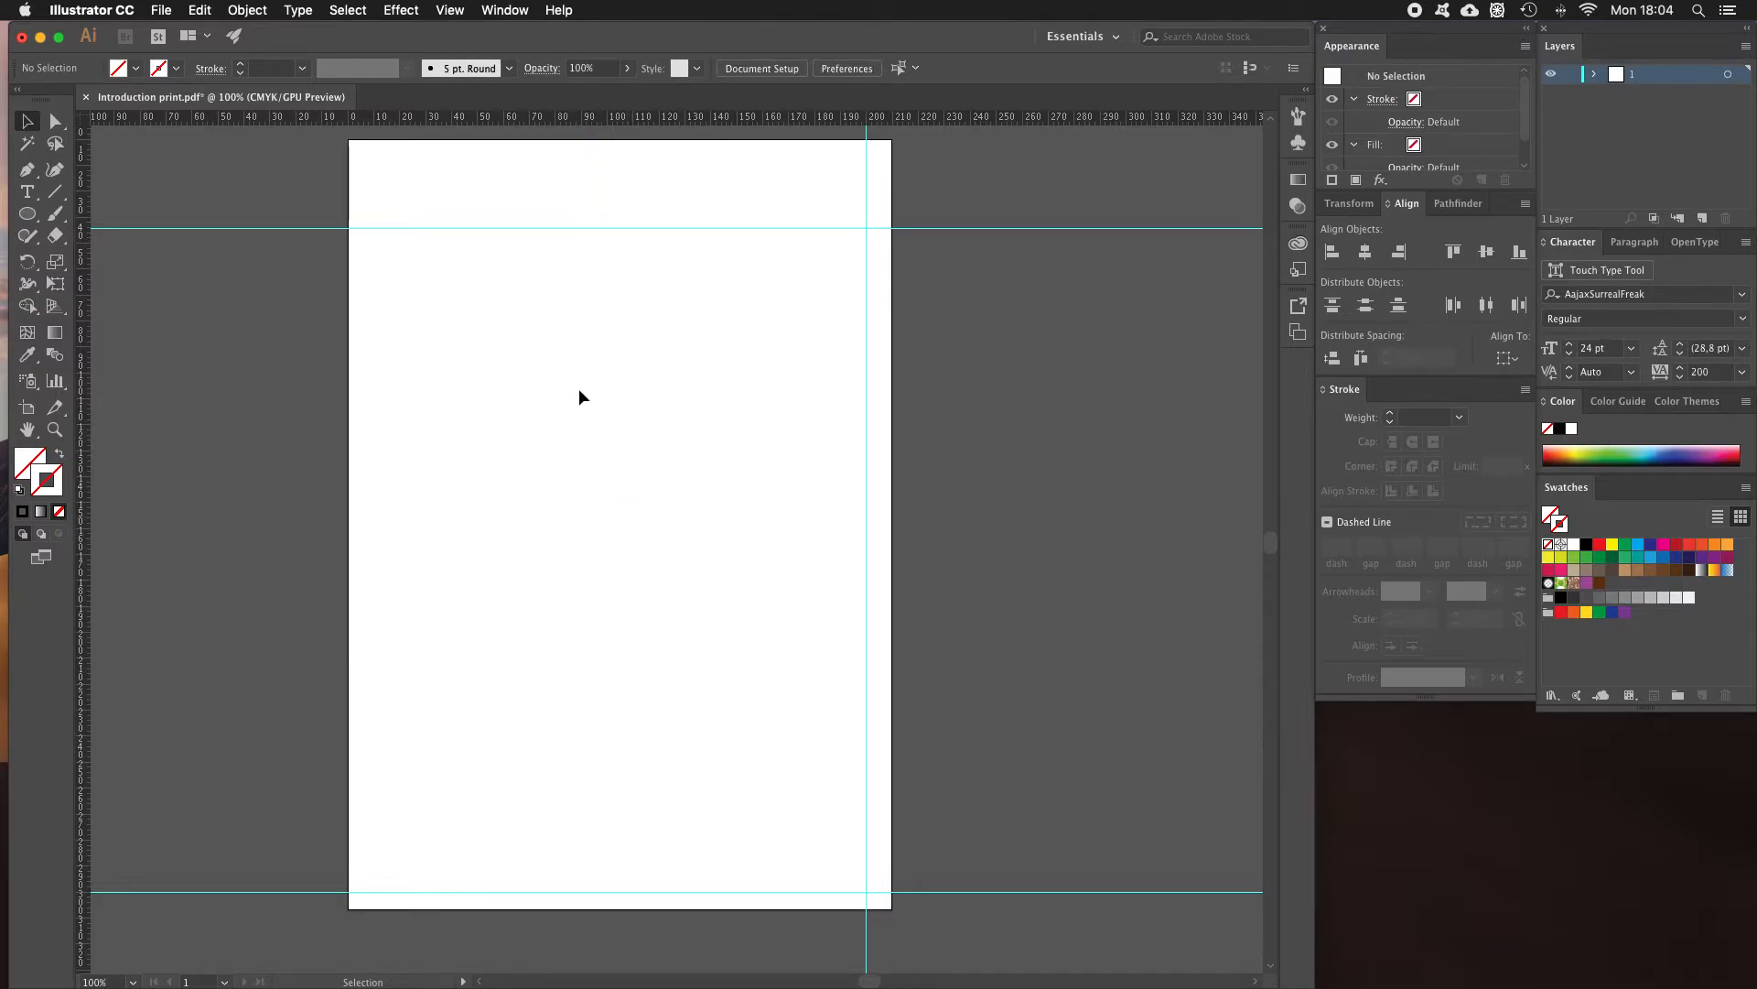
# Lock the remaining guides again.
pyautogui.rightClick(579, 392)
pyautogui.click(628, 552)
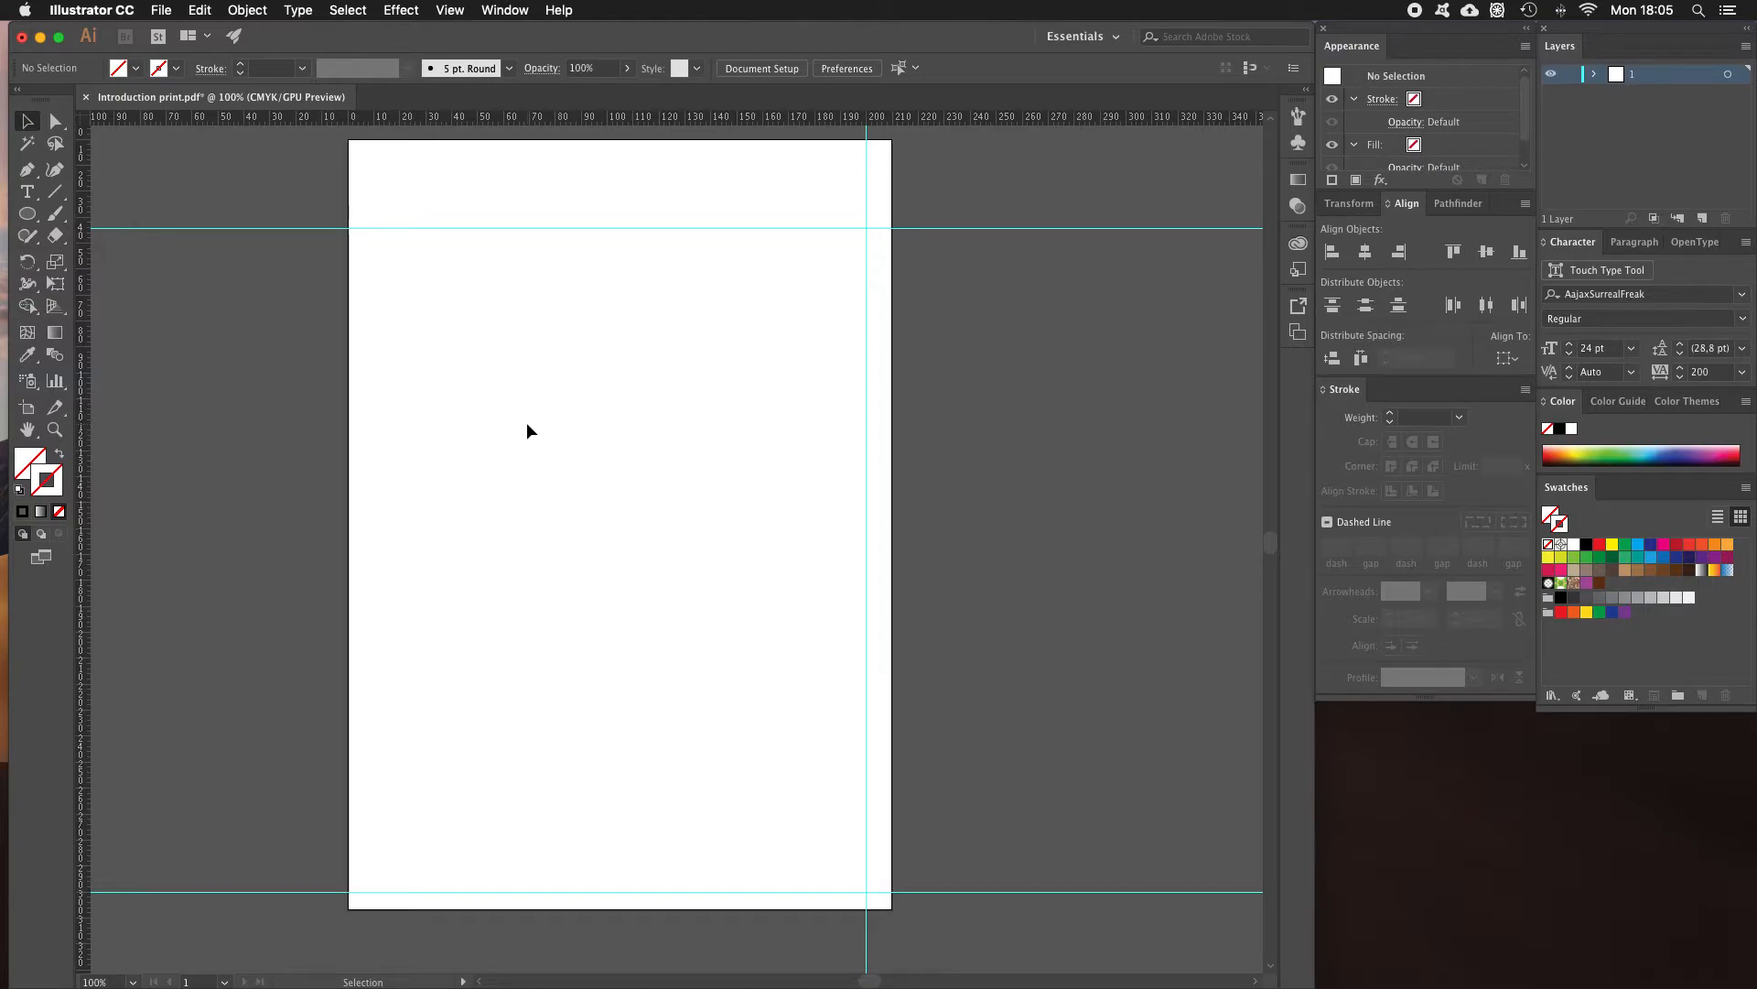
# Hide the guides and show them again, twice in a row.
pyautogui.press('super+semicolon')
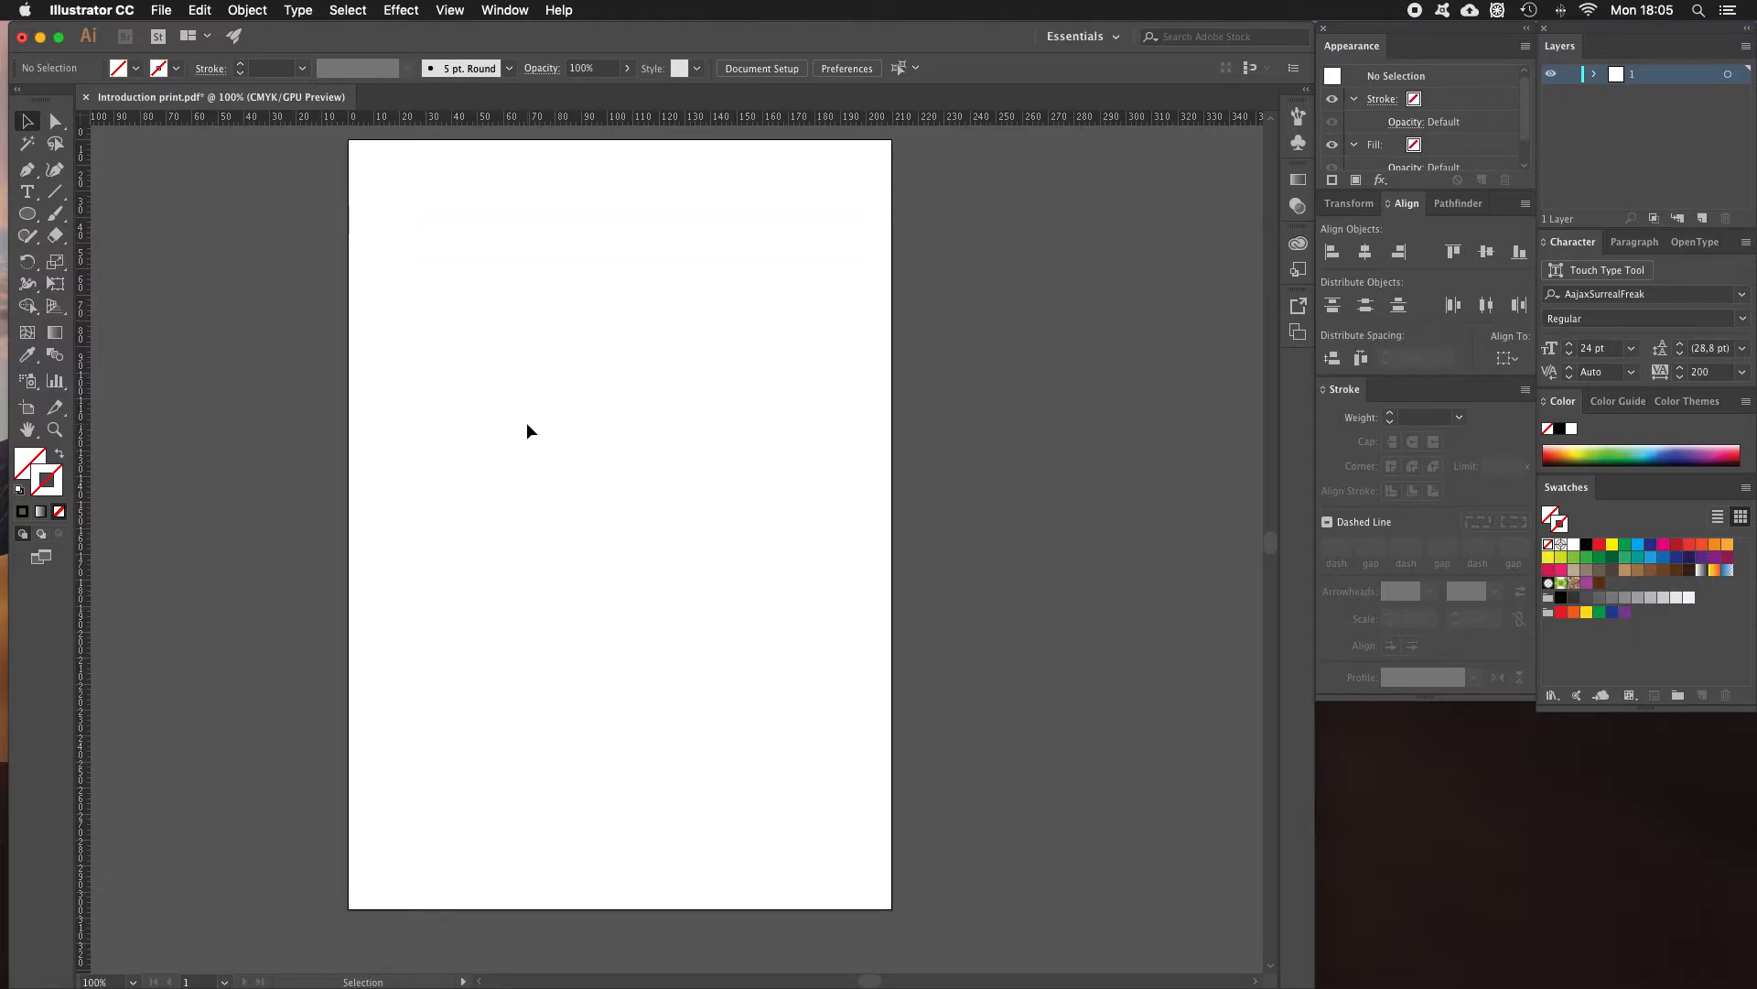
pyautogui.press('super+semicolon')
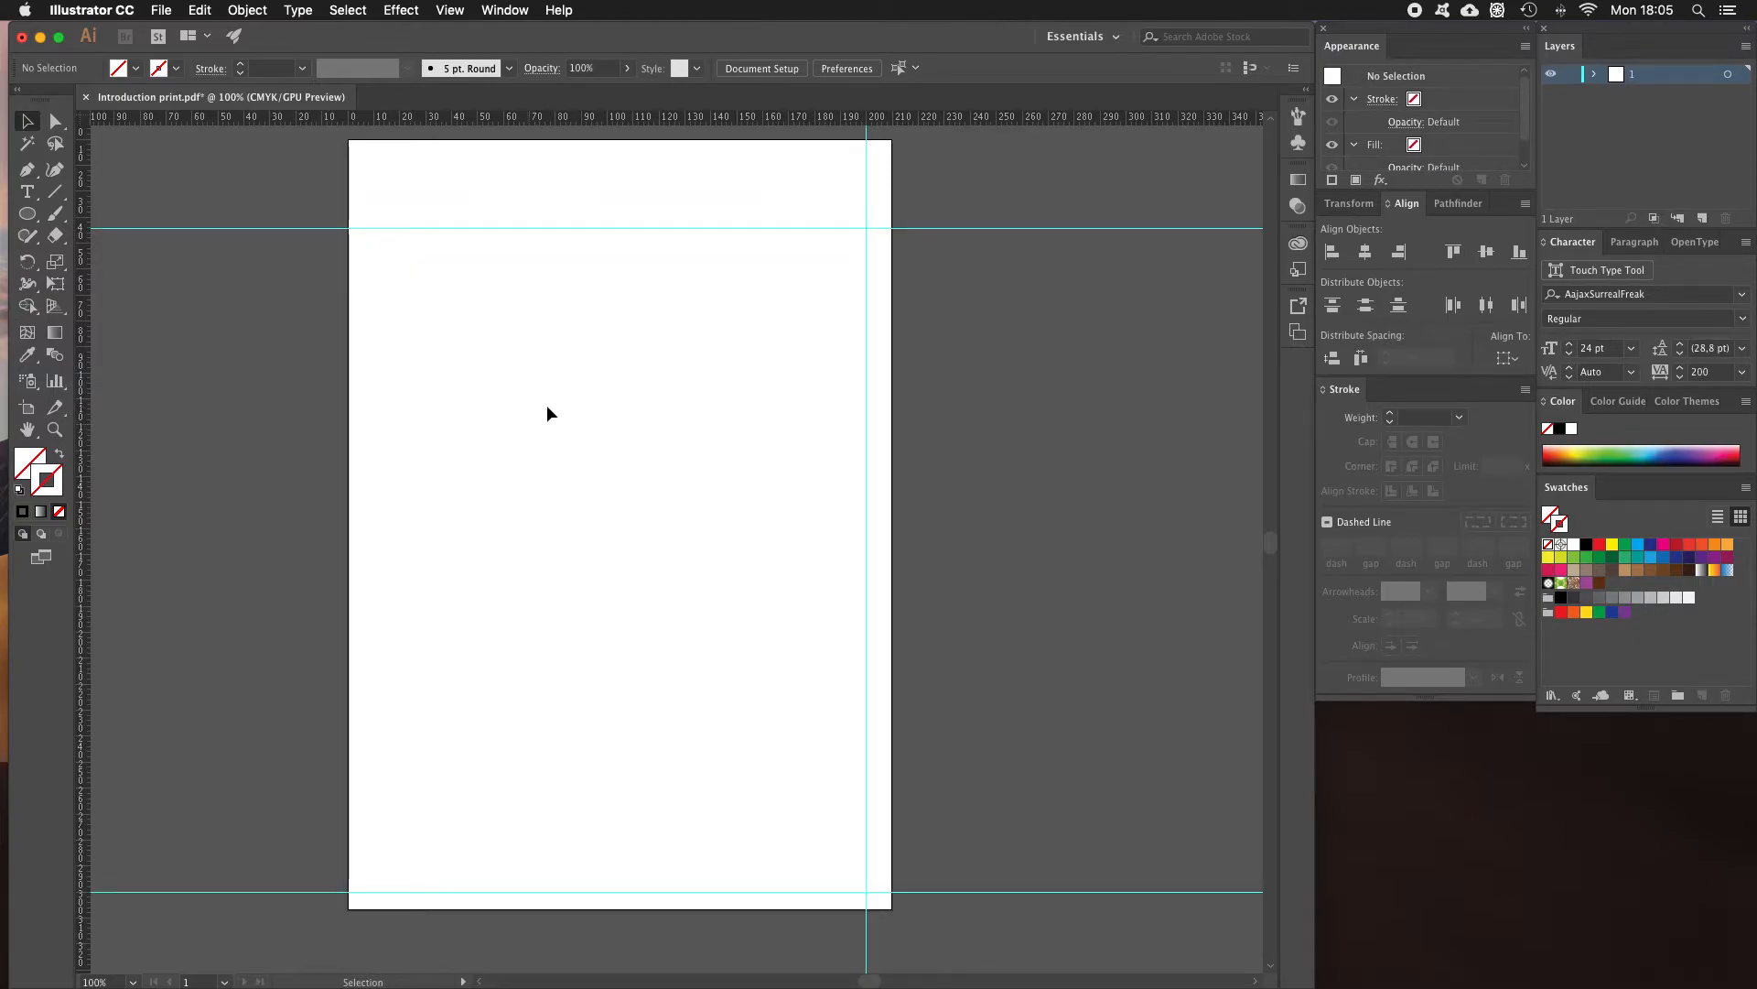
pyautogui.rightClick(553, 369)
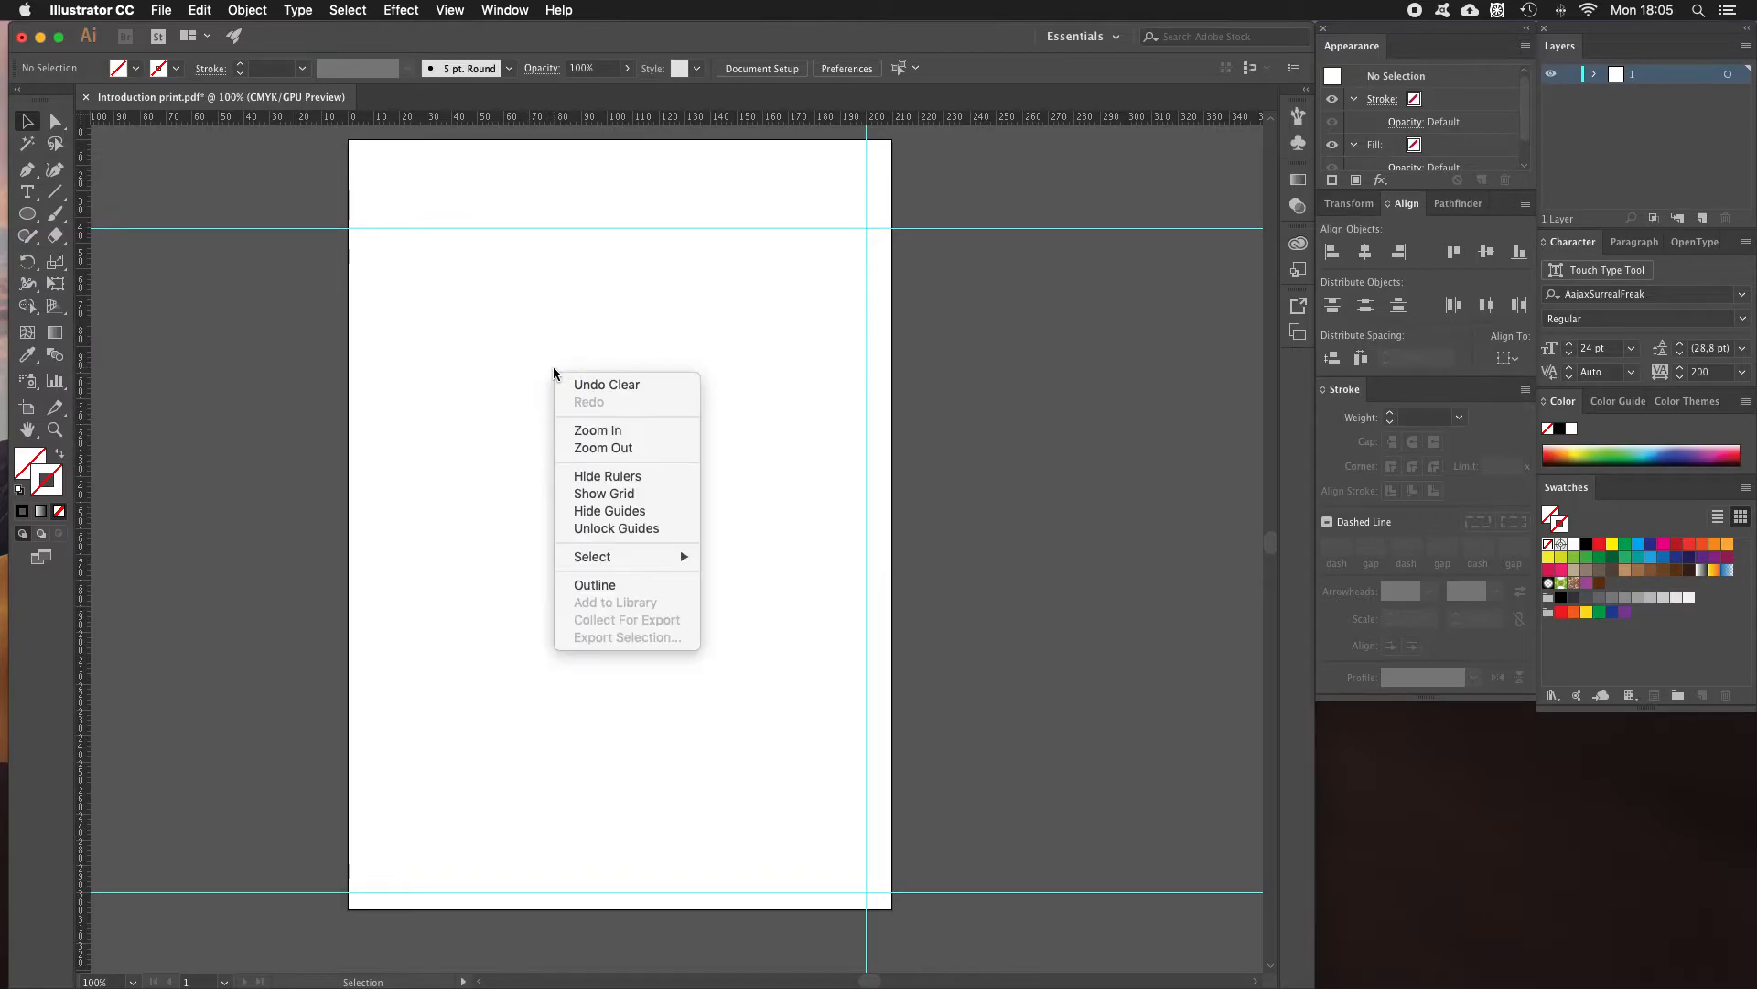
pyautogui.click(582, 510)
pyautogui.rightClick(576, 381)
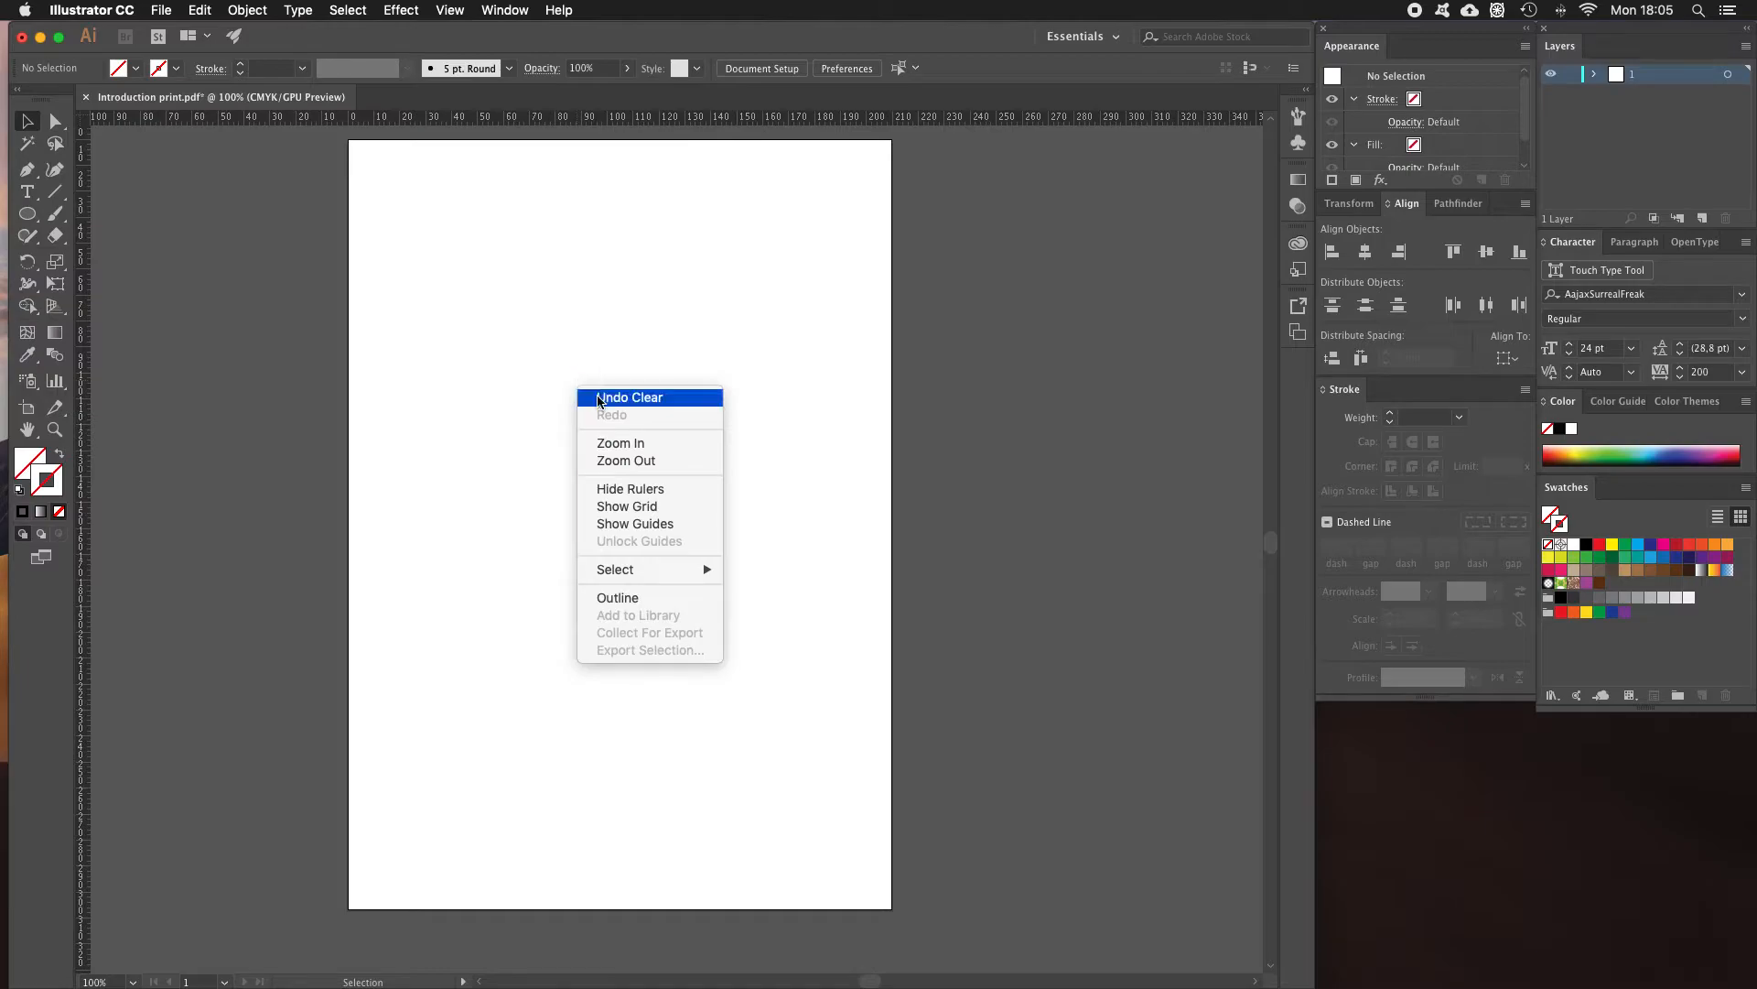
pyautogui.click(613, 527)
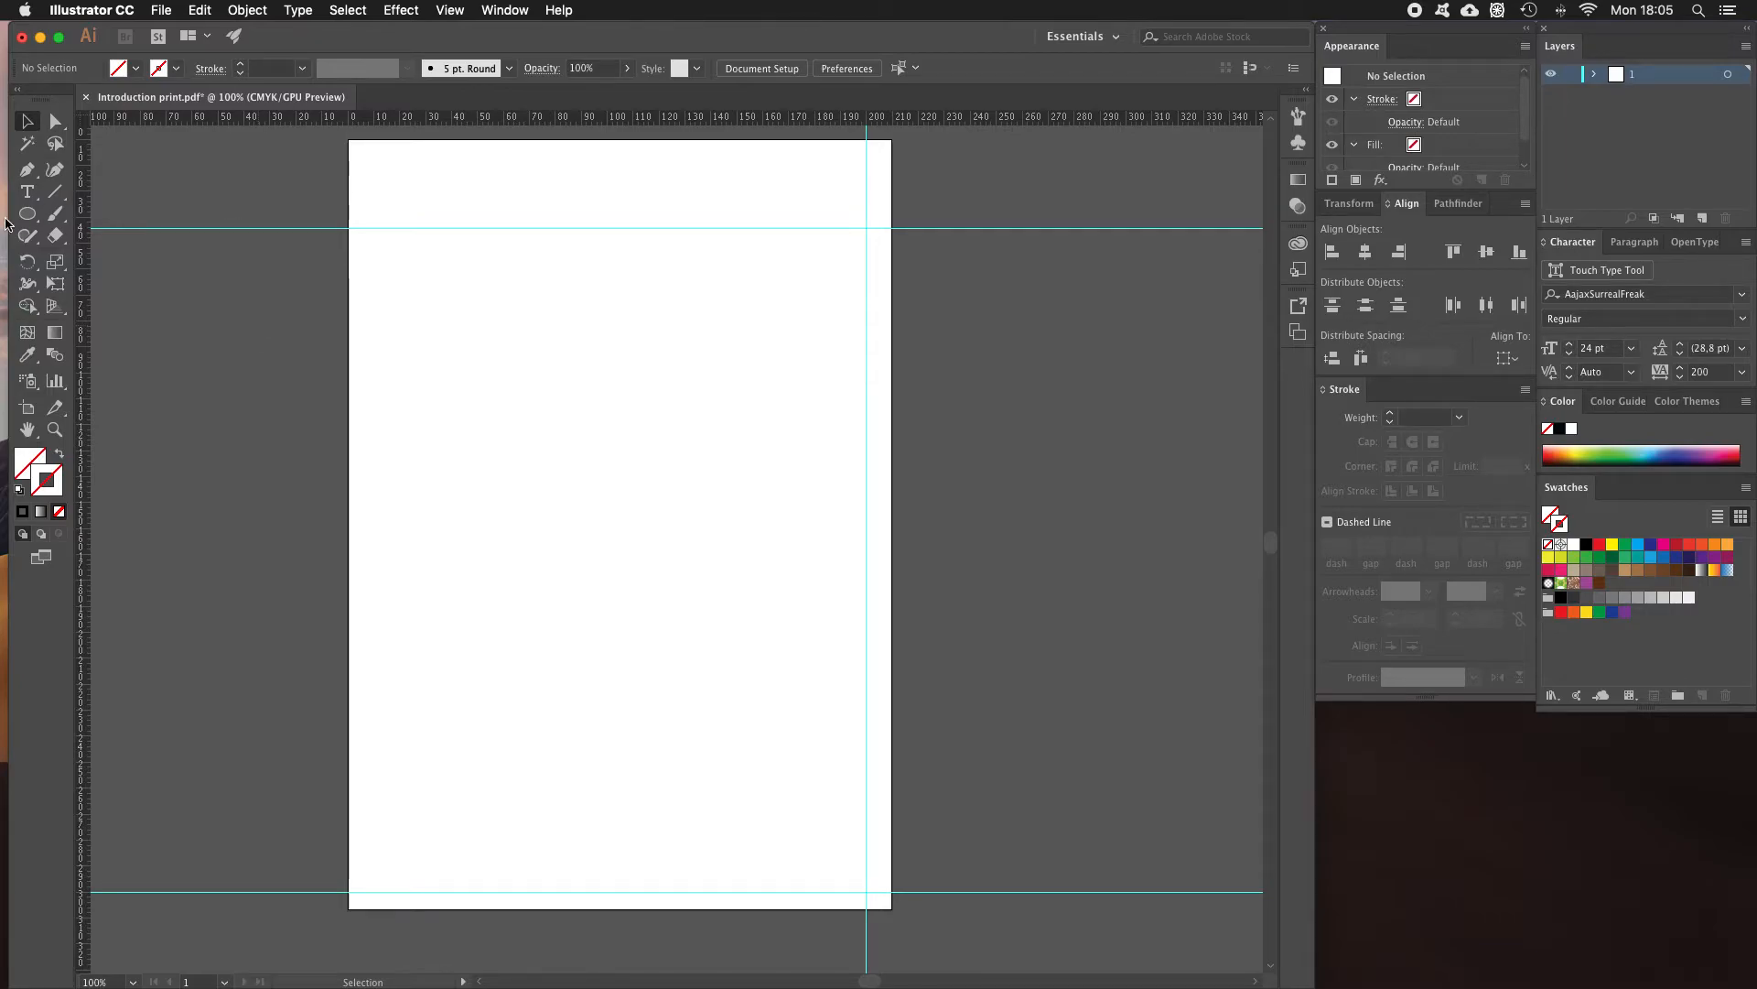
# Draw a closed, eight-point E-like outline with the Pen tool, starting at about X 19 mm, Y 51 mm.
pyautogui.click(25, 173)
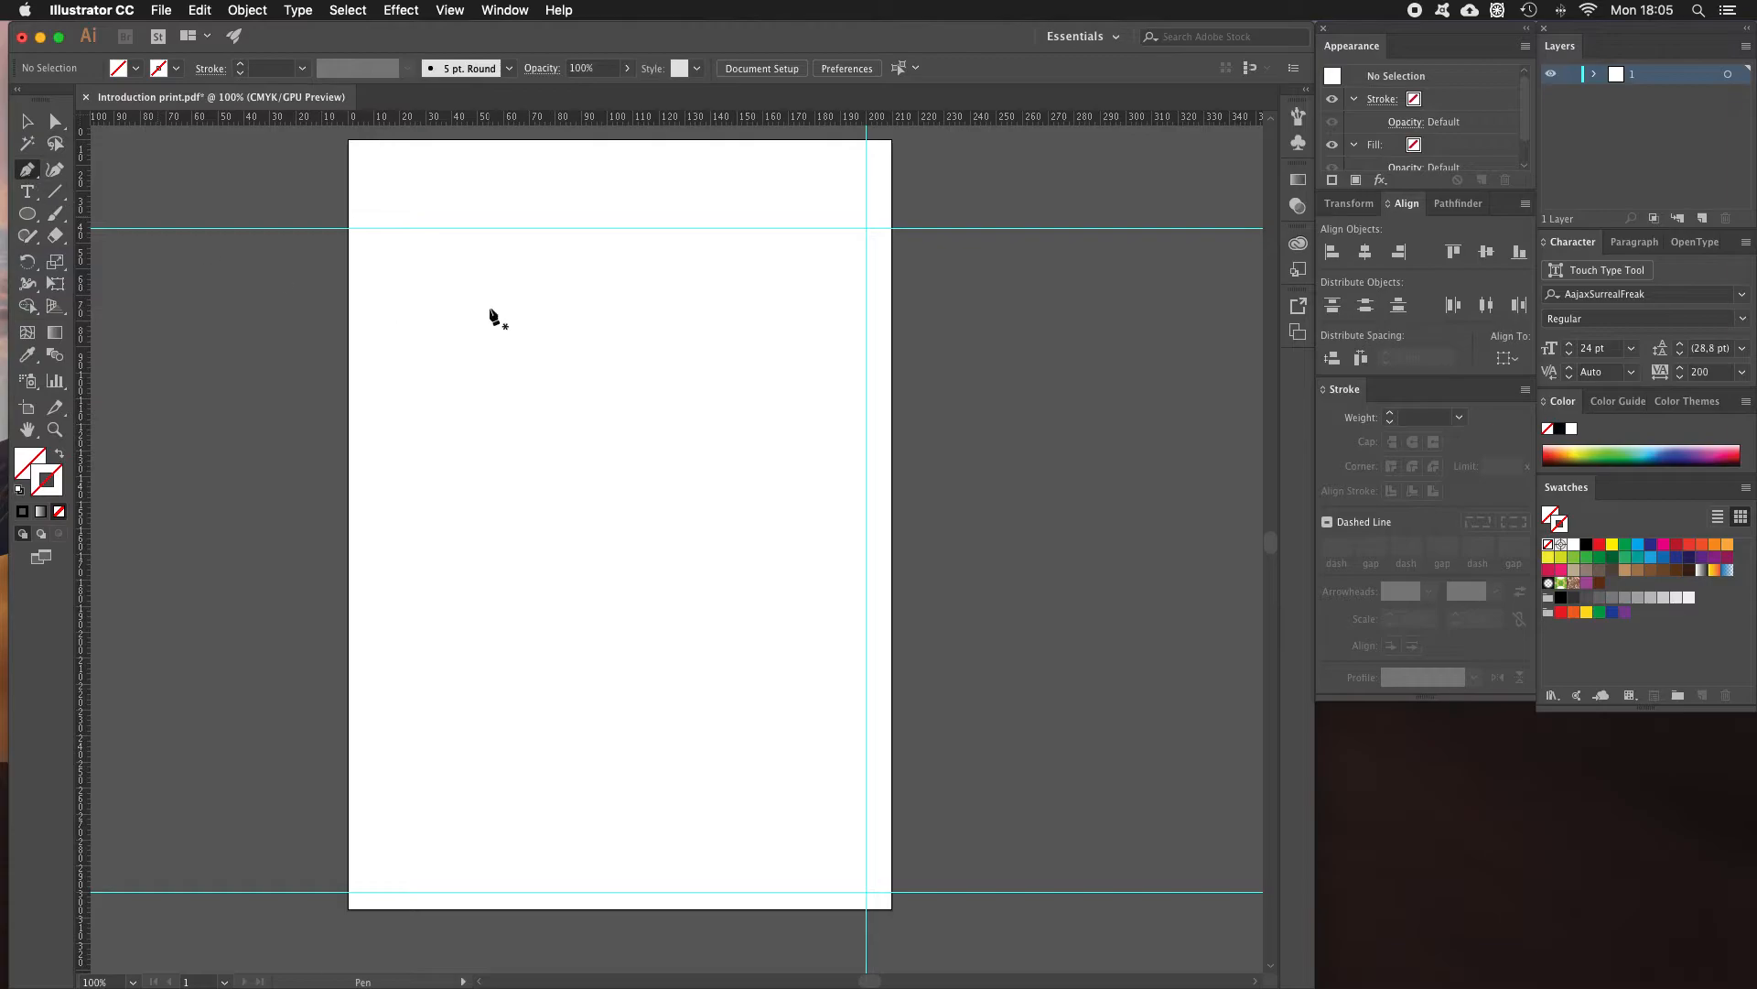
pyautogui.click(397, 272)
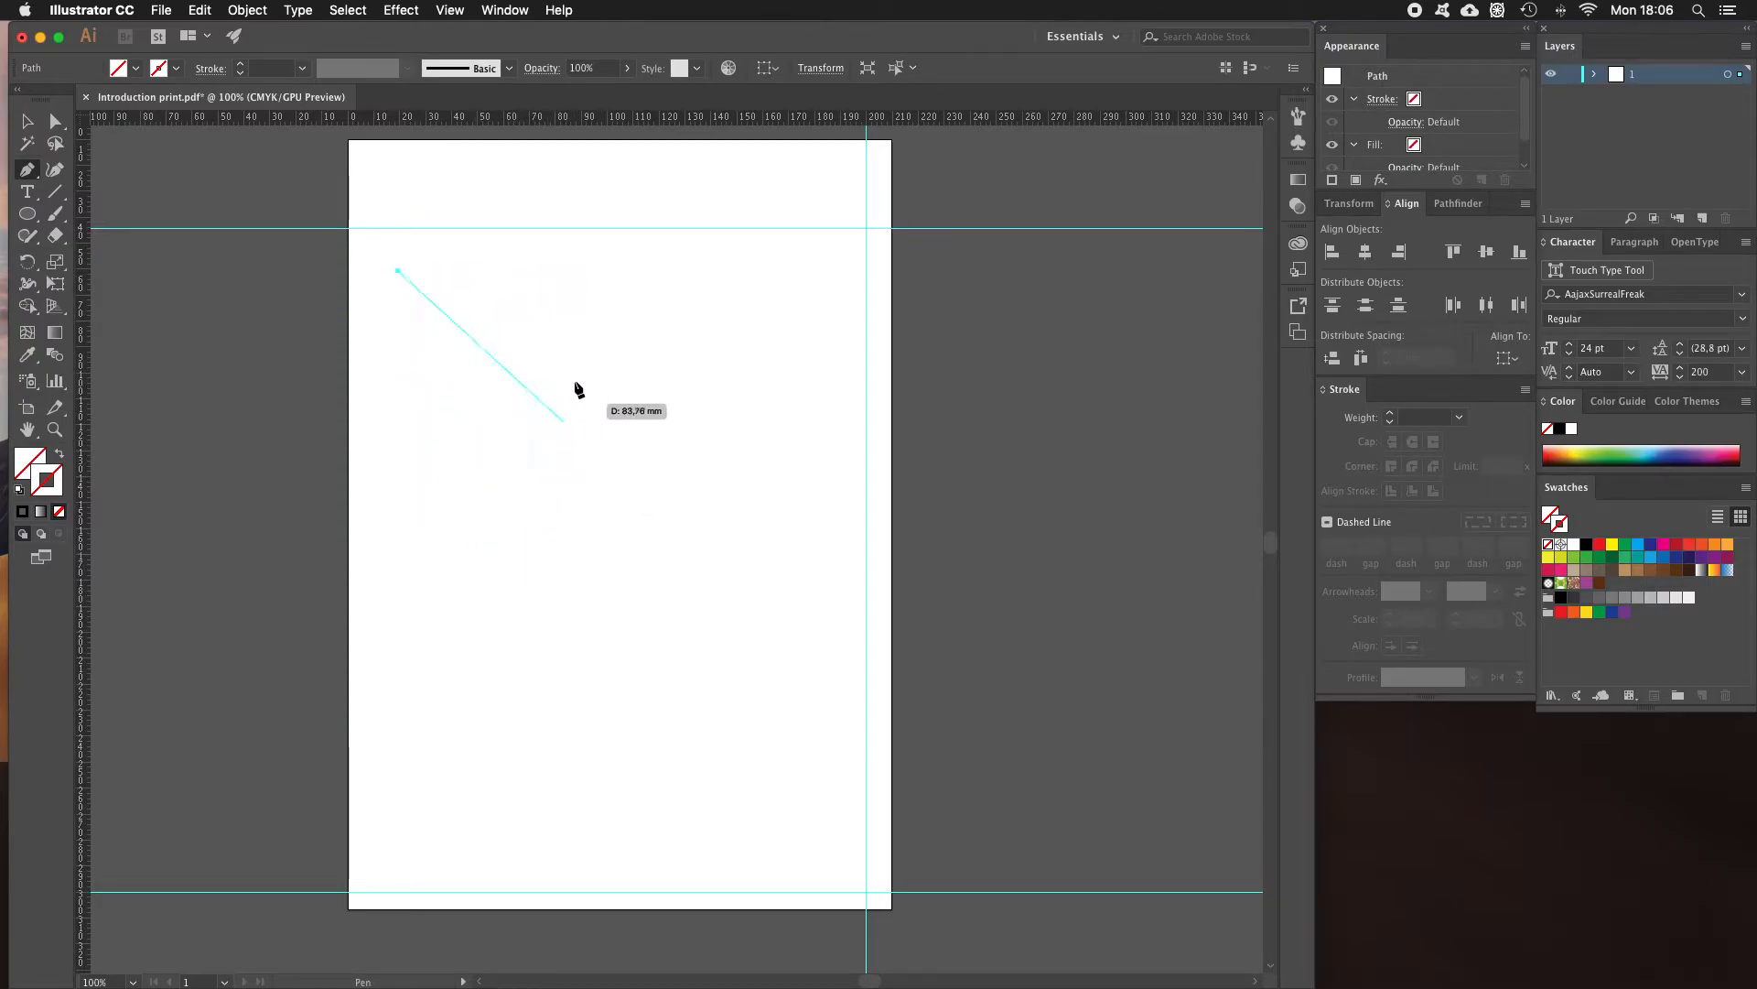
pyautogui.click(435, 592)
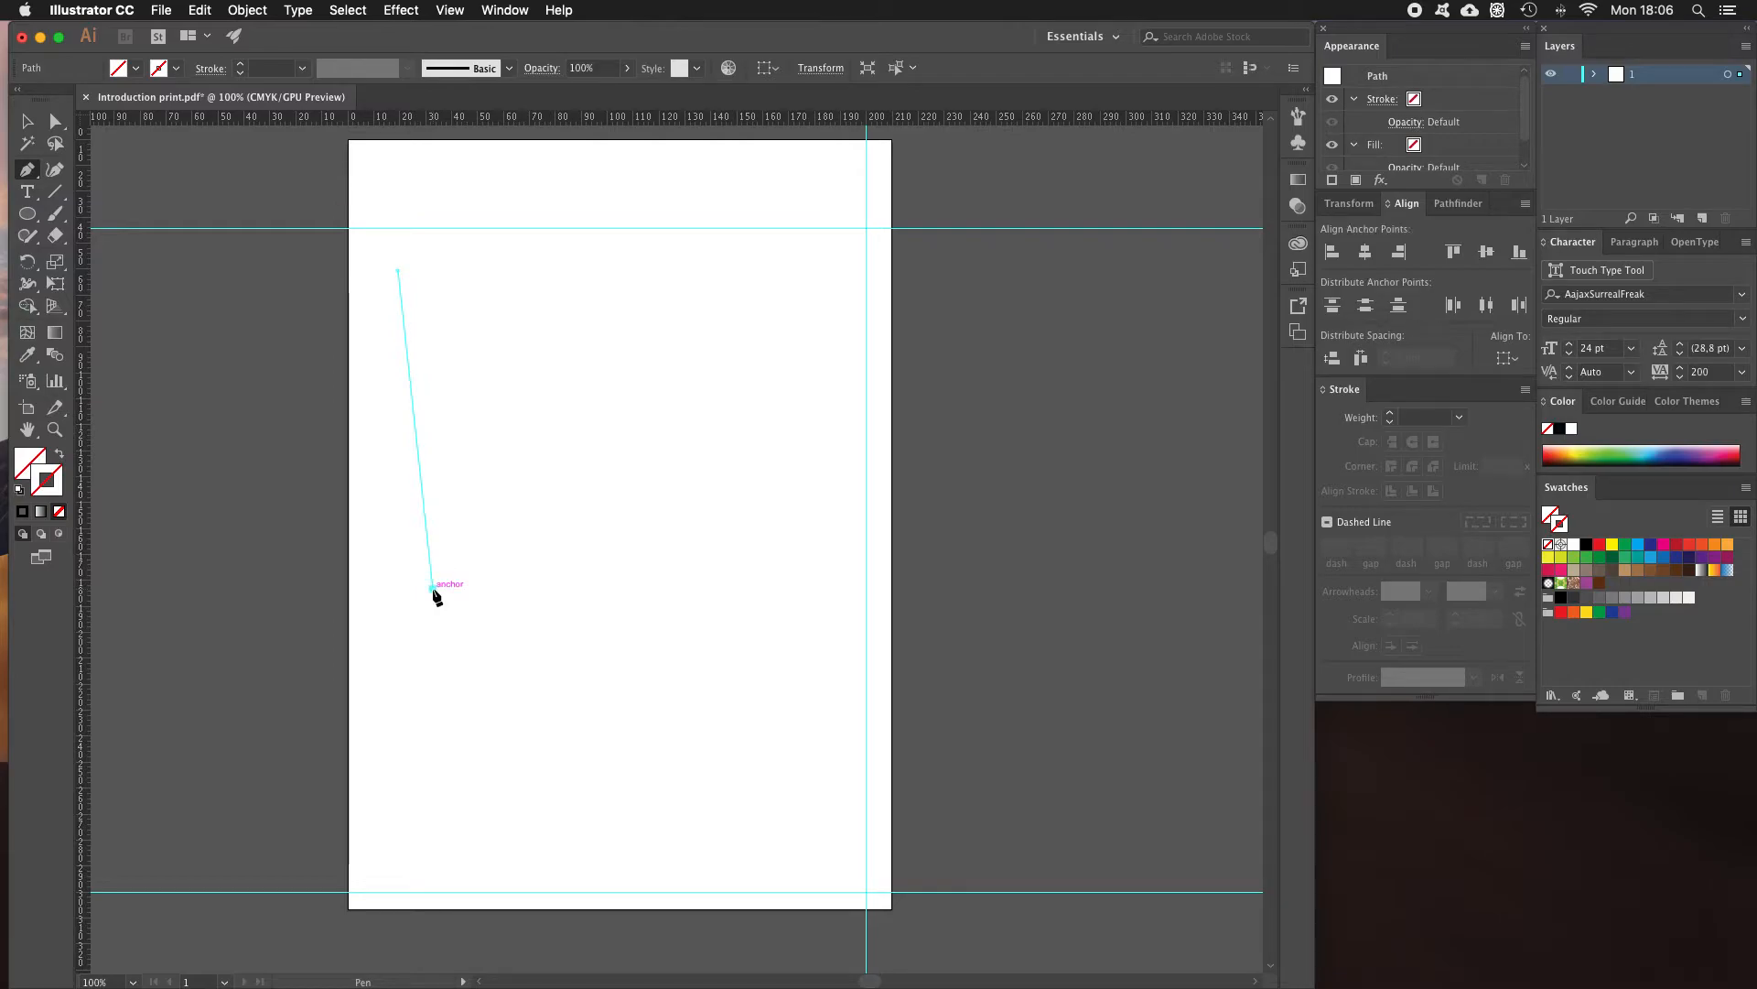
pyautogui.click(701, 601)
pyautogui.click(709, 467)
pyautogui.click(581, 487)
pyautogui.click(553, 391)
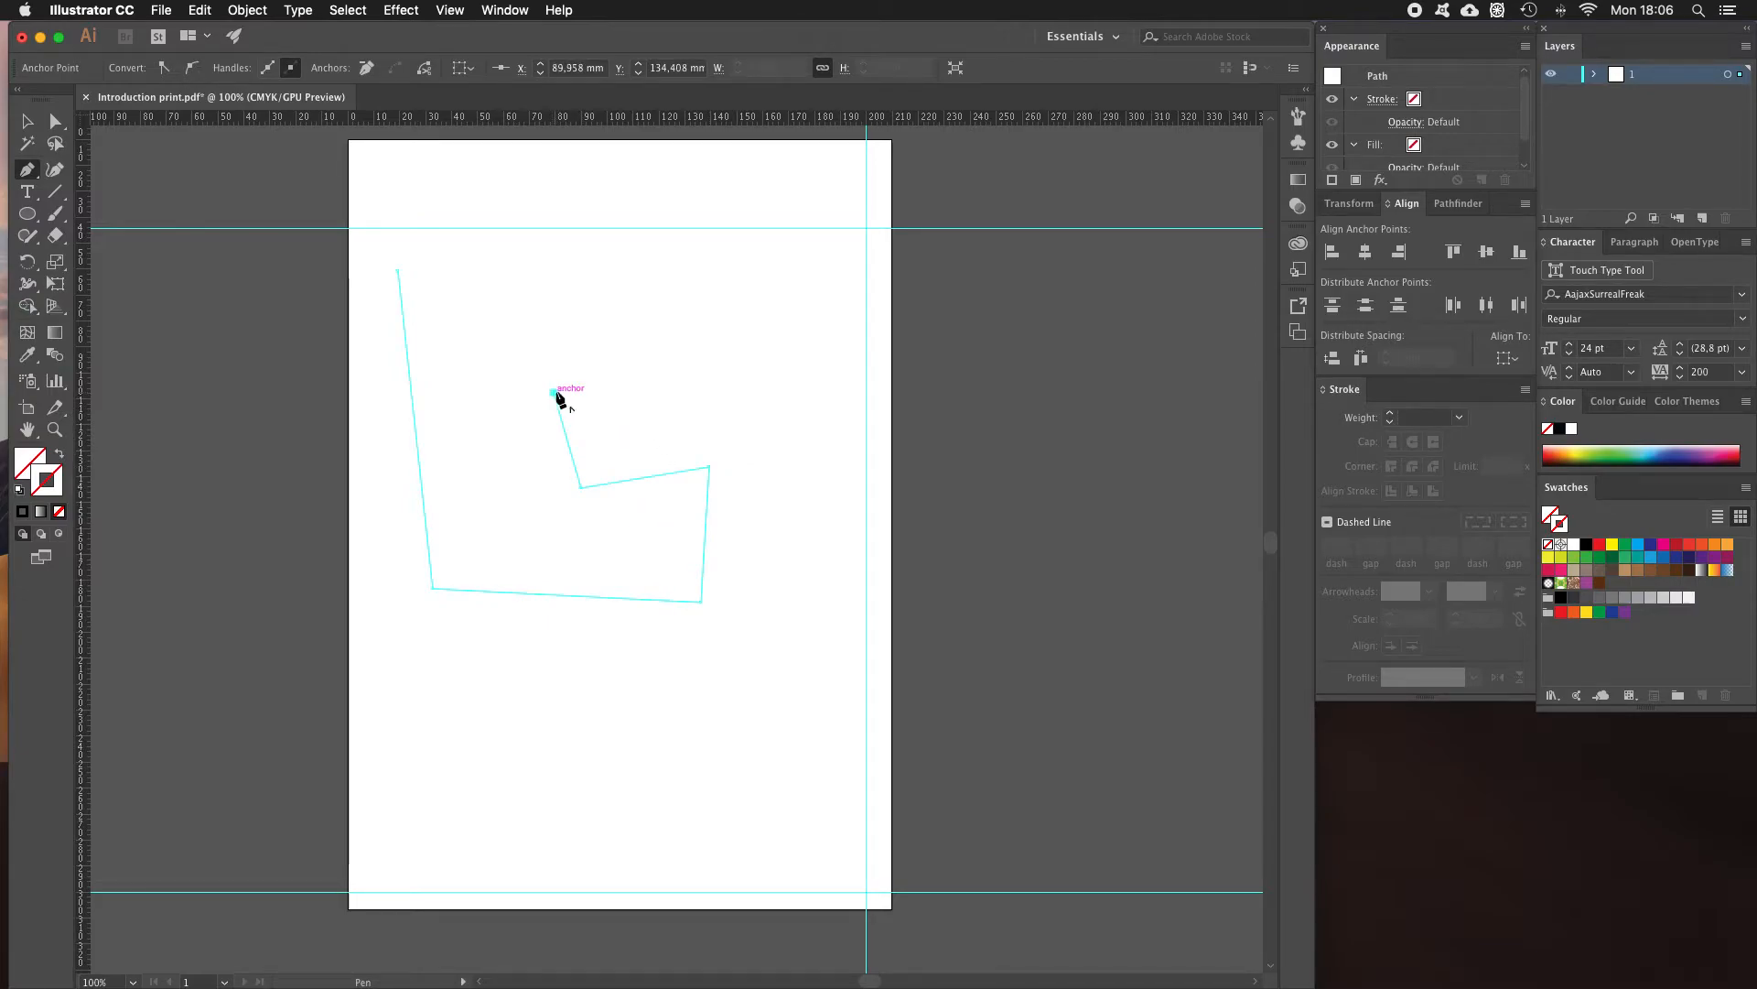
pyautogui.click(687, 379)
pyautogui.click(686, 298)
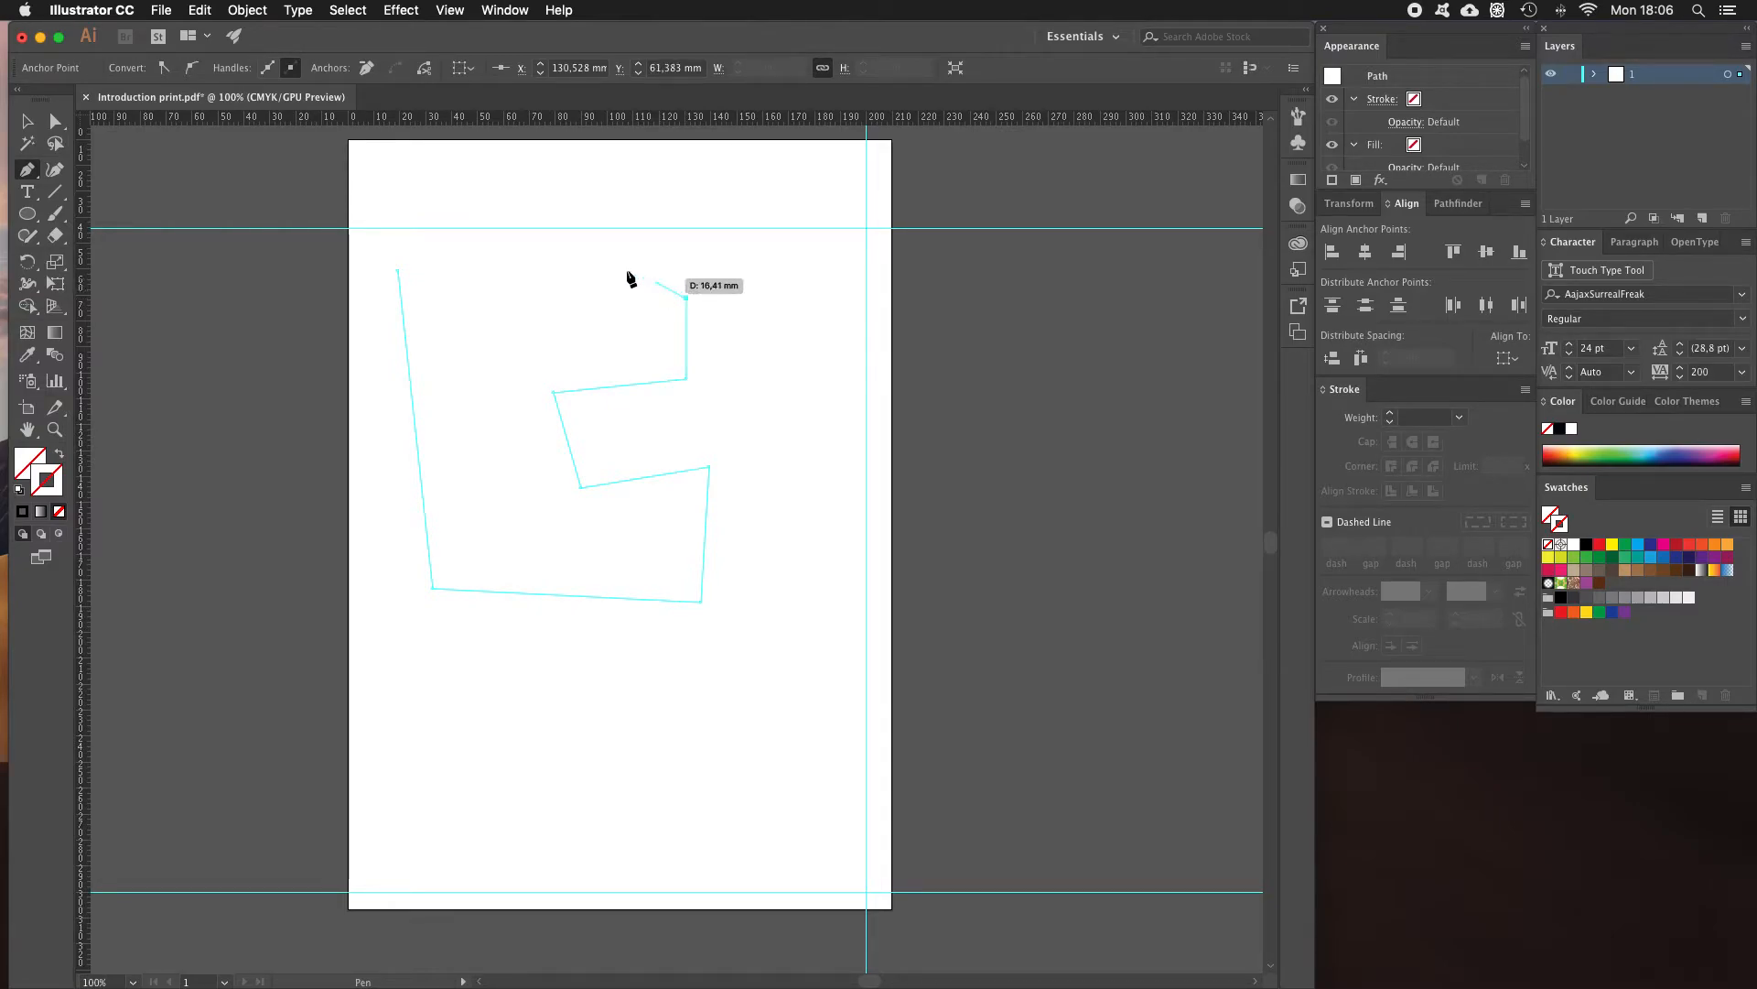
pyautogui.click(398, 273)
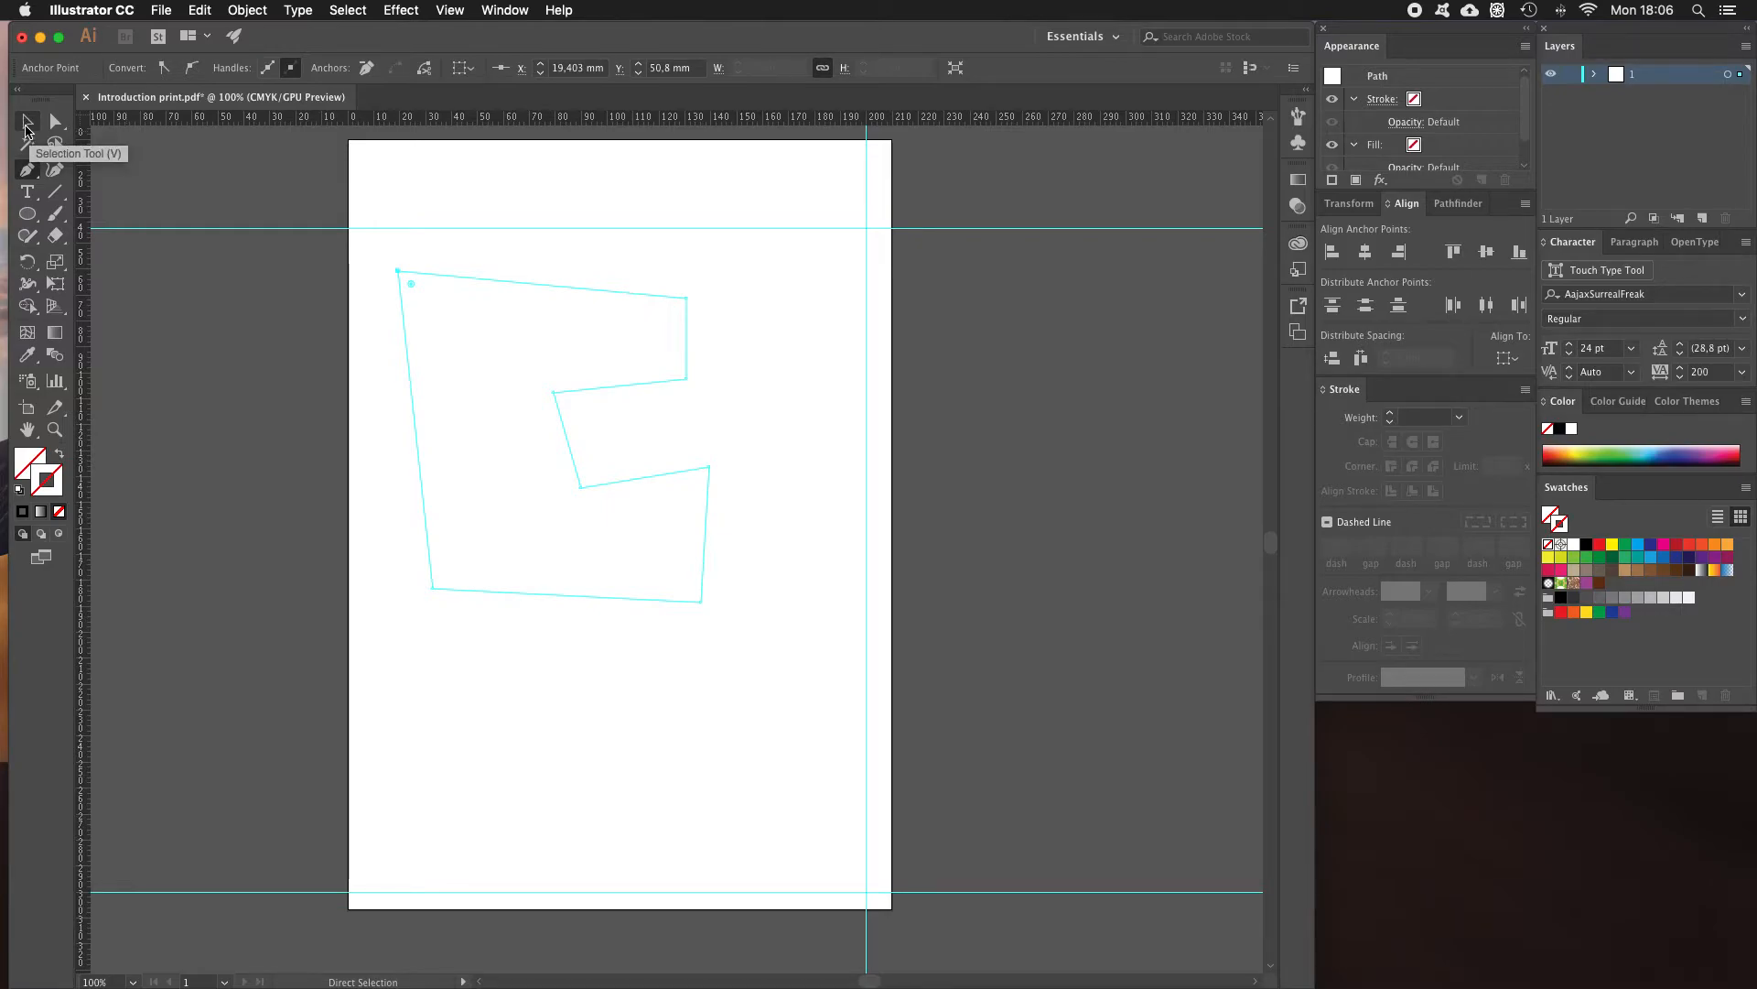
# Select the E-like path and apply the default white fill and black stroke to it.
pyautogui.click(26, 125)
pyautogui.click(261, 337)
pyautogui.click(496, 280)
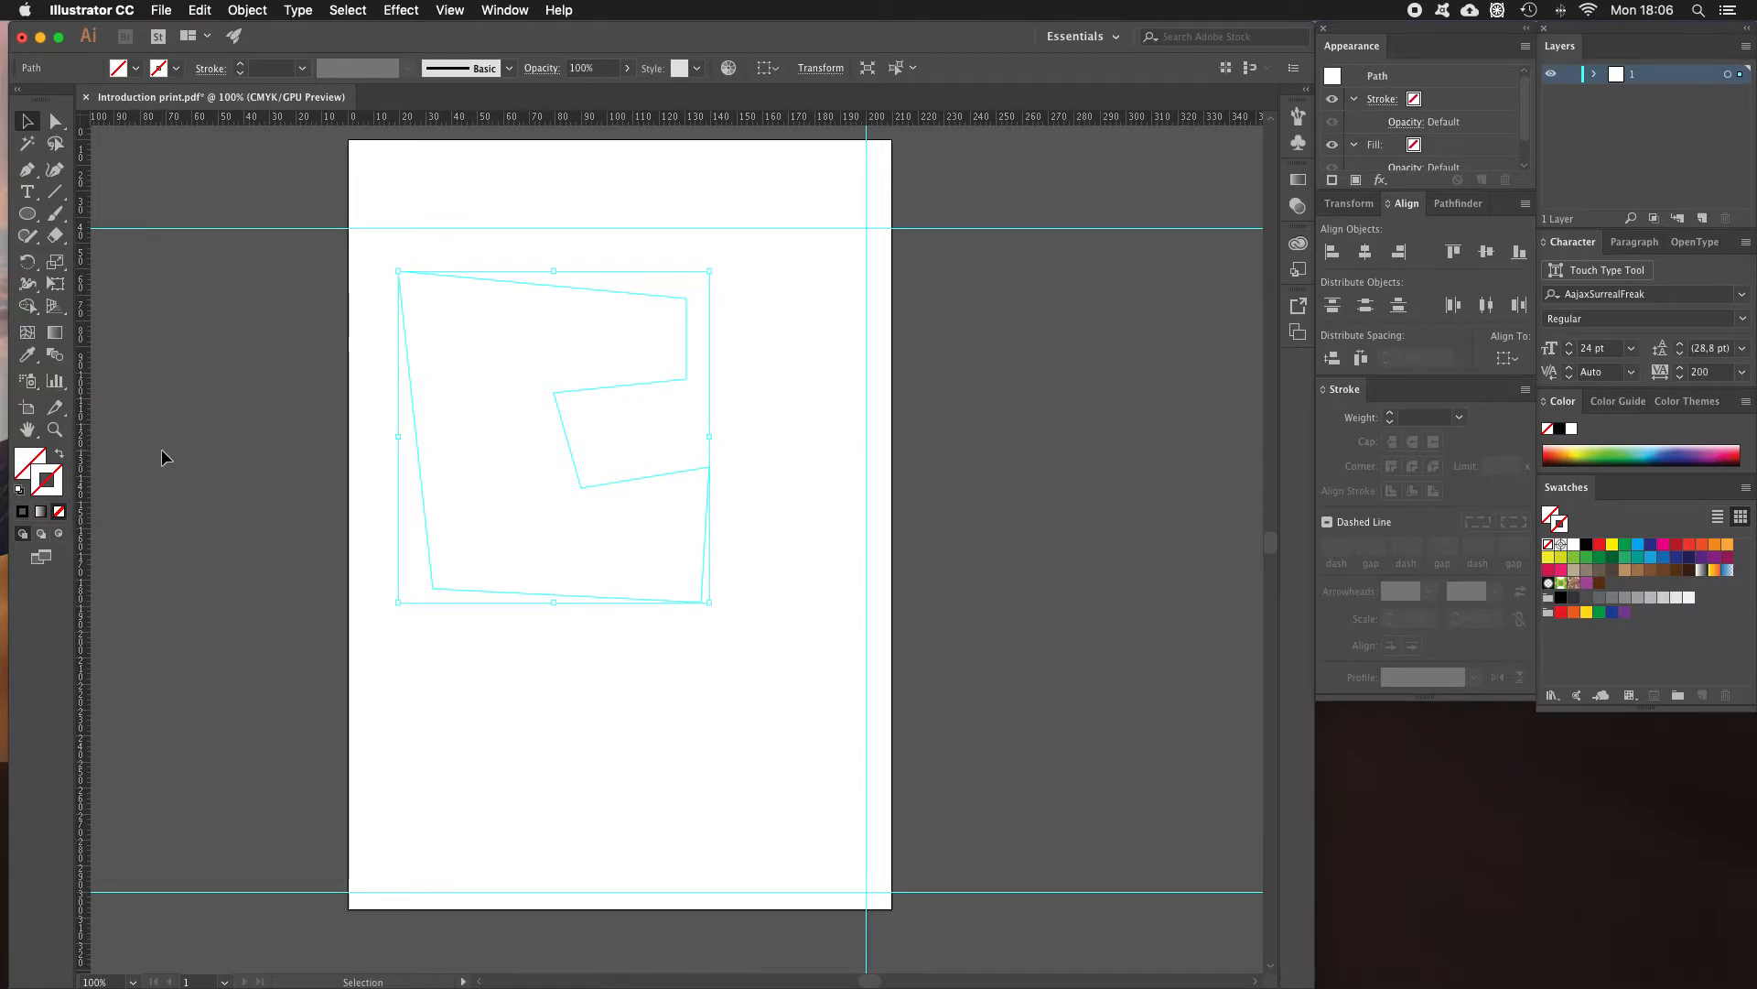
pyautogui.click(263, 348)
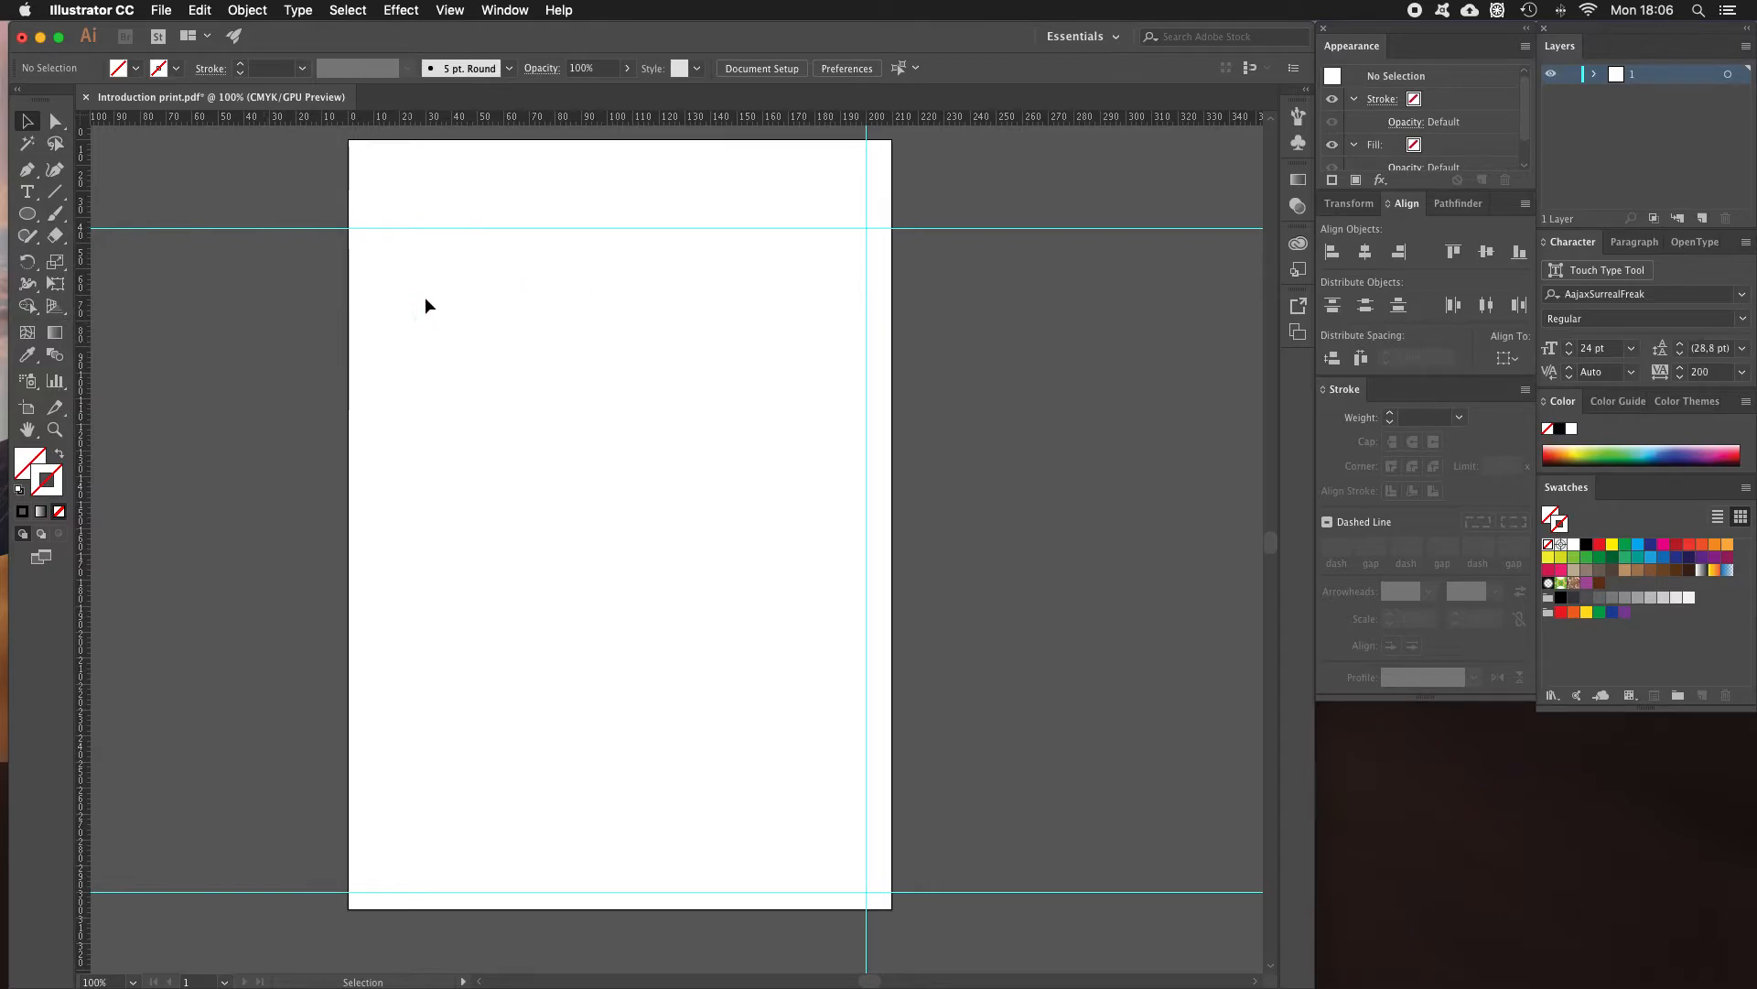
pyautogui.click(439, 277)
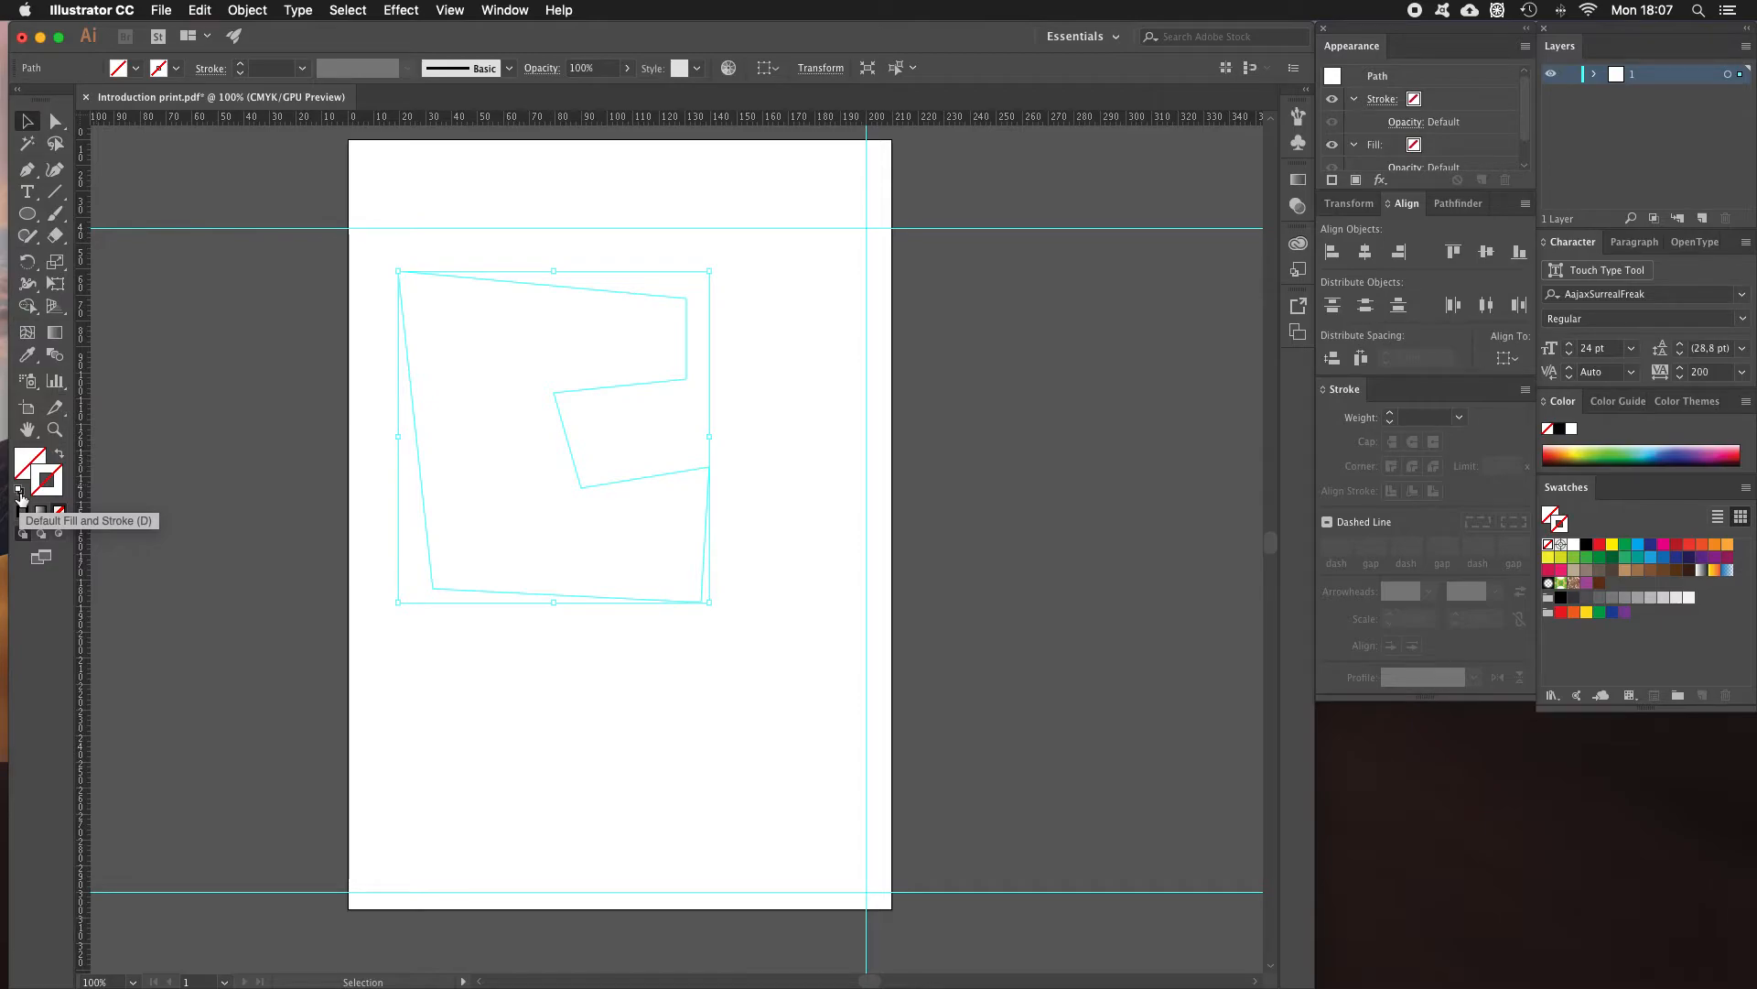
pyautogui.click(20, 497)
pyautogui.click(172, 428)
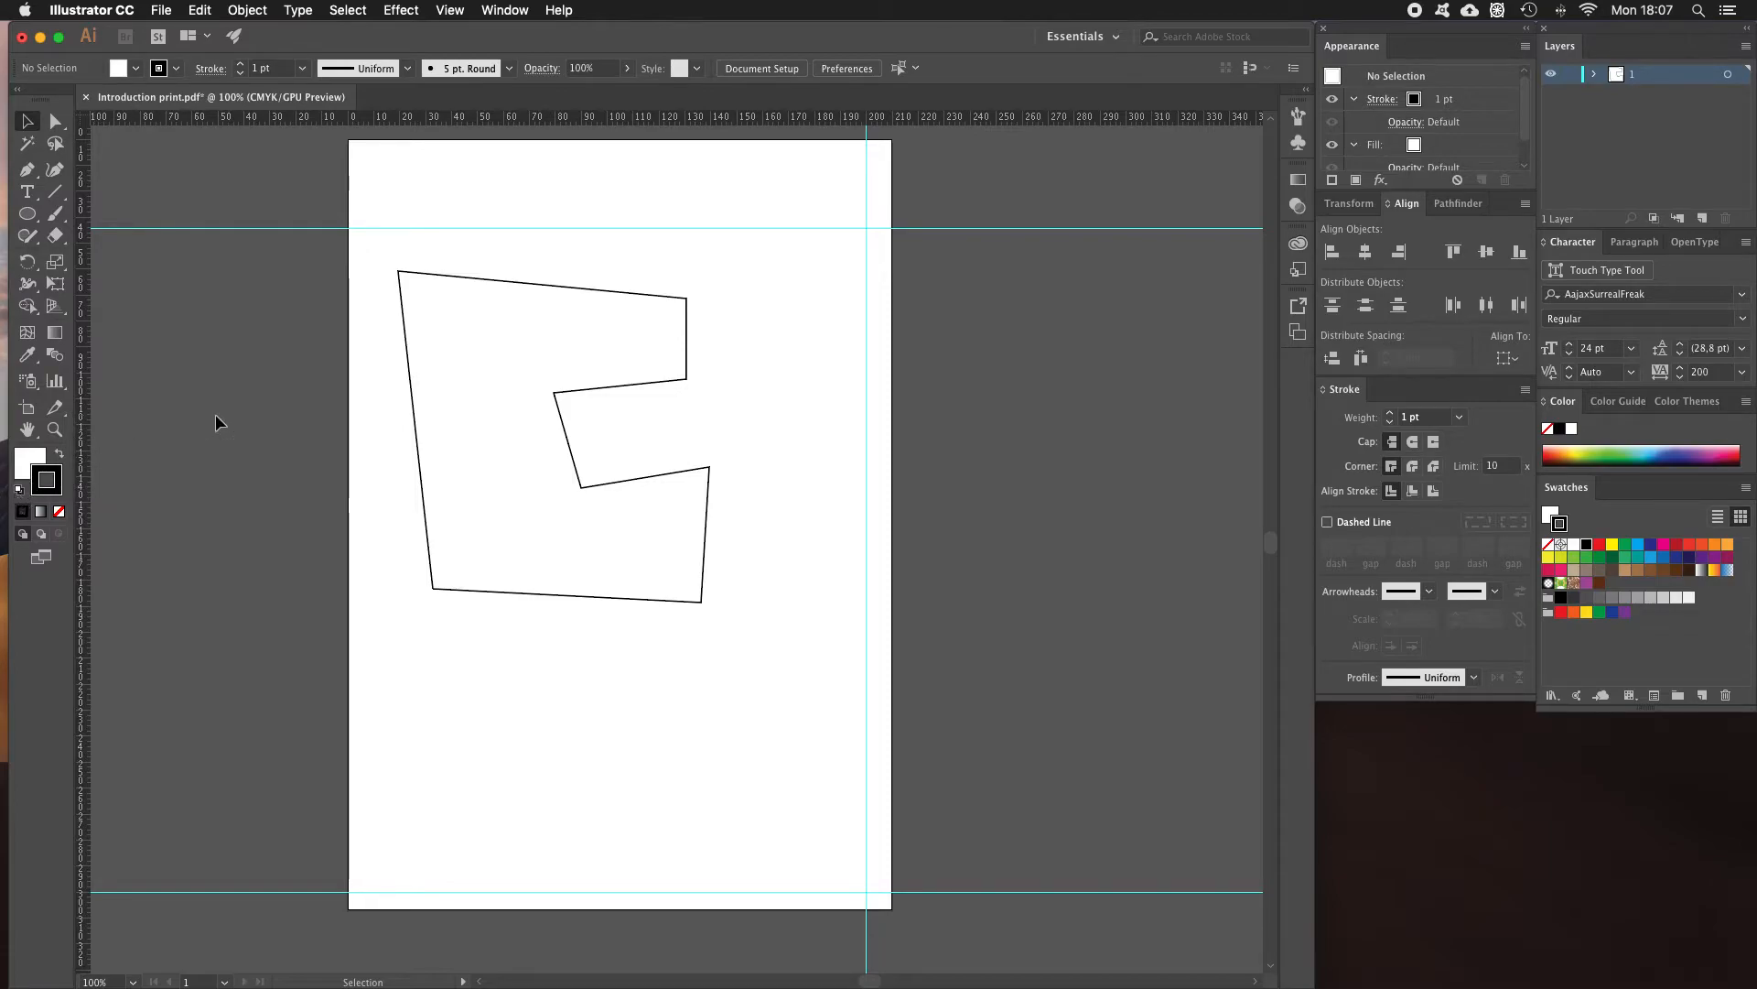
# Move the E-like shape up across the upper guide and delete it.
pyautogui.moveTo(465, 280); pyautogui.dragTo(488, 177)
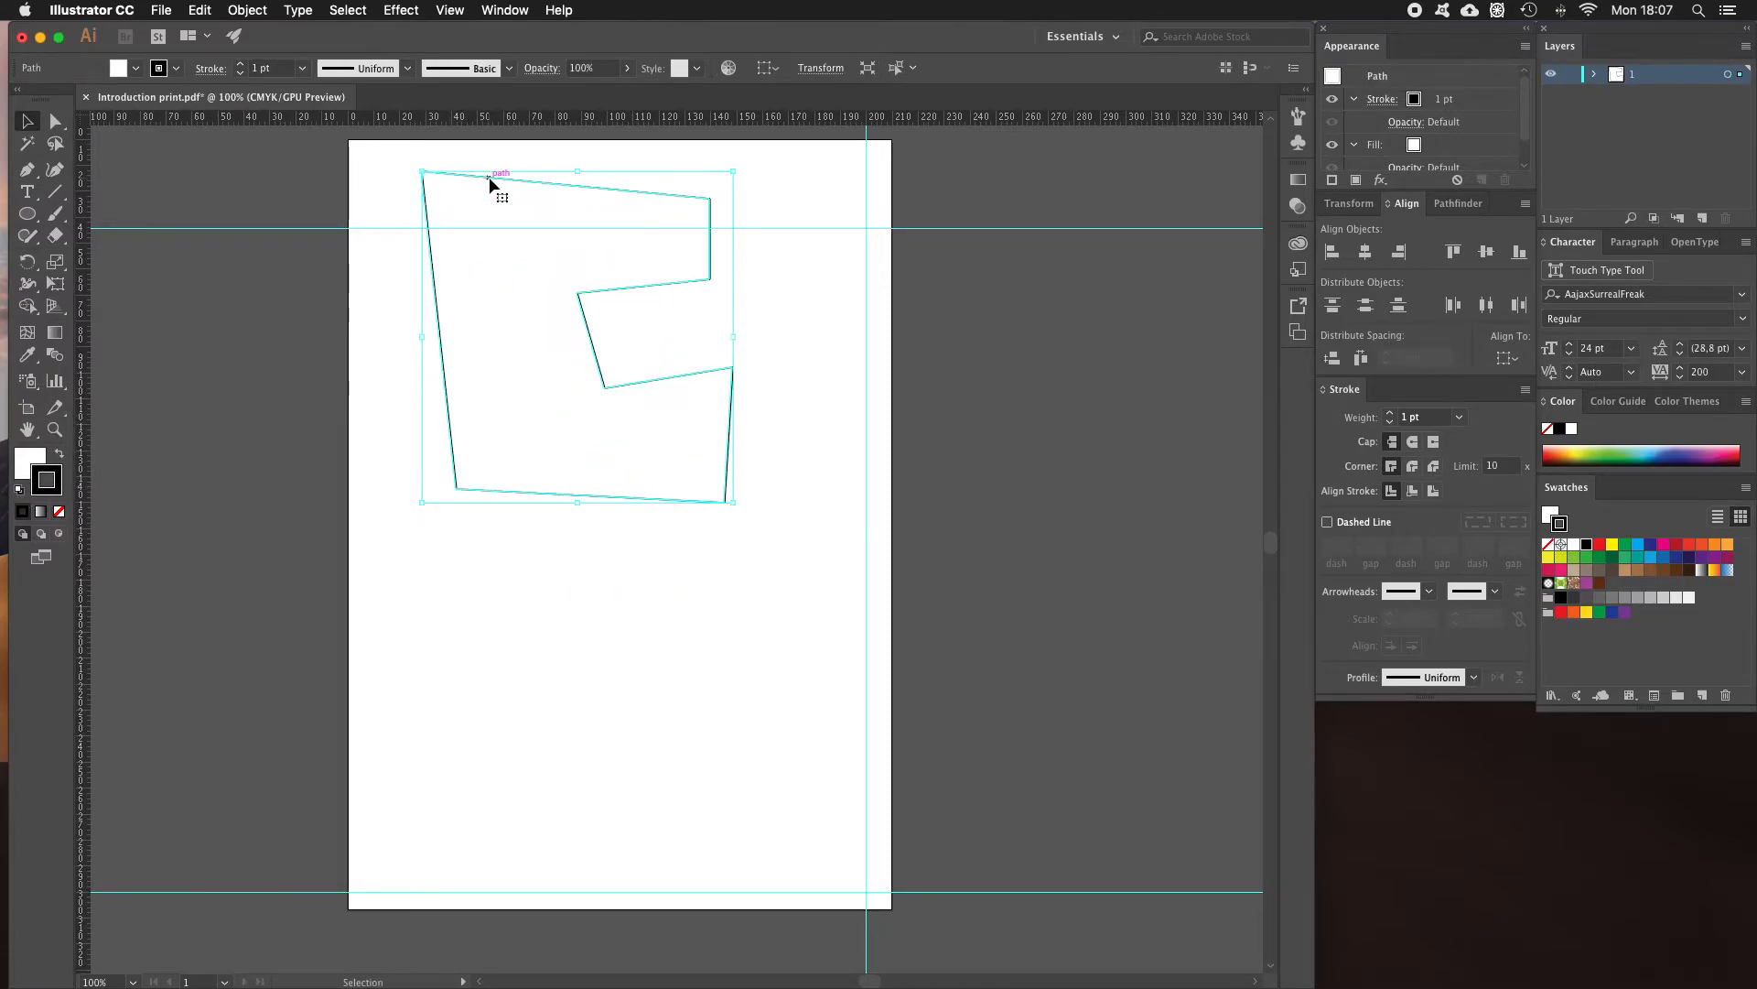
pyautogui.click(196, 345)
pyautogui.click(555, 184)
pyautogui.press('Delete')
# Draw a new closed, eight-point E-like shape with the Pen tool, starting at about X 23 mm, Y 61 mm.
pyautogui.click(28, 172)
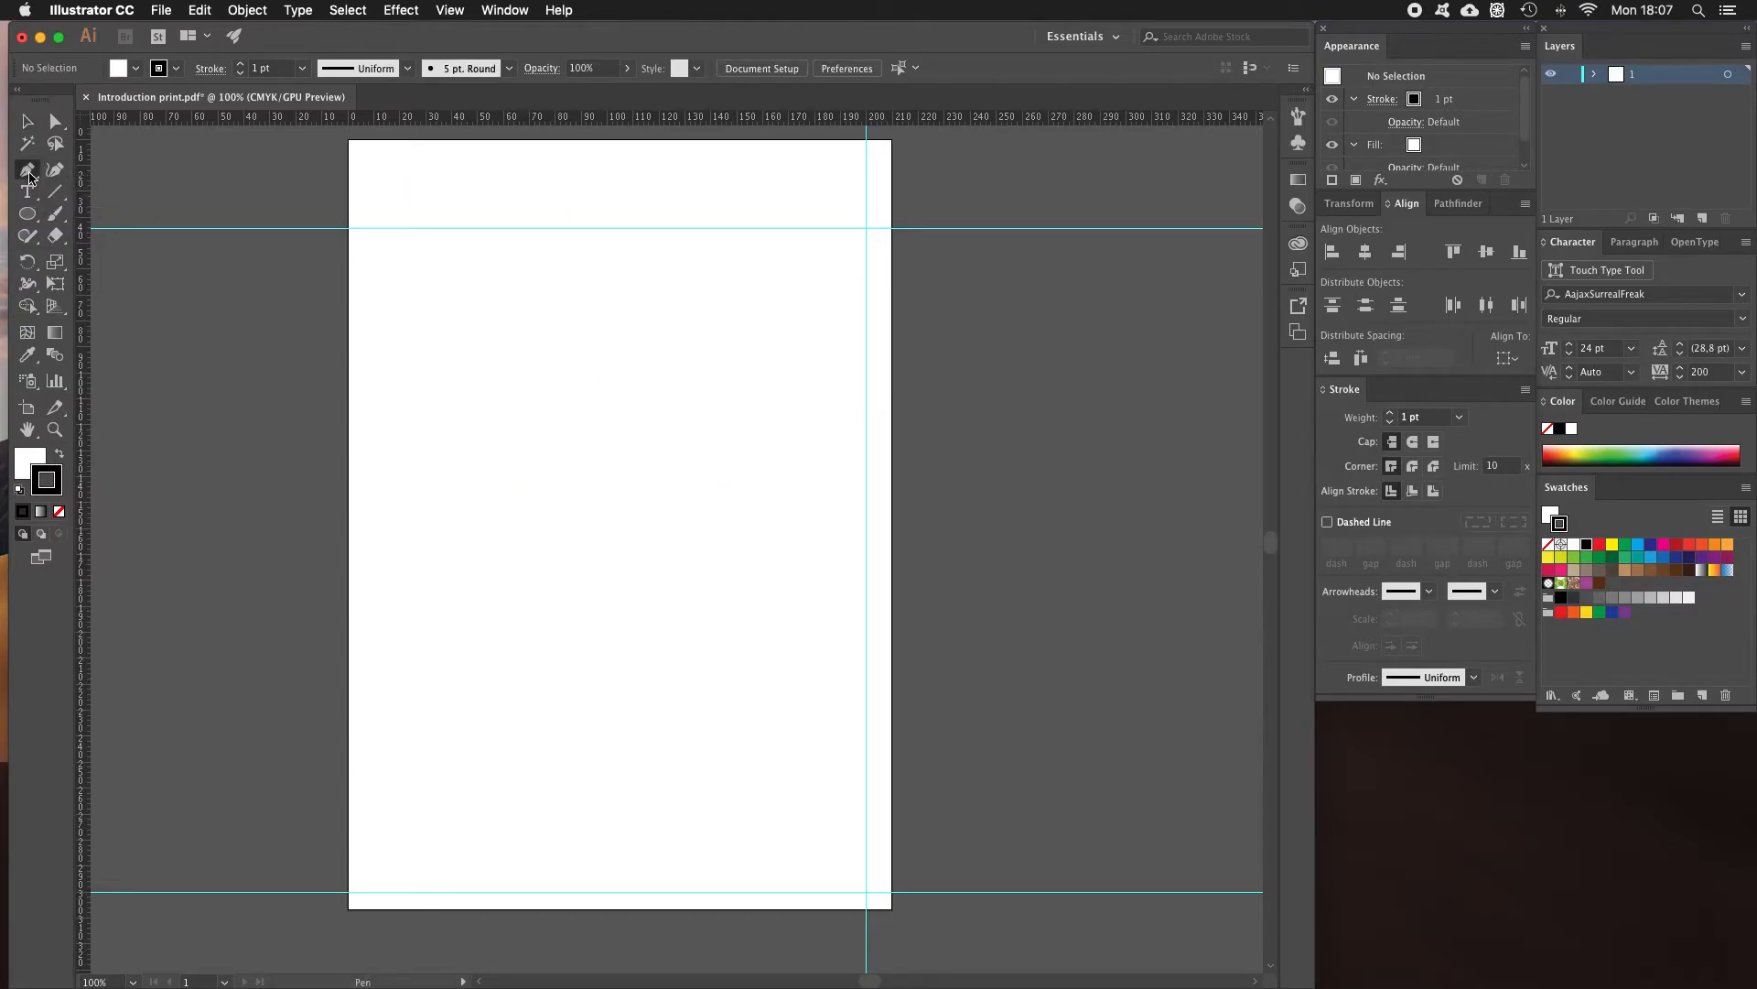
pyautogui.click(406, 297)
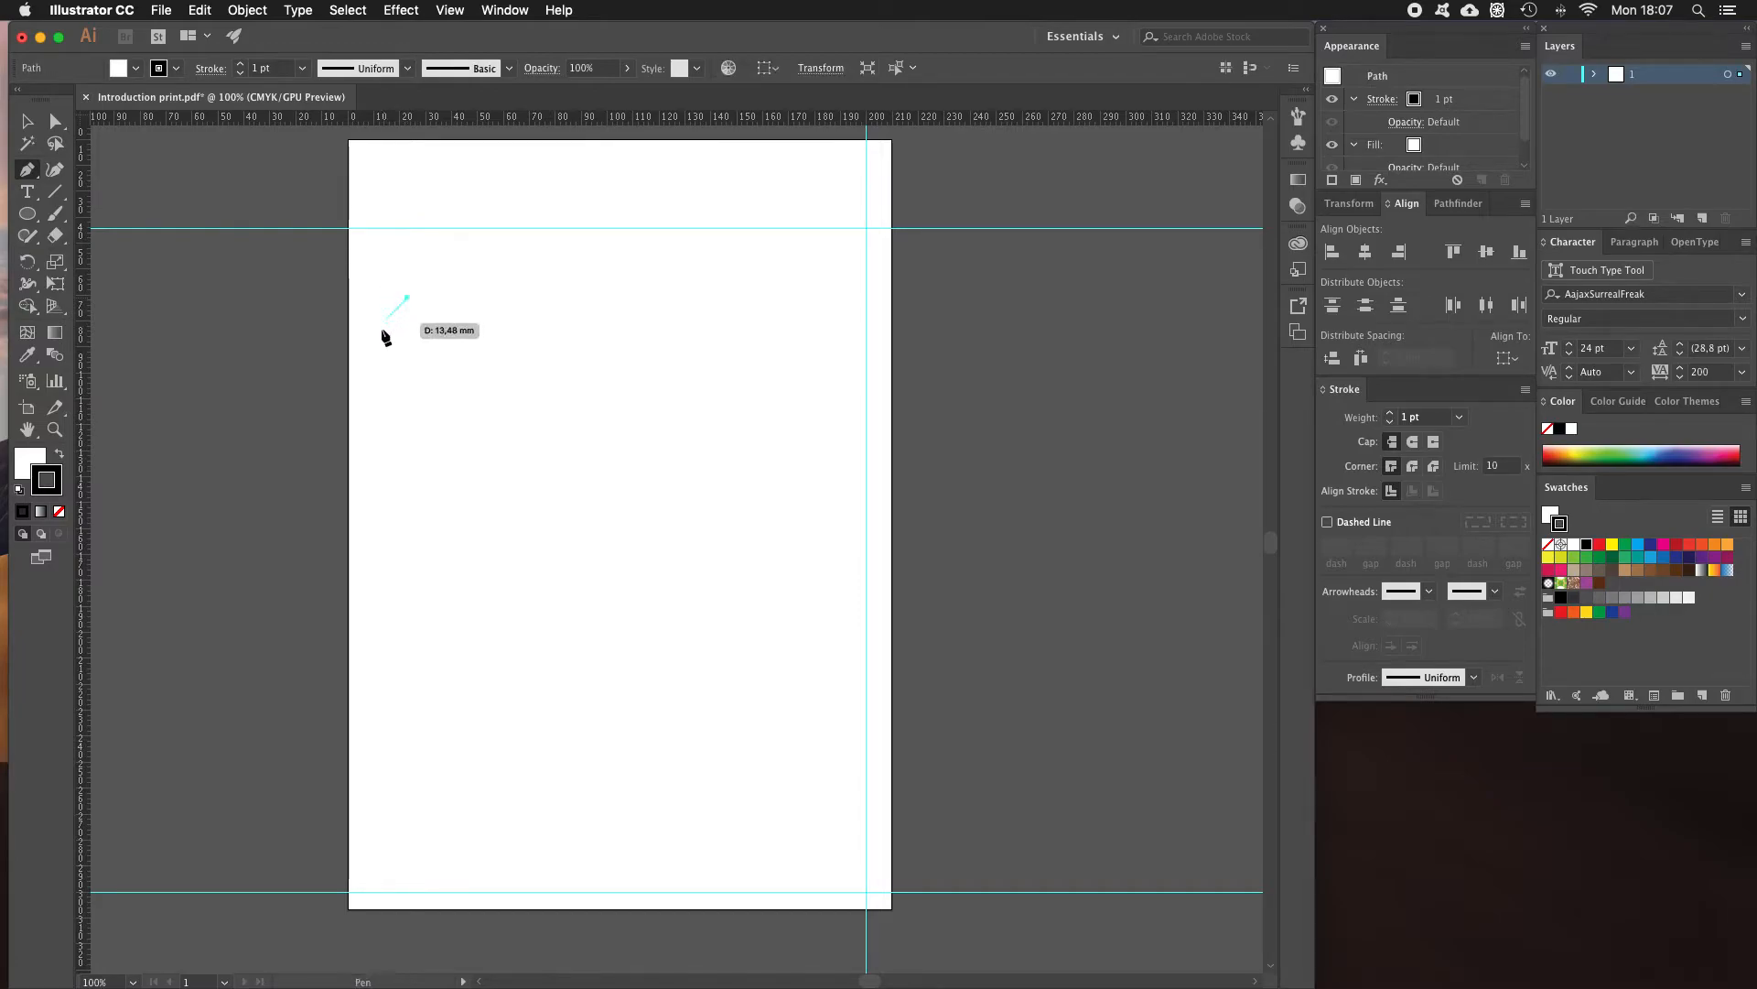
pyautogui.click(403, 567)
pyautogui.click(645, 590)
pyautogui.click(664, 466)
pyautogui.click(500, 470)
pyautogui.click(511, 413)
pyautogui.click(658, 414)
pyautogui.click(676, 344)
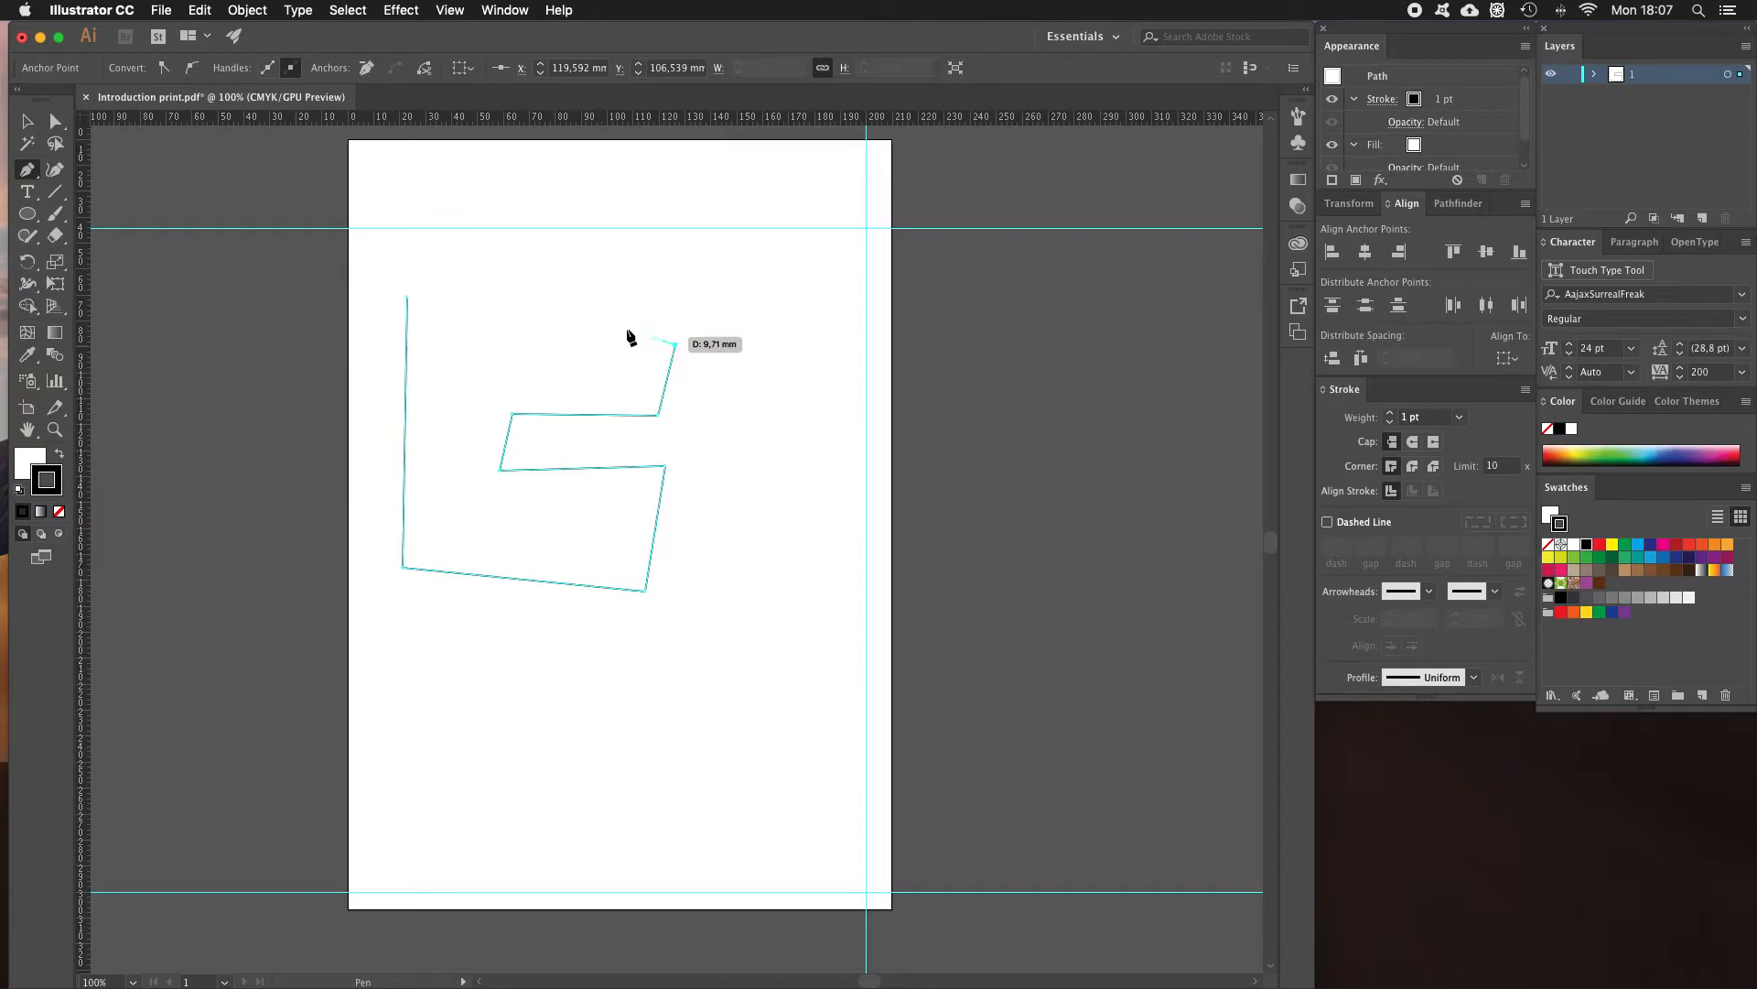
pyautogui.click(408, 298)
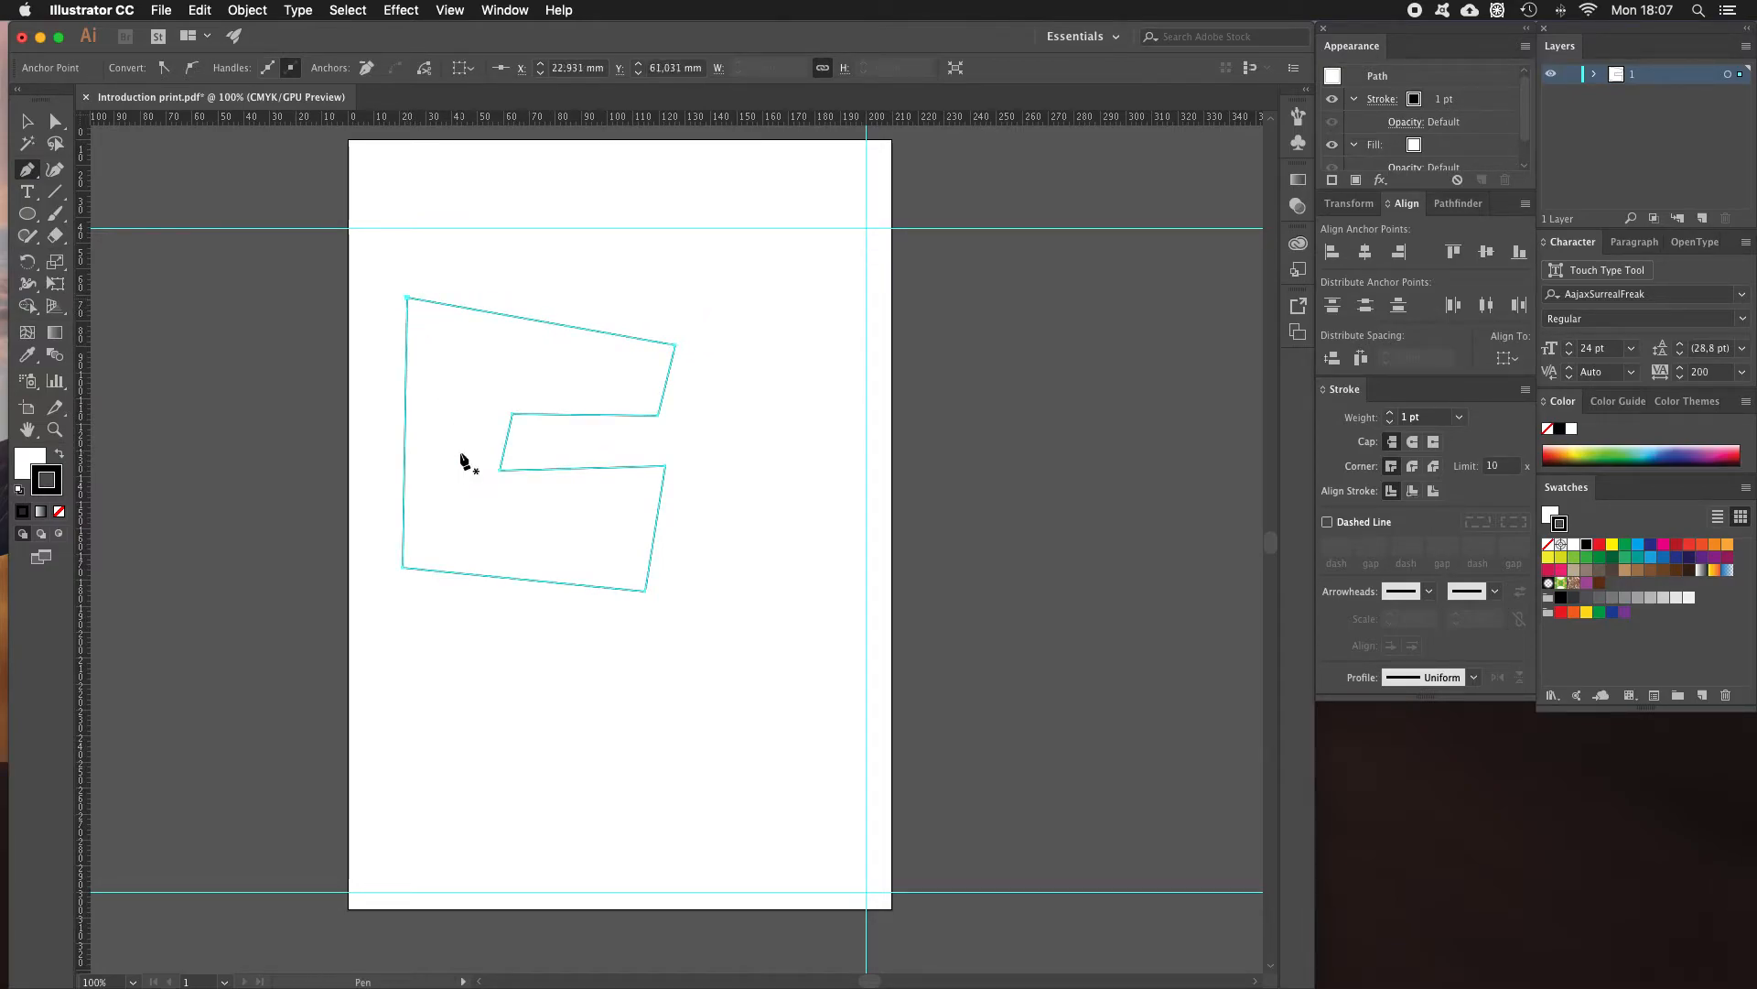
# Select the whole new shape with the Selection tool and move it slightly down and to the right.
pyautogui.click(22, 125)
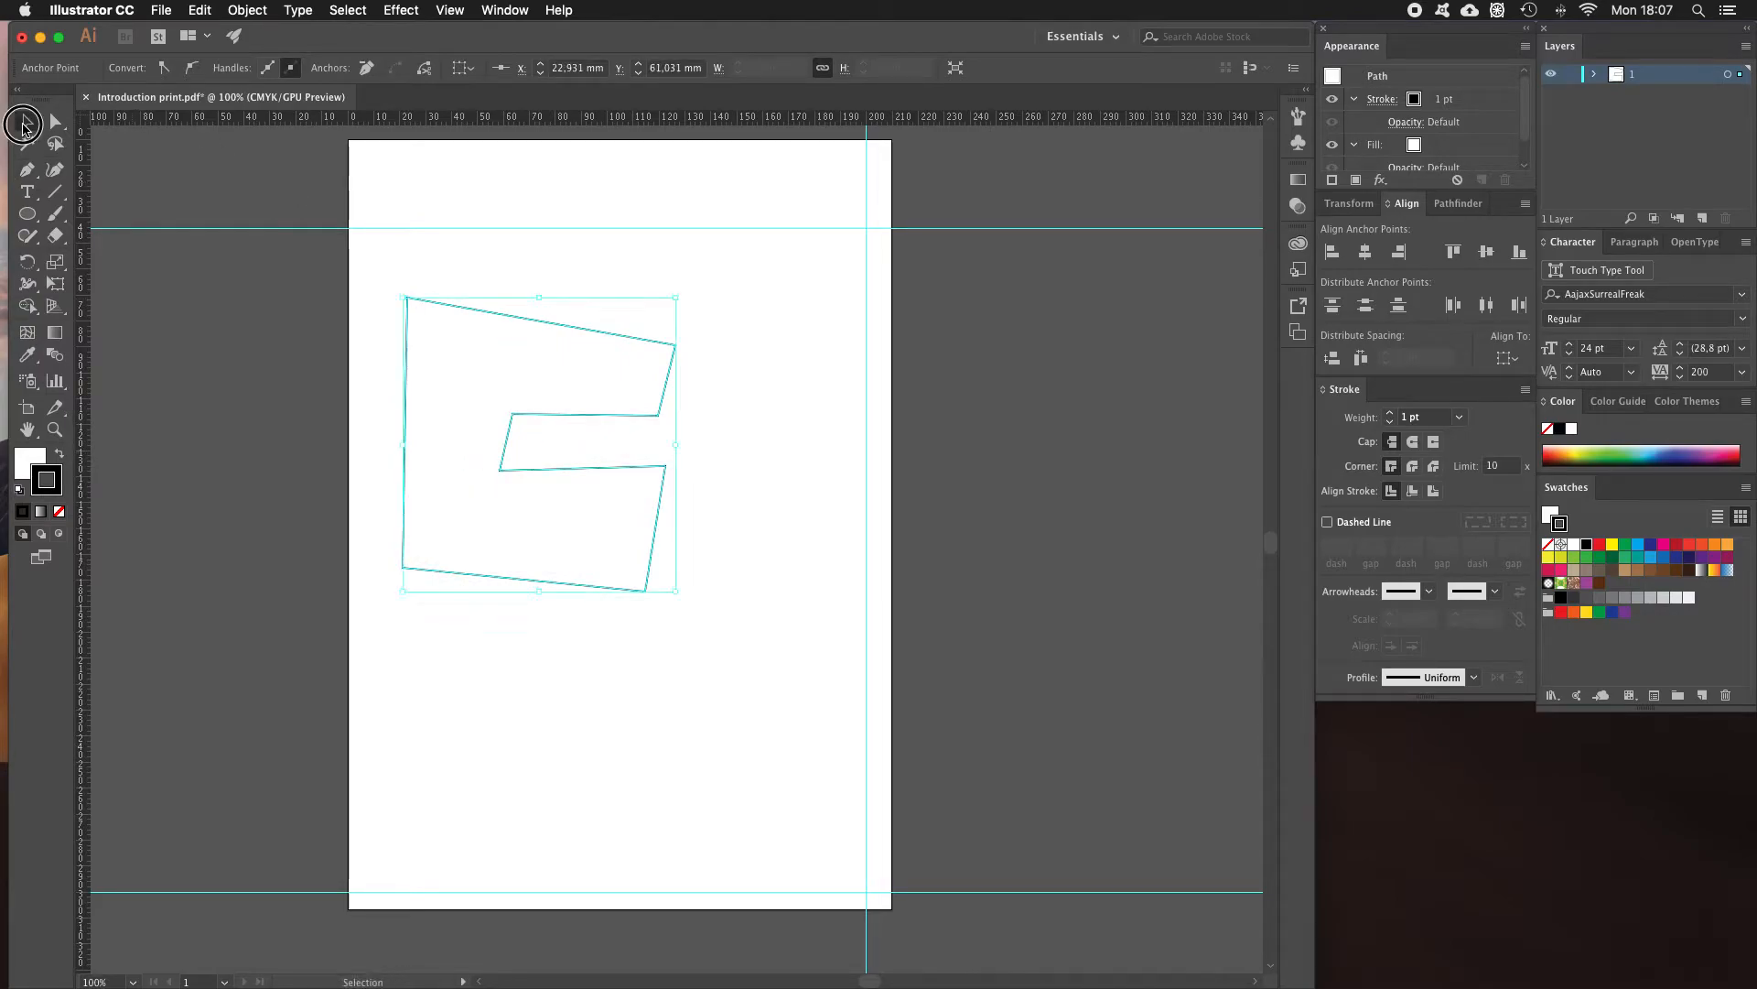
pyautogui.click(463, 271)
pyautogui.click(486, 312)
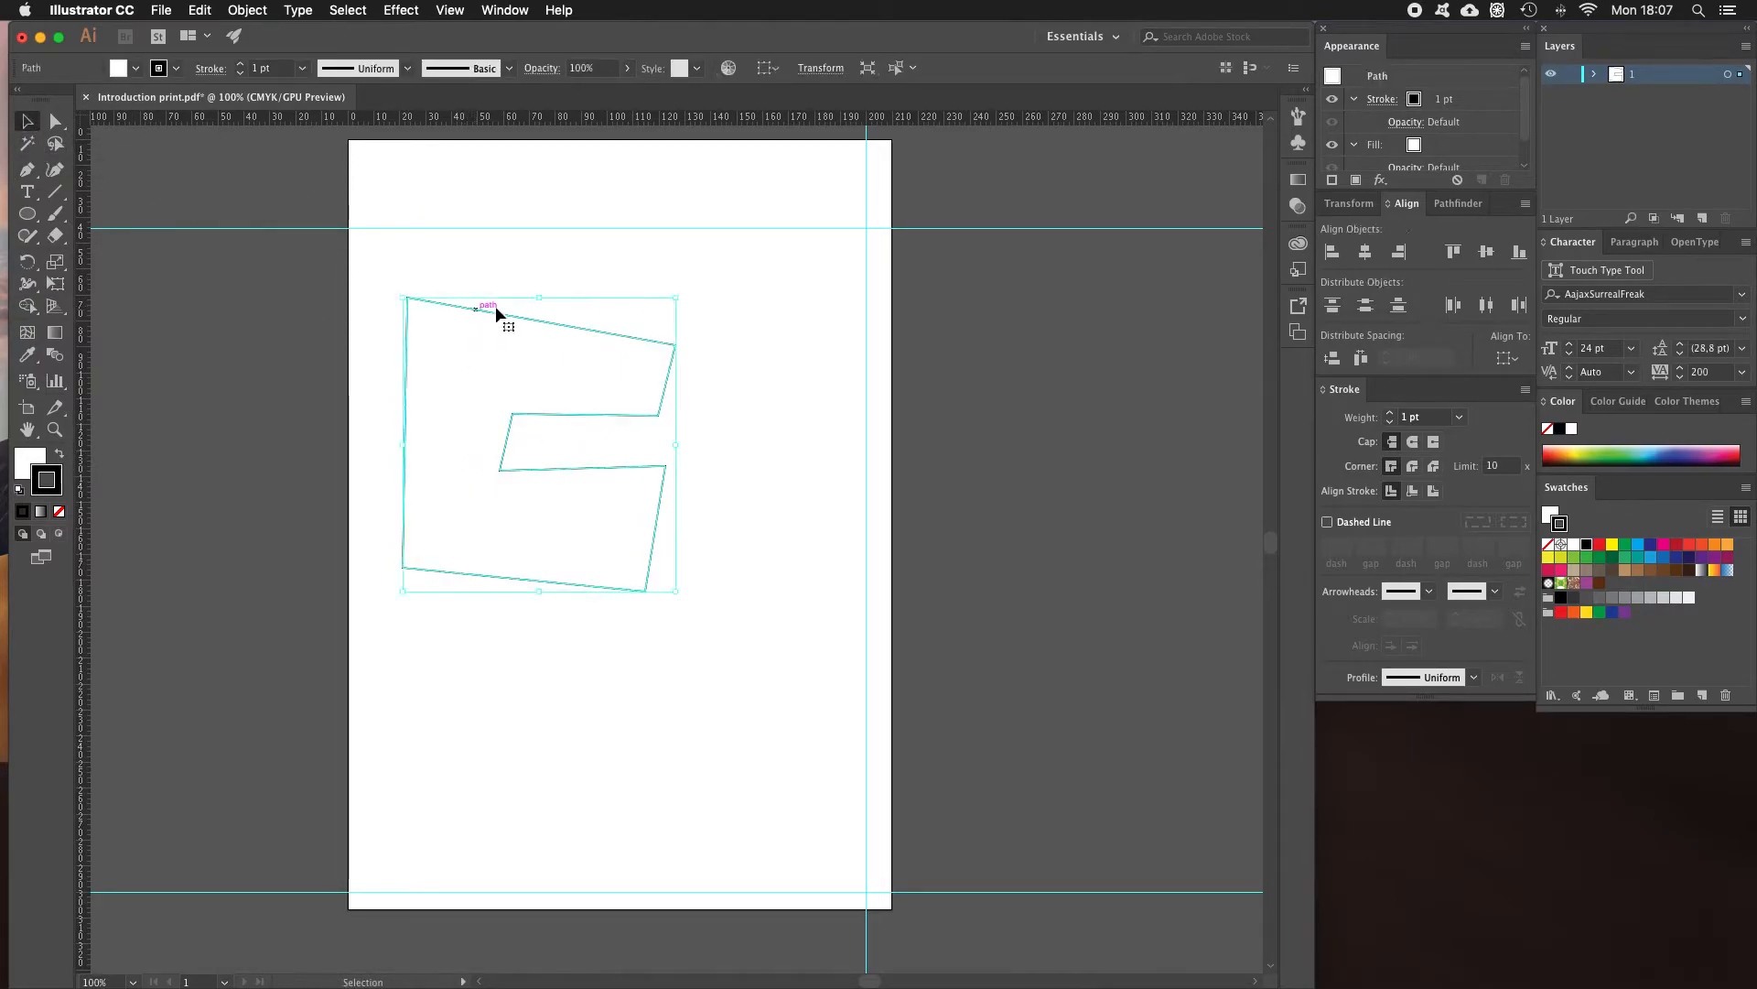
pyautogui.click(550, 273)
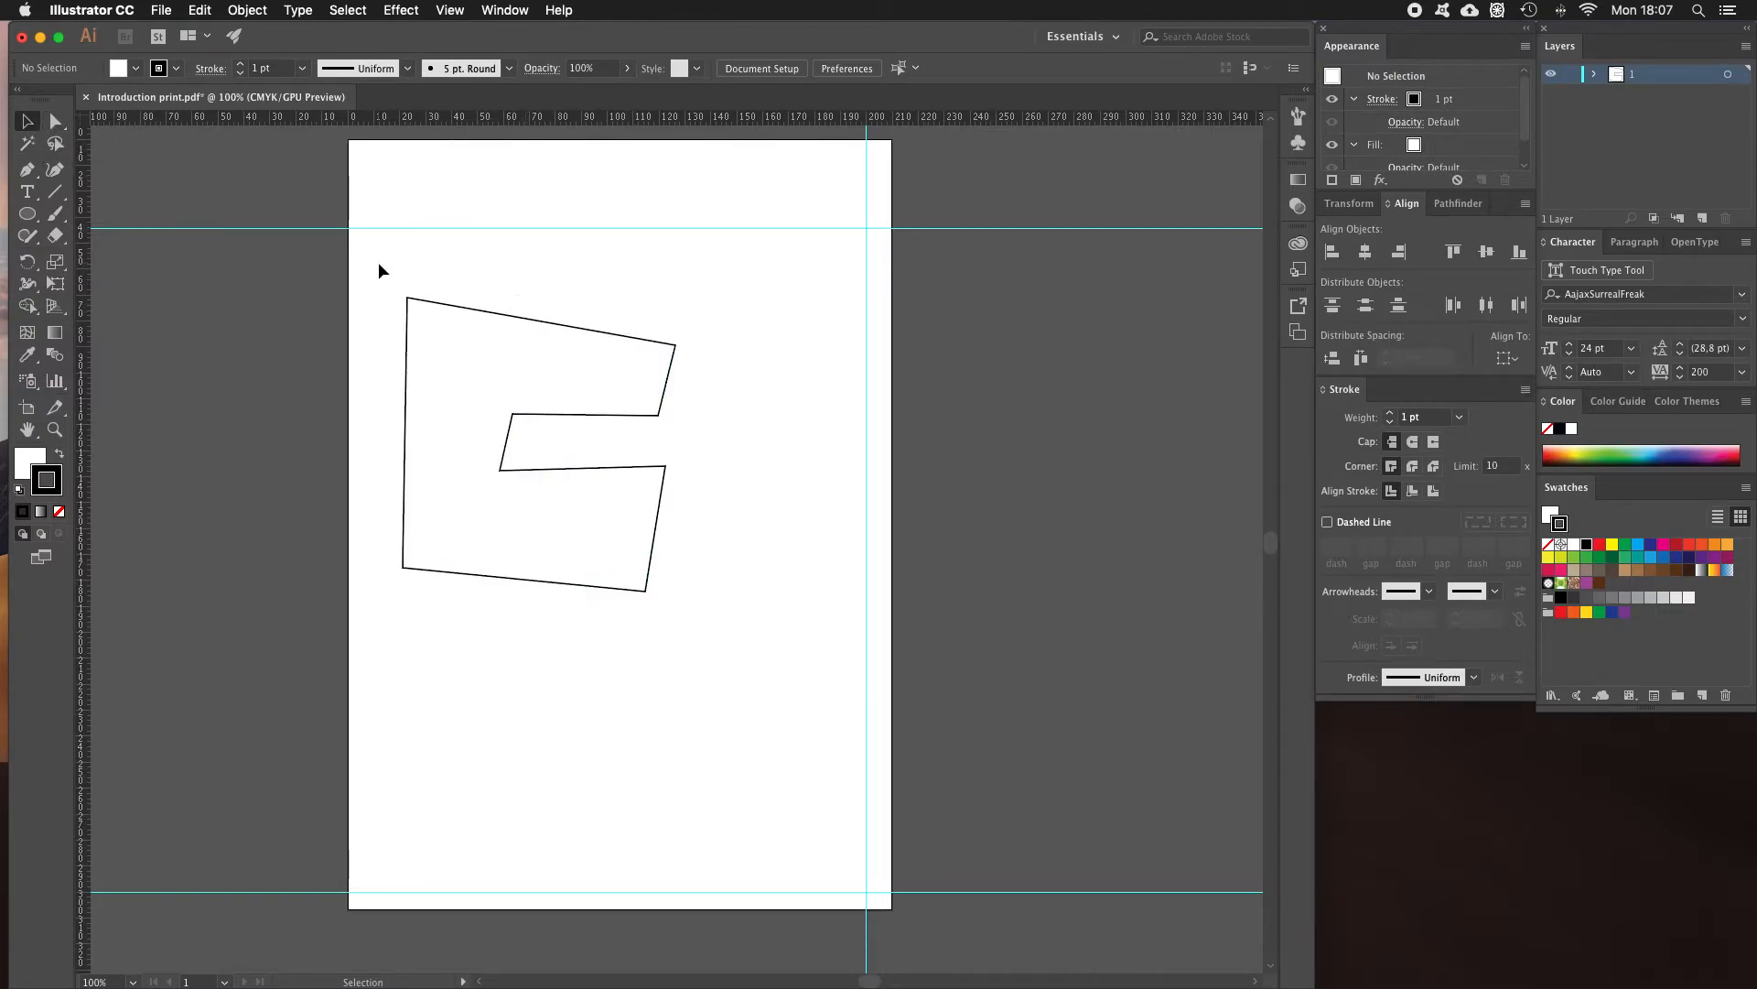
pyautogui.click(448, 305)
pyautogui.moveTo(449, 305); pyautogui.dragTo(494, 348)
pyautogui.click(743, 307)
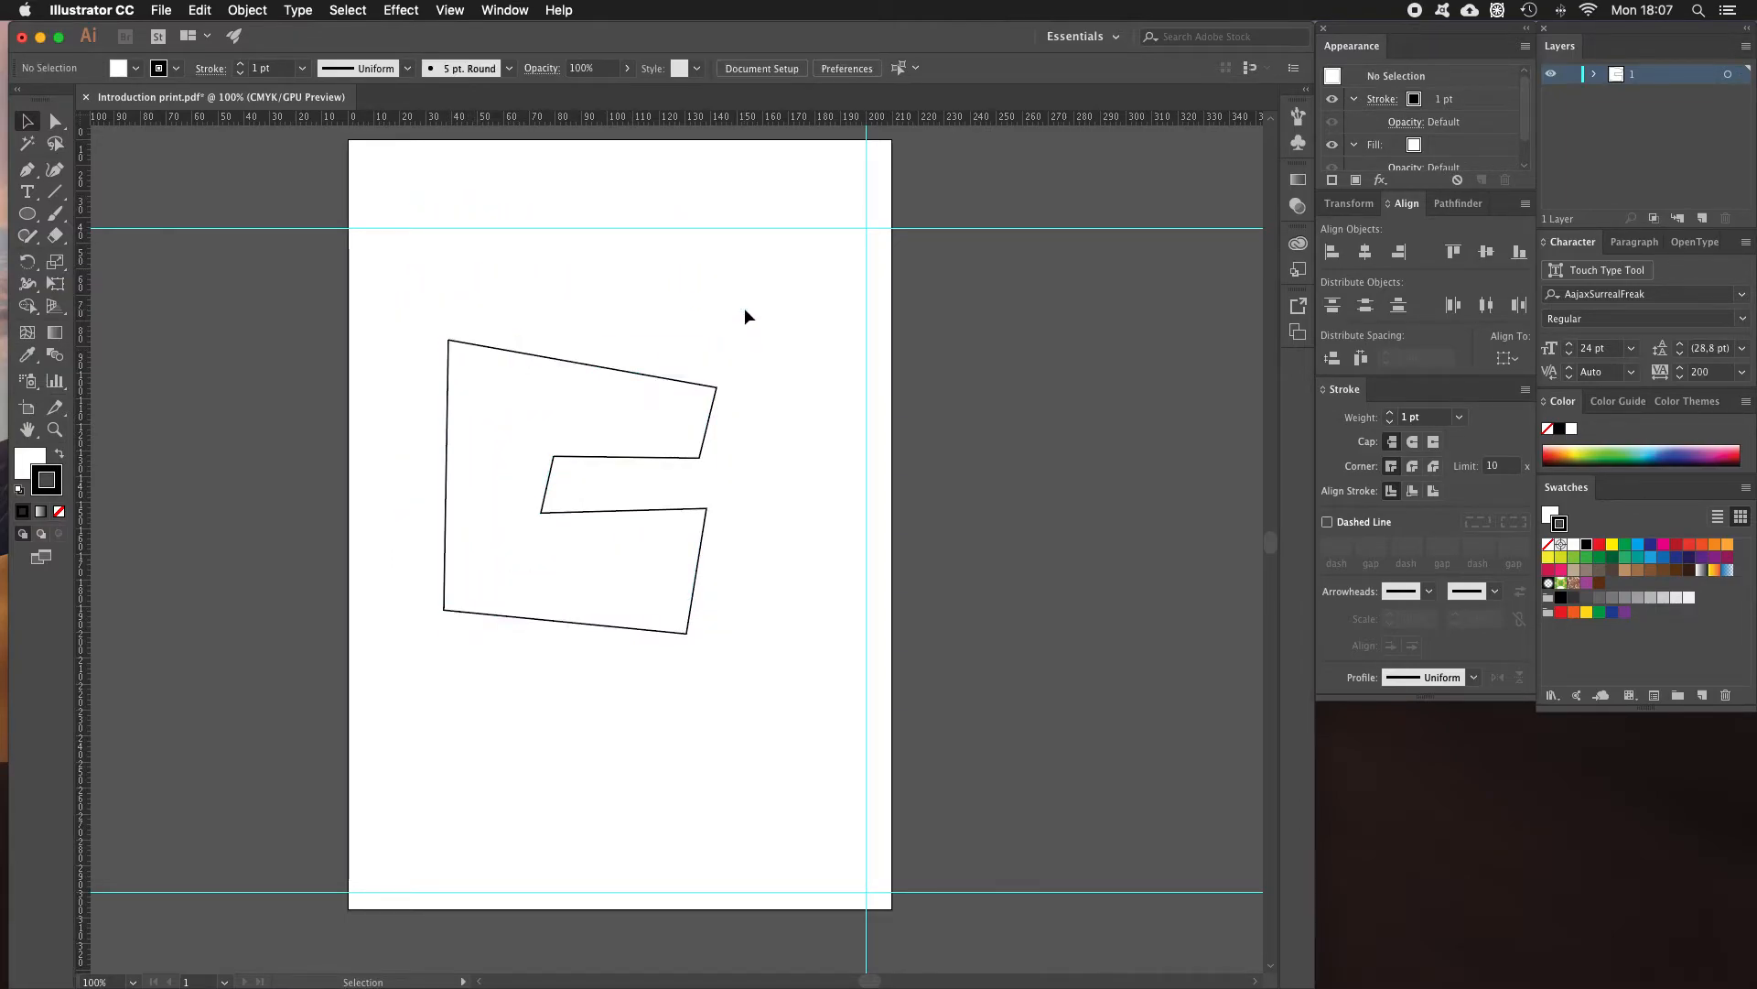
# Move the upper inner anchor of the E-like shape to about X 76 mm, Y 110 mm with the Direct Selection tool.
pyautogui.click(56, 122)
pyautogui.press('z')
pyautogui.click(495, 361)
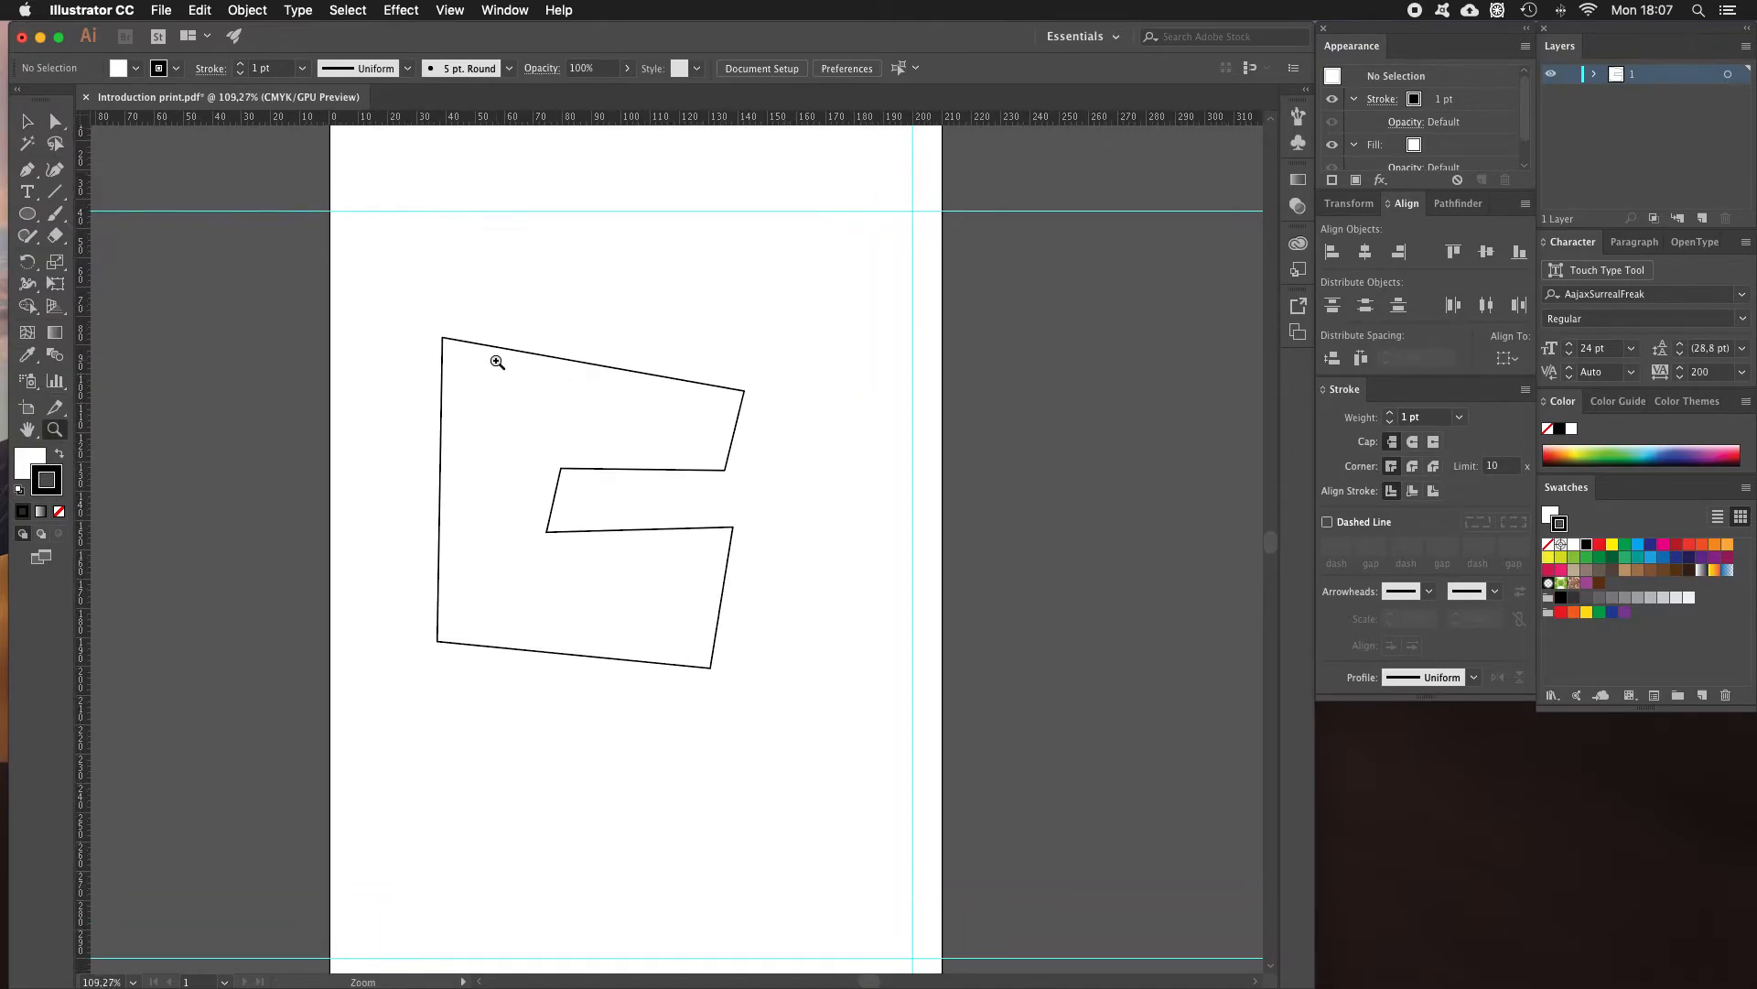
pyautogui.click(596, 433)
pyautogui.press('a')
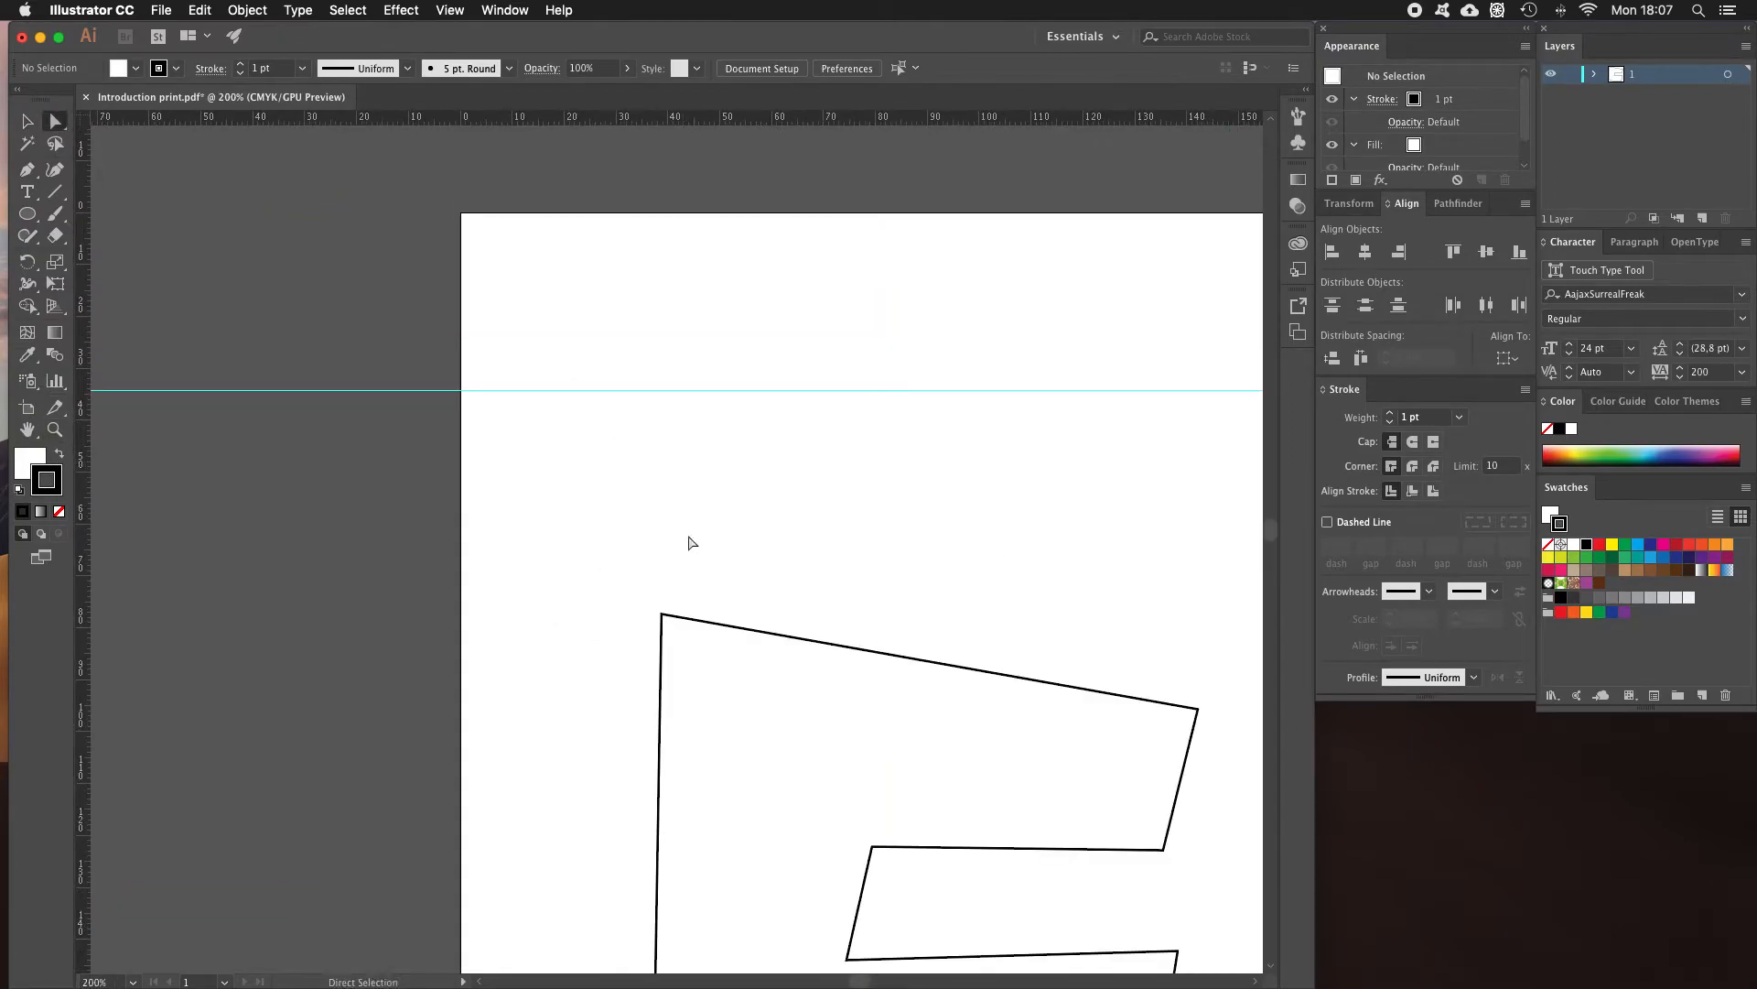
pyautogui.moveTo(777, 628); pyautogui.dragTo(629, 346)
pyautogui.click(716, 553)
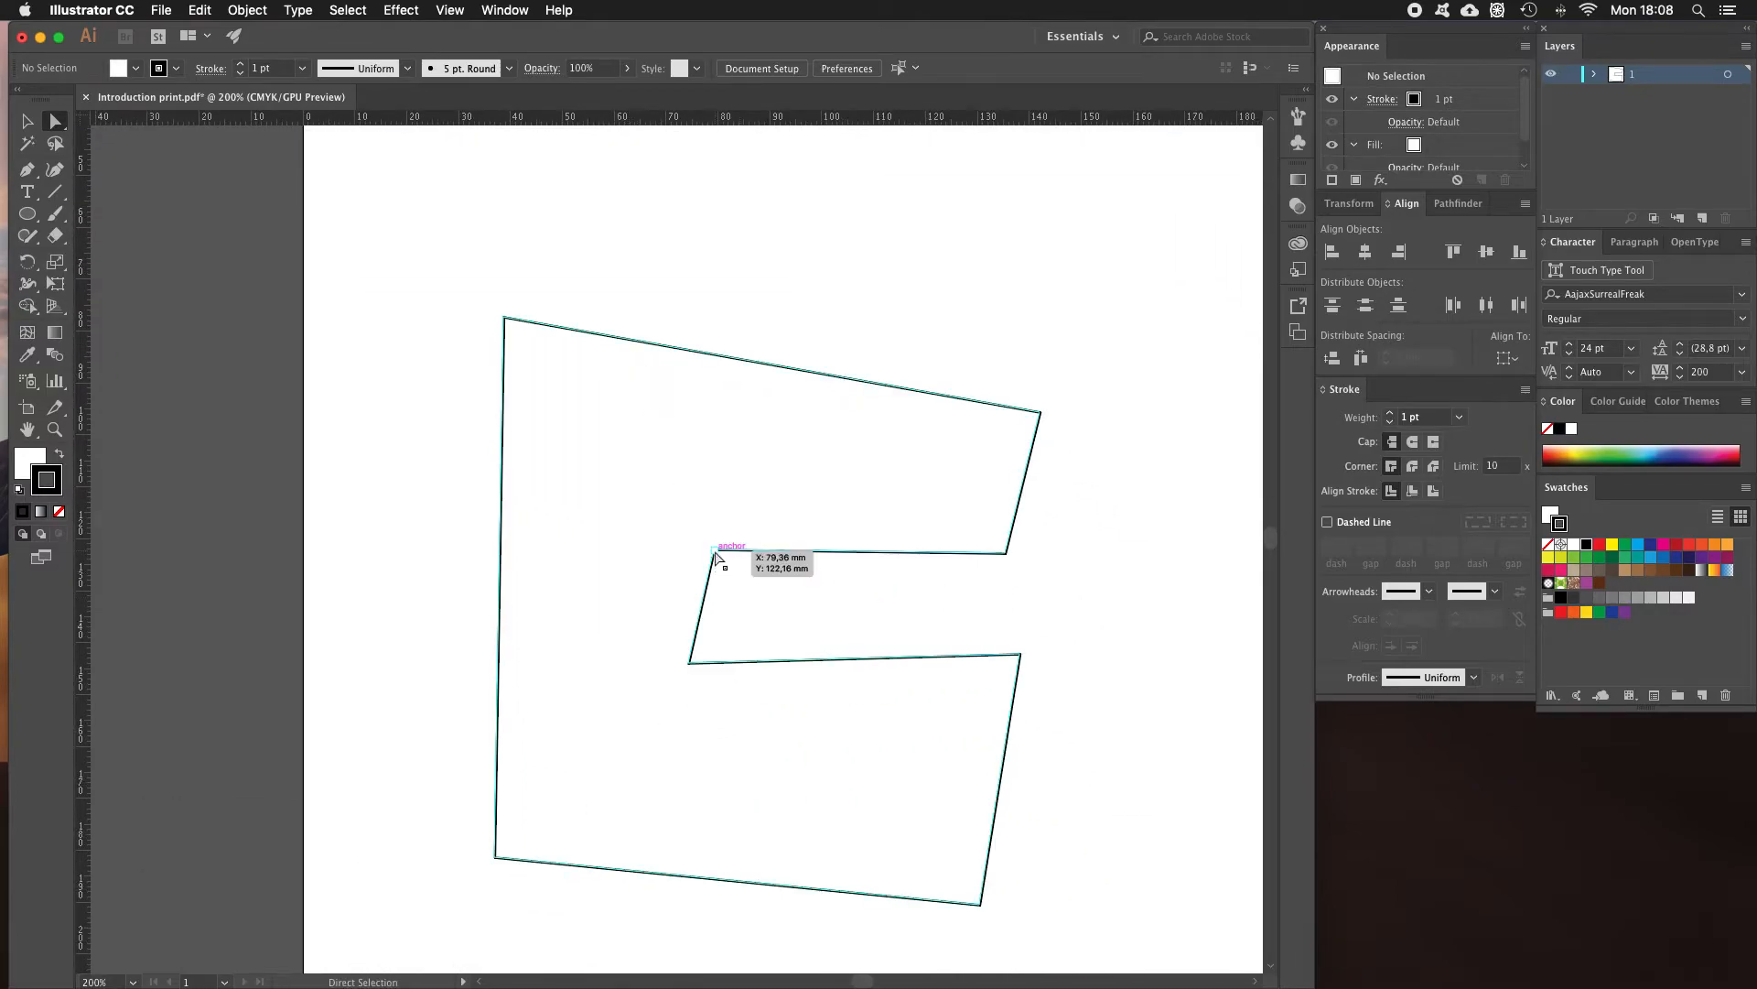
pyautogui.moveTo(714, 551); pyautogui.dragTo(698, 495)
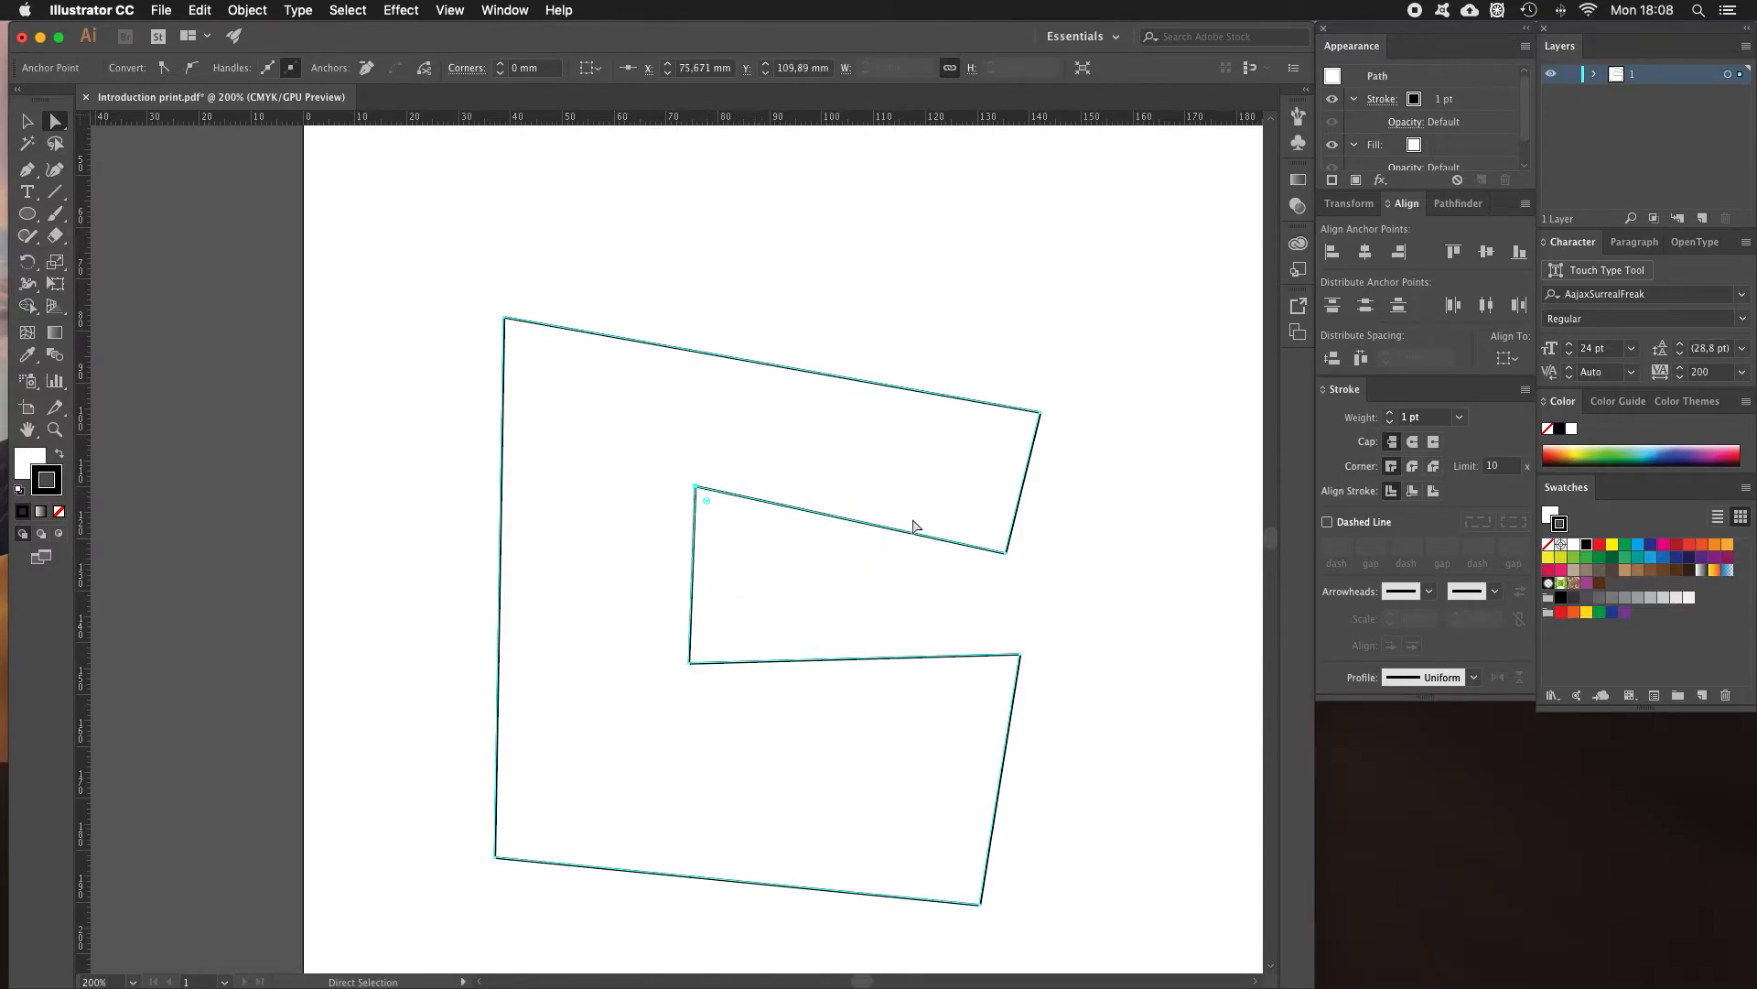
# Select the whole E-like shape with the Selection tool and delete it.
pyautogui.click(30, 112)
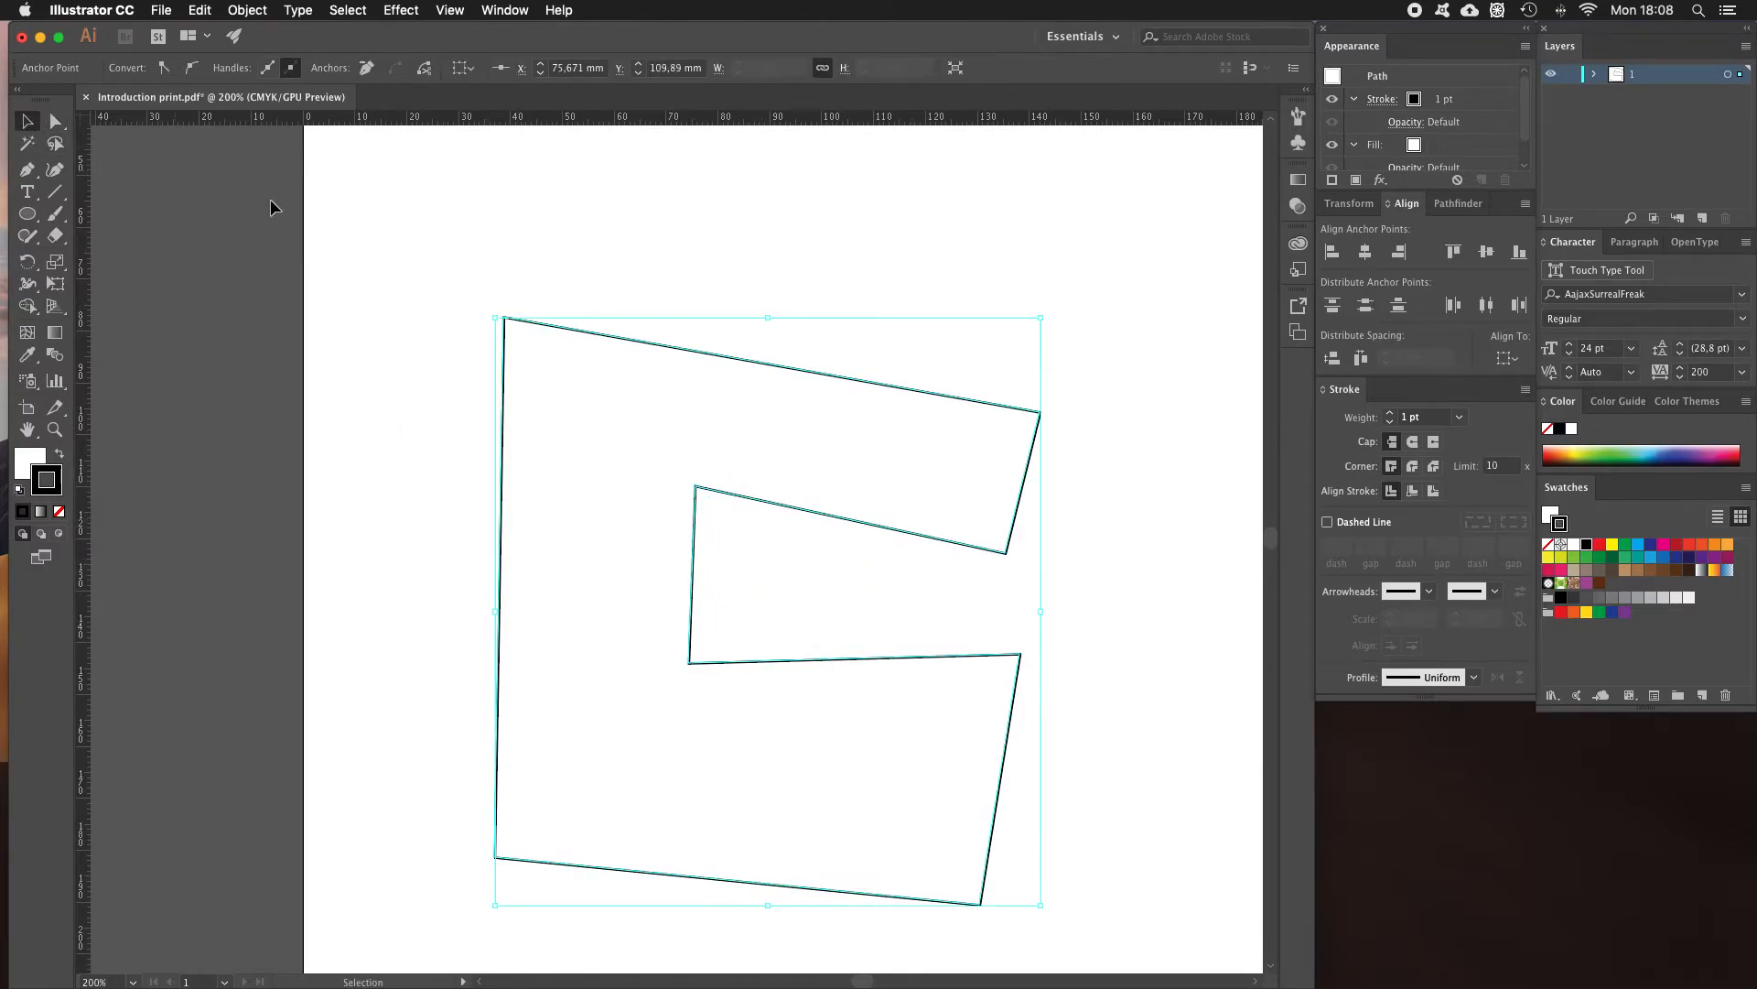
pyautogui.click(573, 307)
pyautogui.click(577, 331)
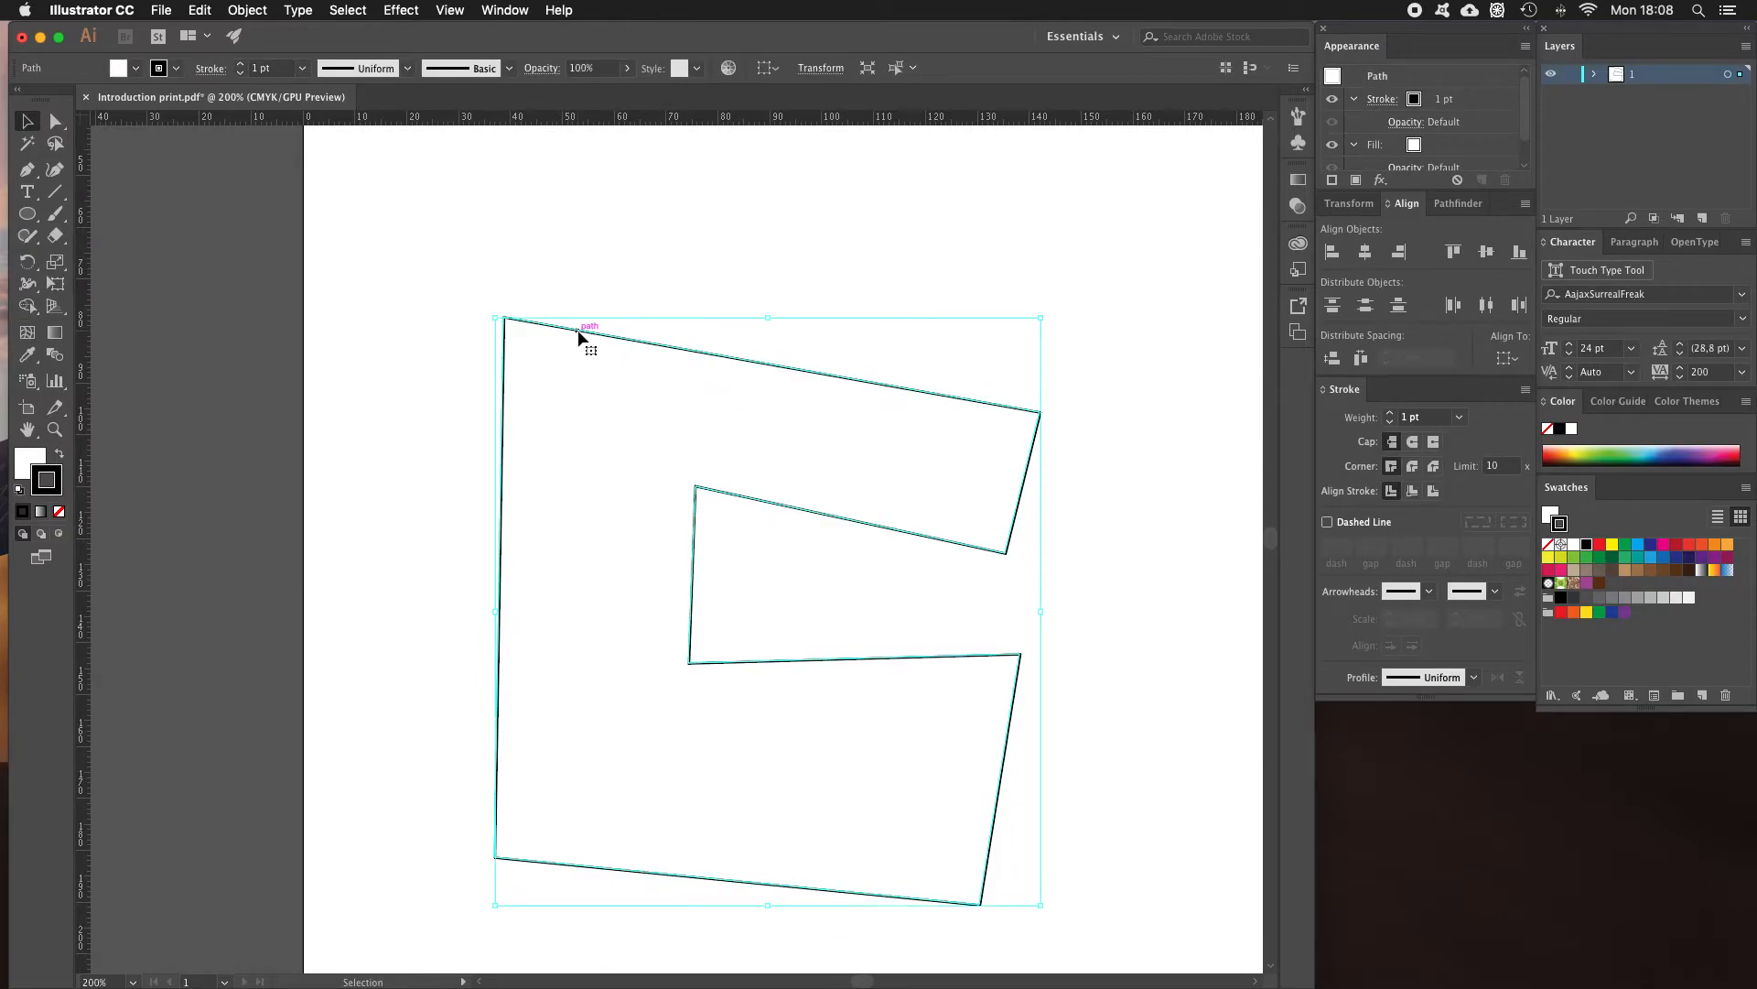
pyautogui.press('Delete')
# Draw a two-point curved path with the Pen tool, ending at about X 167 mm, Y 188 mm with long, nearly horizontal handles.
pyautogui.press('z')
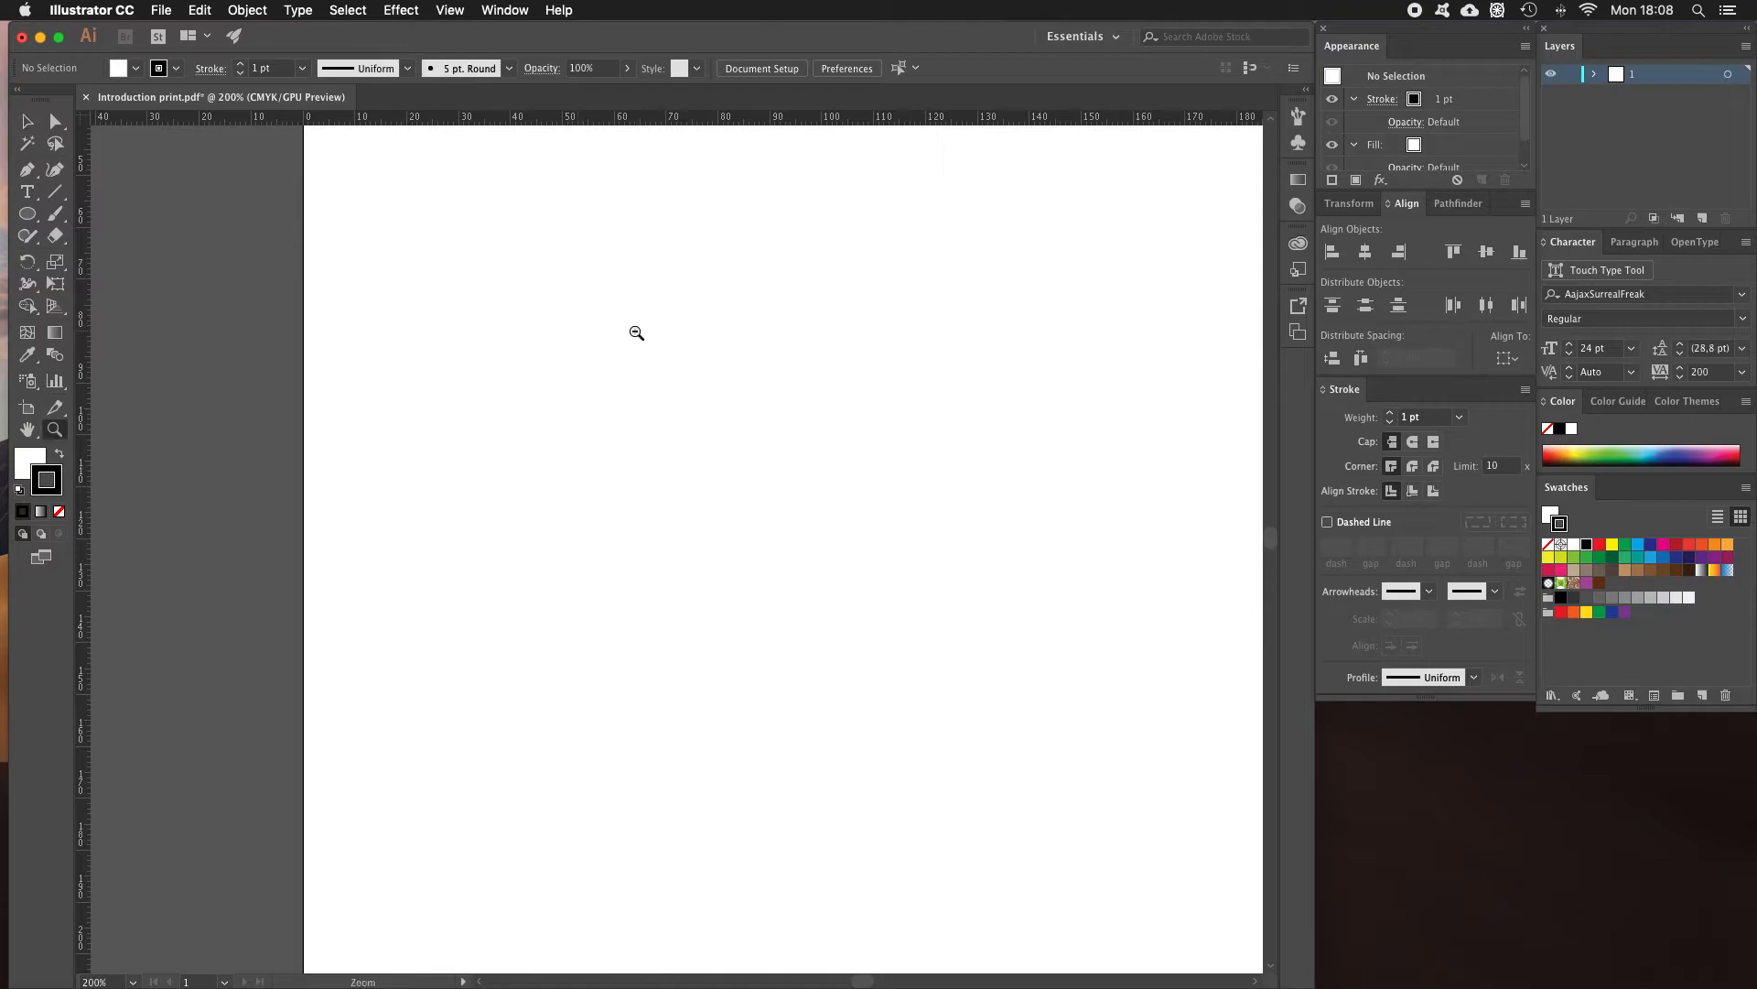
pyautogui.keyDown('alt'); pyautogui.click(678, 408); pyautogui.keyUp('alt')
pyautogui.scroll(-4, 678, 408)
pyautogui.hscroll(4, 678, 408)
pyautogui.press('v')
pyautogui.click(28, 170)
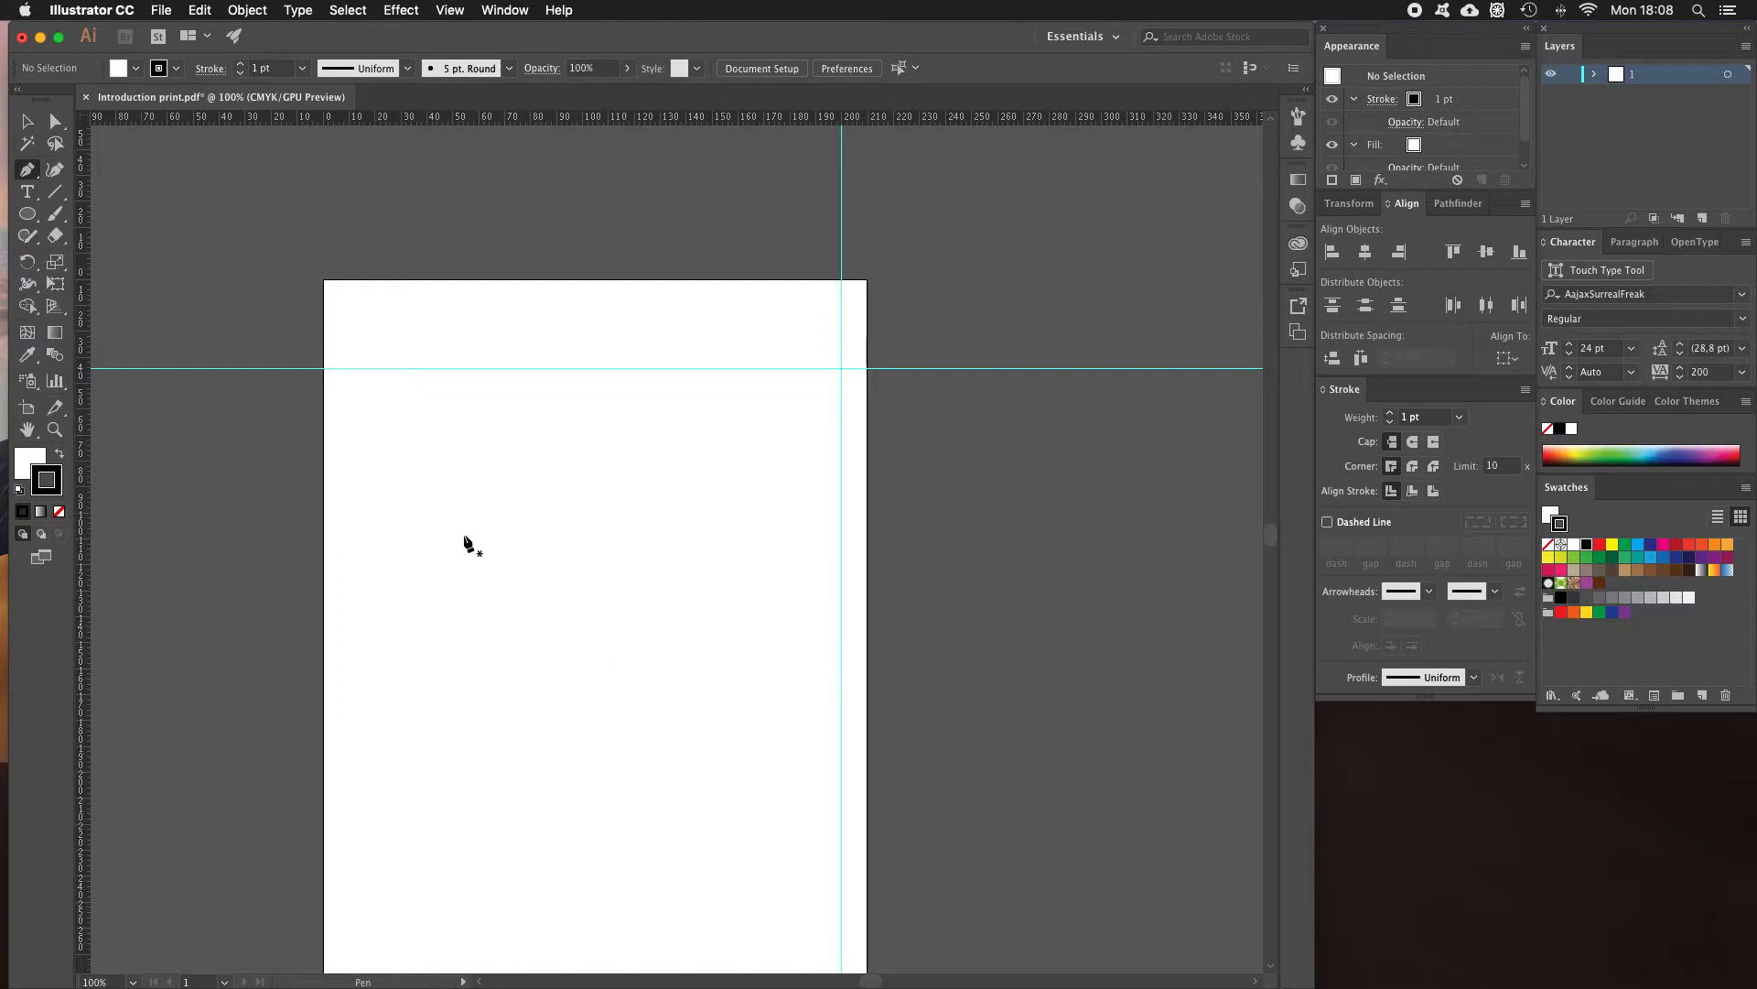
pyautogui.click(375, 425)
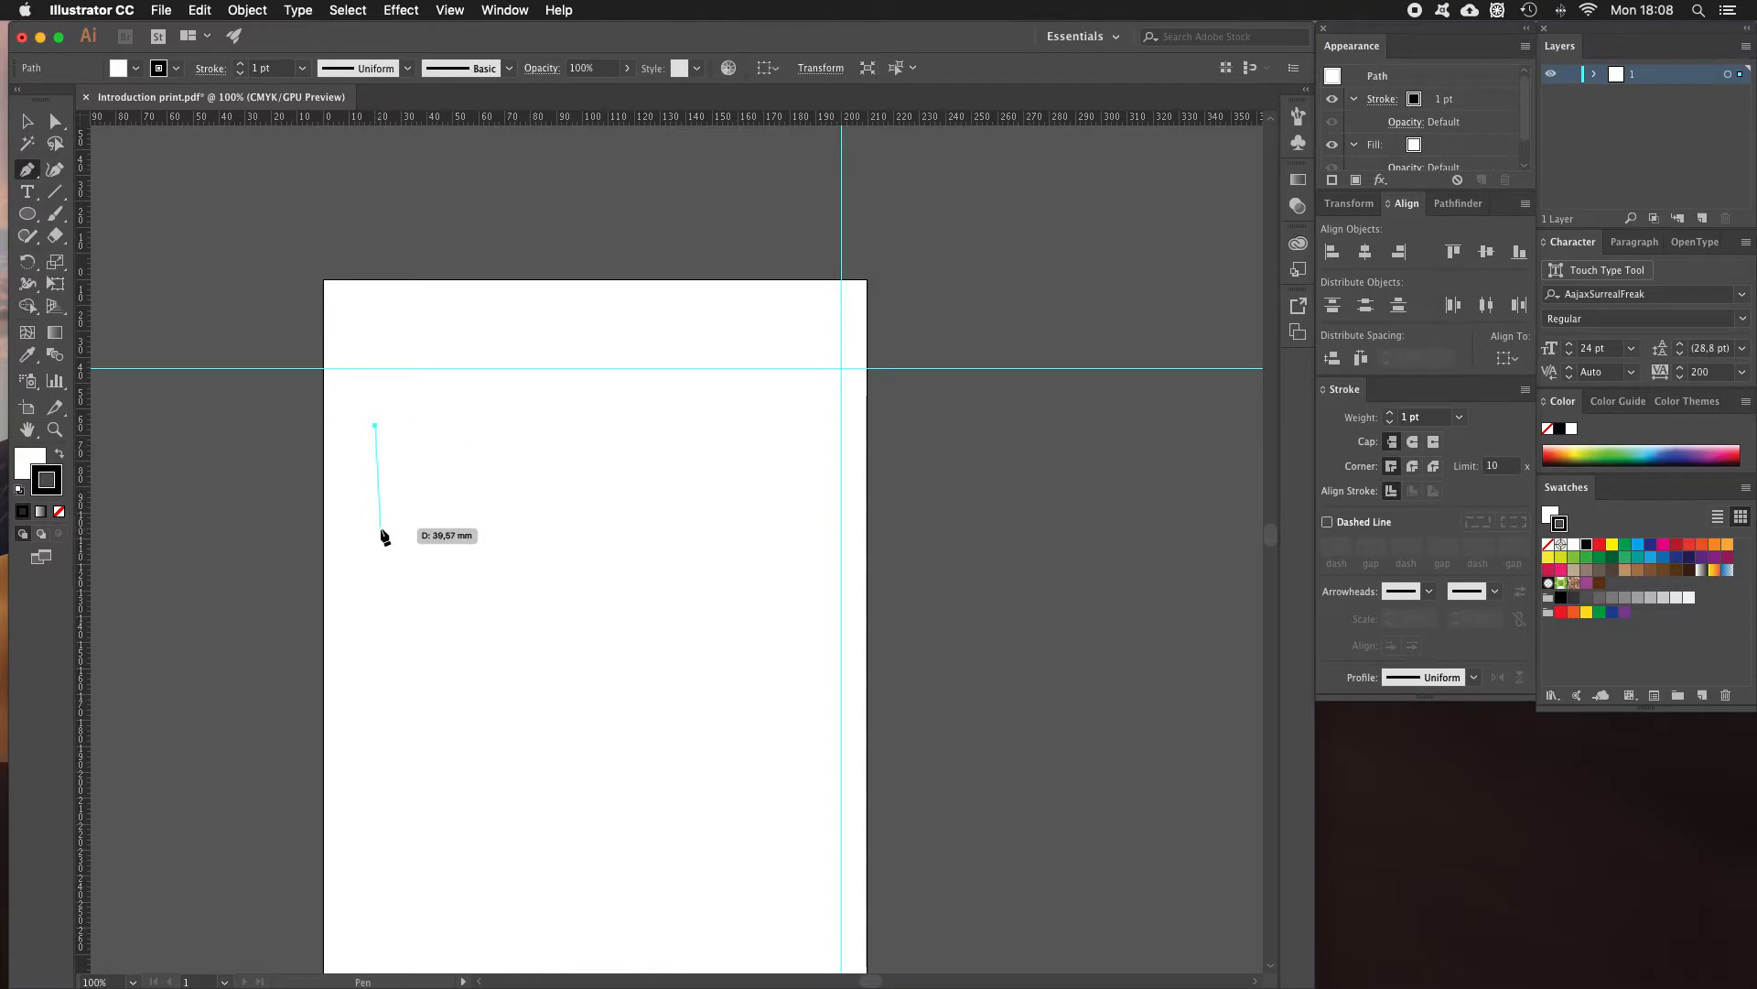
pyautogui.click(757, 770)
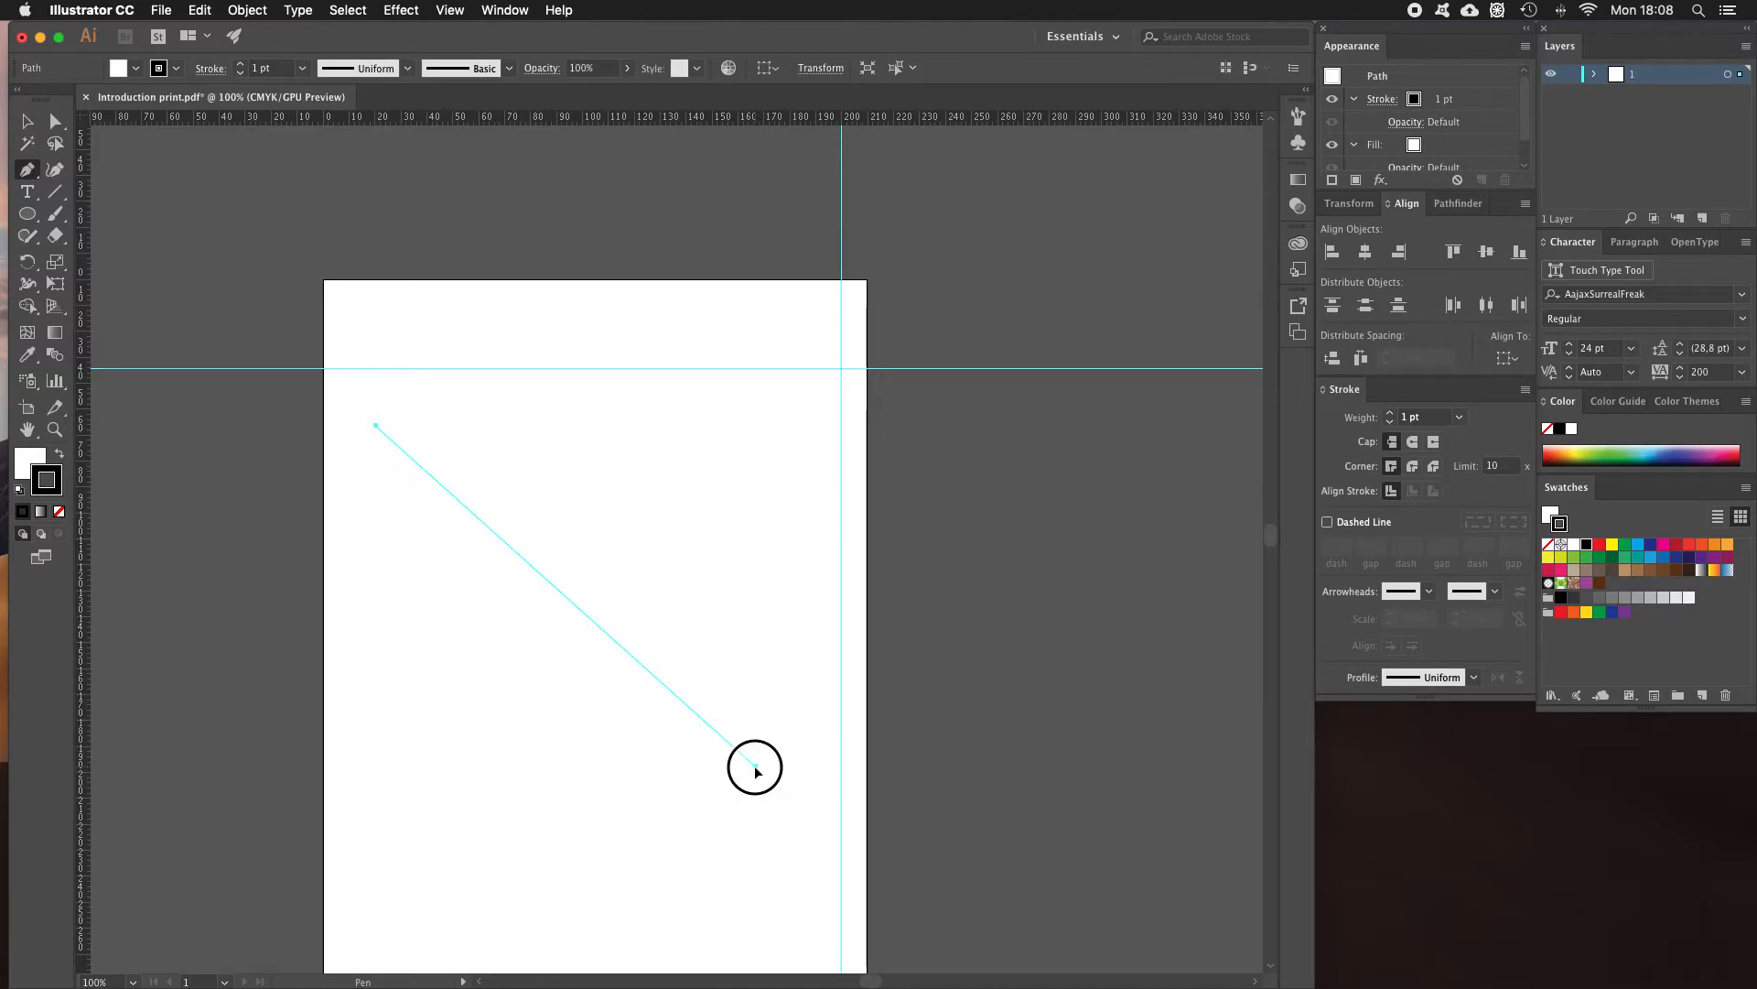
pyautogui.moveTo(757, 770); pyautogui.dragTo(1115, 753)
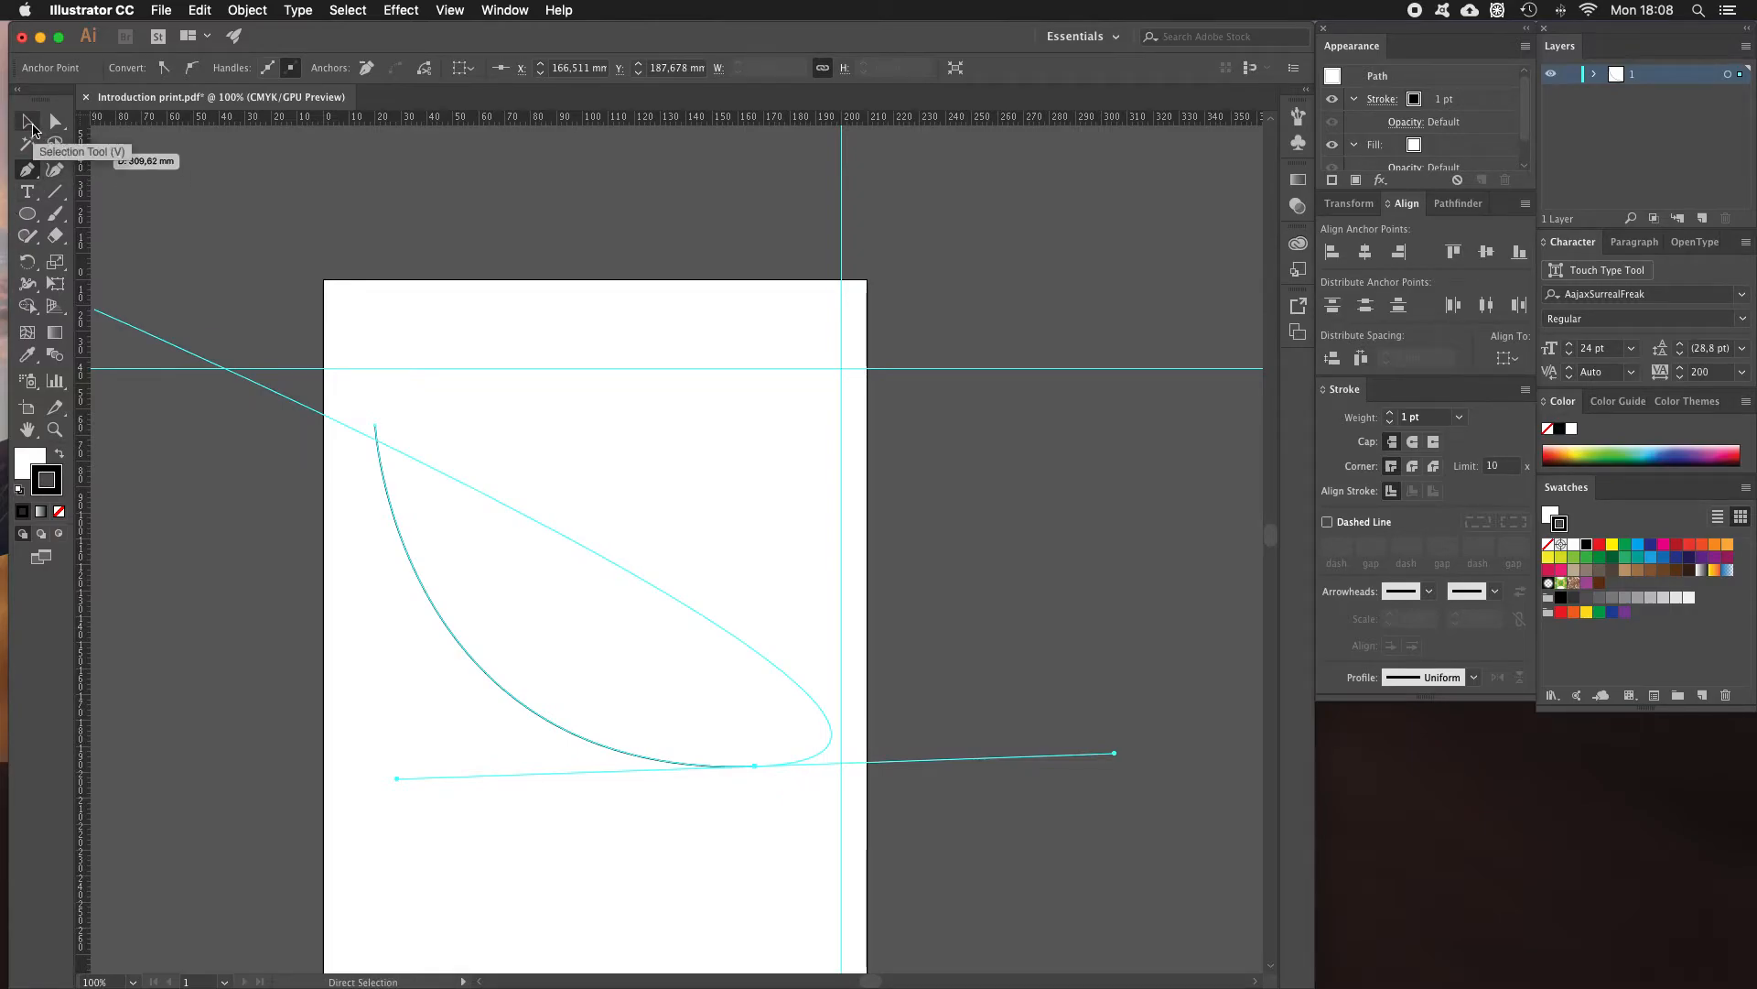
# Deselect the curve and reselect it as a whole object with the Selection tool.
pyautogui.click(26, 128)
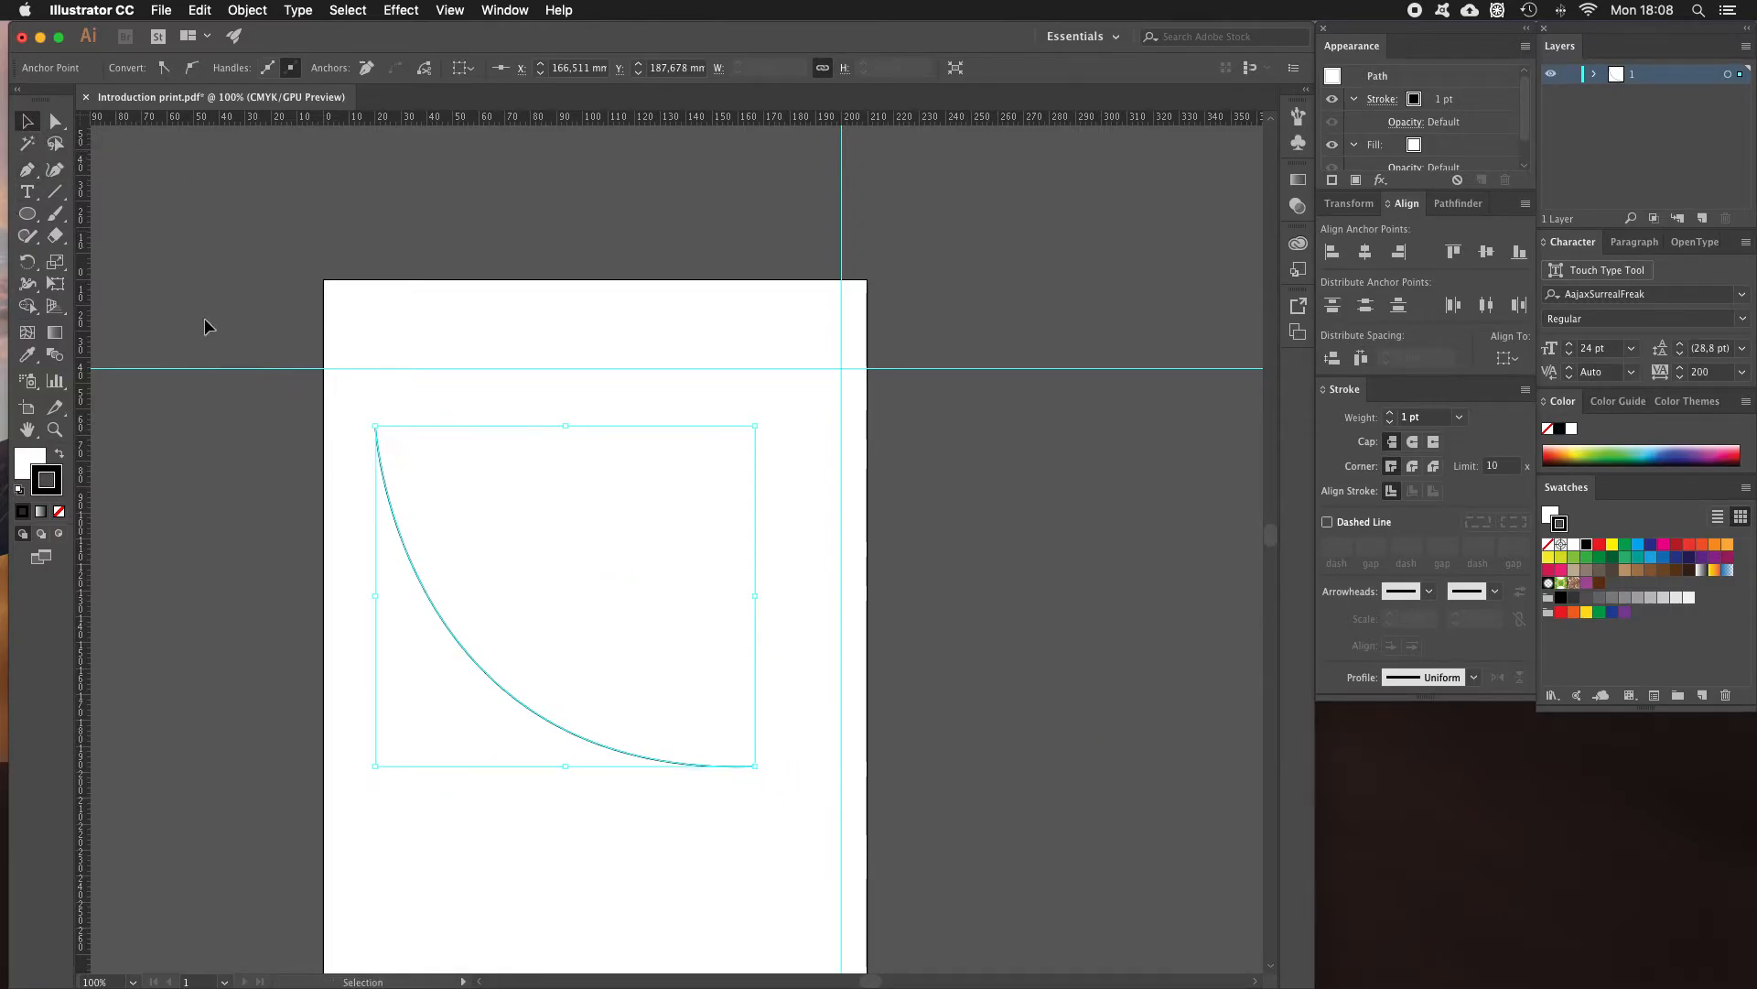
pyautogui.click(219, 329)
pyautogui.click(415, 569)
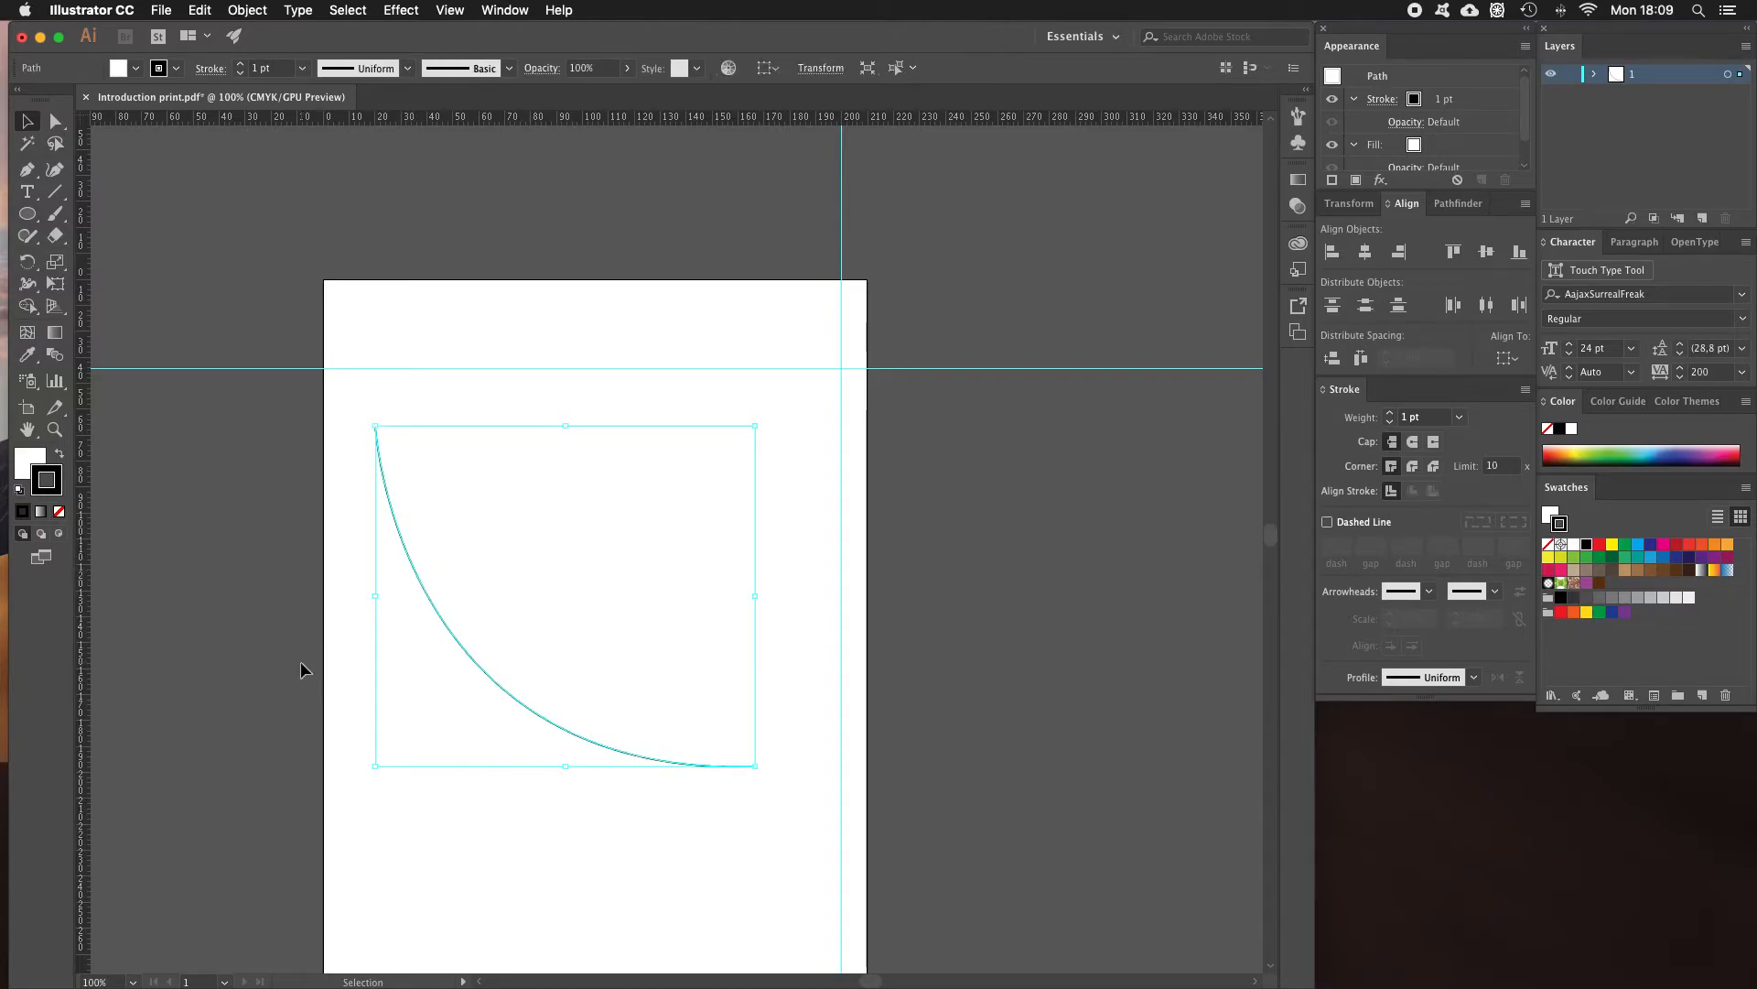
# Lengthen and tilt both direction handles of the curve's lower end anchor with the Direct Selection tool, and delete the curve.
pyautogui.click(55, 121)
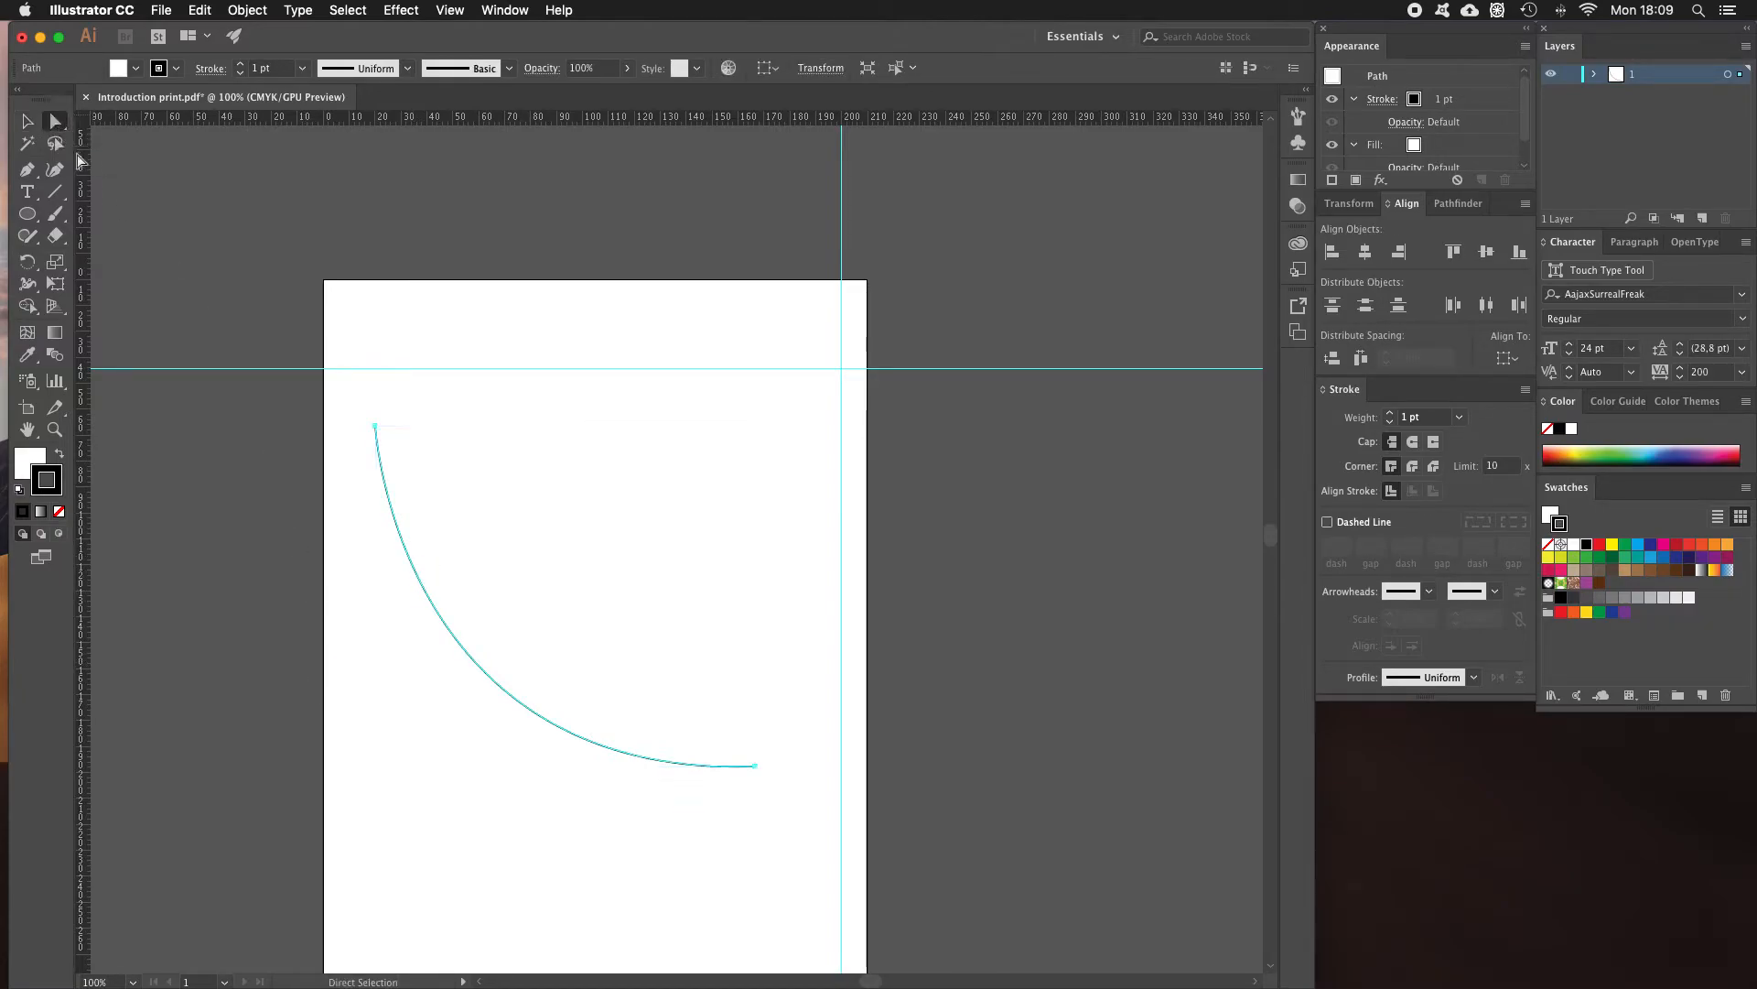
pyautogui.click(754, 766)
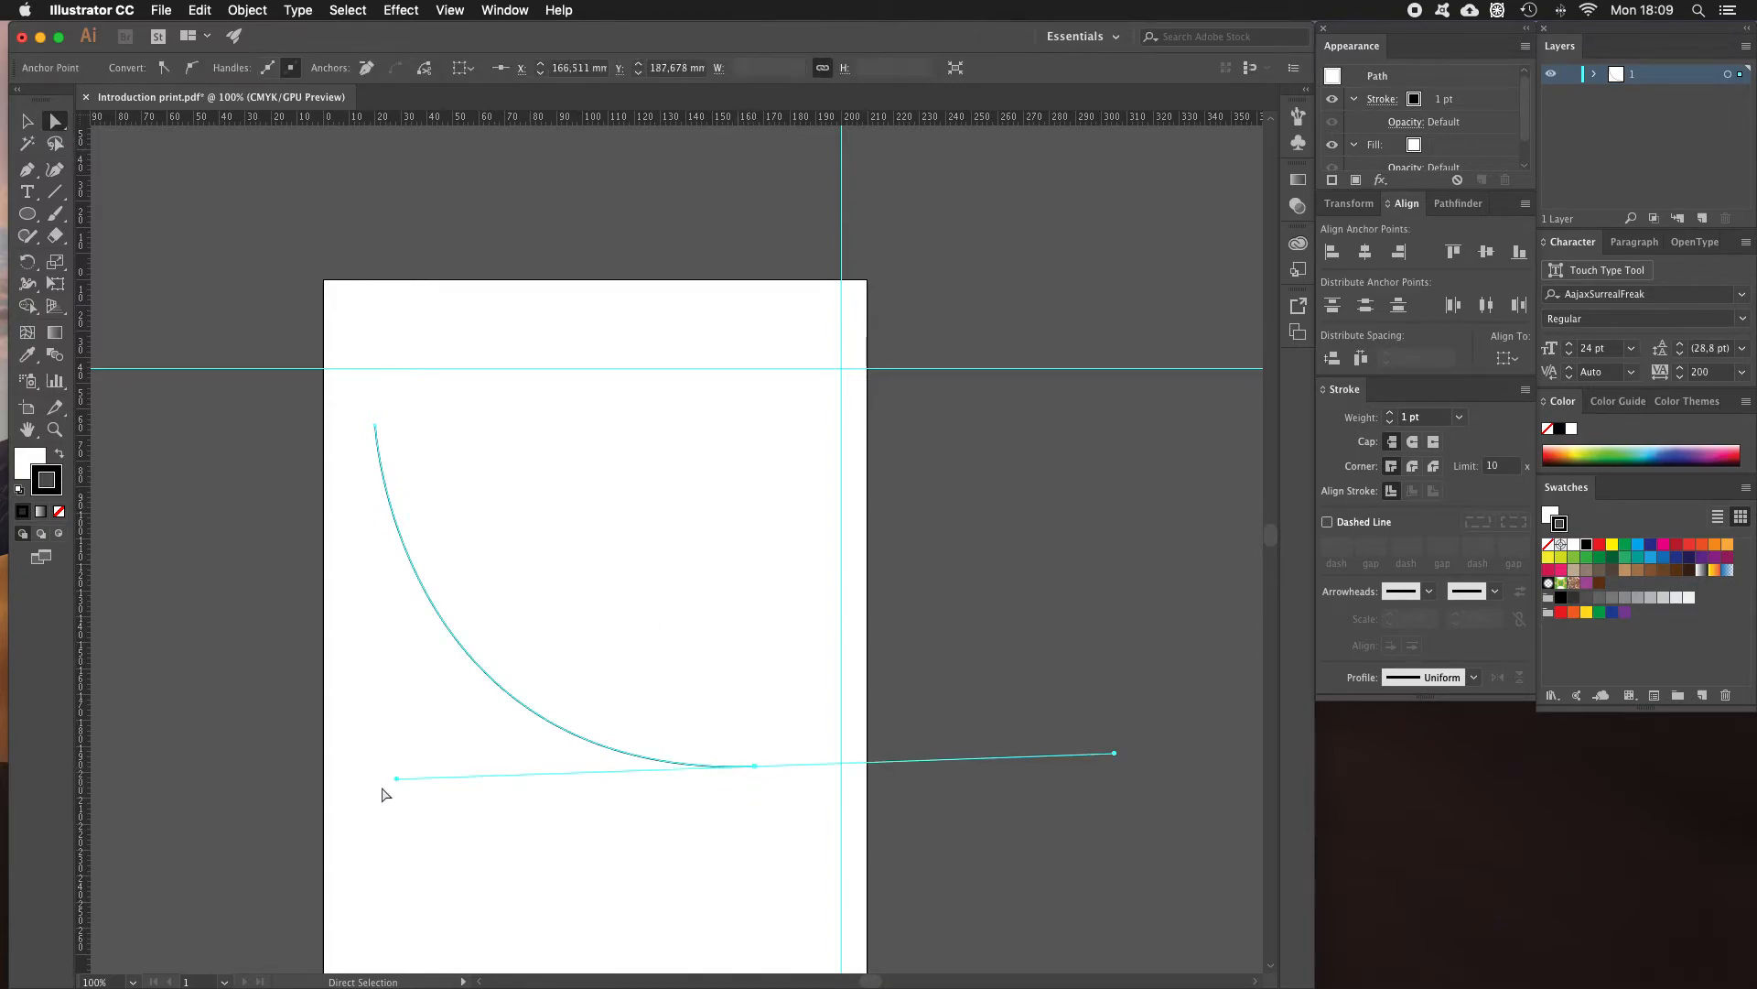
pyautogui.moveTo(396, 778); pyautogui.dragTo(258, 805)
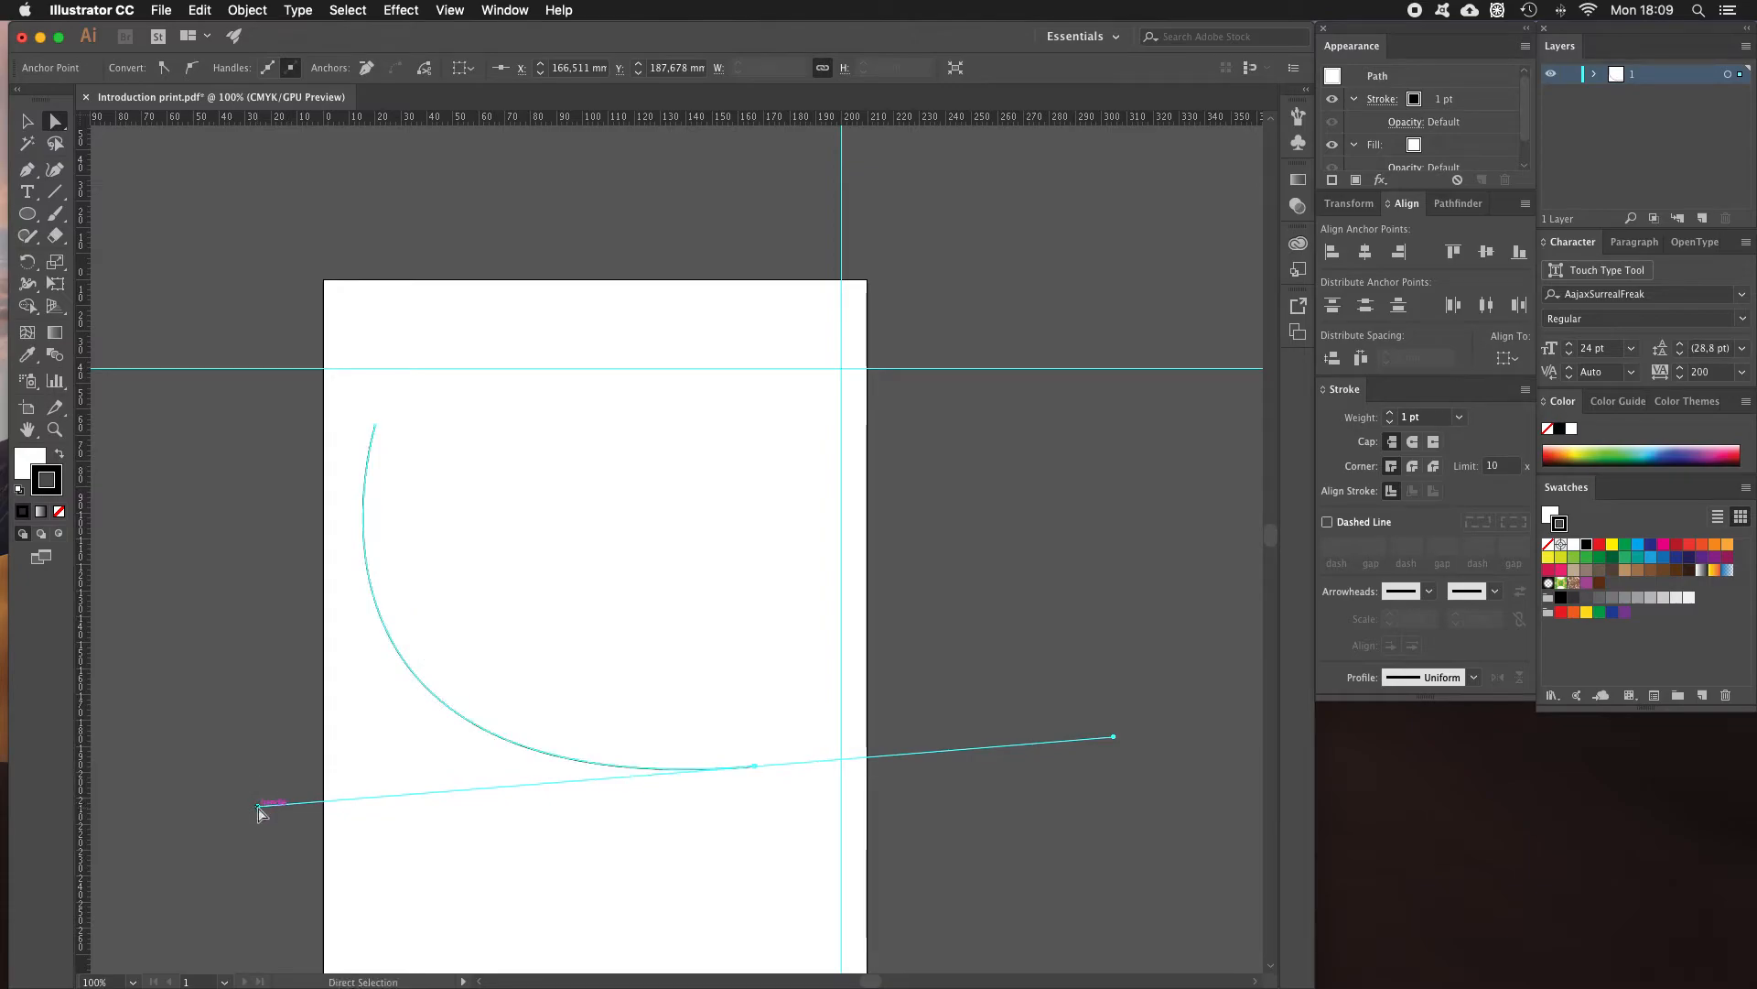
pyautogui.moveTo(1114, 736)
pyautogui.mouseDown()
pyautogui.moveTo(1018, 677)
pyautogui.moveTo(911, 647)
pyautogui.moveTo(1137, 718)
pyautogui.mouseUp()
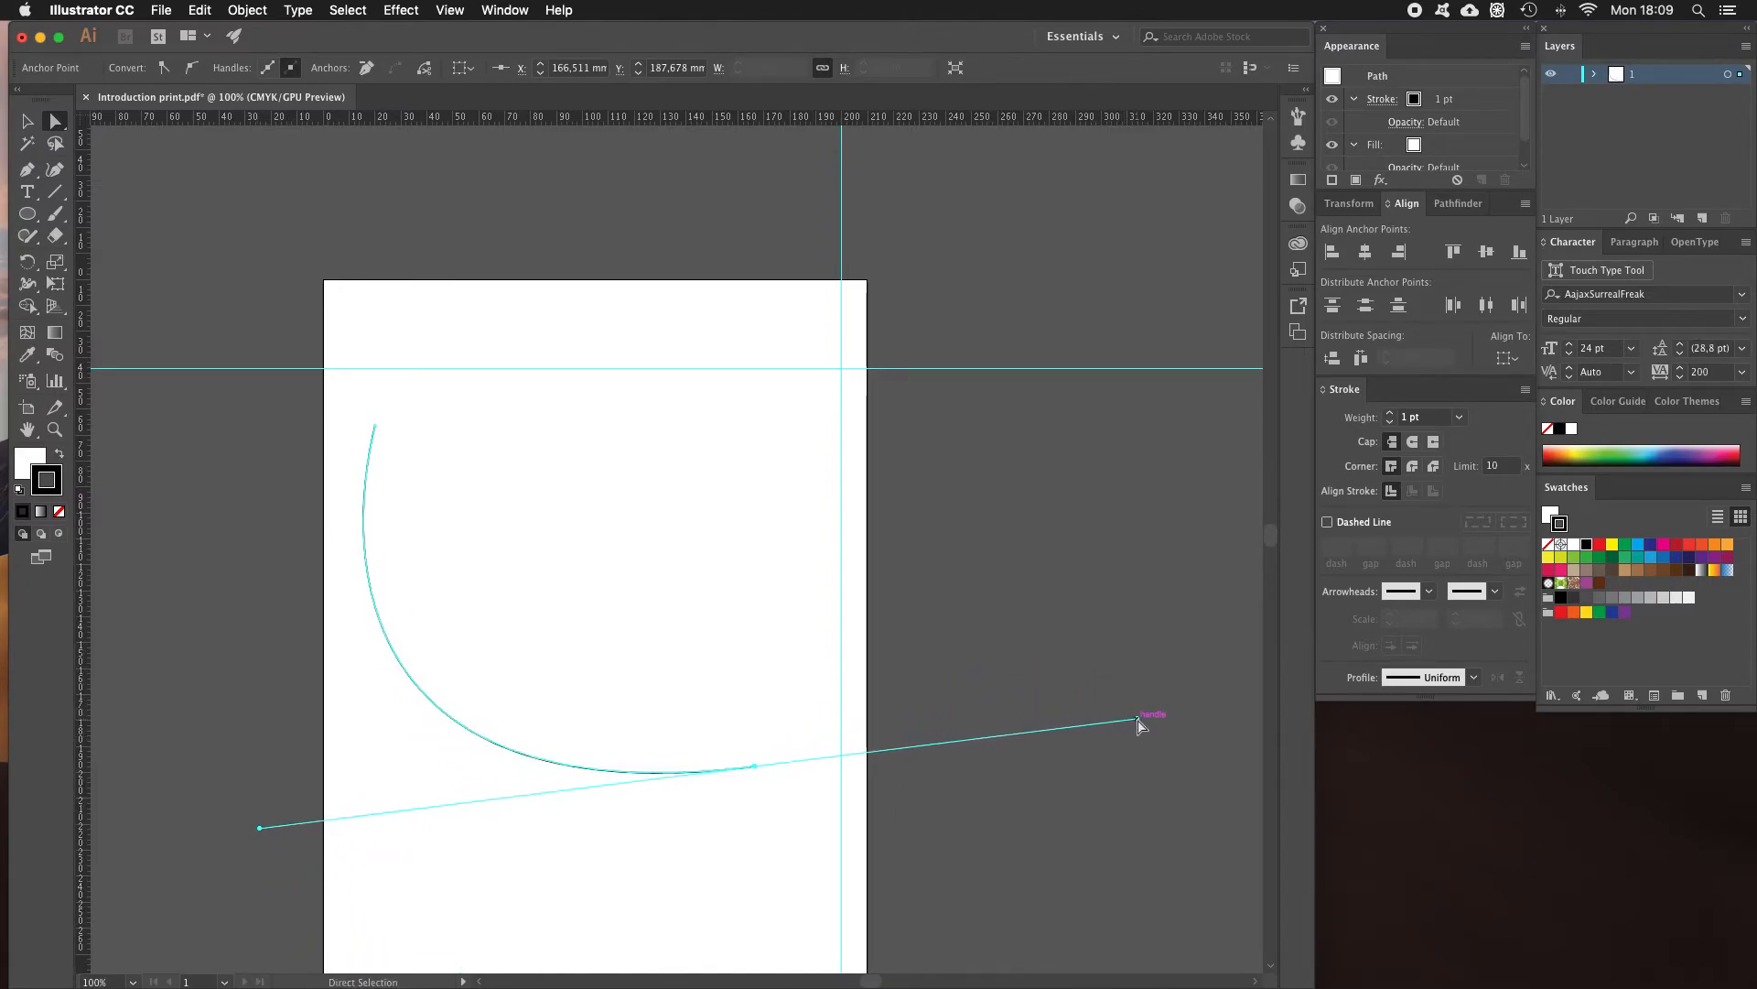
pyautogui.click(28, 121)
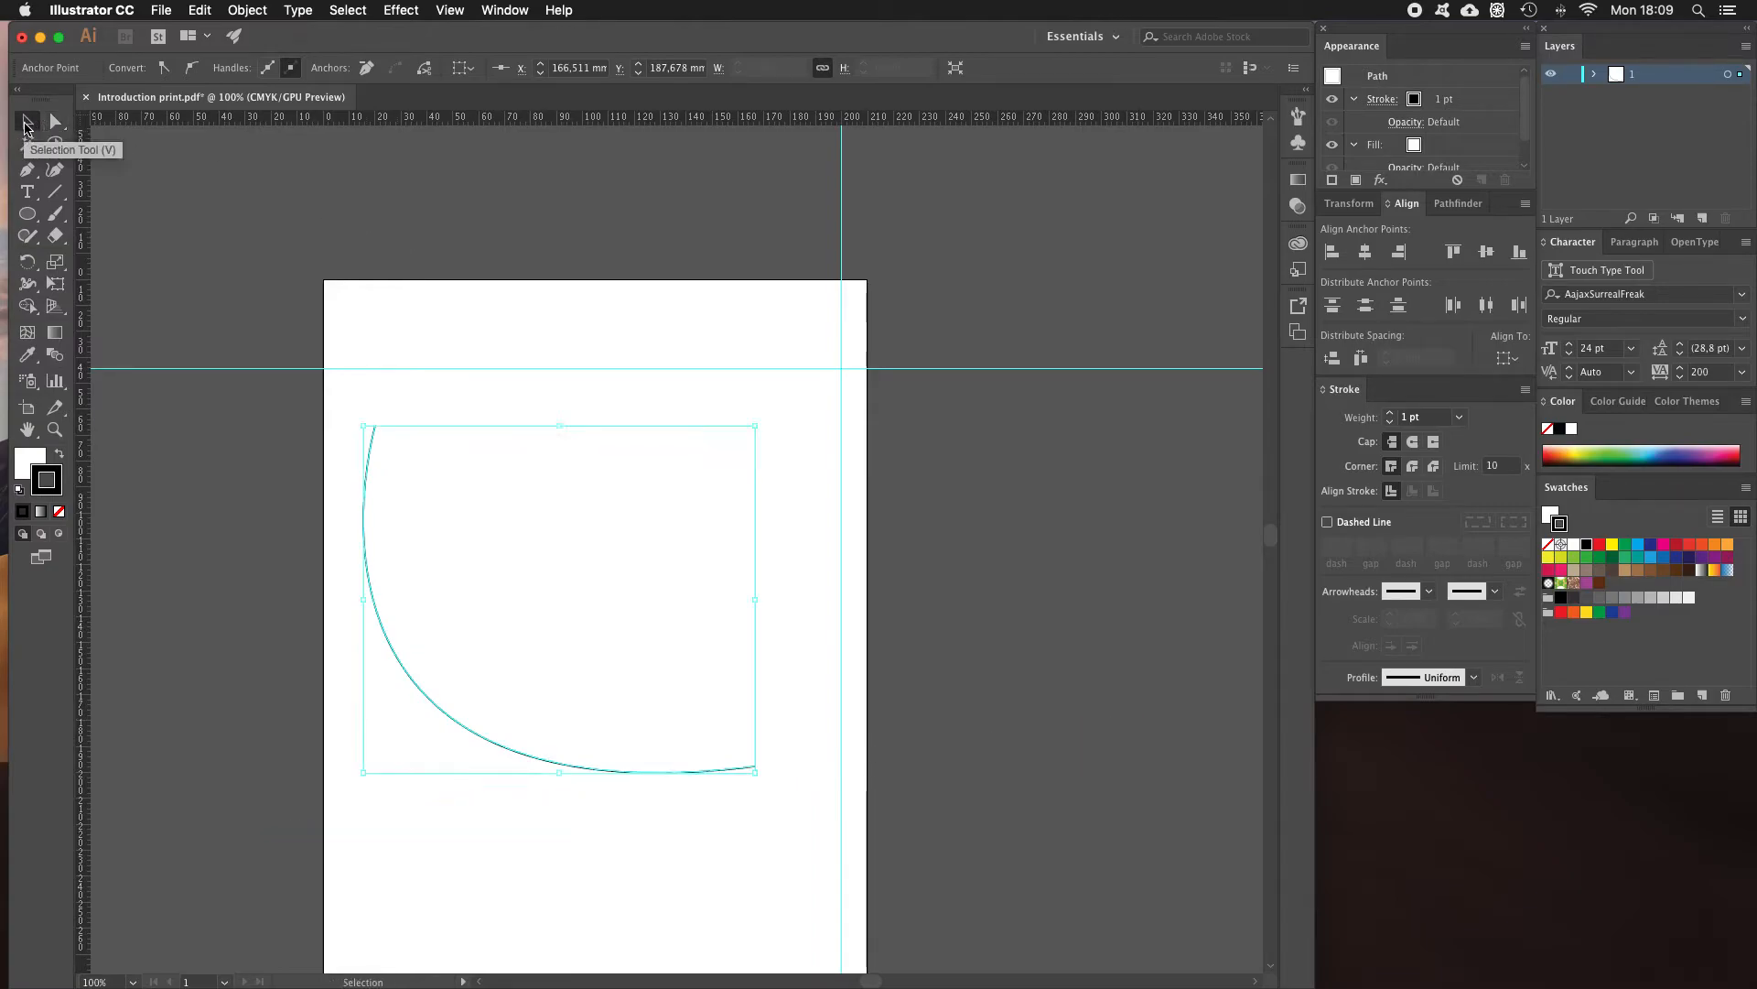
pyautogui.press('Delete')
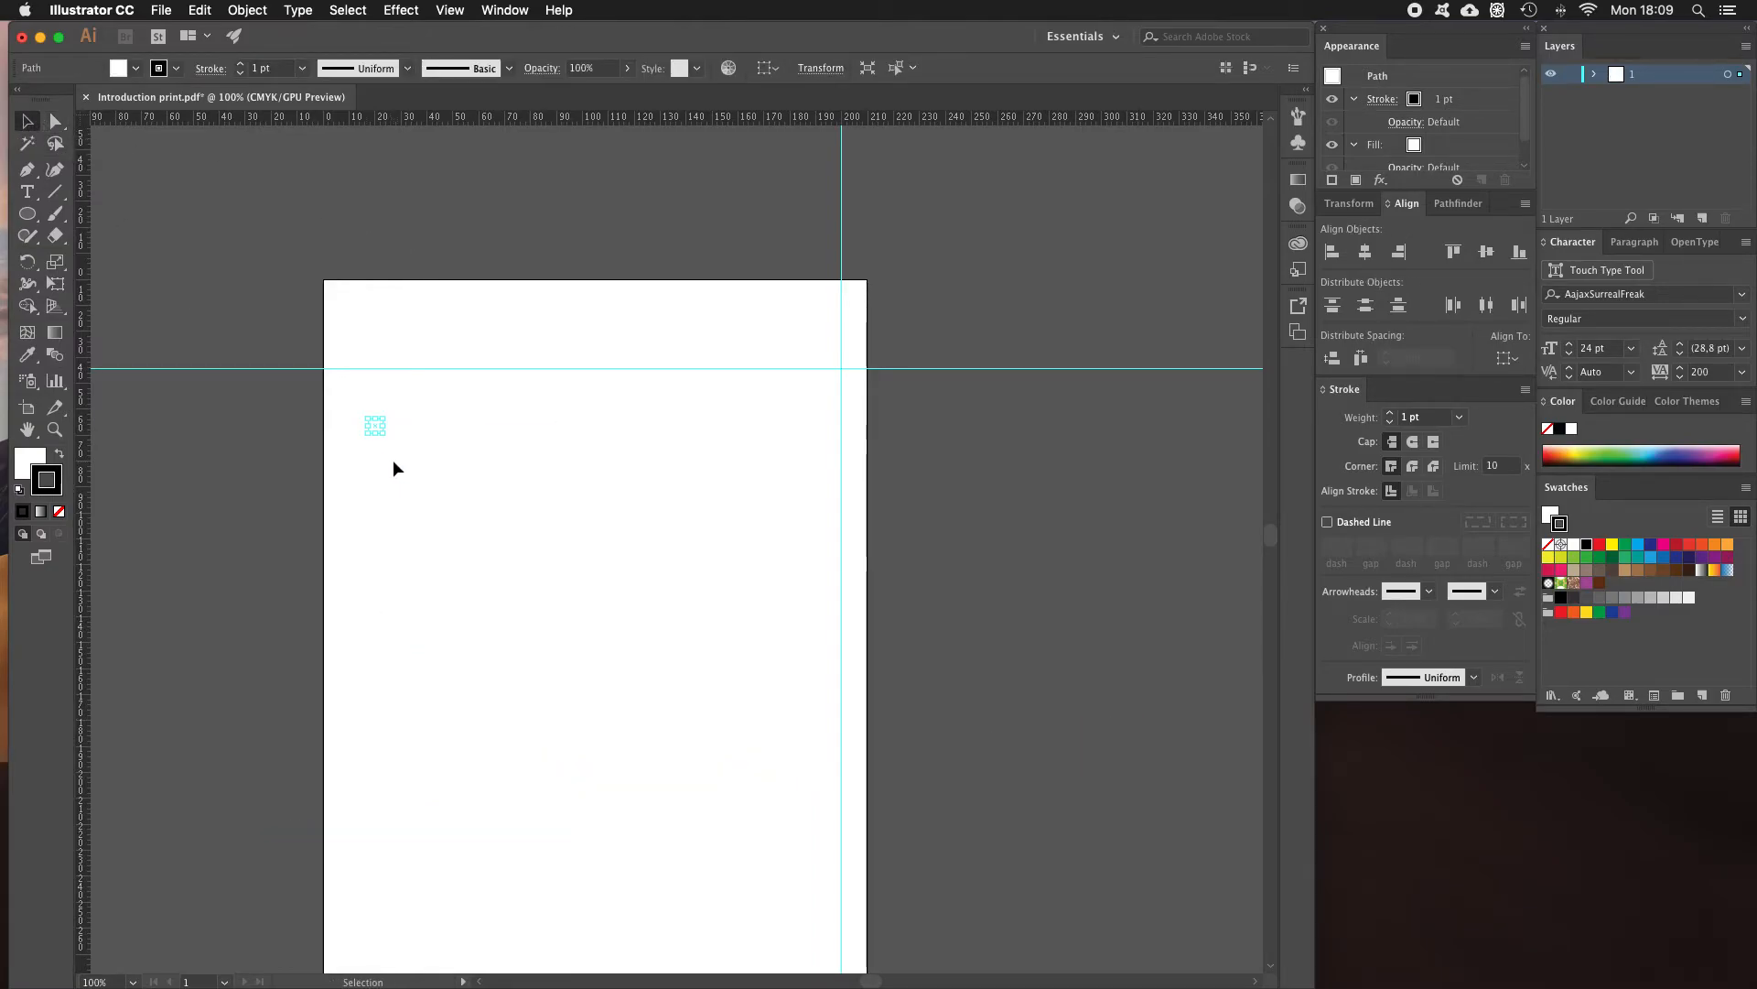
# Draw another two-point curved path with the Pen tool, ending at about X 179 mm, Y 211 mm.
pyautogui.click(27, 169)
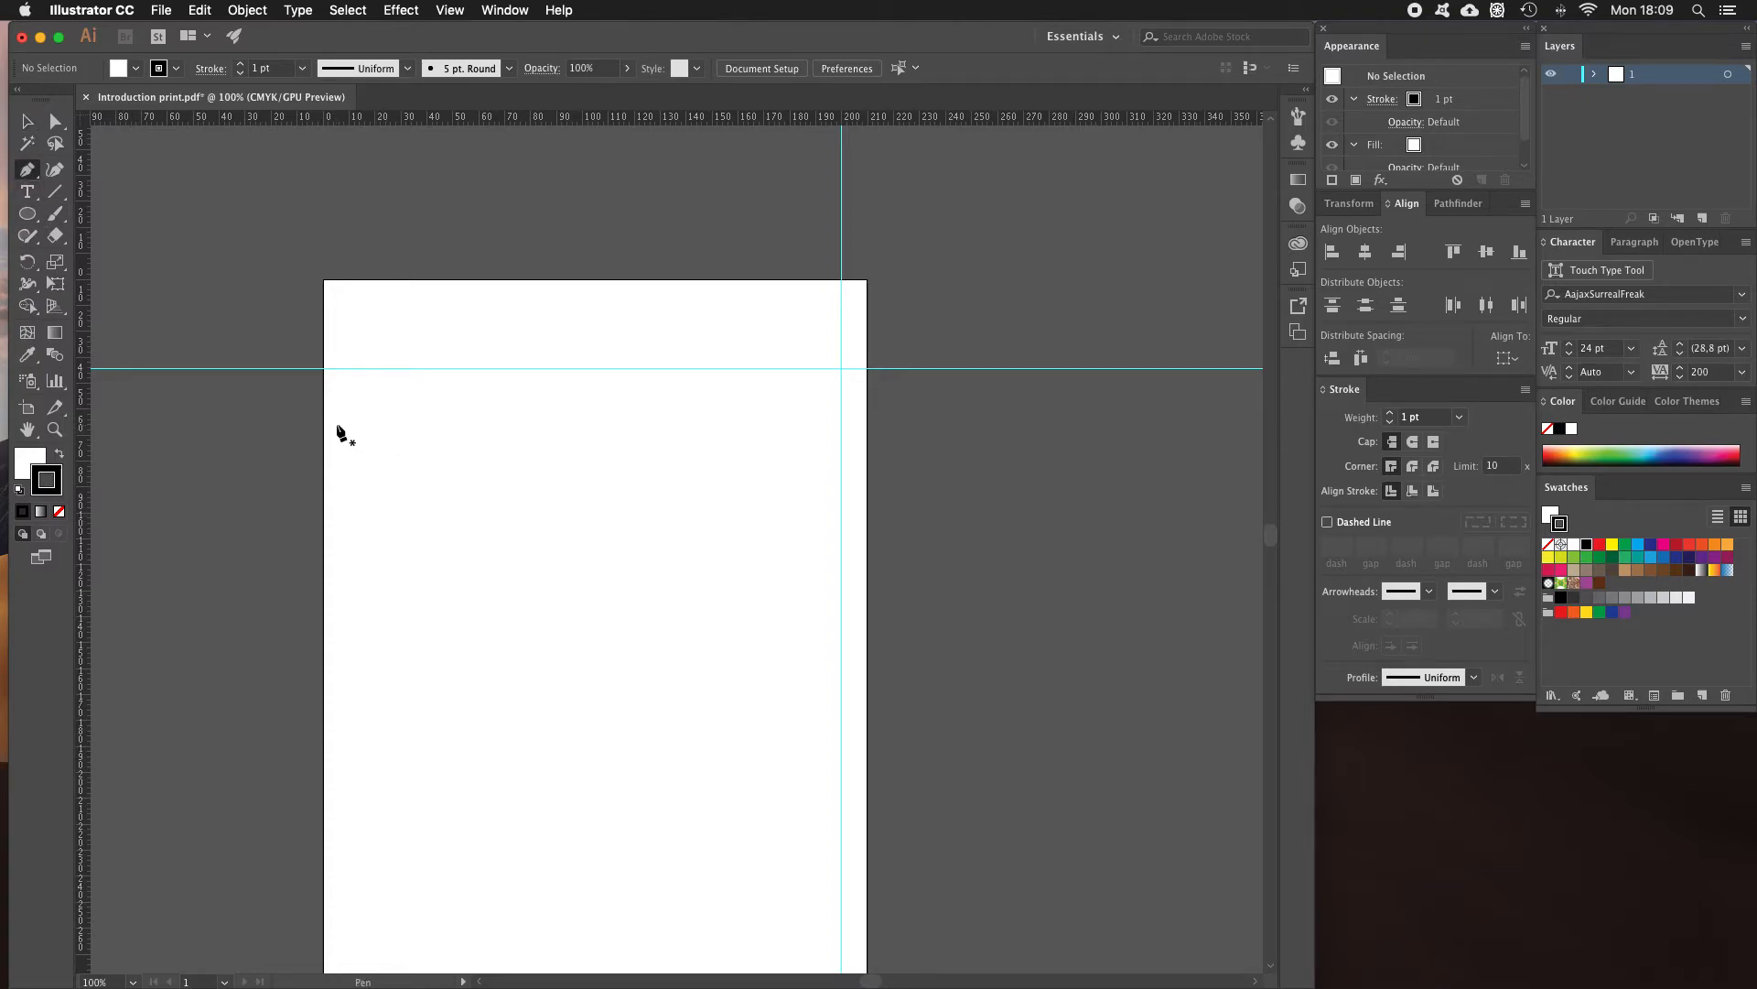
pyautogui.scroll(-2, 353, 430)
pyautogui.click(366, 387)
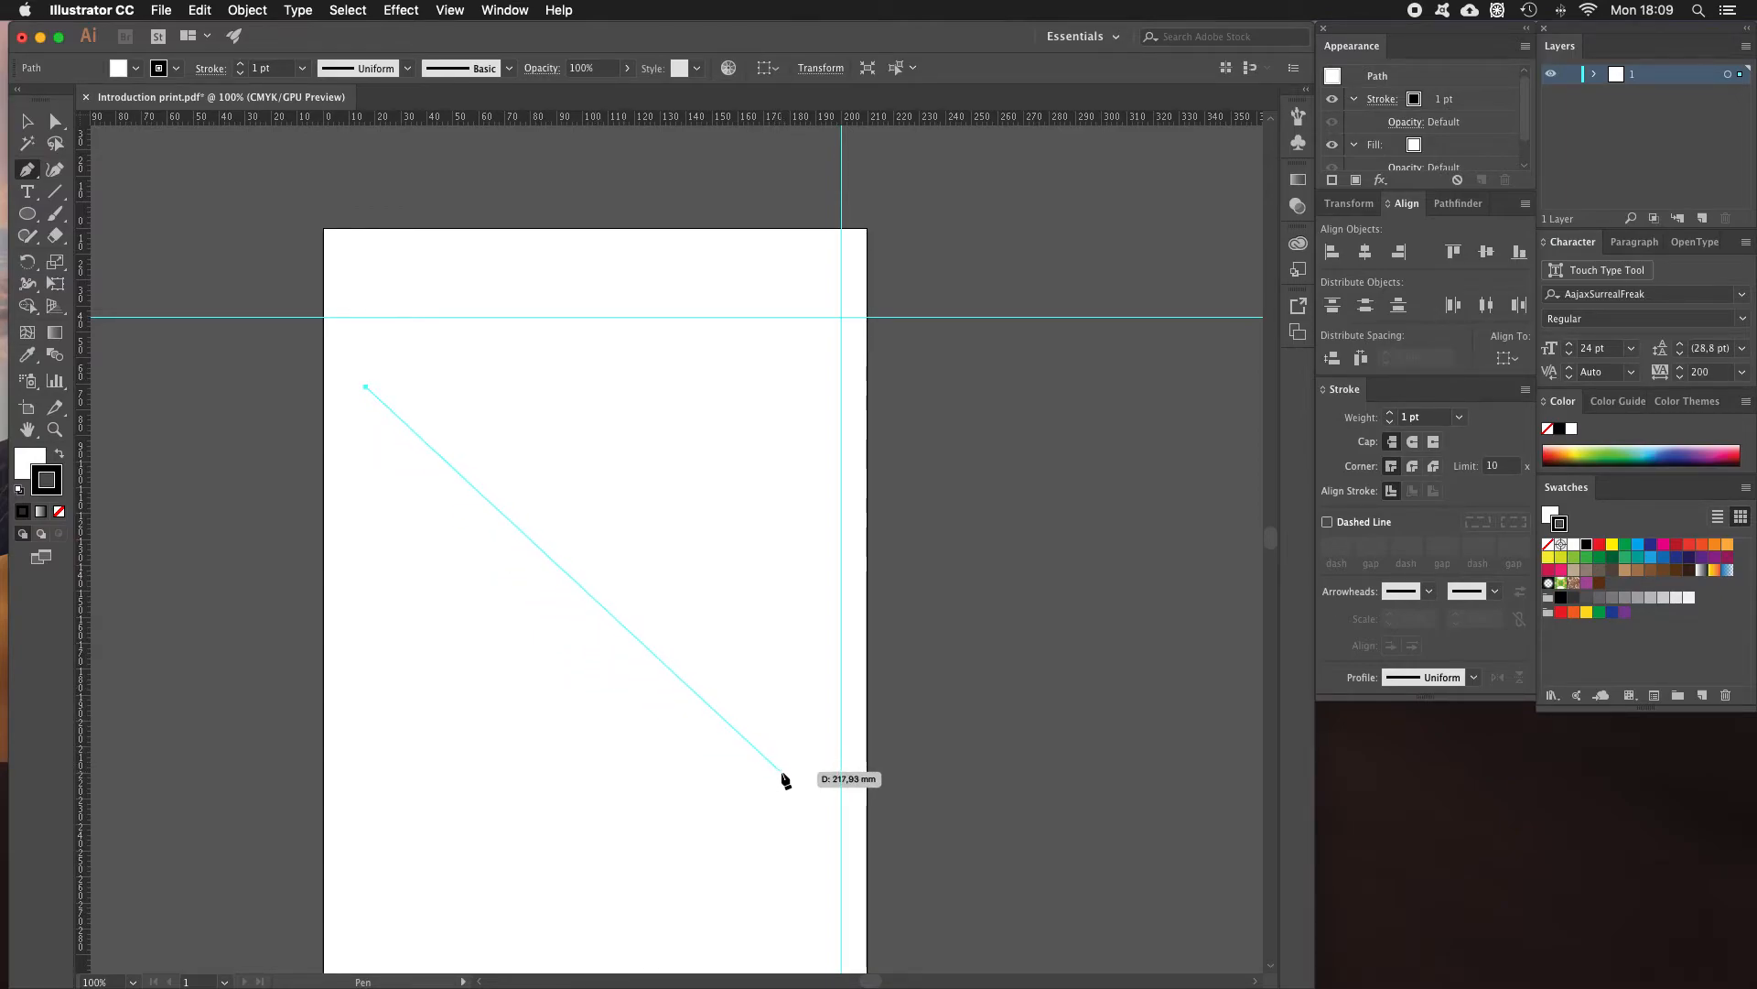
pyautogui.click(788, 775)
pyautogui.moveTo(787, 774)
pyautogui.mouseDown()
pyautogui.moveTo(832, 759)
pyautogui.moveTo(1098, 793)
pyautogui.moveTo(1150, 760)
pyautogui.moveTo(1196, 785)
pyautogui.mouseUp()
# Select the new curved path with the Selection tool and delete it.
pyautogui.click(28, 122)
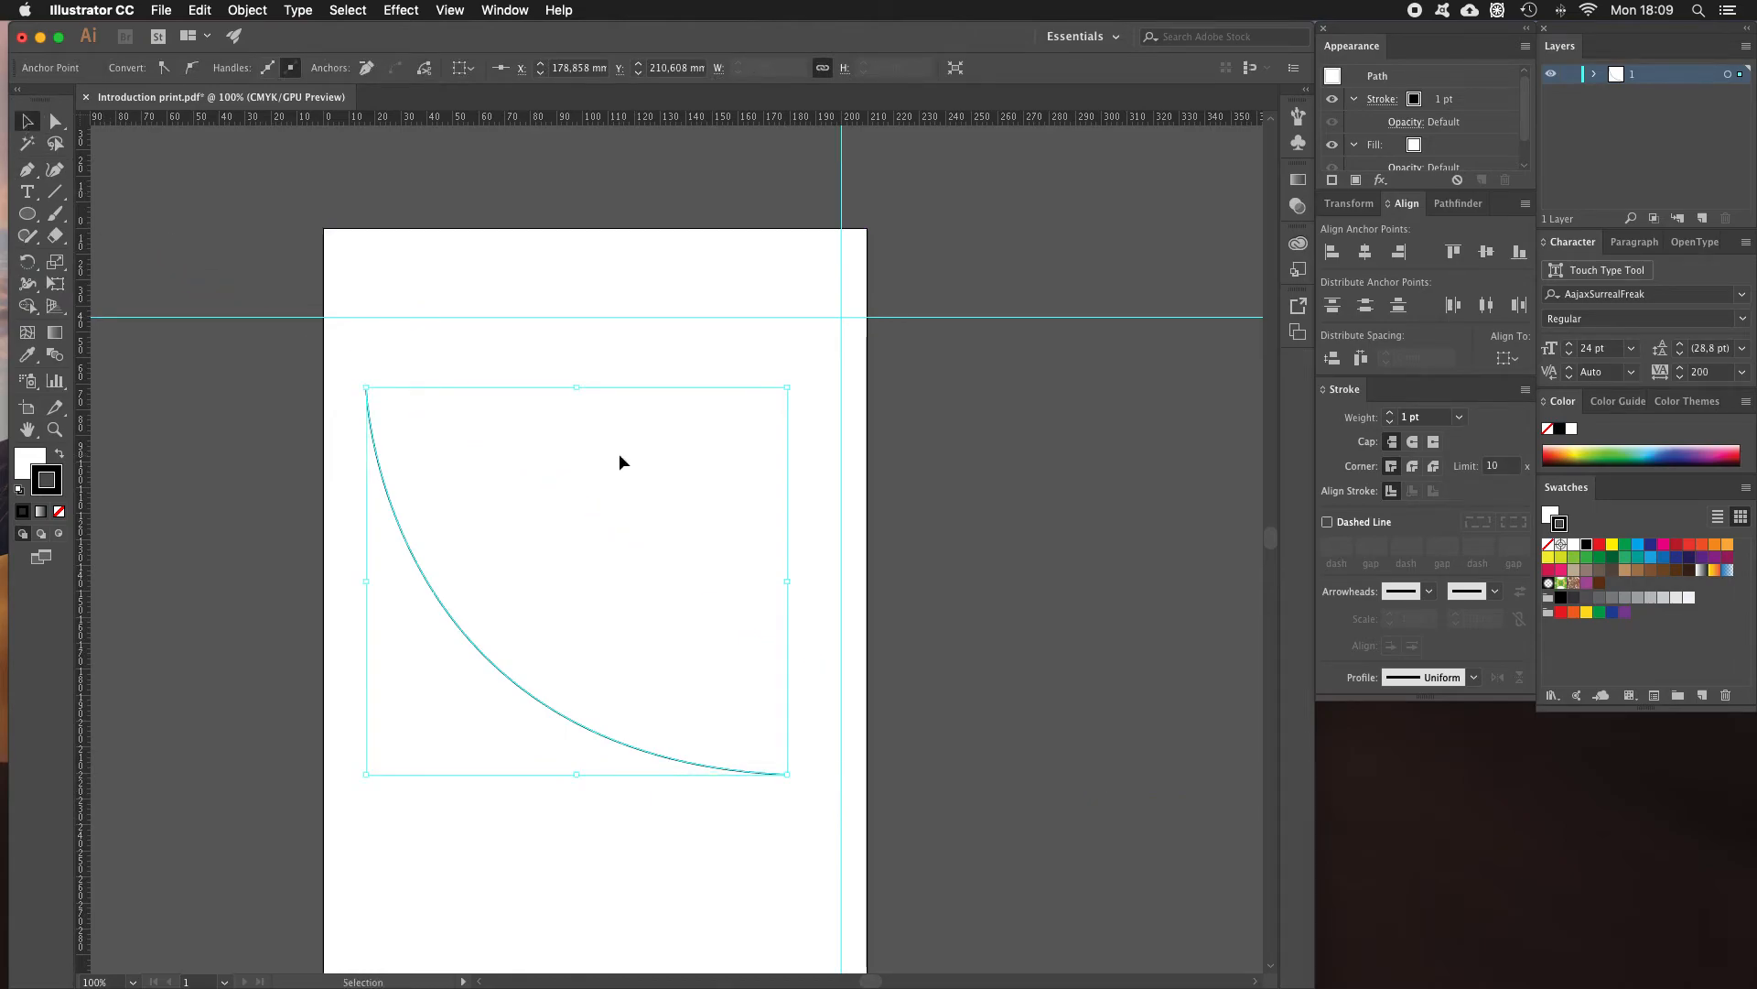
pyautogui.click(601, 361)
pyautogui.click(400, 537)
pyautogui.press('Delete')
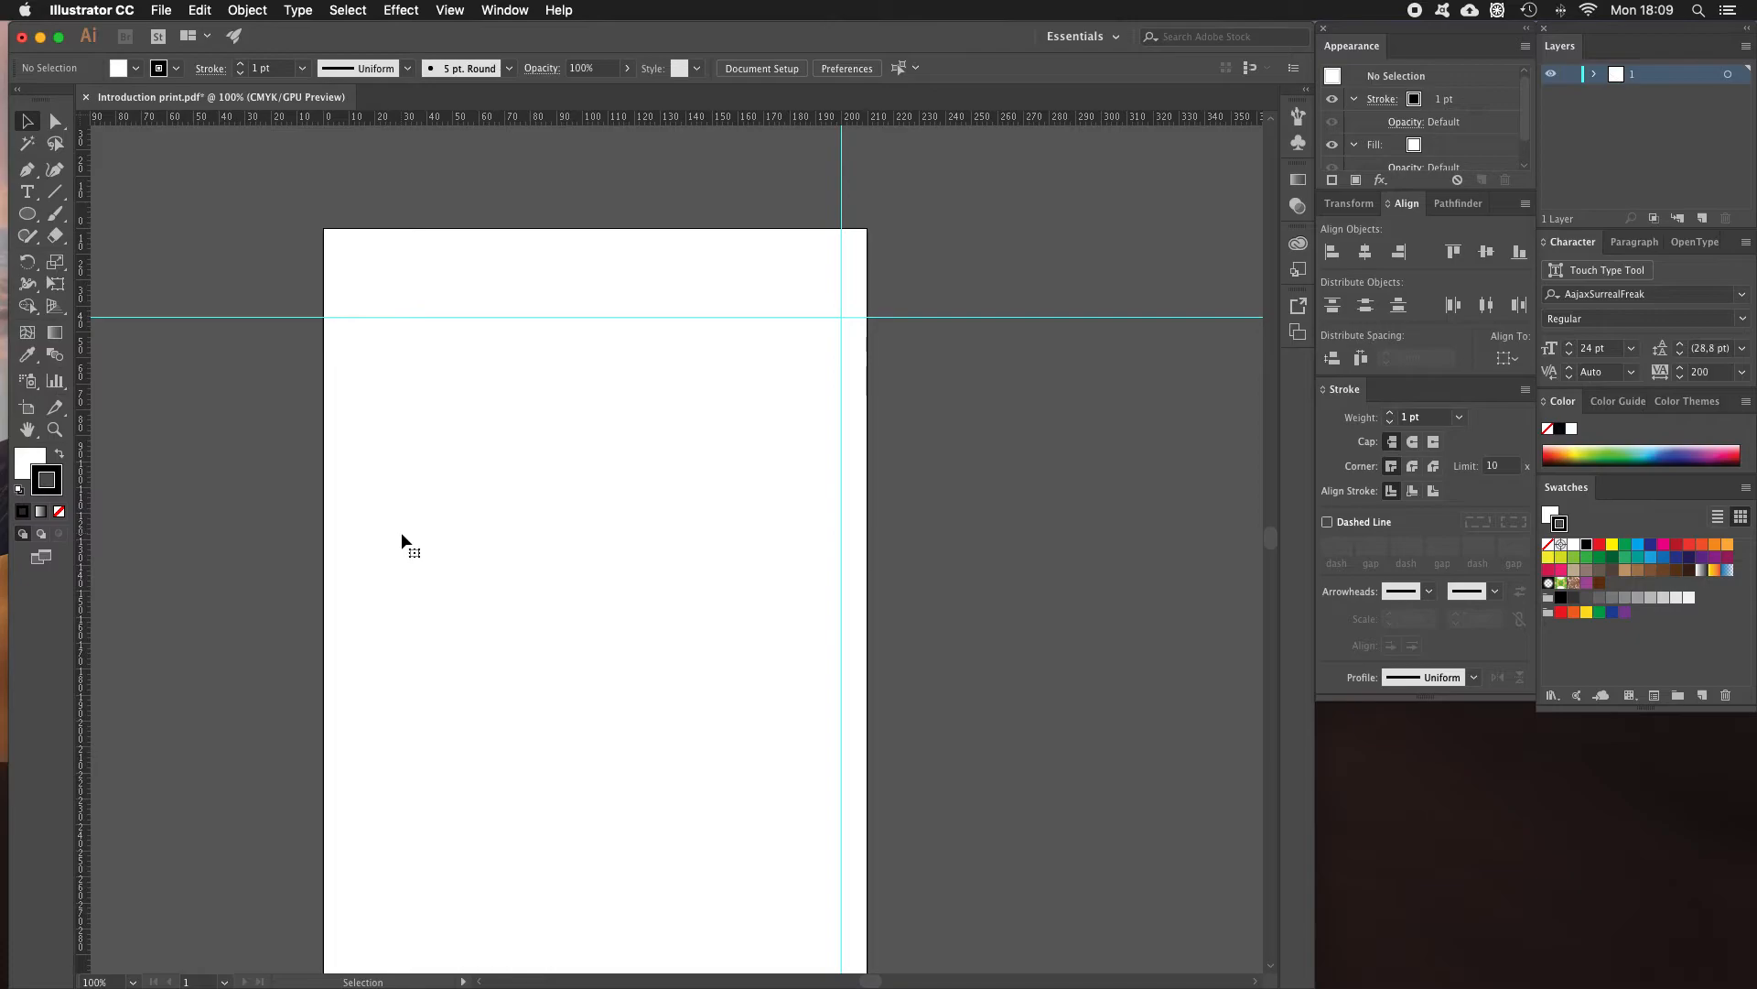
# Draw a straight horizontal line across the page with the Pen tool, ending at about X 186 mm, Y 119 mm, and deselect it.
pyautogui.click(27, 170)
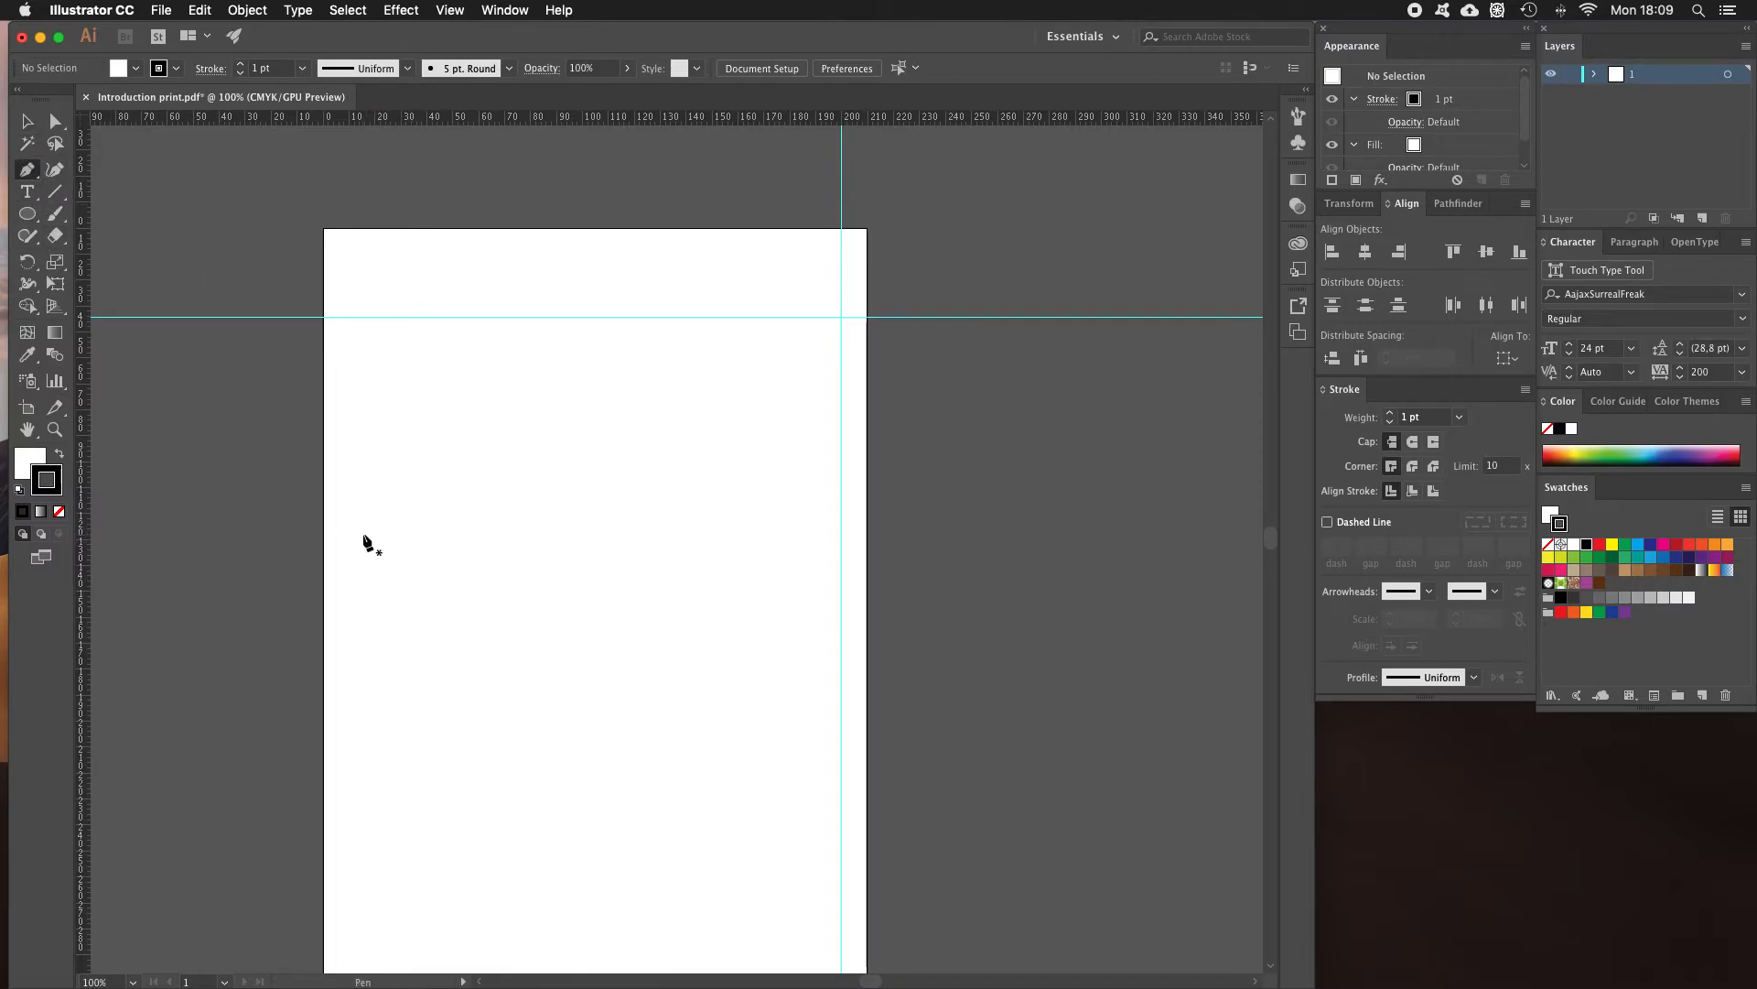
pyautogui.click(355, 534)
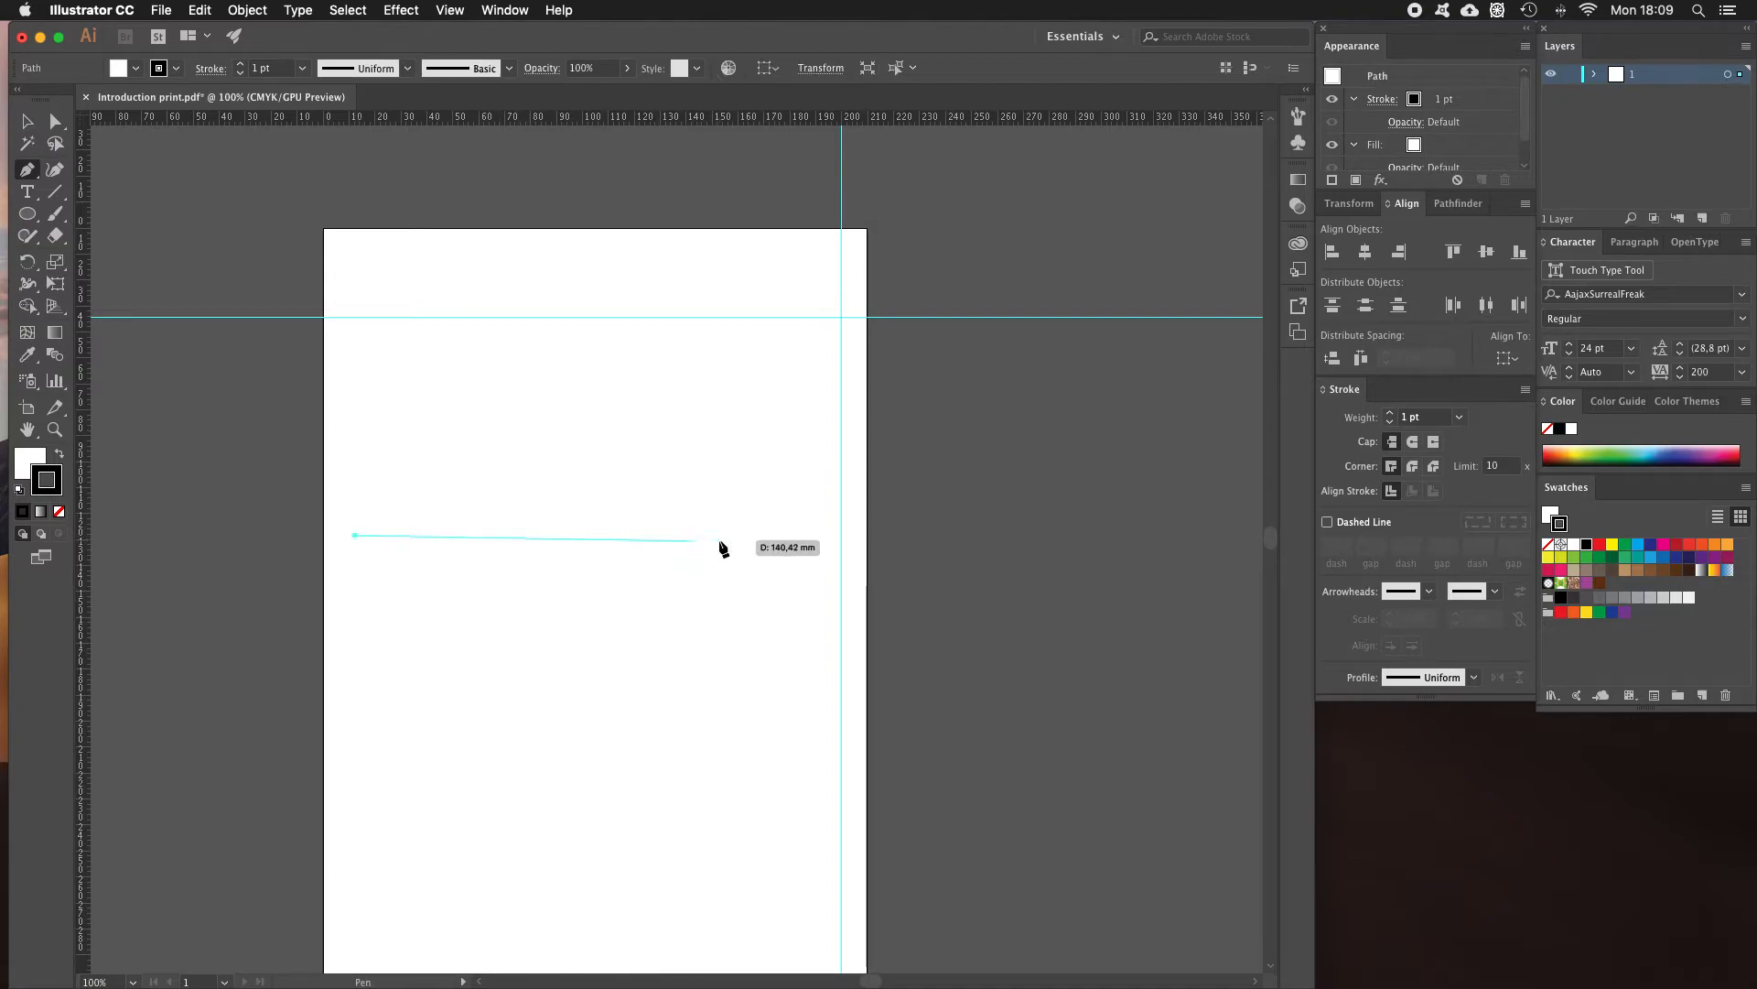
pyautogui.click(806, 536)
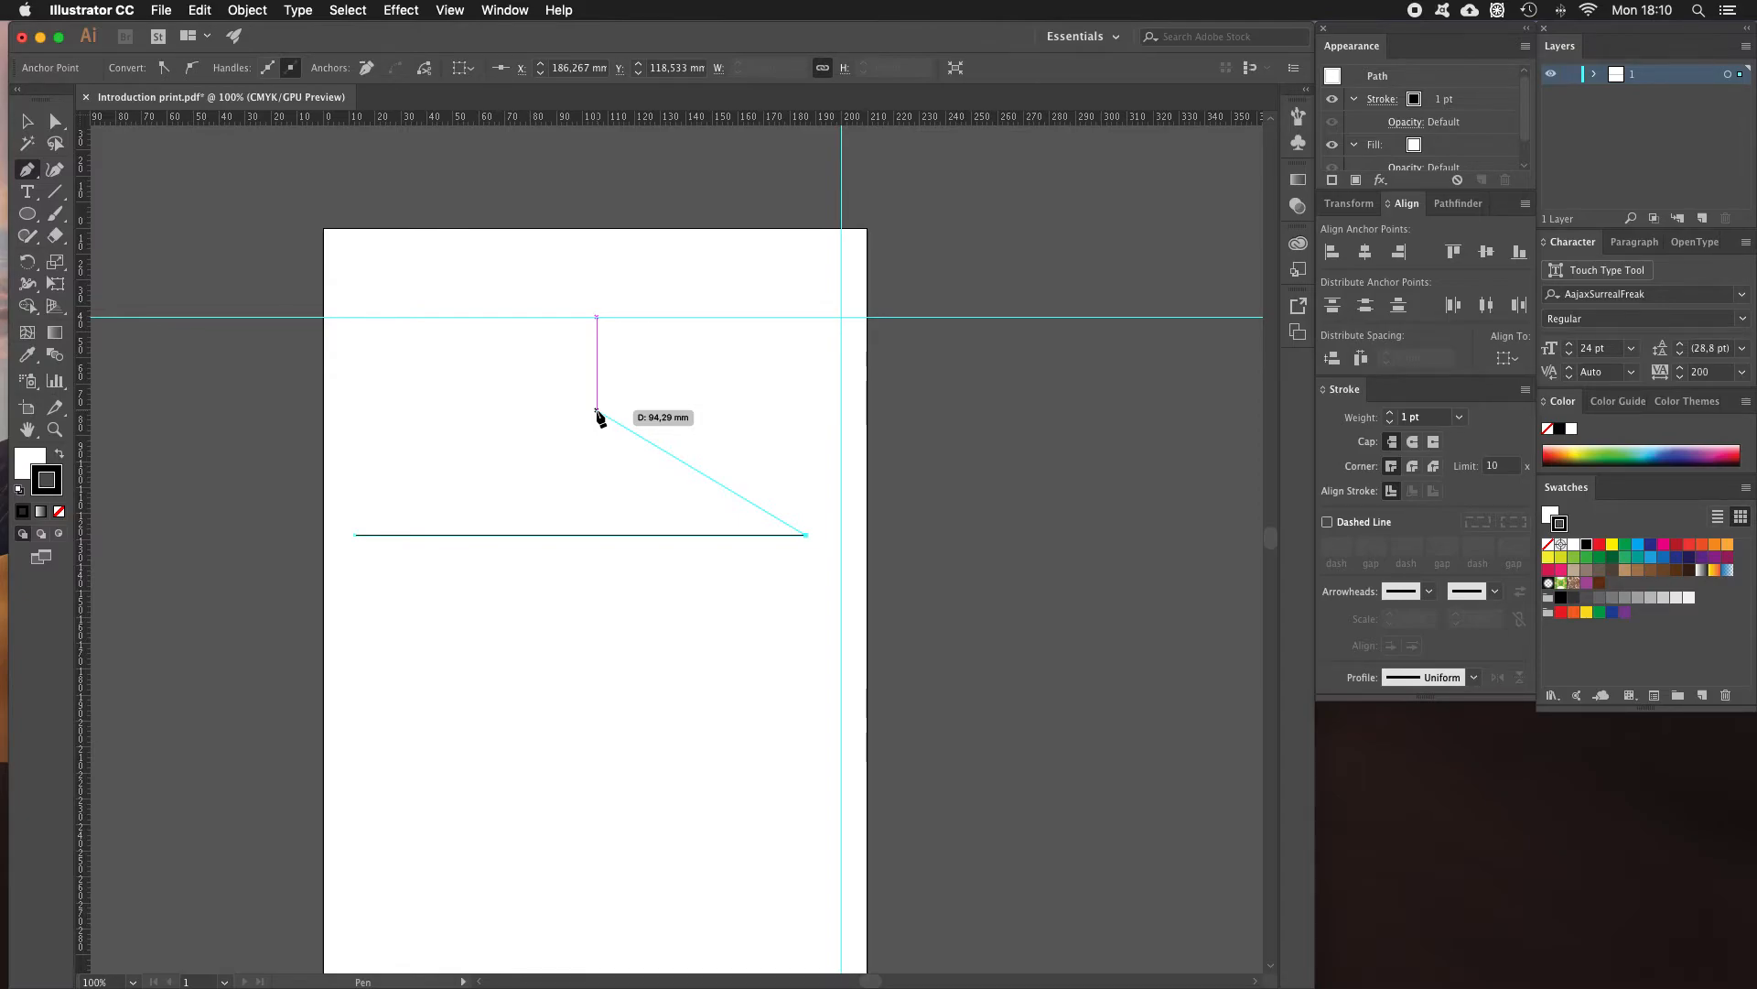
pyautogui.press('v')
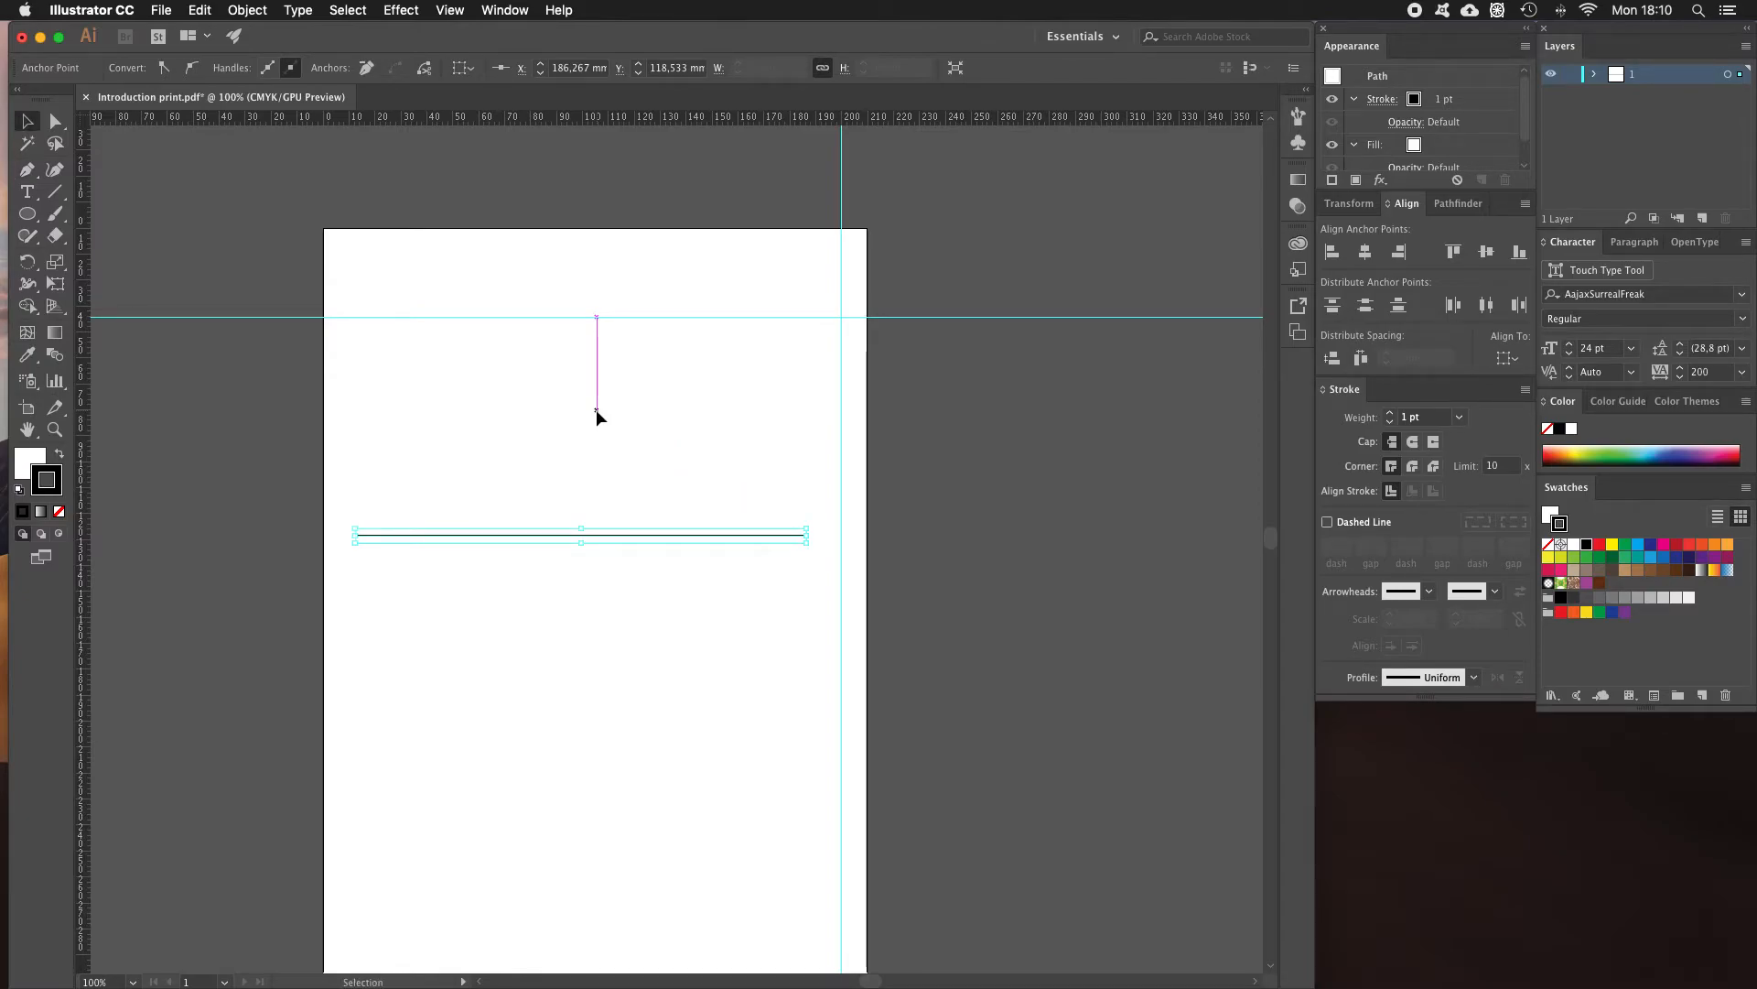
pyautogui.click(474, 567)
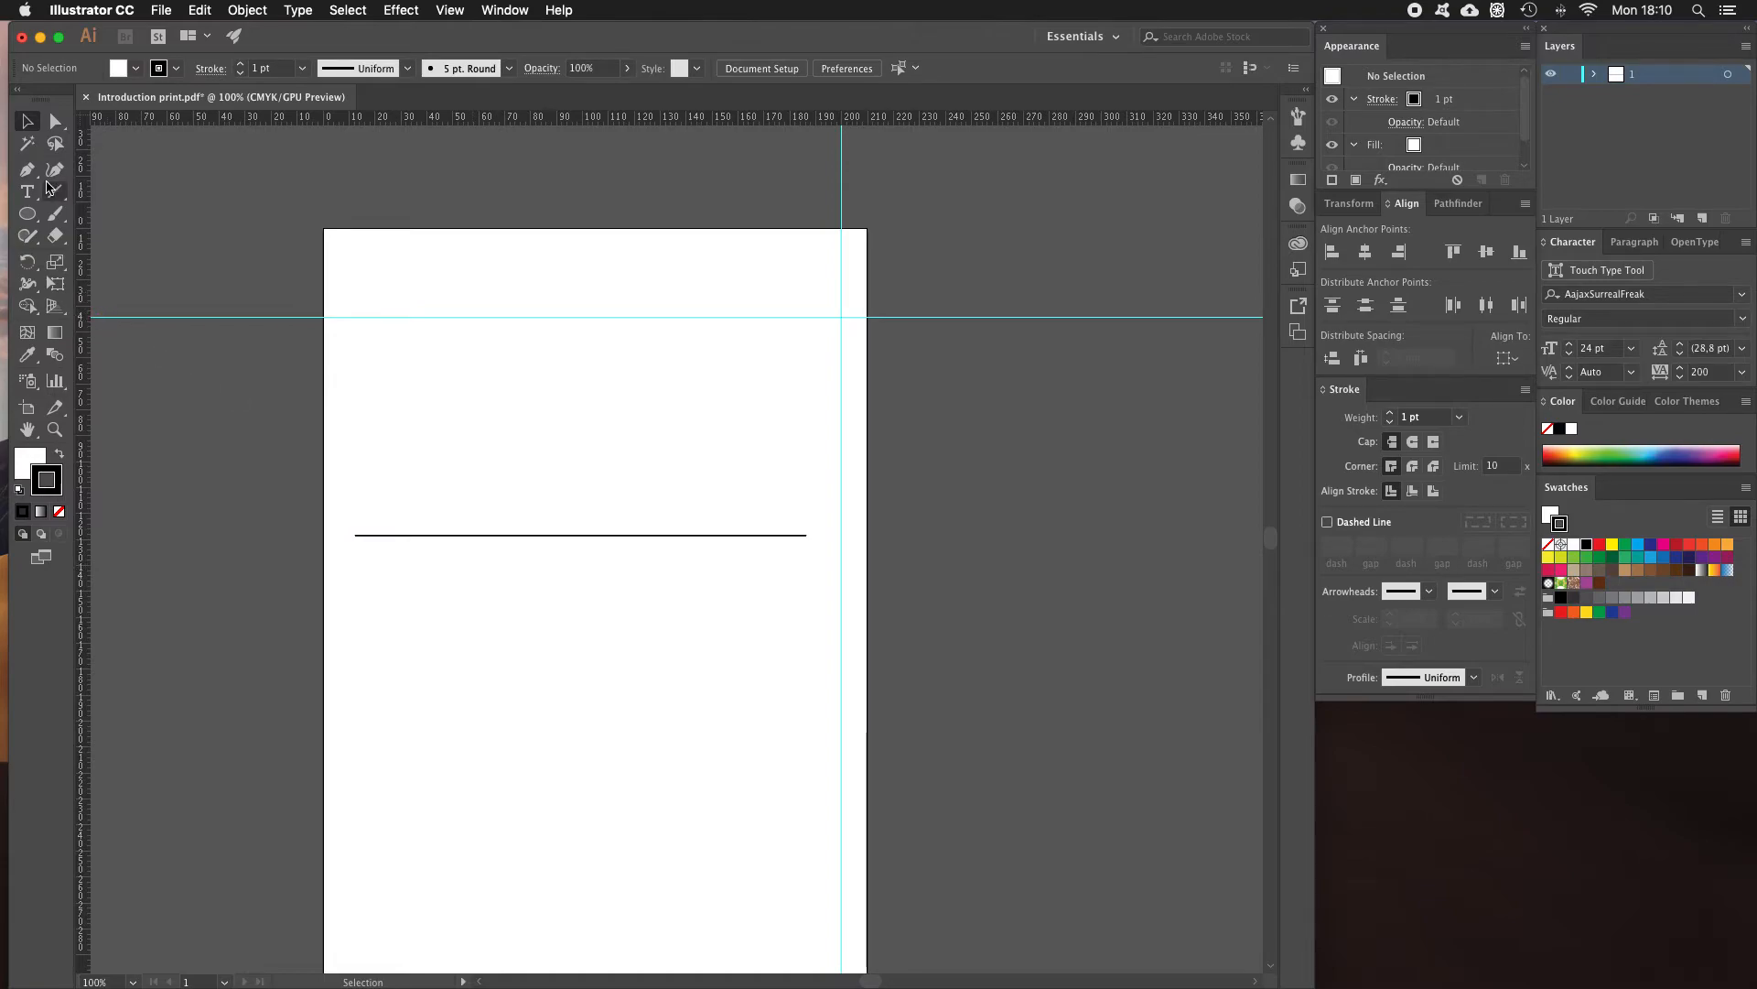
# Add an anchor point near the middle of the line, at about X 97 mm, with the Add Anchor Point tool.
pyautogui.press('z')
pyautogui.click(607, 561)
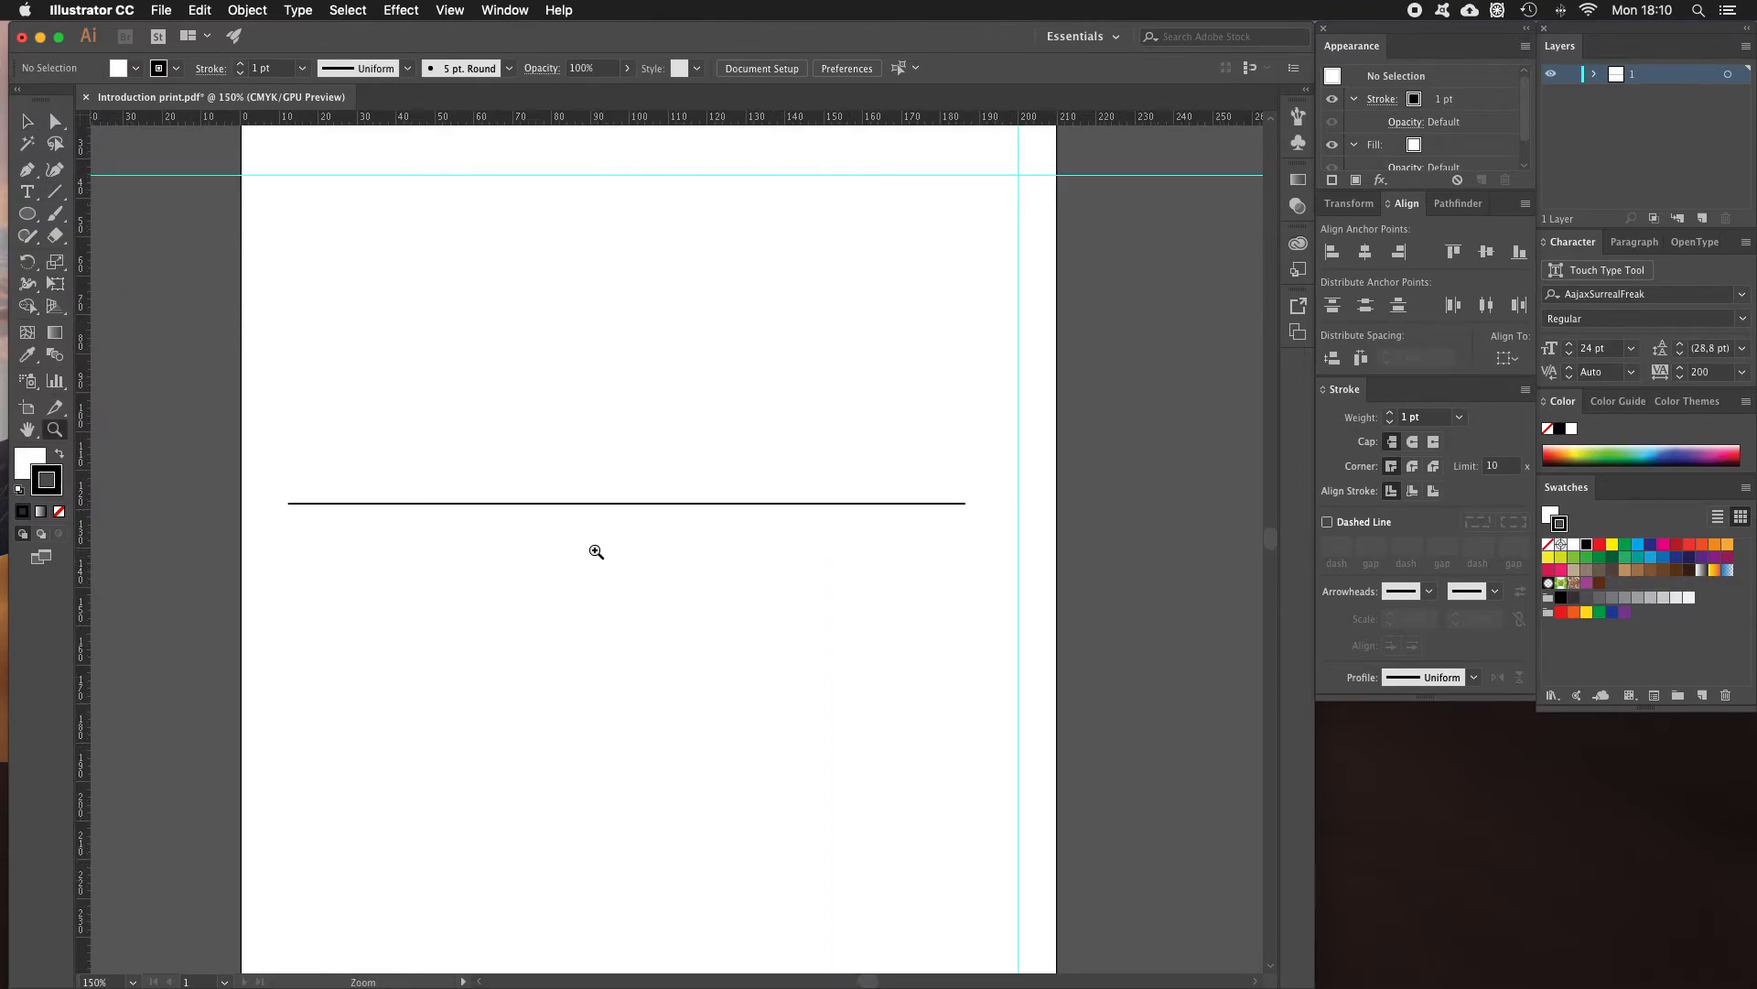
pyautogui.press('a')
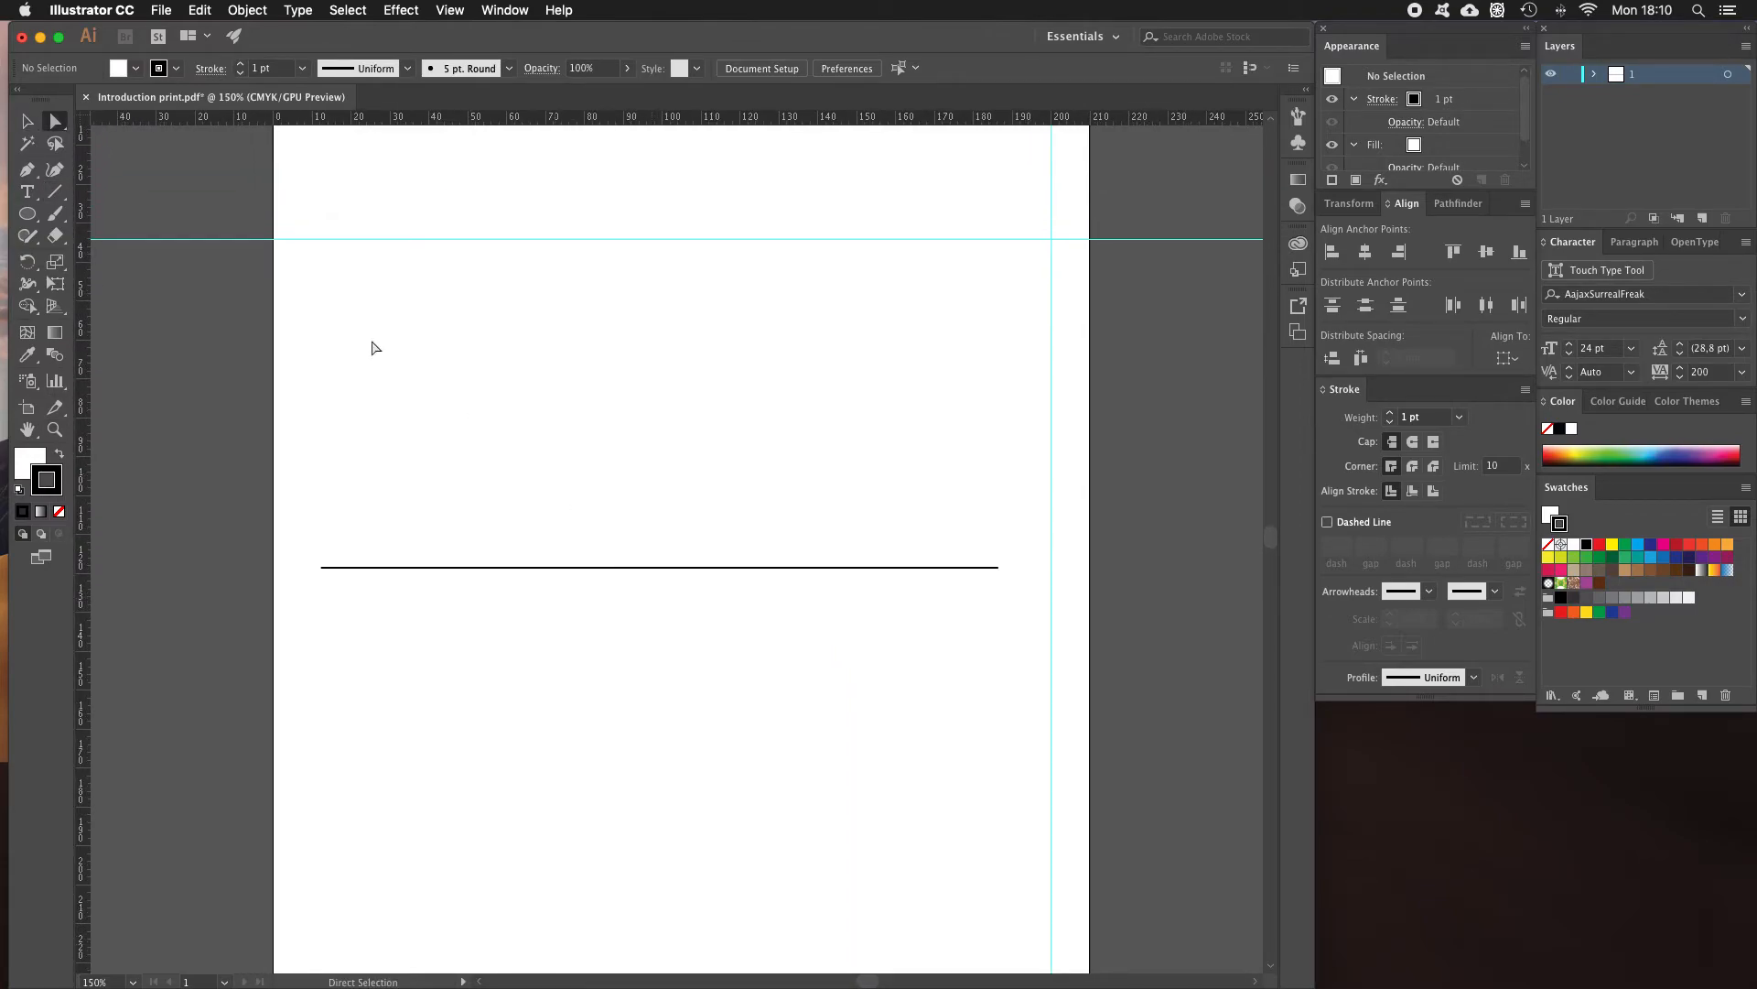
pyautogui.click(28, 172)
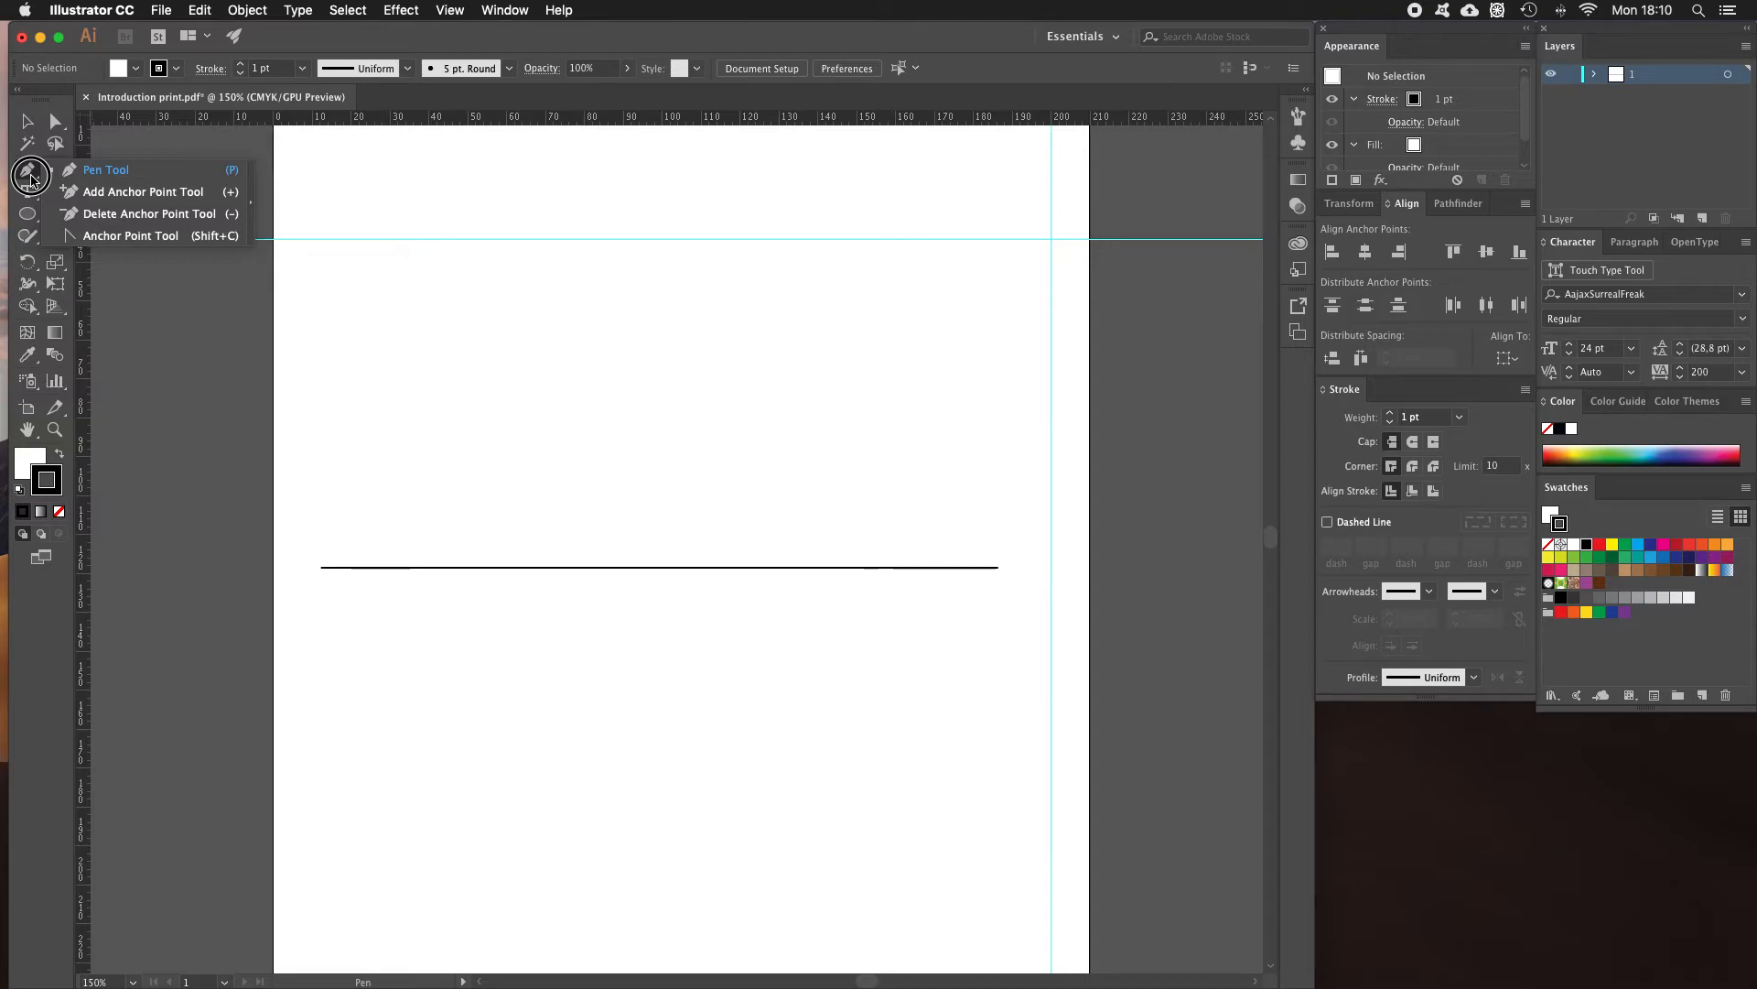
pyautogui.click(85, 196)
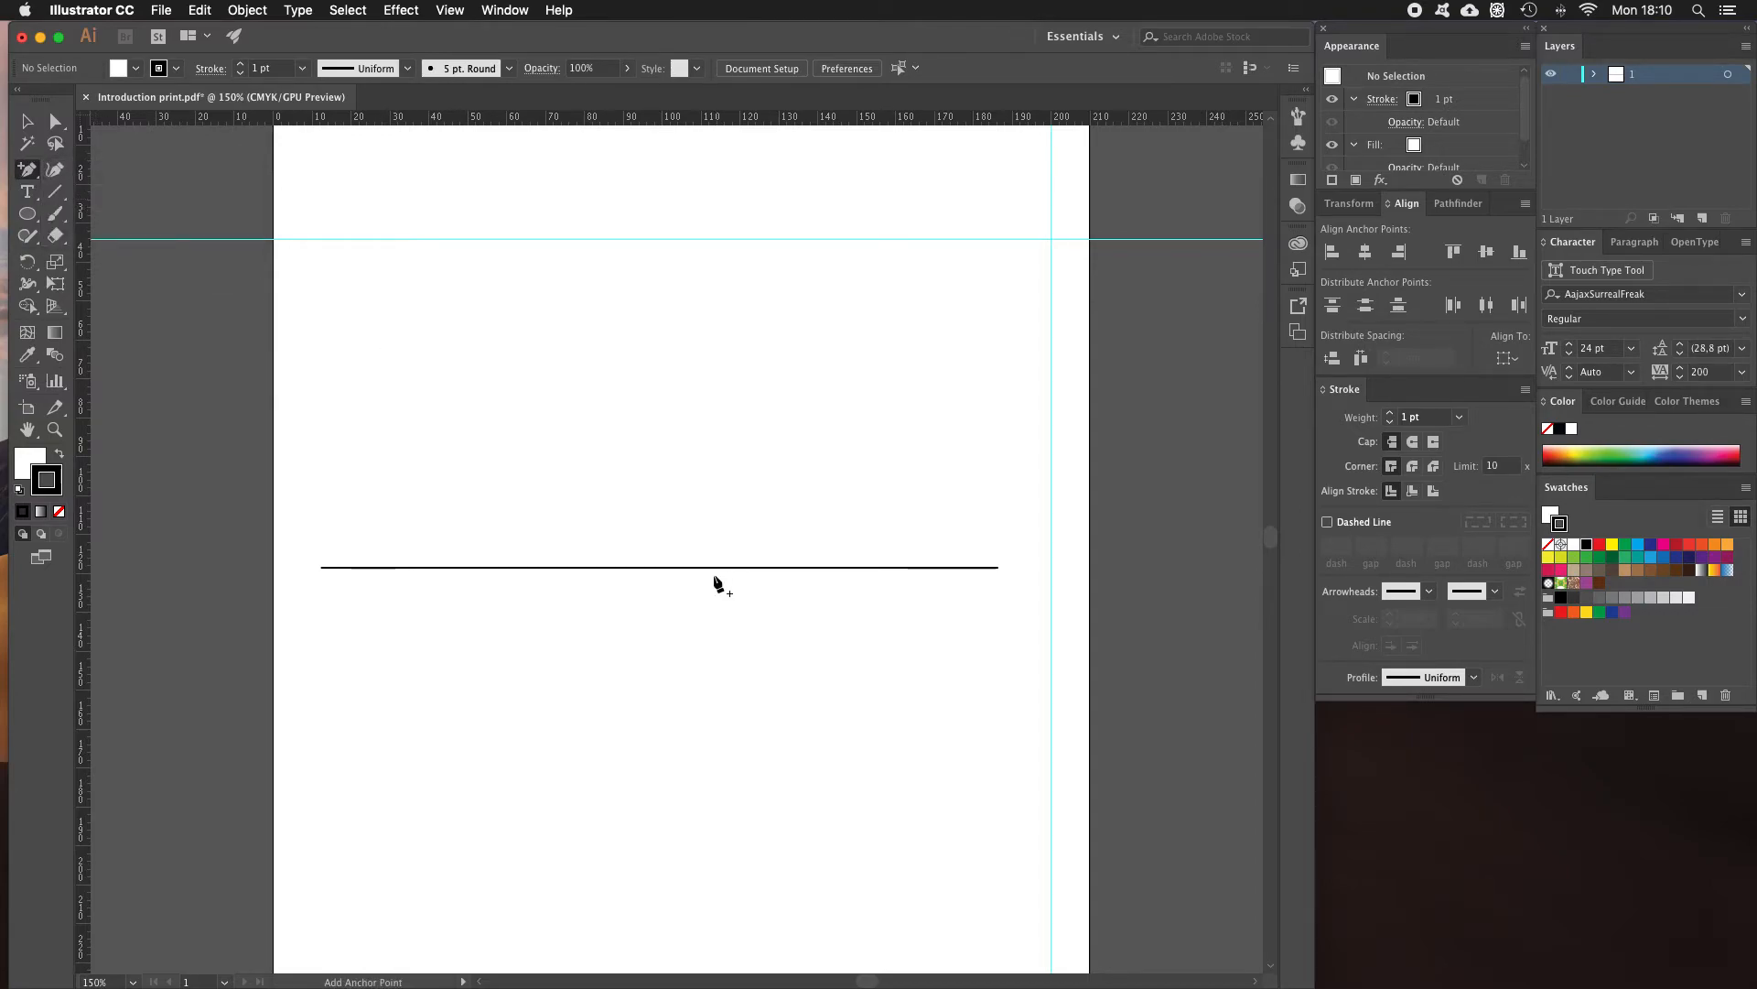
pyautogui.click(652, 568)
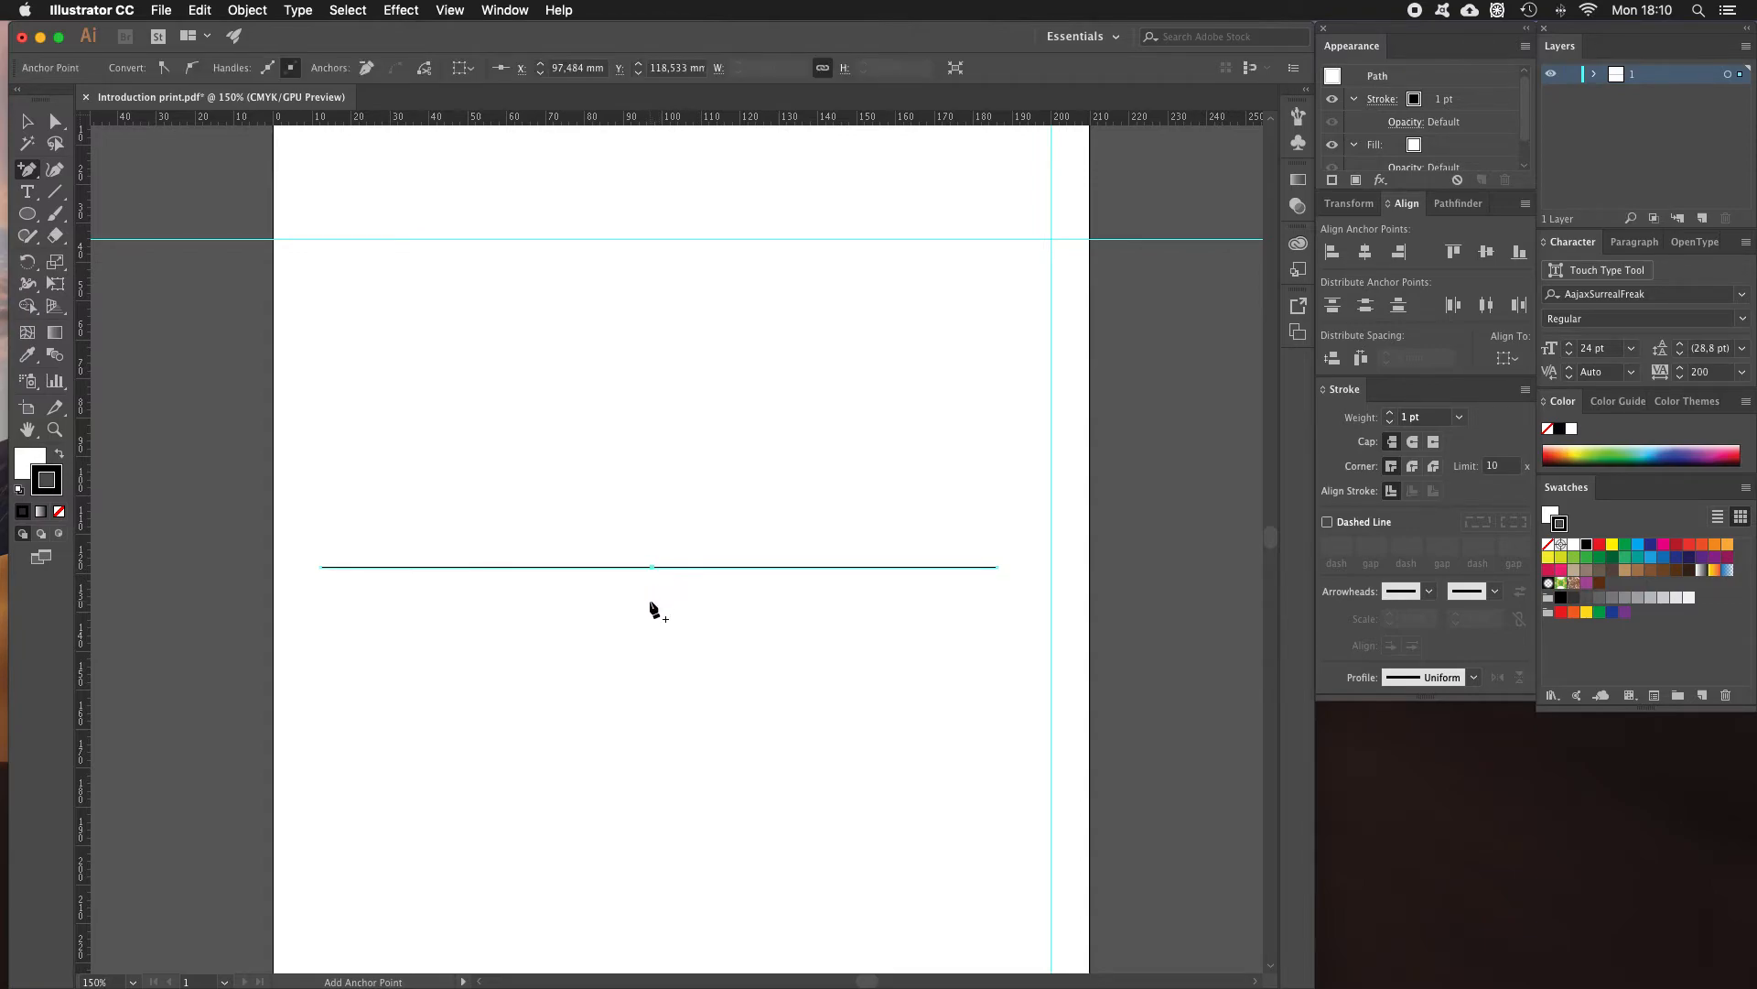
# Deselect the line and reselect it as a whole path with the Selection tool.
pyautogui.click(31, 131)
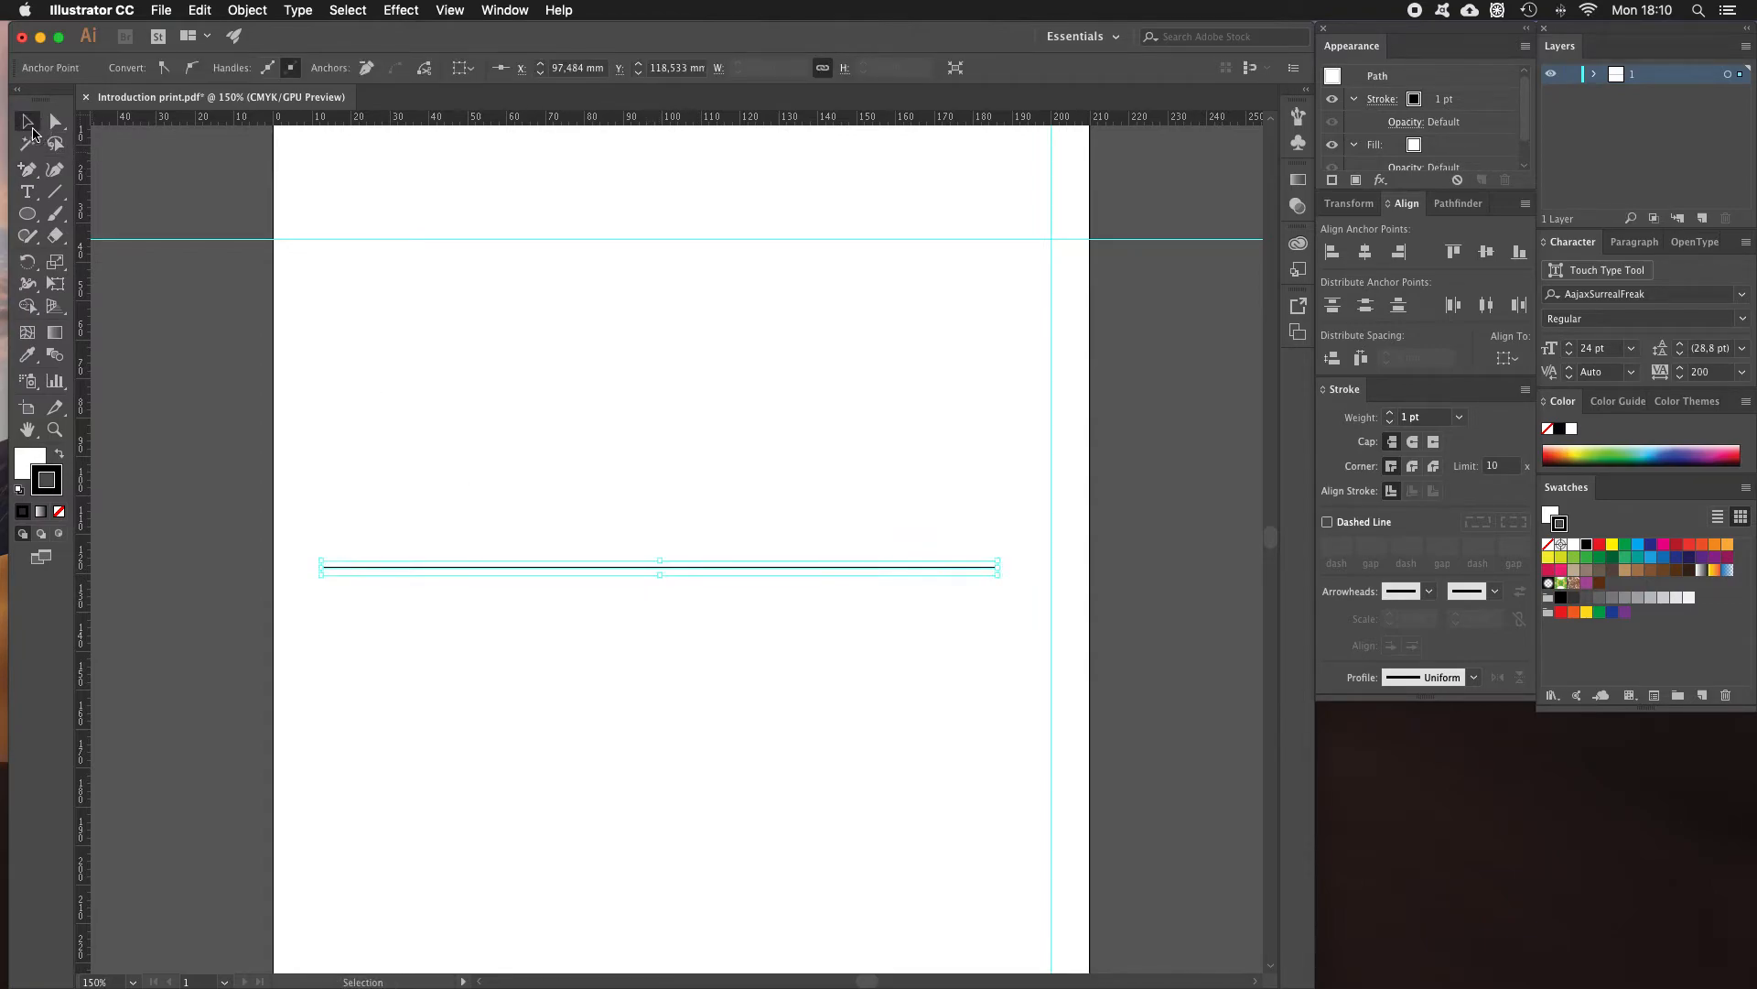
pyautogui.click(198, 416)
pyautogui.click(536, 568)
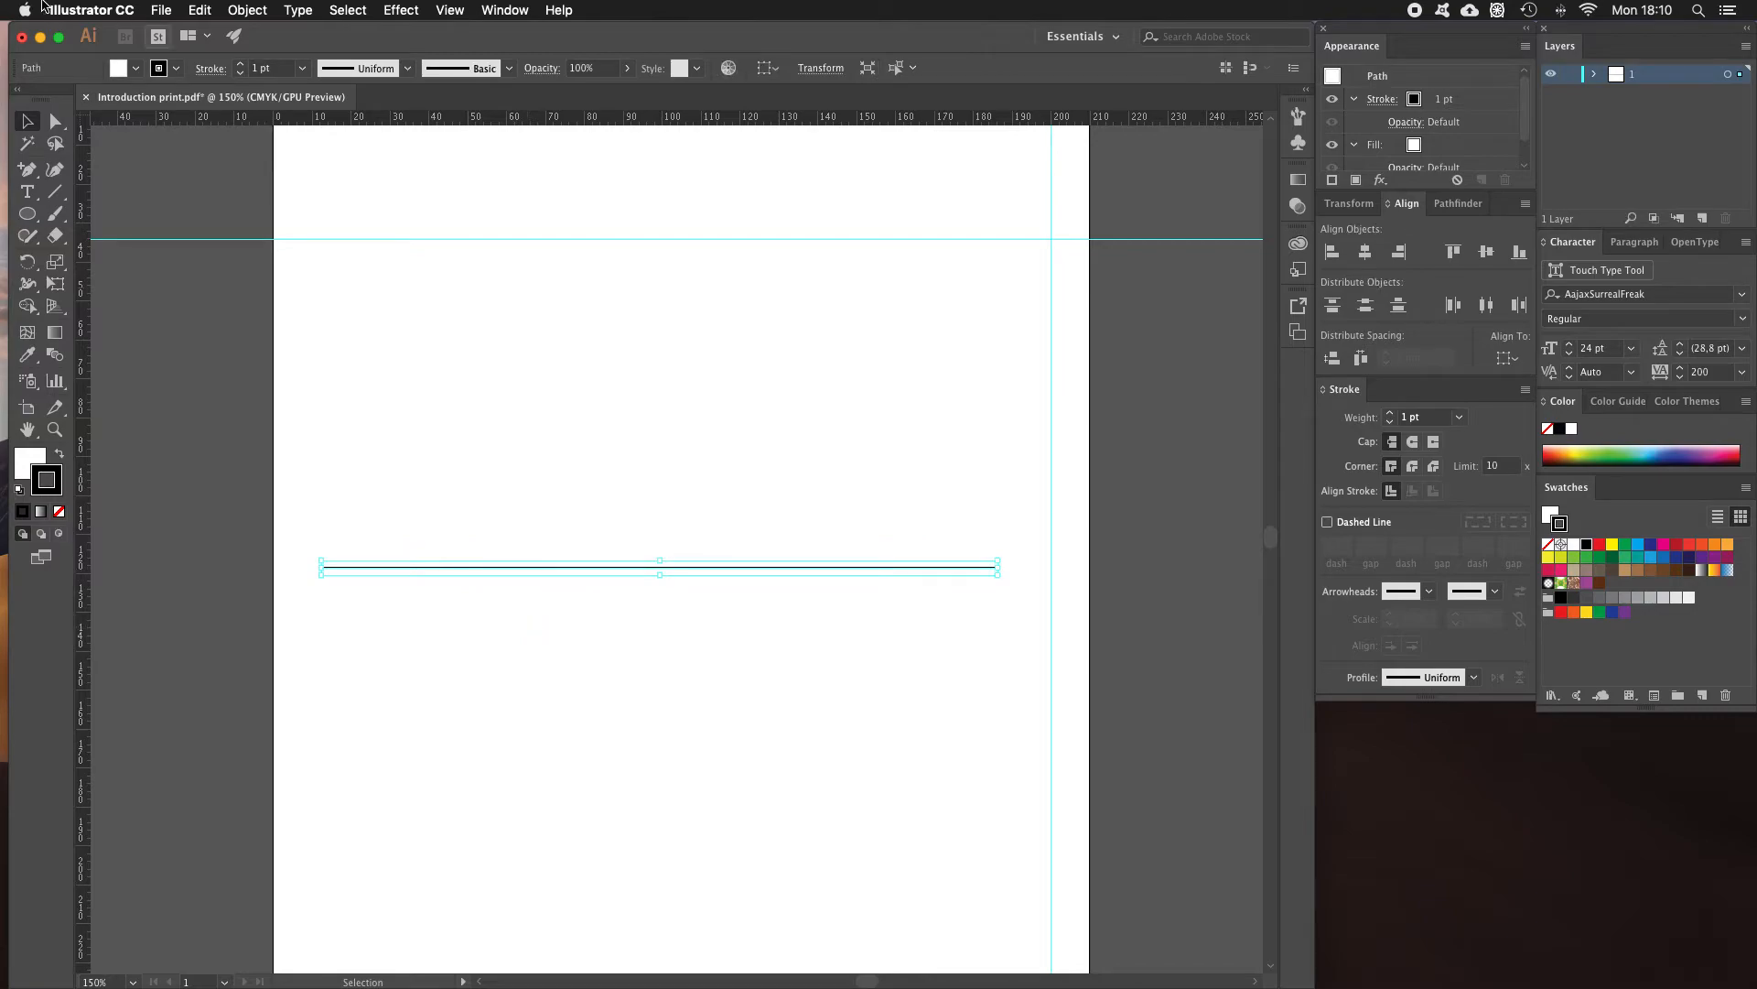
# Move the line's middle anchor point down to about X 97 mm, Y 148.5 mm with the Direct Selection tool.
pyautogui.click(56, 121)
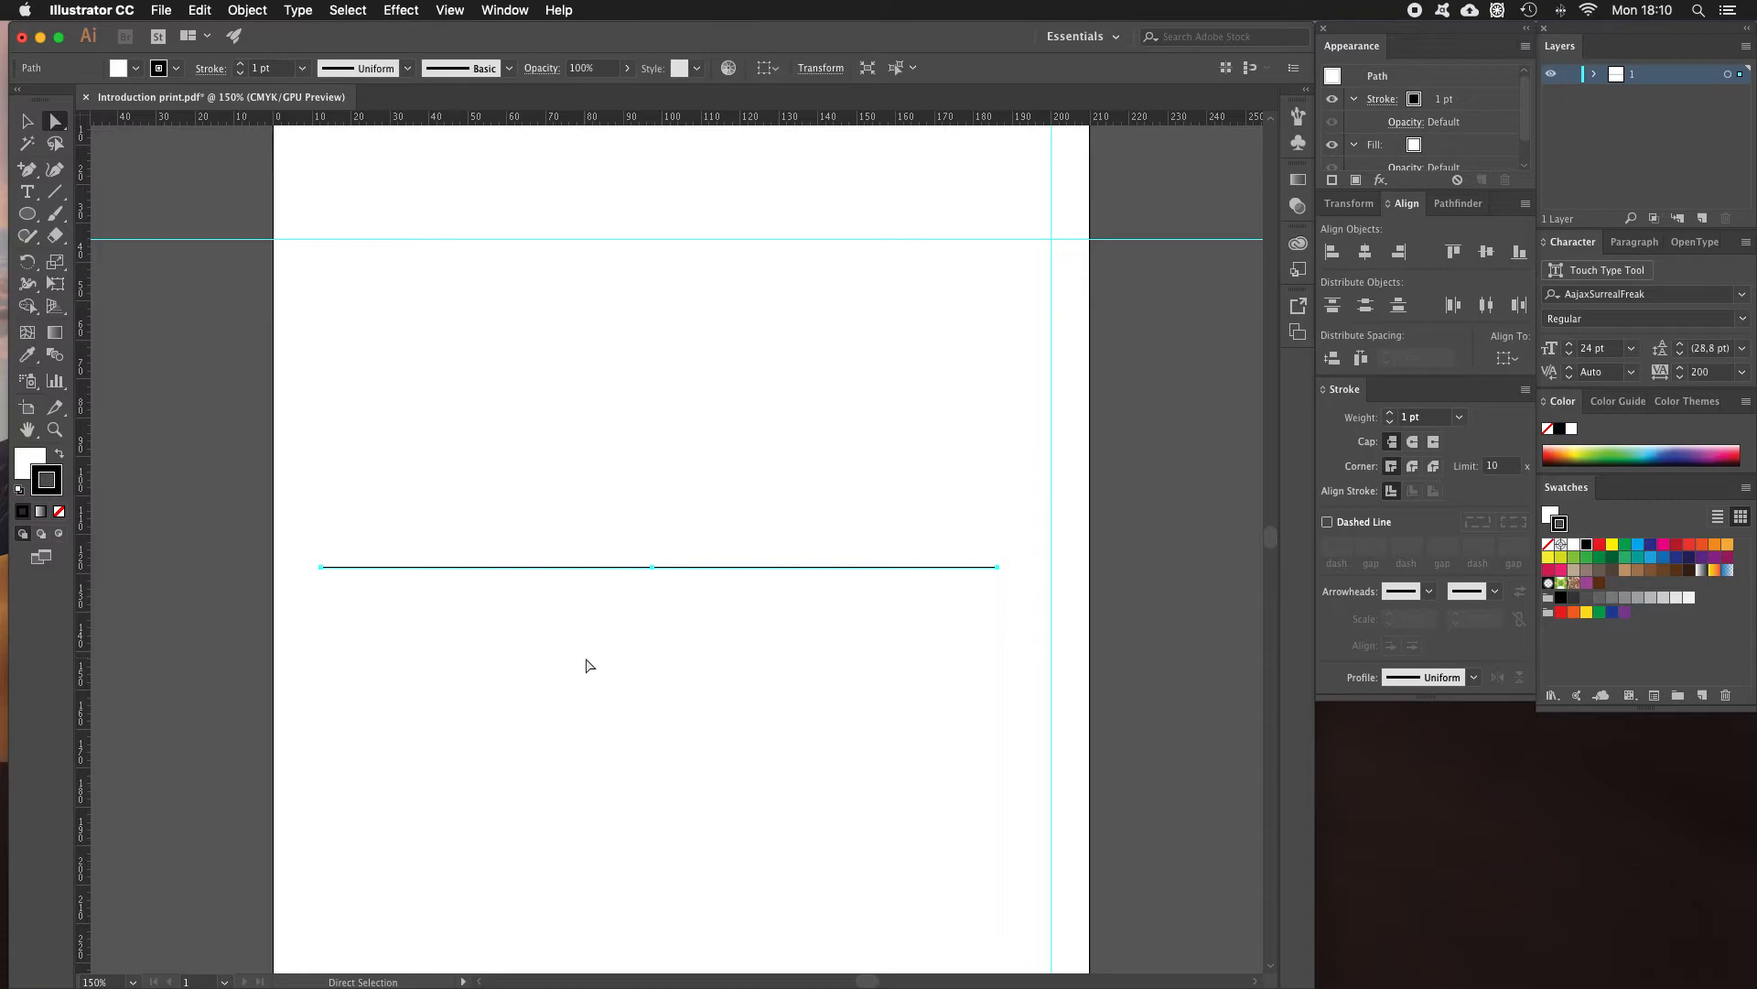
pyautogui.click(652, 568)
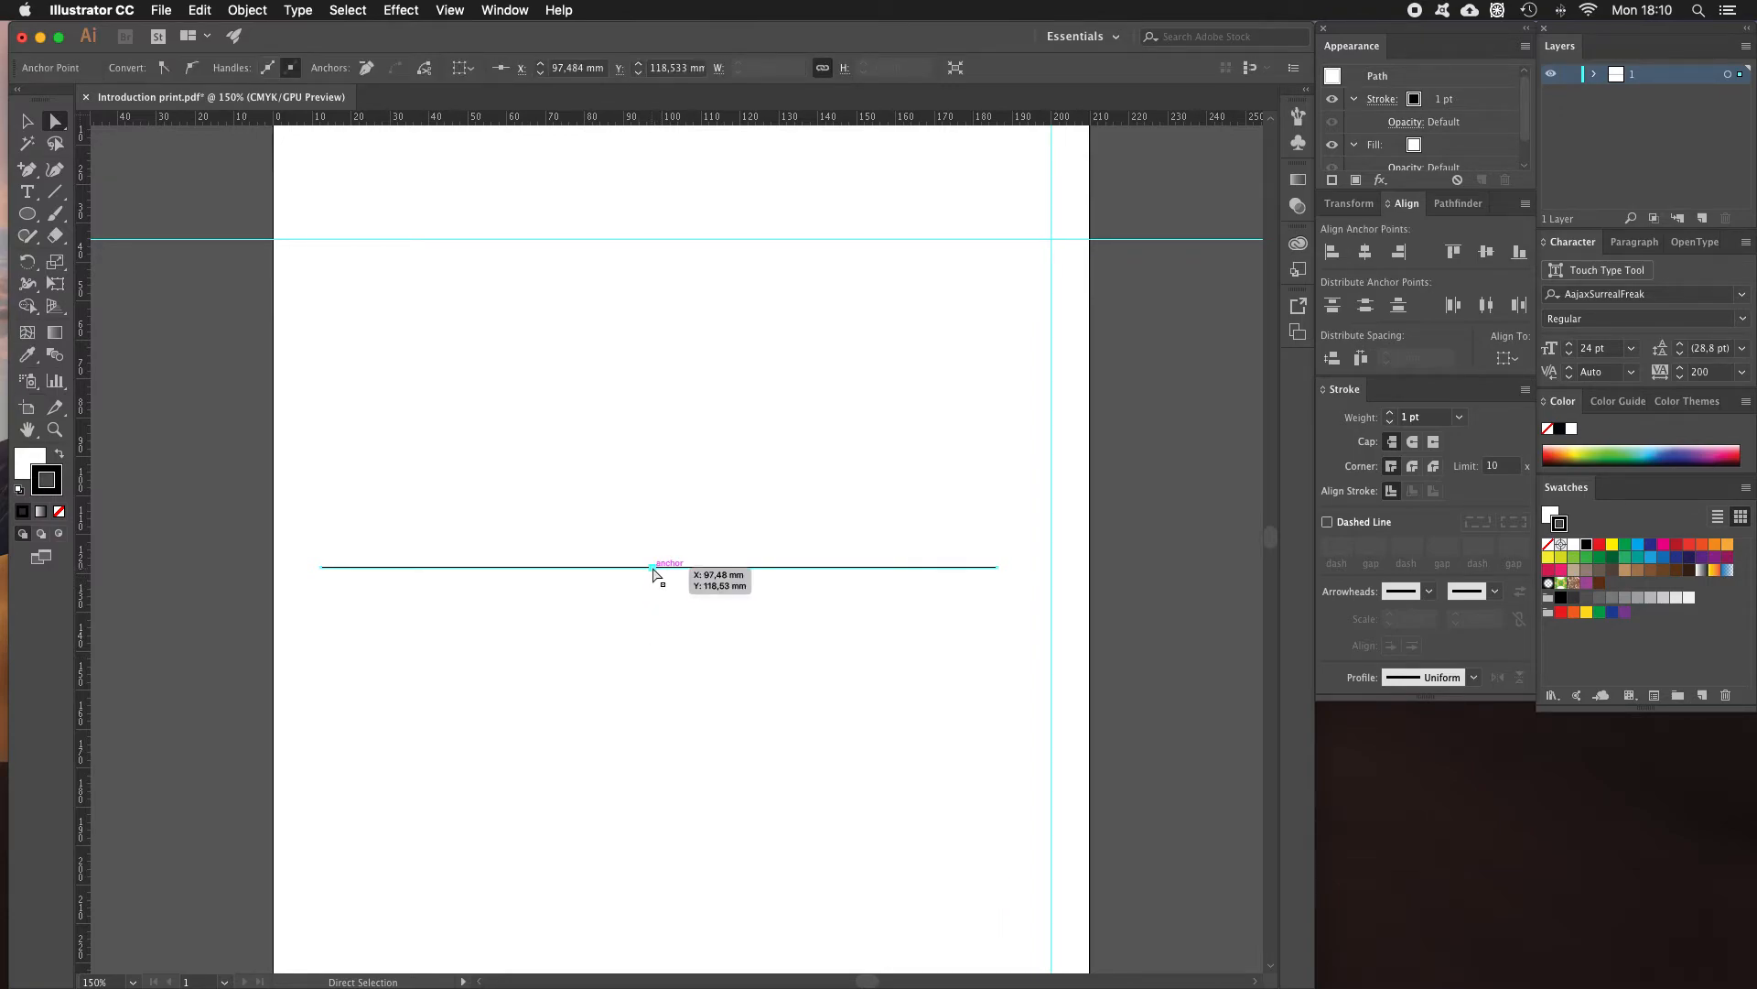
pyautogui.moveTo(651, 567); pyautogui.dragTo(644, 692)
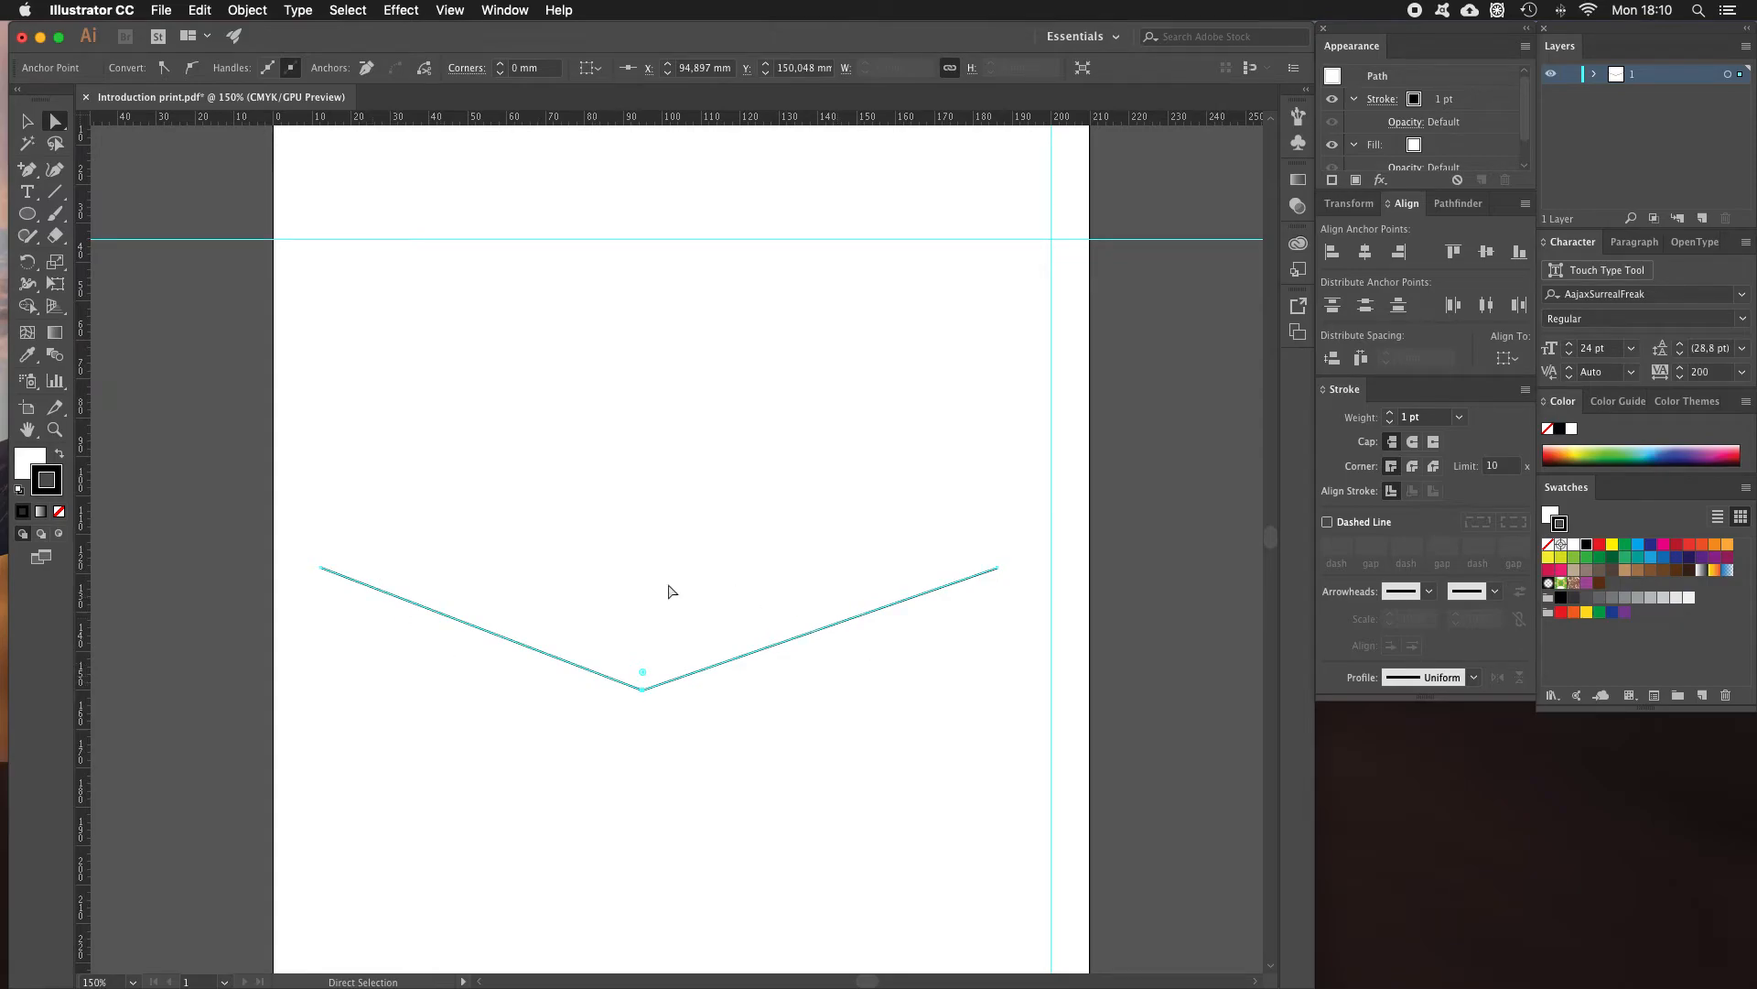
pyautogui.press('super+z')
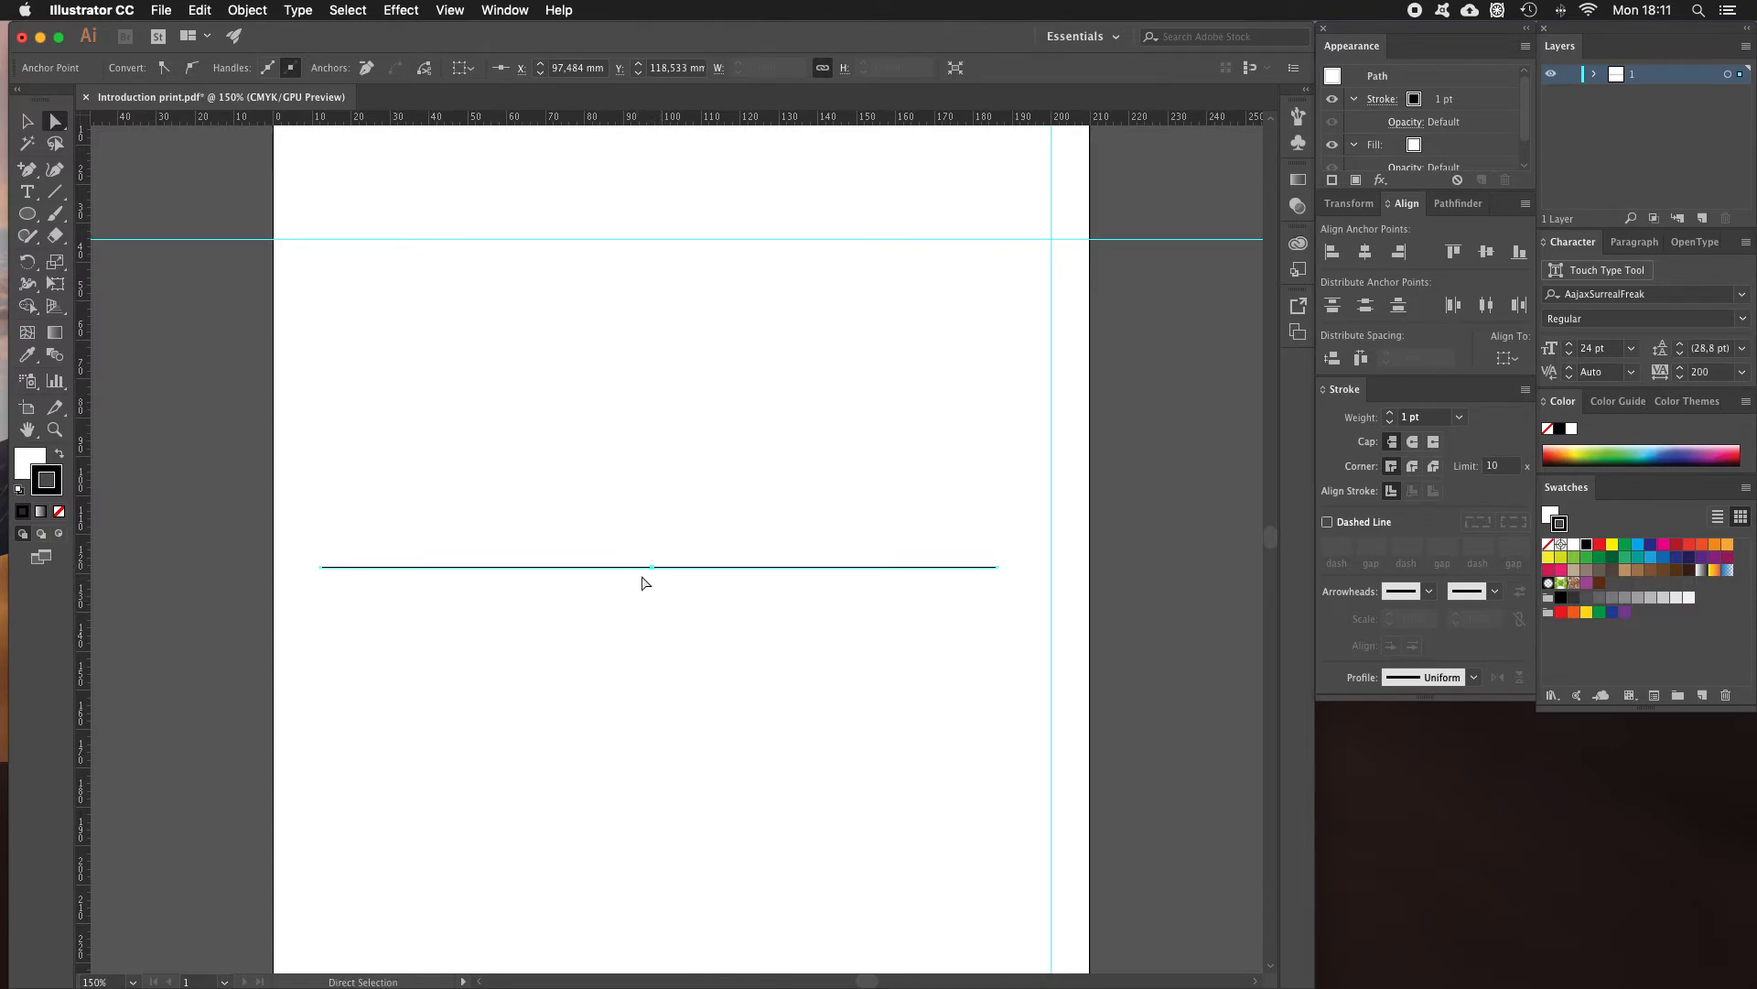
pyautogui.moveTo(651, 569); pyautogui.dragTo(652, 680)
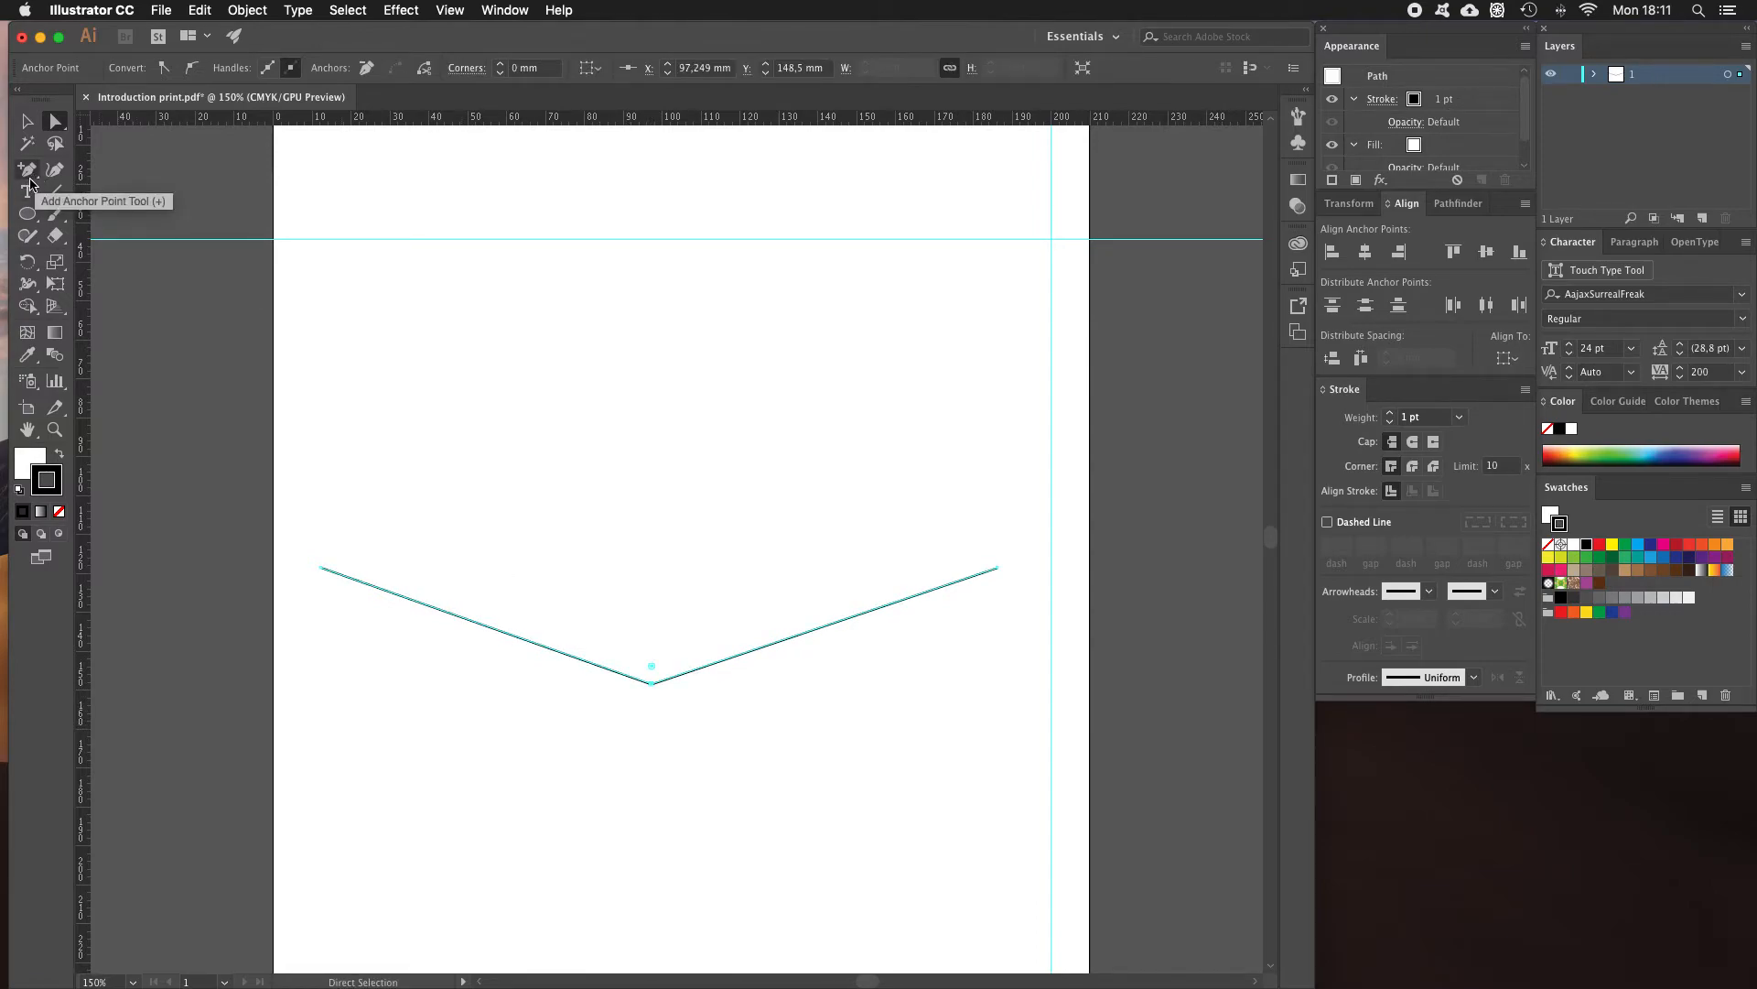
# Convert the lowered middle anchor to a smooth point with long horizontal handles using the Anchor Point tool, and deselect the path.
pyautogui.moveTo(32, 178); pyautogui.dragTo(116, 240)
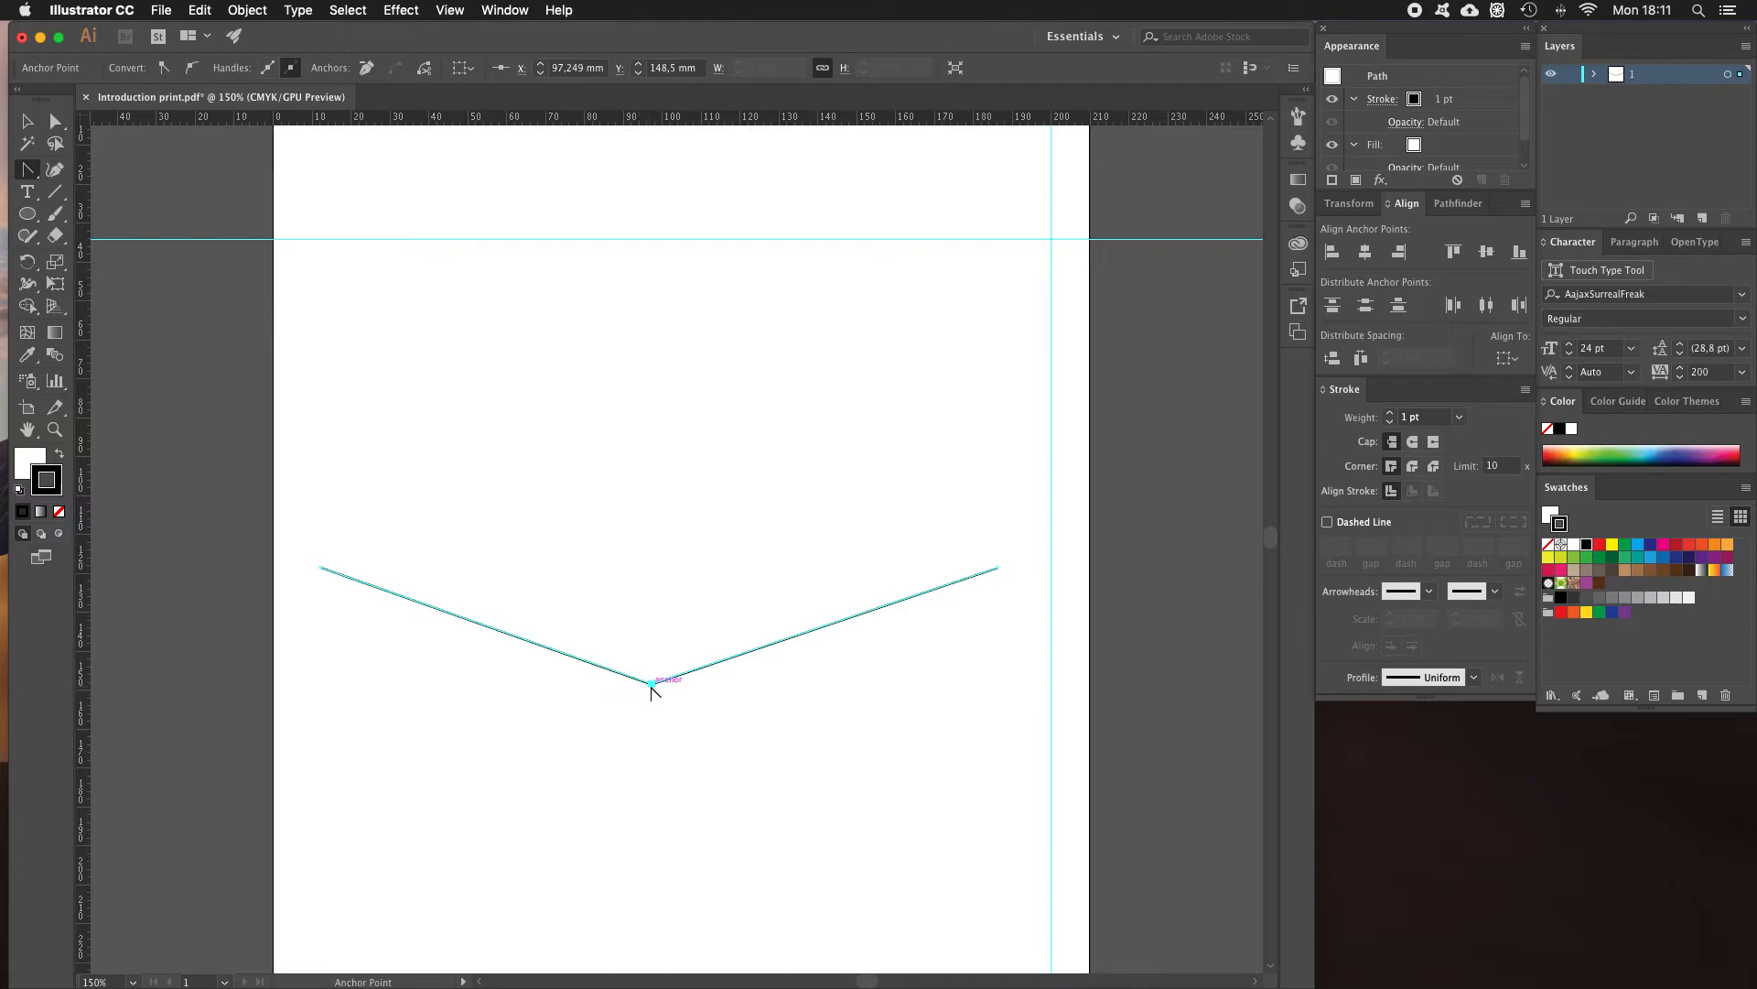
pyautogui.moveTo(652, 683); pyautogui.dragTo(533, 557)
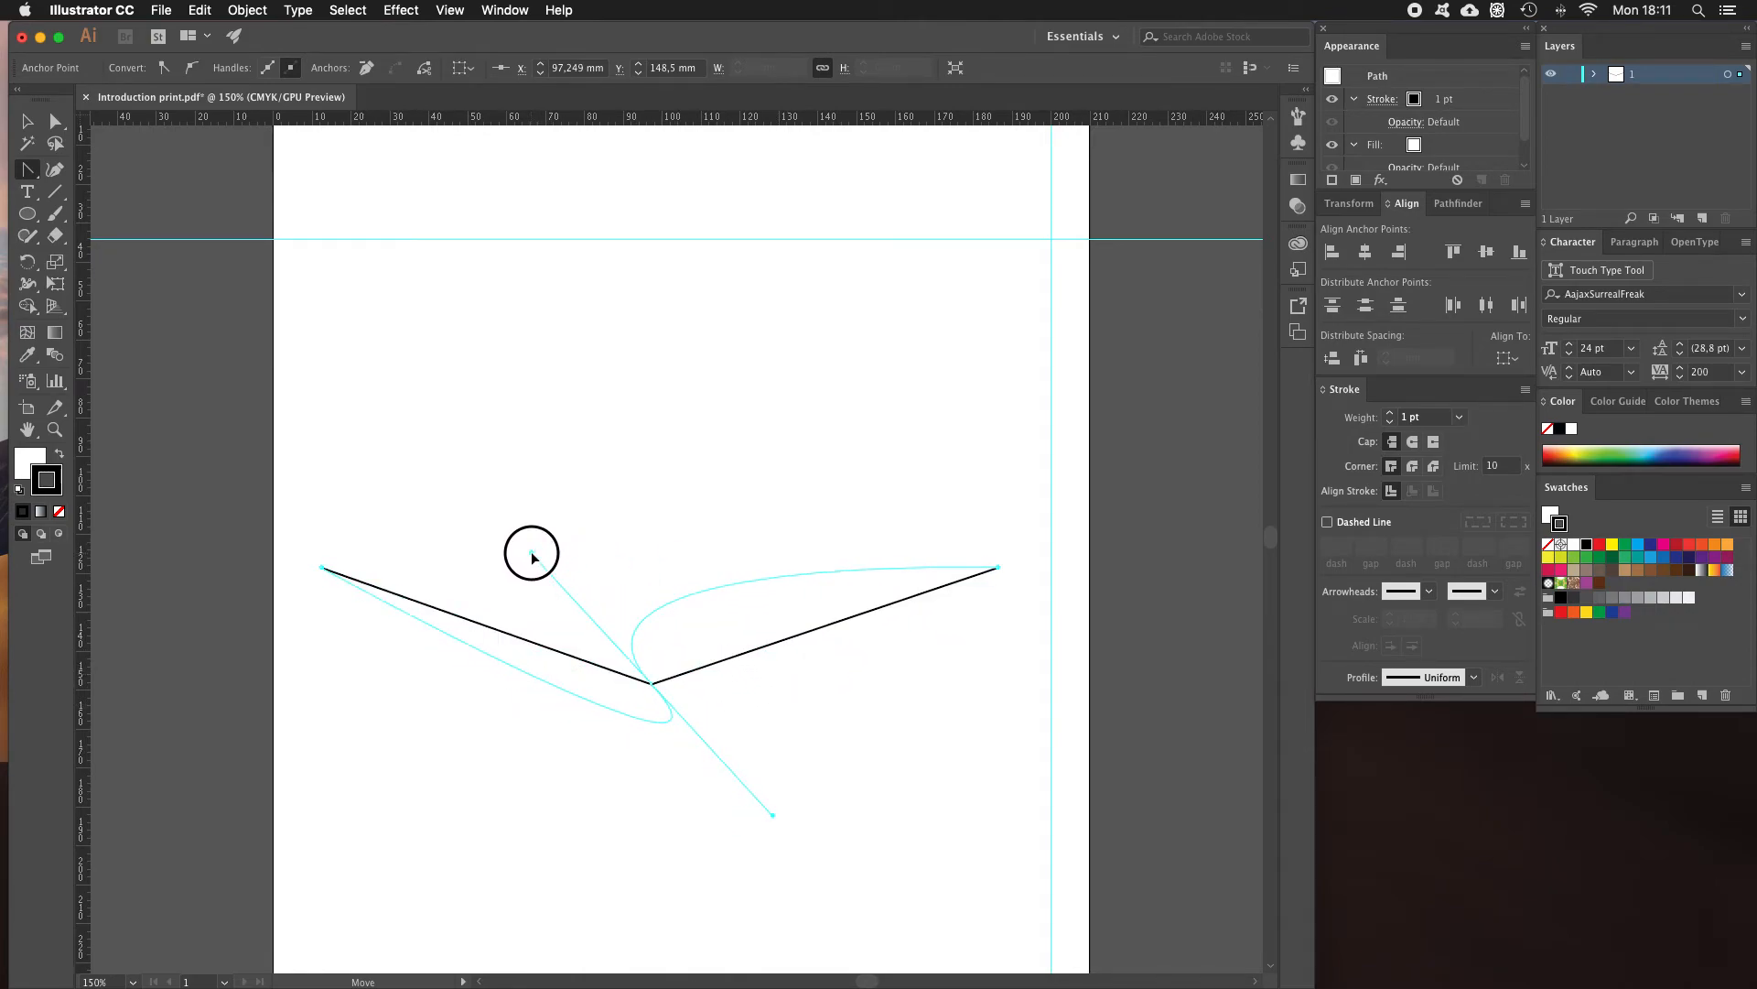
pyautogui.moveTo(532, 556); pyautogui.dragTo(924, 683)
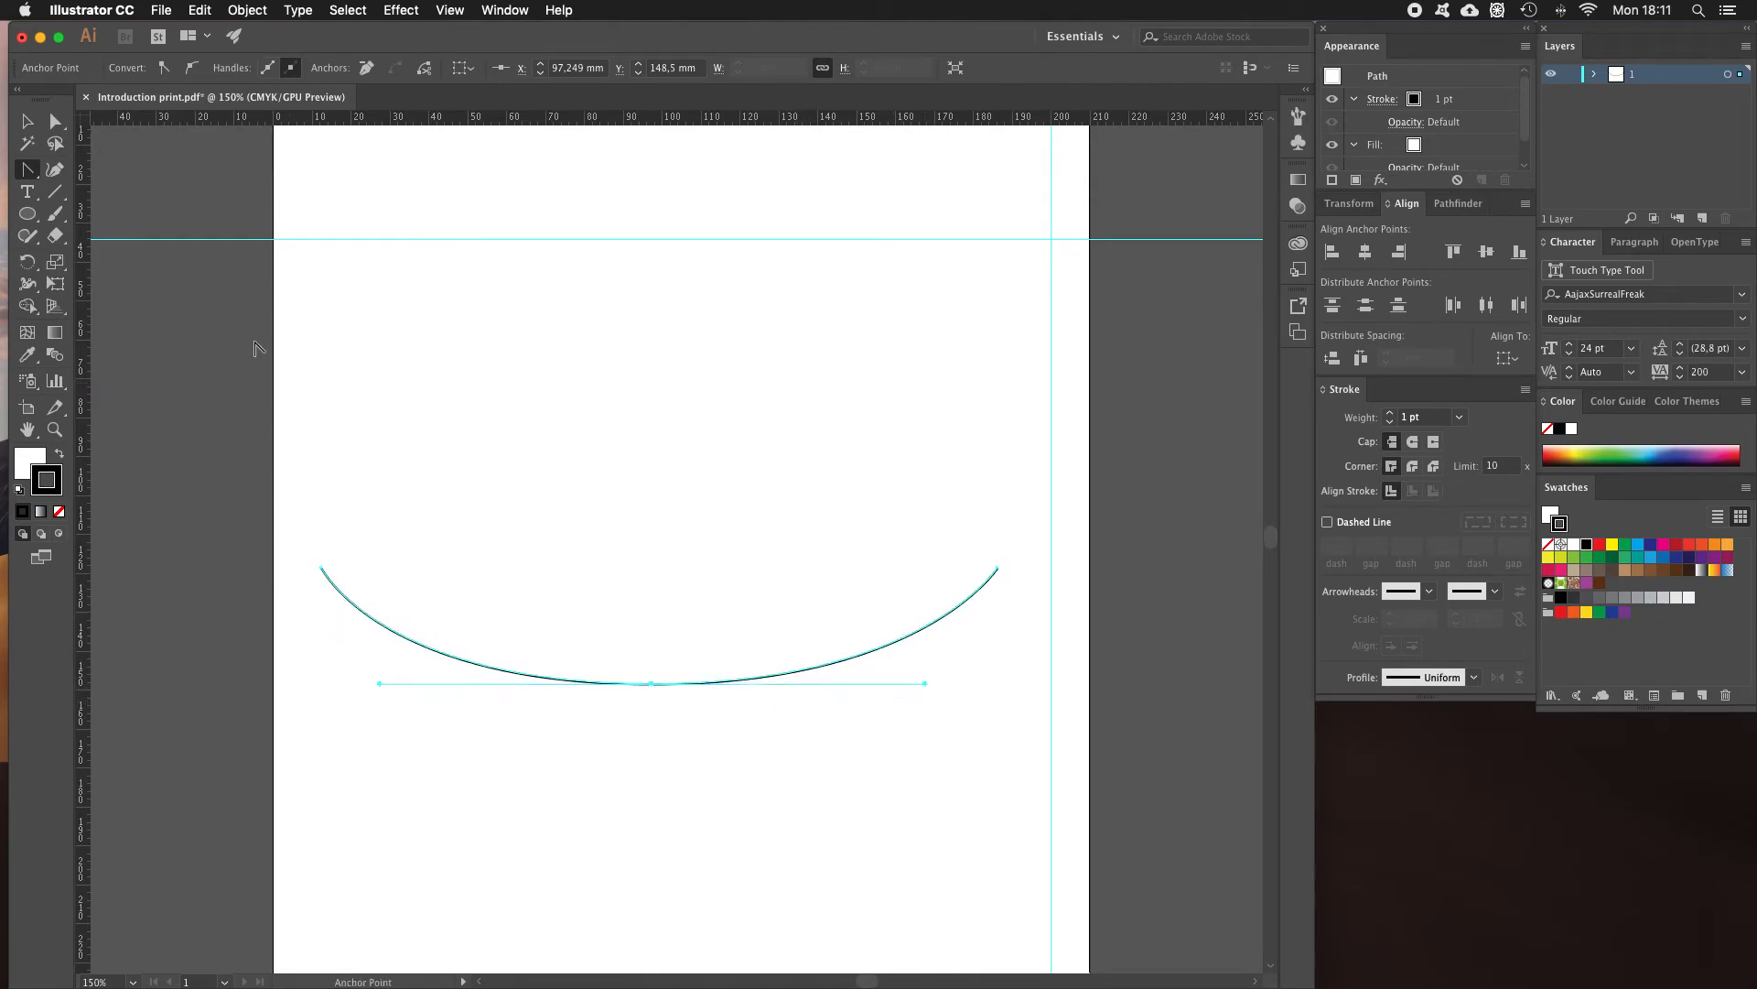
pyautogui.click(27, 121)
pyautogui.click(562, 410)
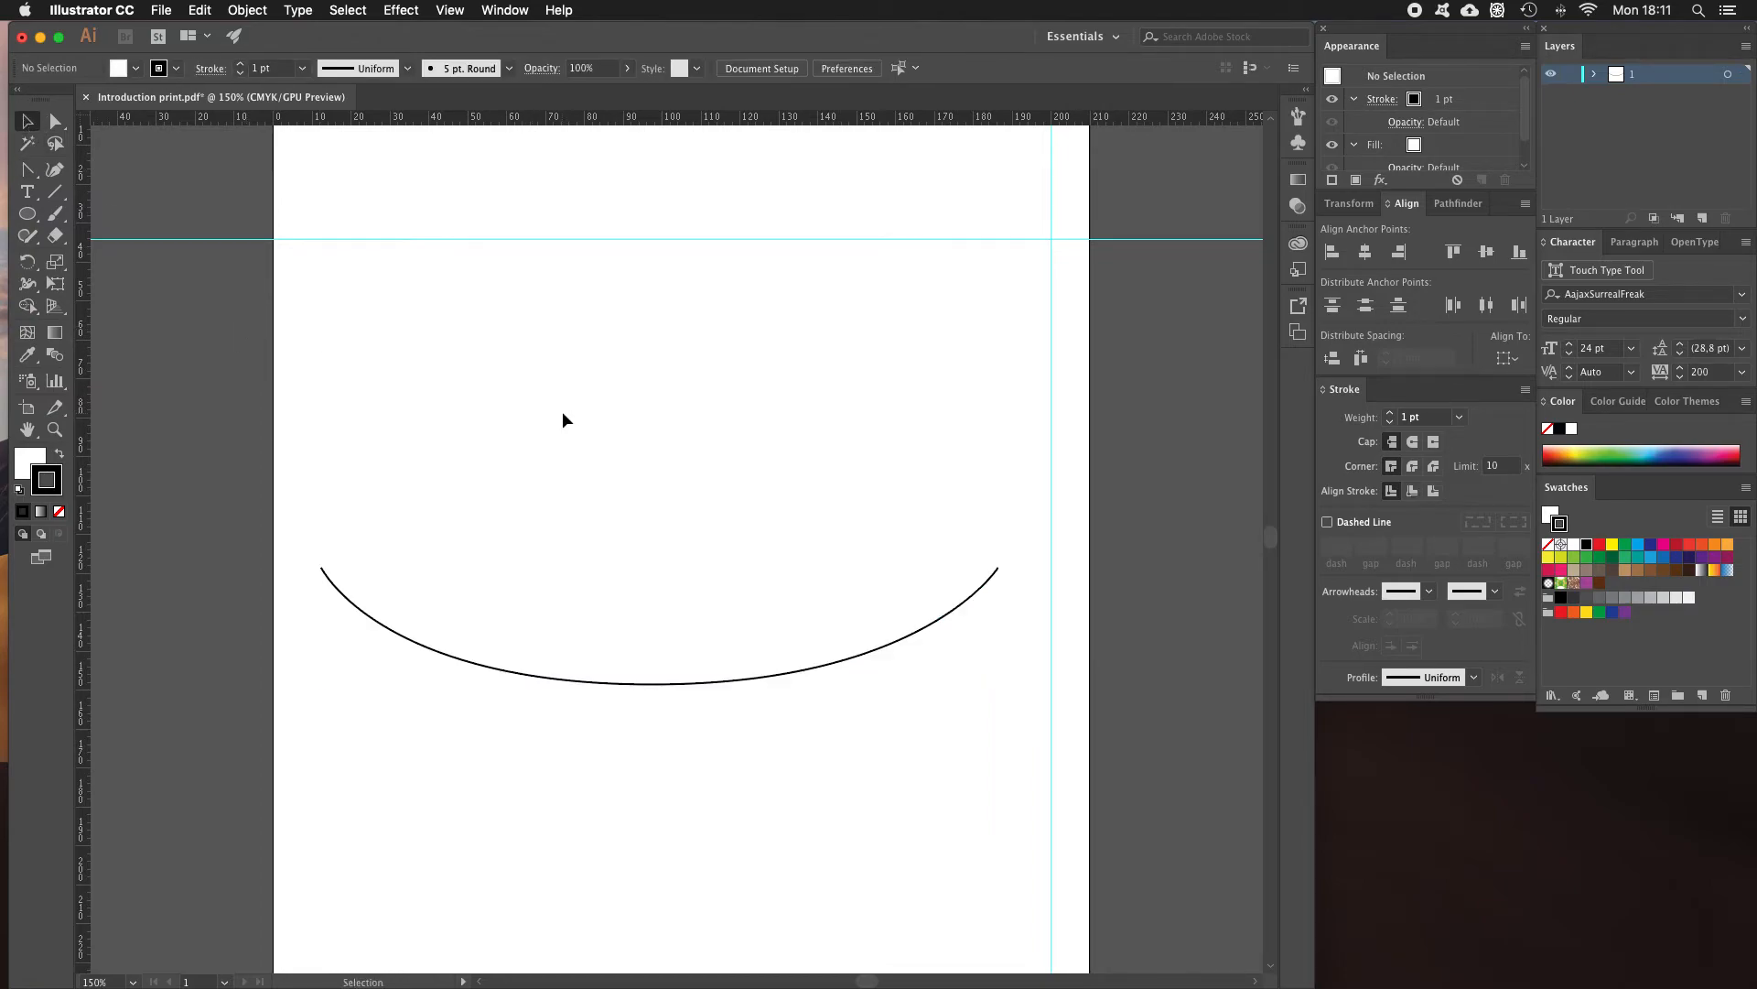
# Select the bowl-shaped curve and remove its middle anchor with the Delete Anchor Point tool.
pyautogui.click(542, 677)
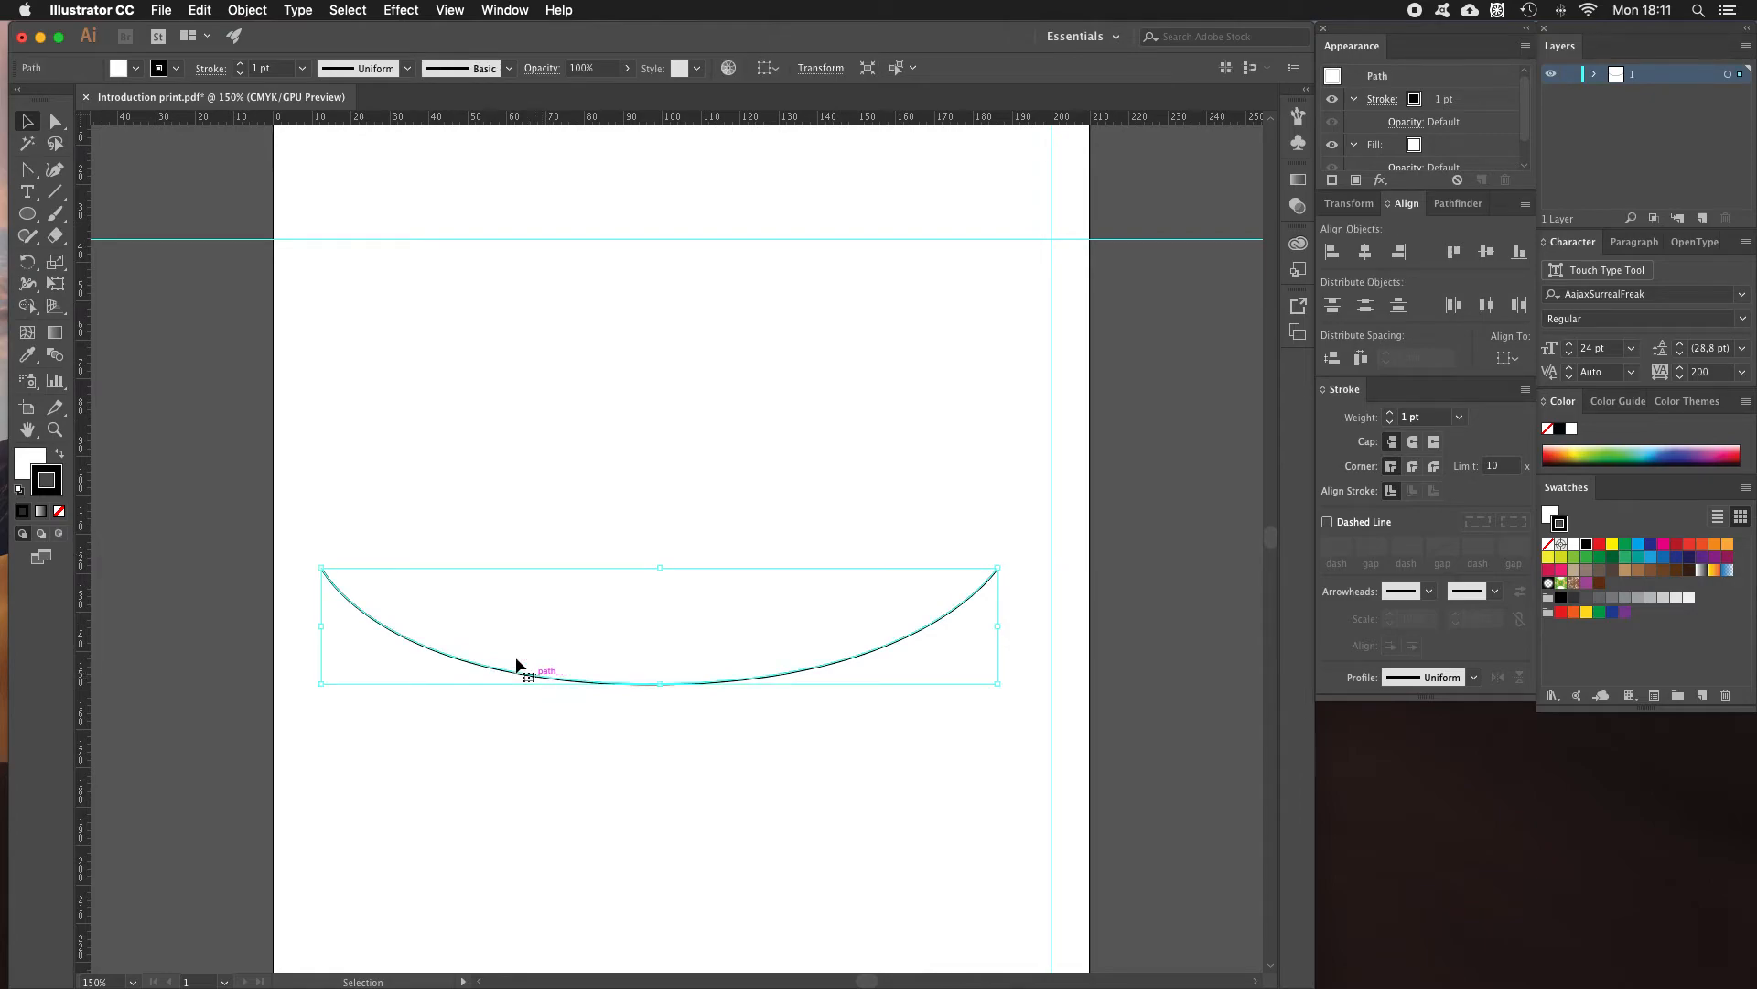
pyautogui.moveTo(27, 169); pyautogui.dragTo(97, 217)
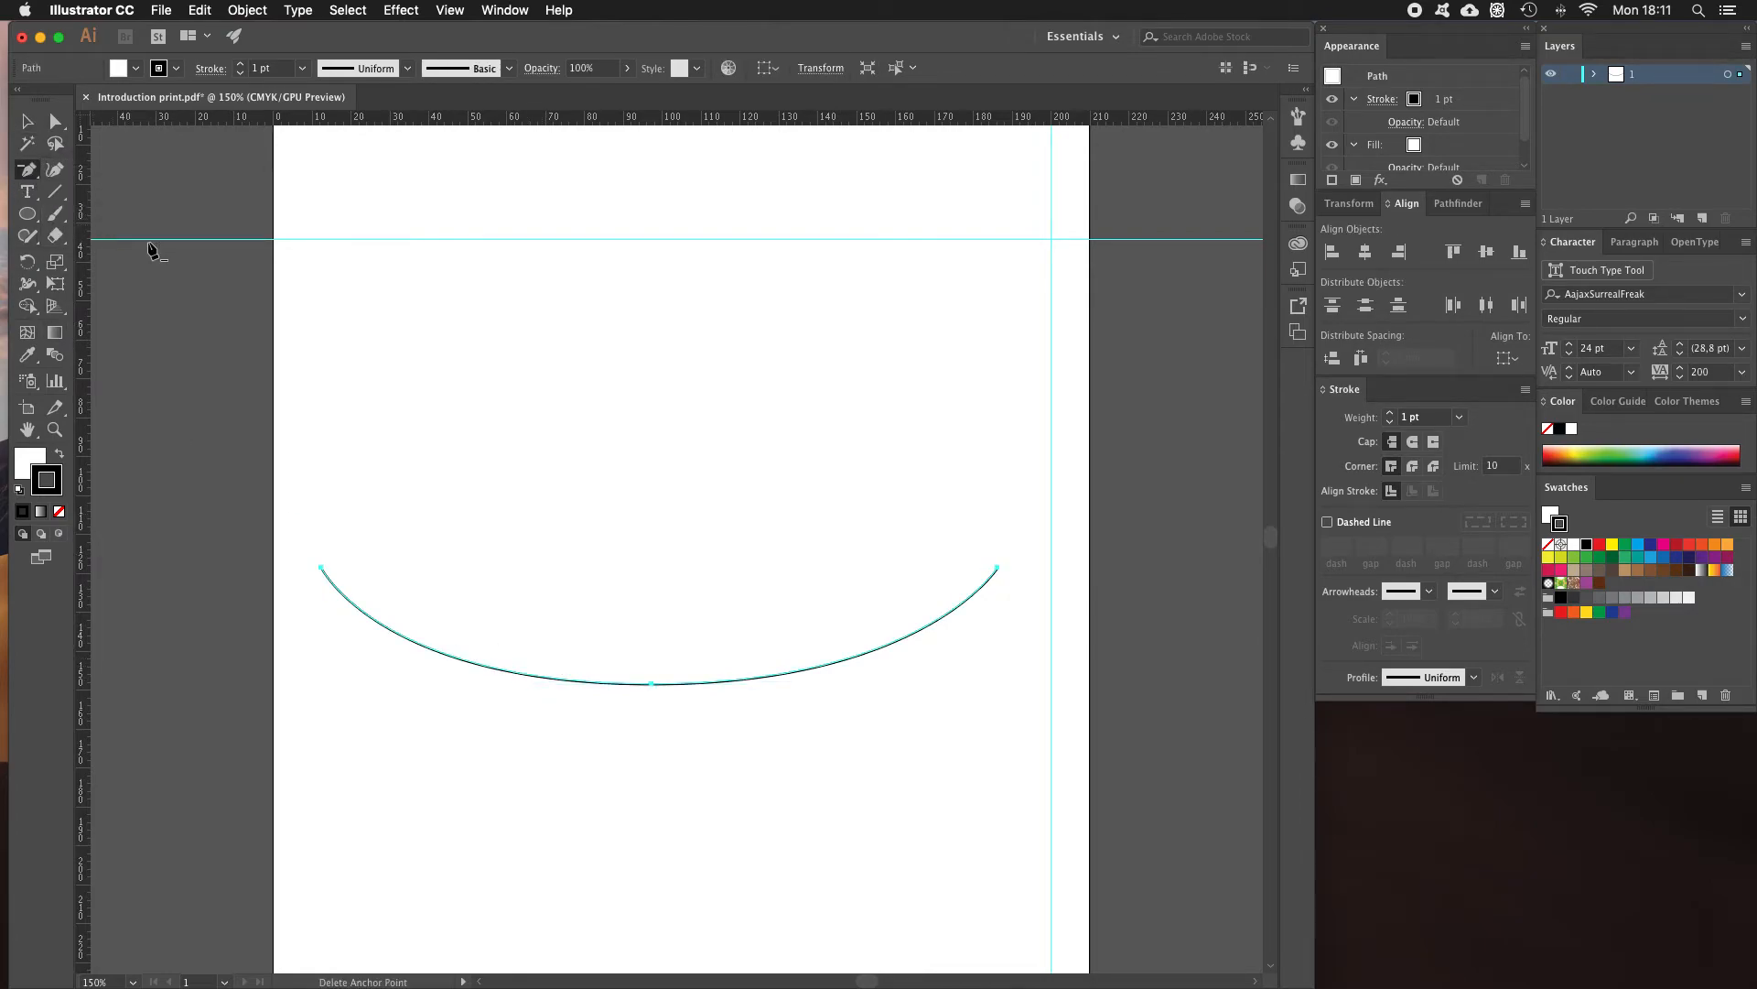
pyautogui.click(649, 683)
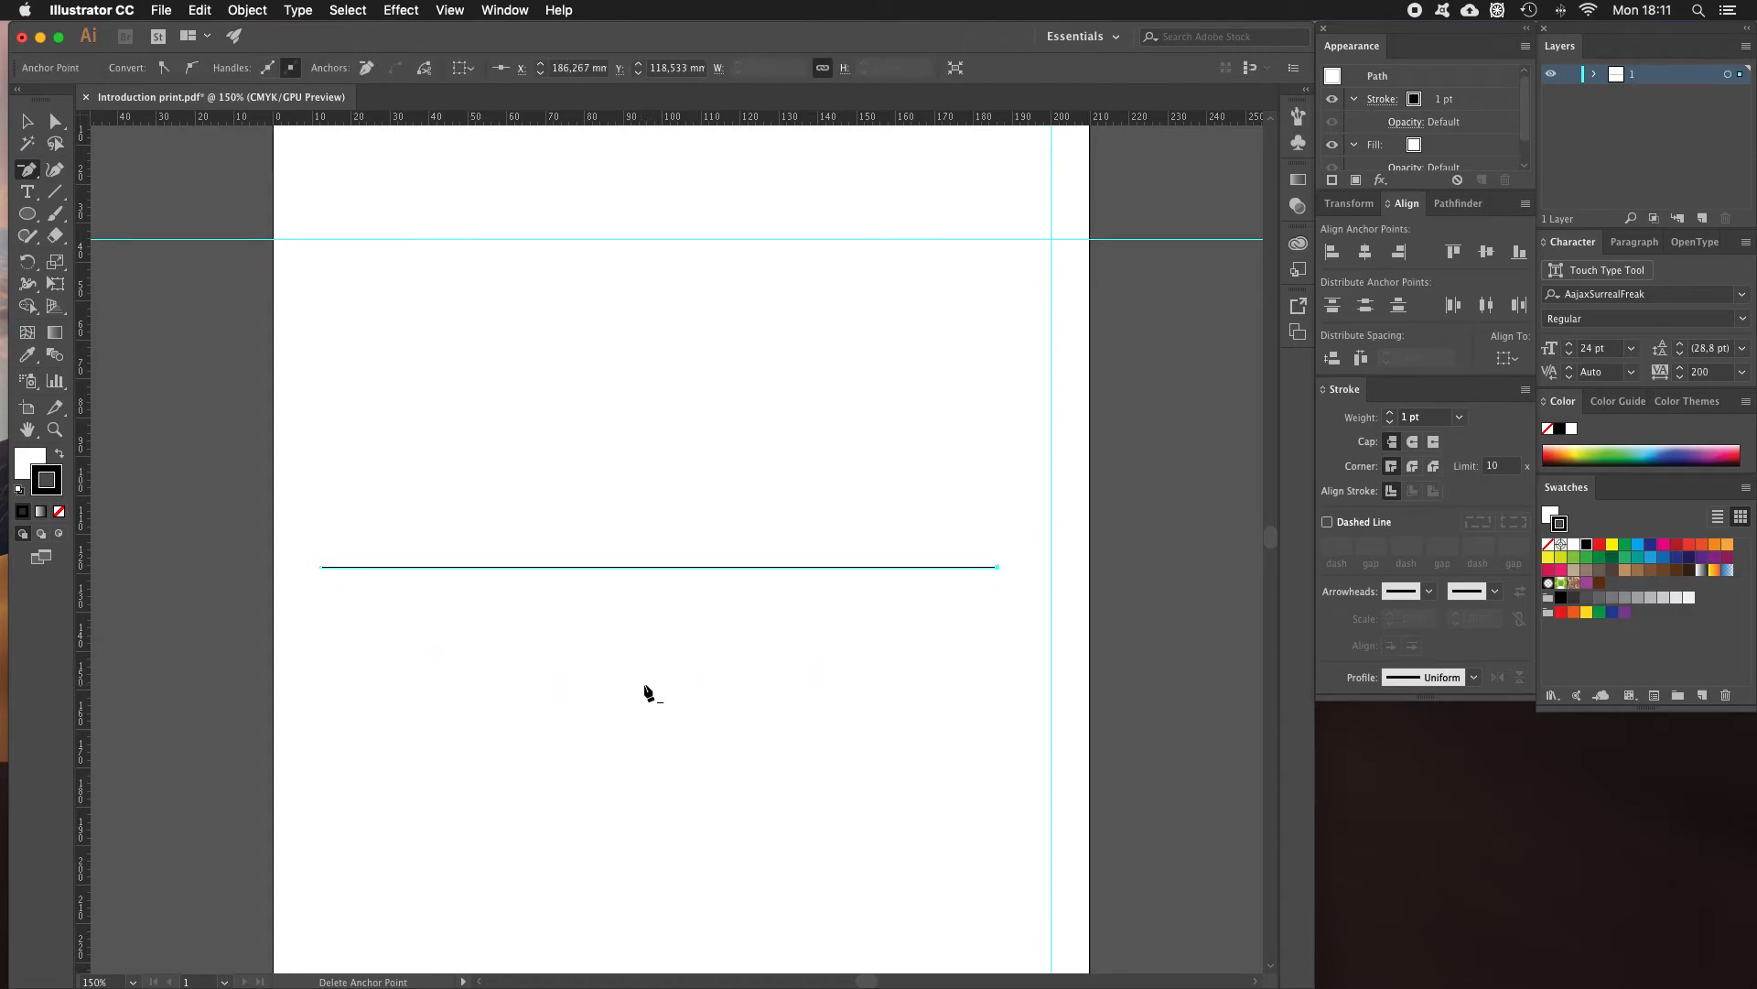
# Select the straight line with the Selection tool and delete it.
pyautogui.click(26, 124)
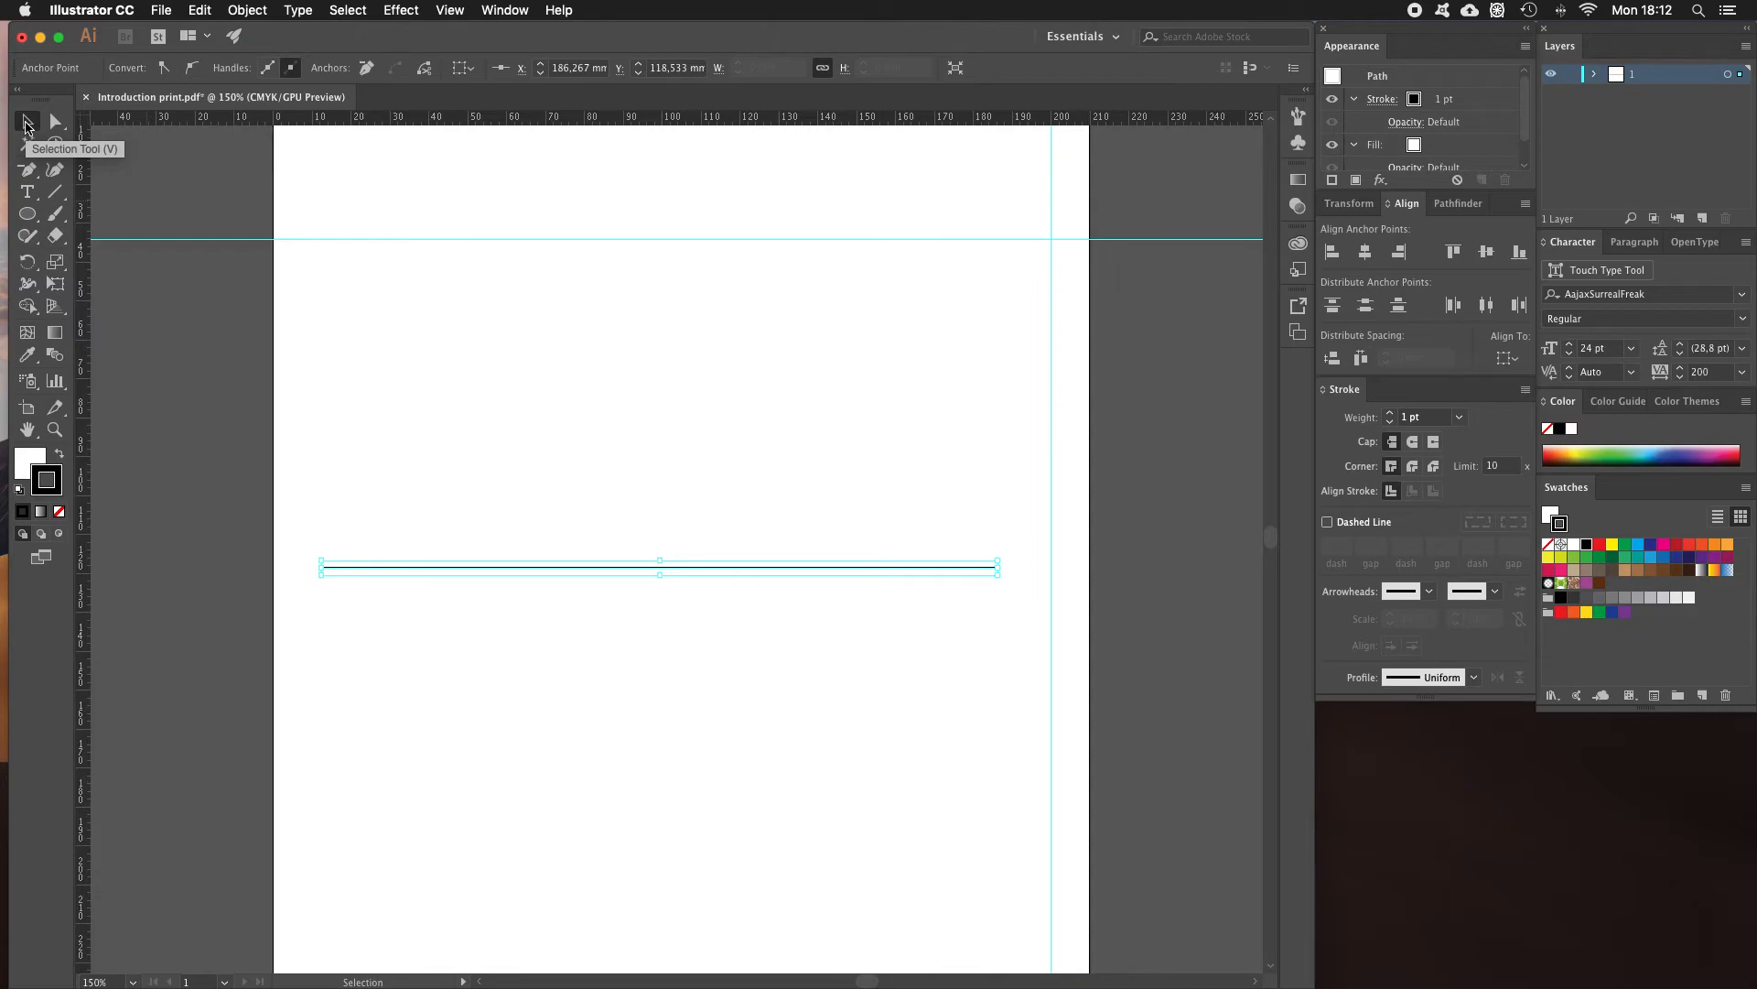
pyautogui.click(432, 580)
pyautogui.click(434, 569)
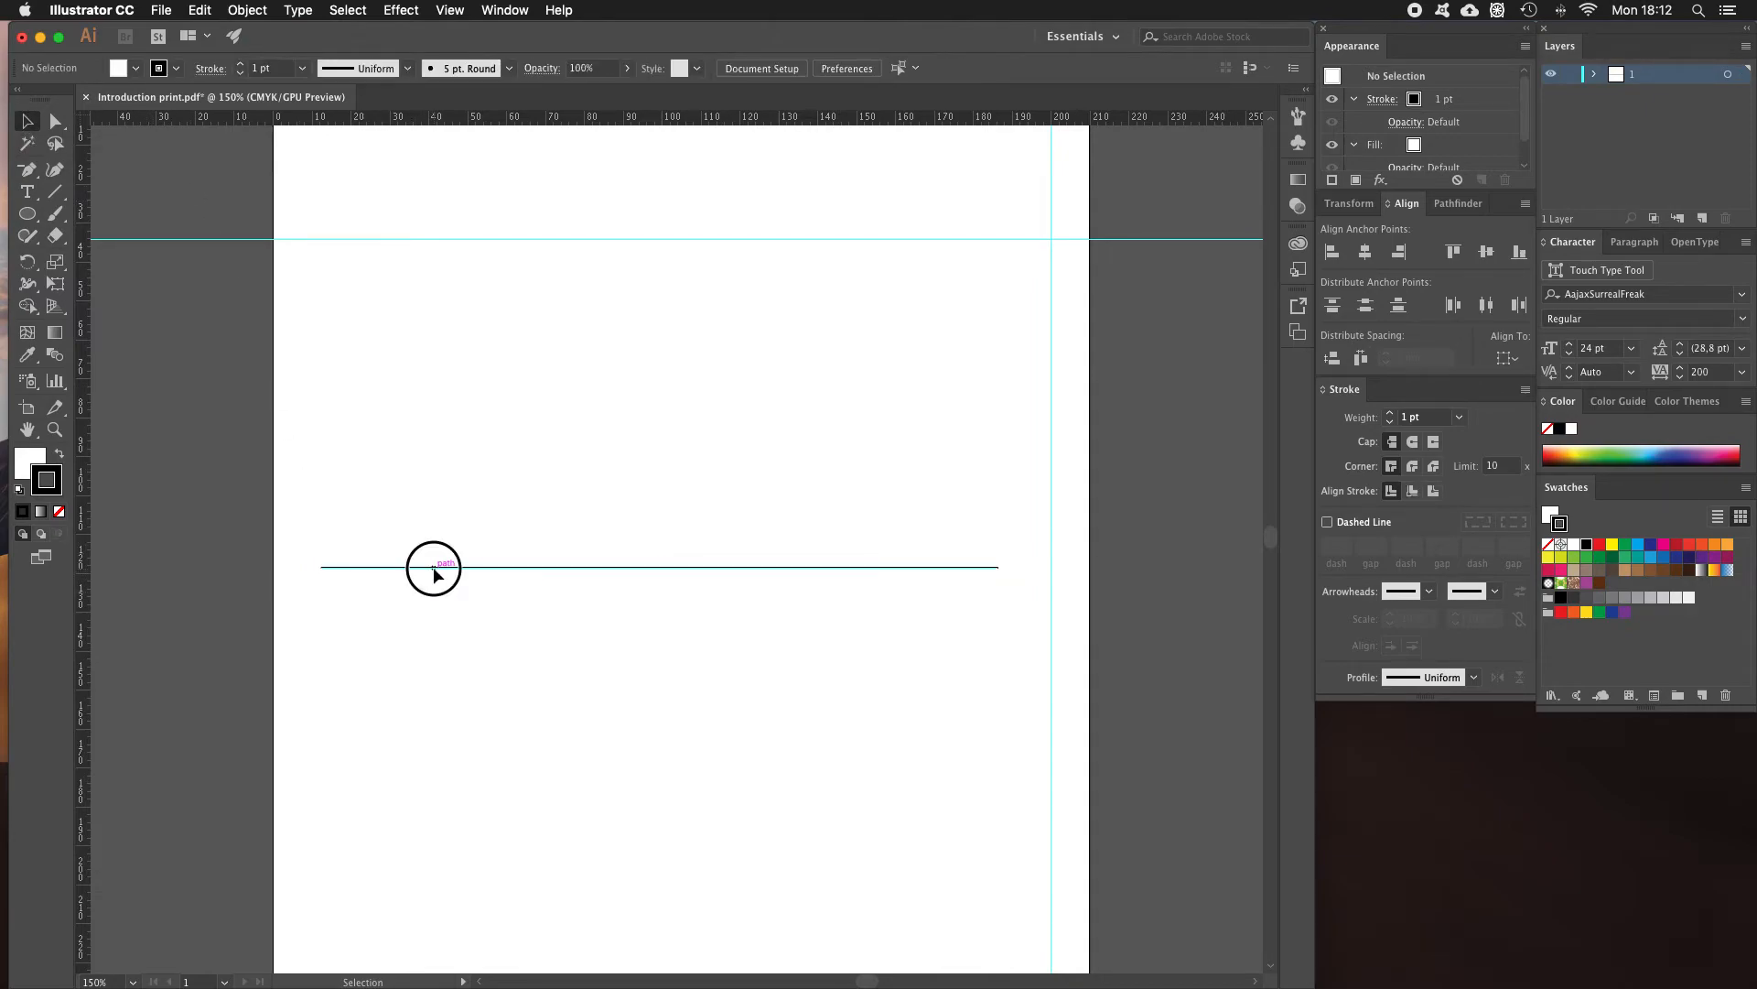
pyautogui.press('Delete')
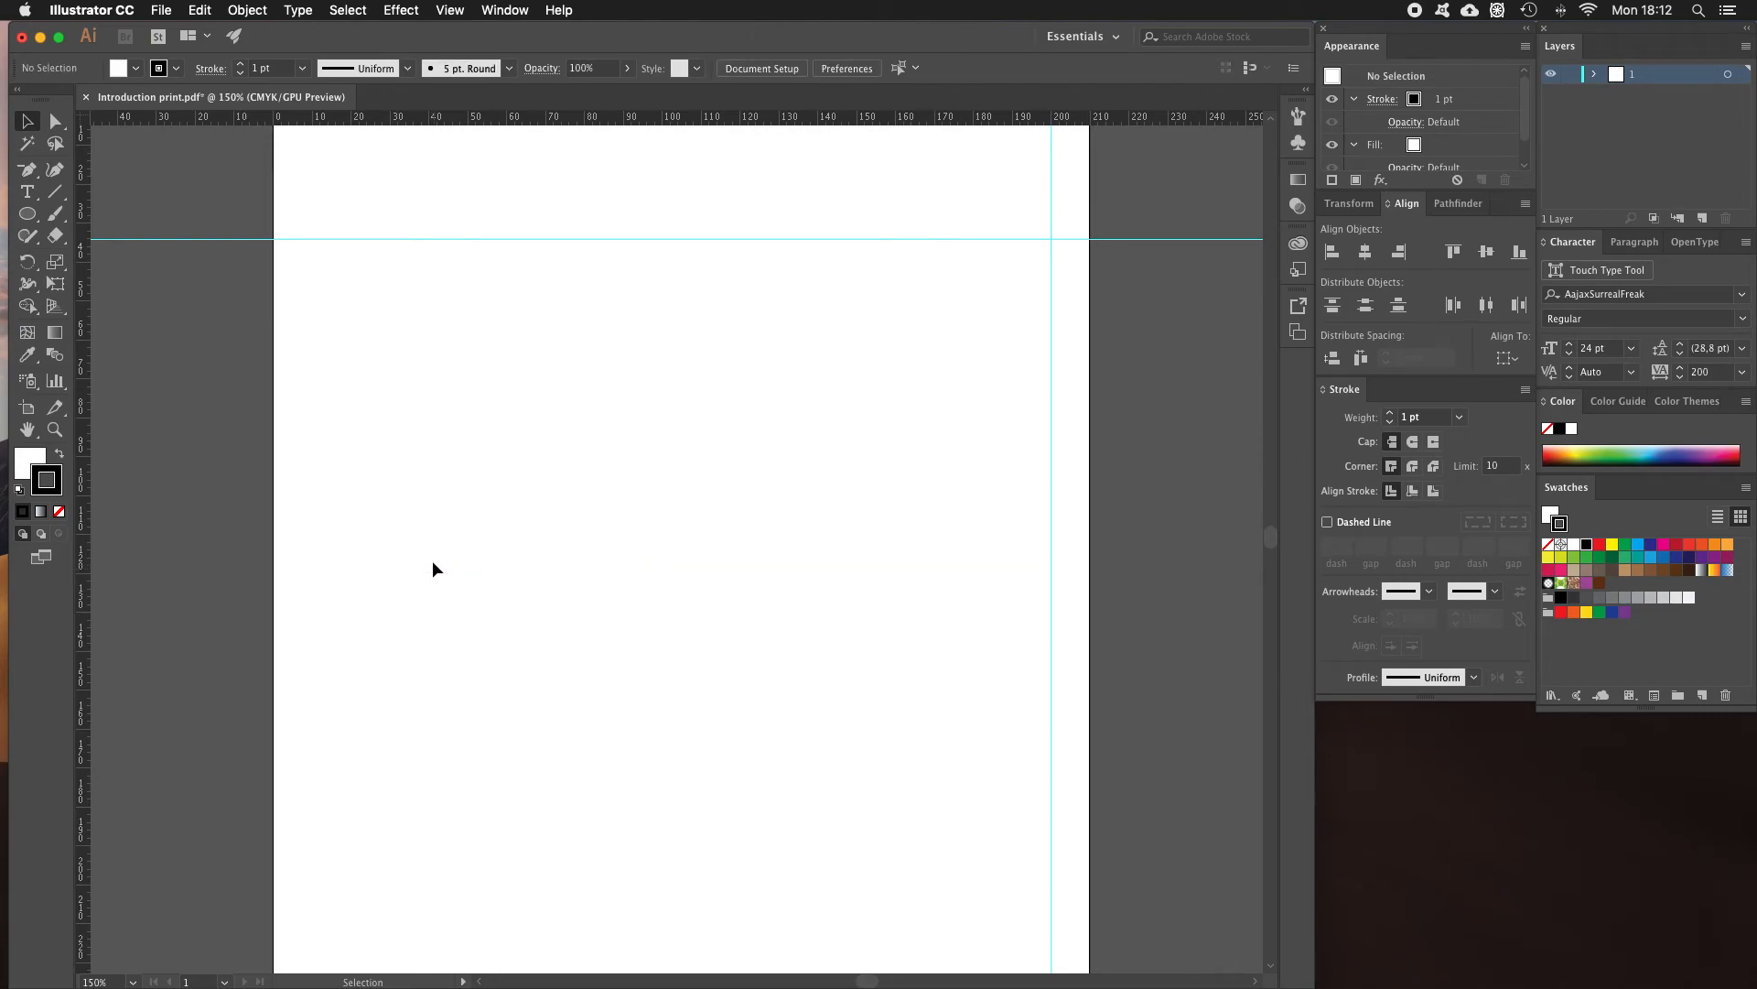
# Draw a large wavy shape of curved segments with the Pen tool and close it at its starting anchor.
pyautogui.moveTo(27, 169); pyautogui.dragTo(100, 168)
pyautogui.click(337, 304)
pyautogui.moveTo(332, 595); pyautogui.dragTo(387, 689)
pyautogui.moveTo(652, 726); pyautogui.dragTo(705, 678)
pyautogui.moveTo(806, 534); pyautogui.dragTo(881, 792)
pyautogui.moveTo(938, 465); pyautogui.dragTo(888, 355)
pyautogui.moveTo(716, 294); pyautogui.dragTo(561, 354)
pyautogui.moveTo(486, 456); pyautogui.dragTo(392, 458)
pyautogui.moveTo(427, 306); pyautogui.dragTo(456, 260)
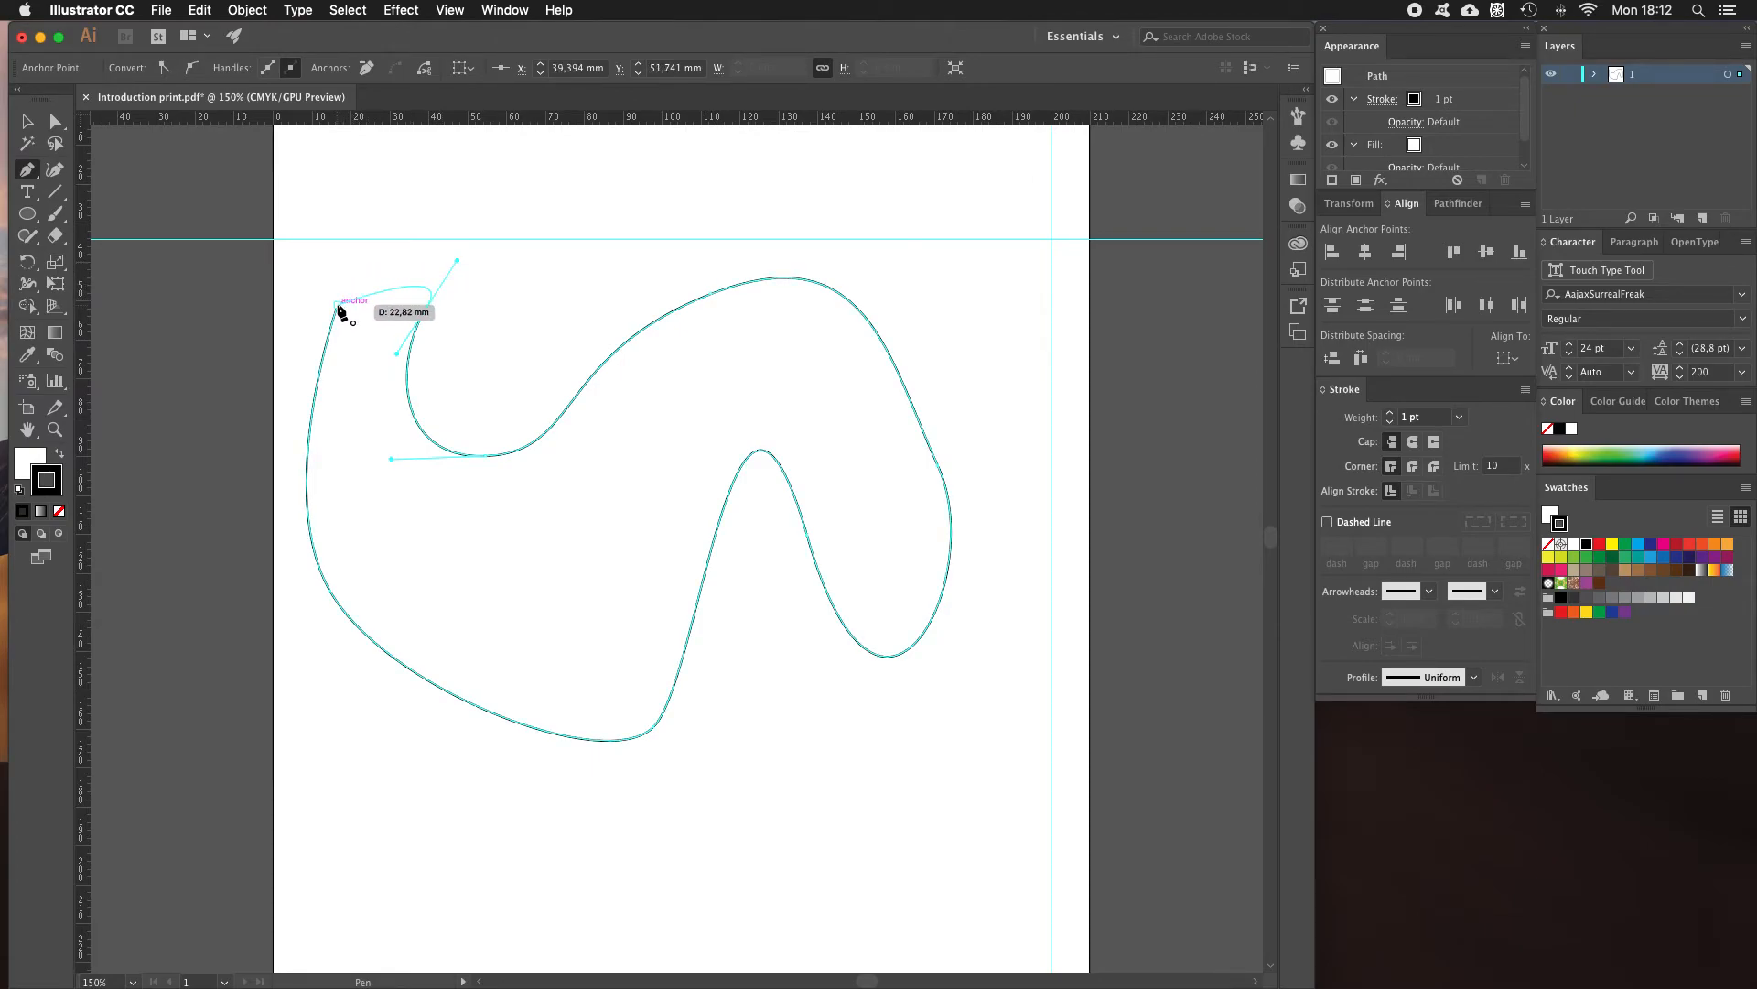
pyautogui.click(338, 306)
# Select the closed wavy shape with the Selection tool and delete it.
pyautogui.click(28, 121)
pyautogui.click(427, 218)
pyautogui.click(409, 283)
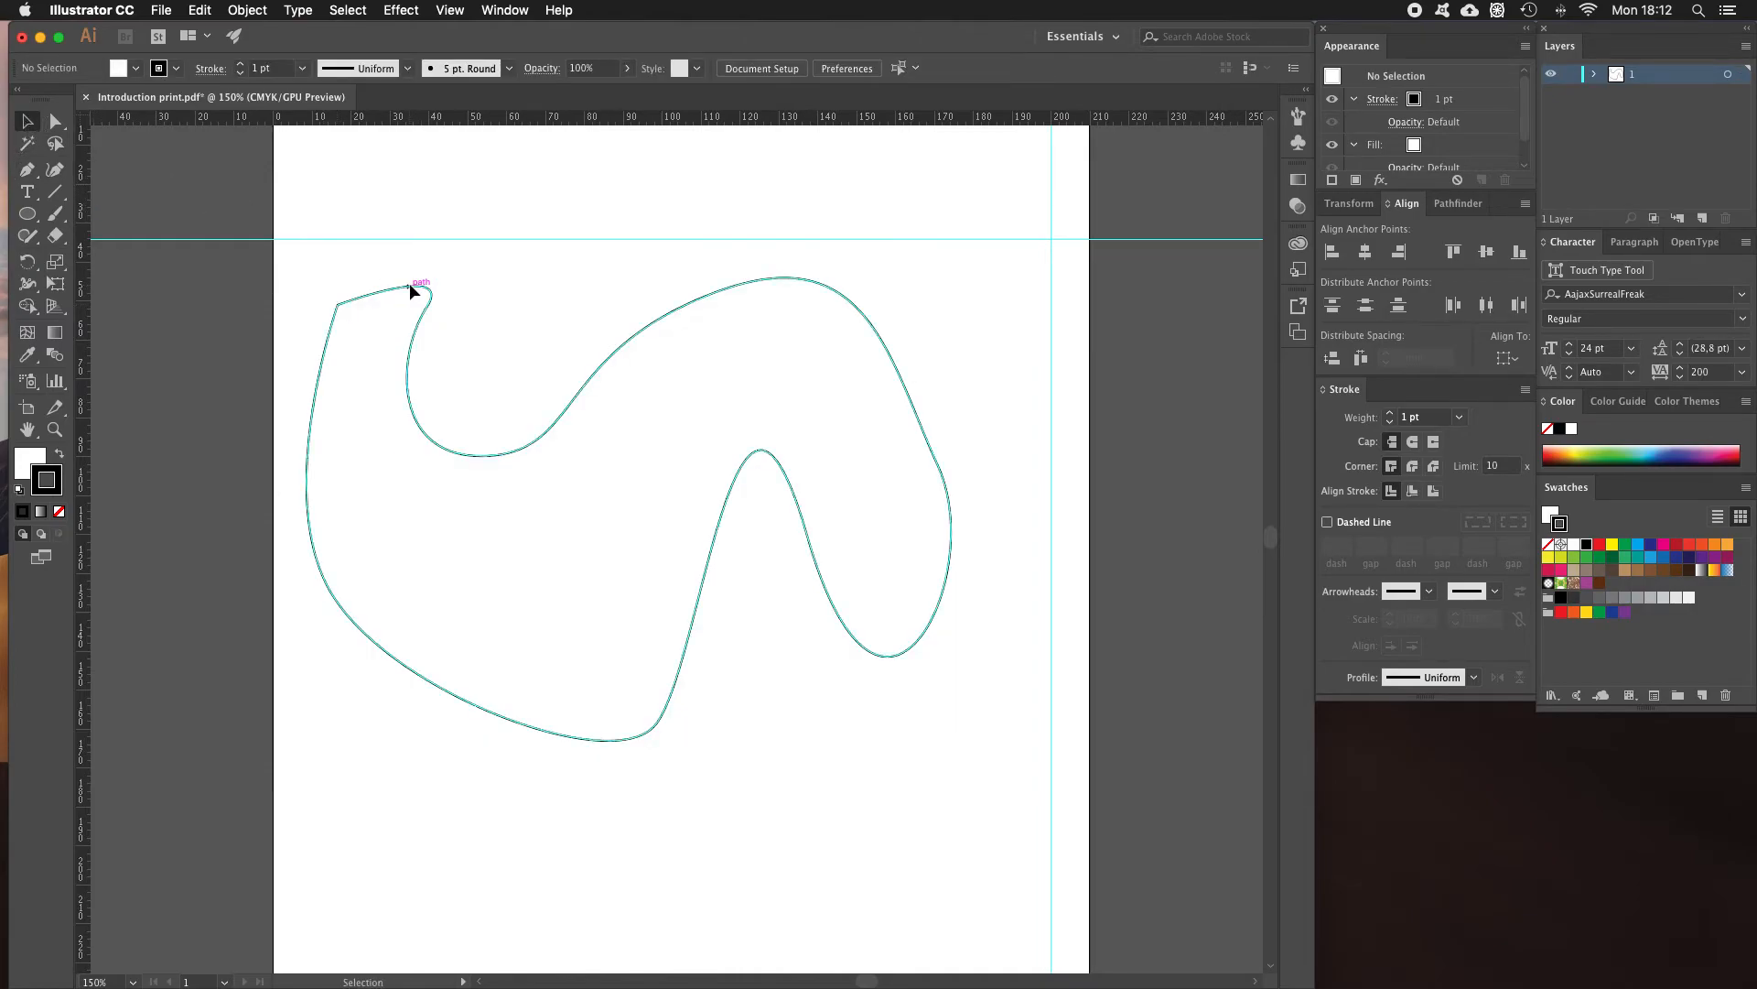
pyautogui.press('BackSpace')
# Set the fill colour to a brownish orange in the Color Picker.
pyautogui.press('z')
pyautogui.keyDown('alt'); pyautogui.click(518, 406); pyautogui.keyUp('alt')
pyautogui.moveTo(743, 553); pyautogui.dragTo(533, 349)
pyautogui.press('v')
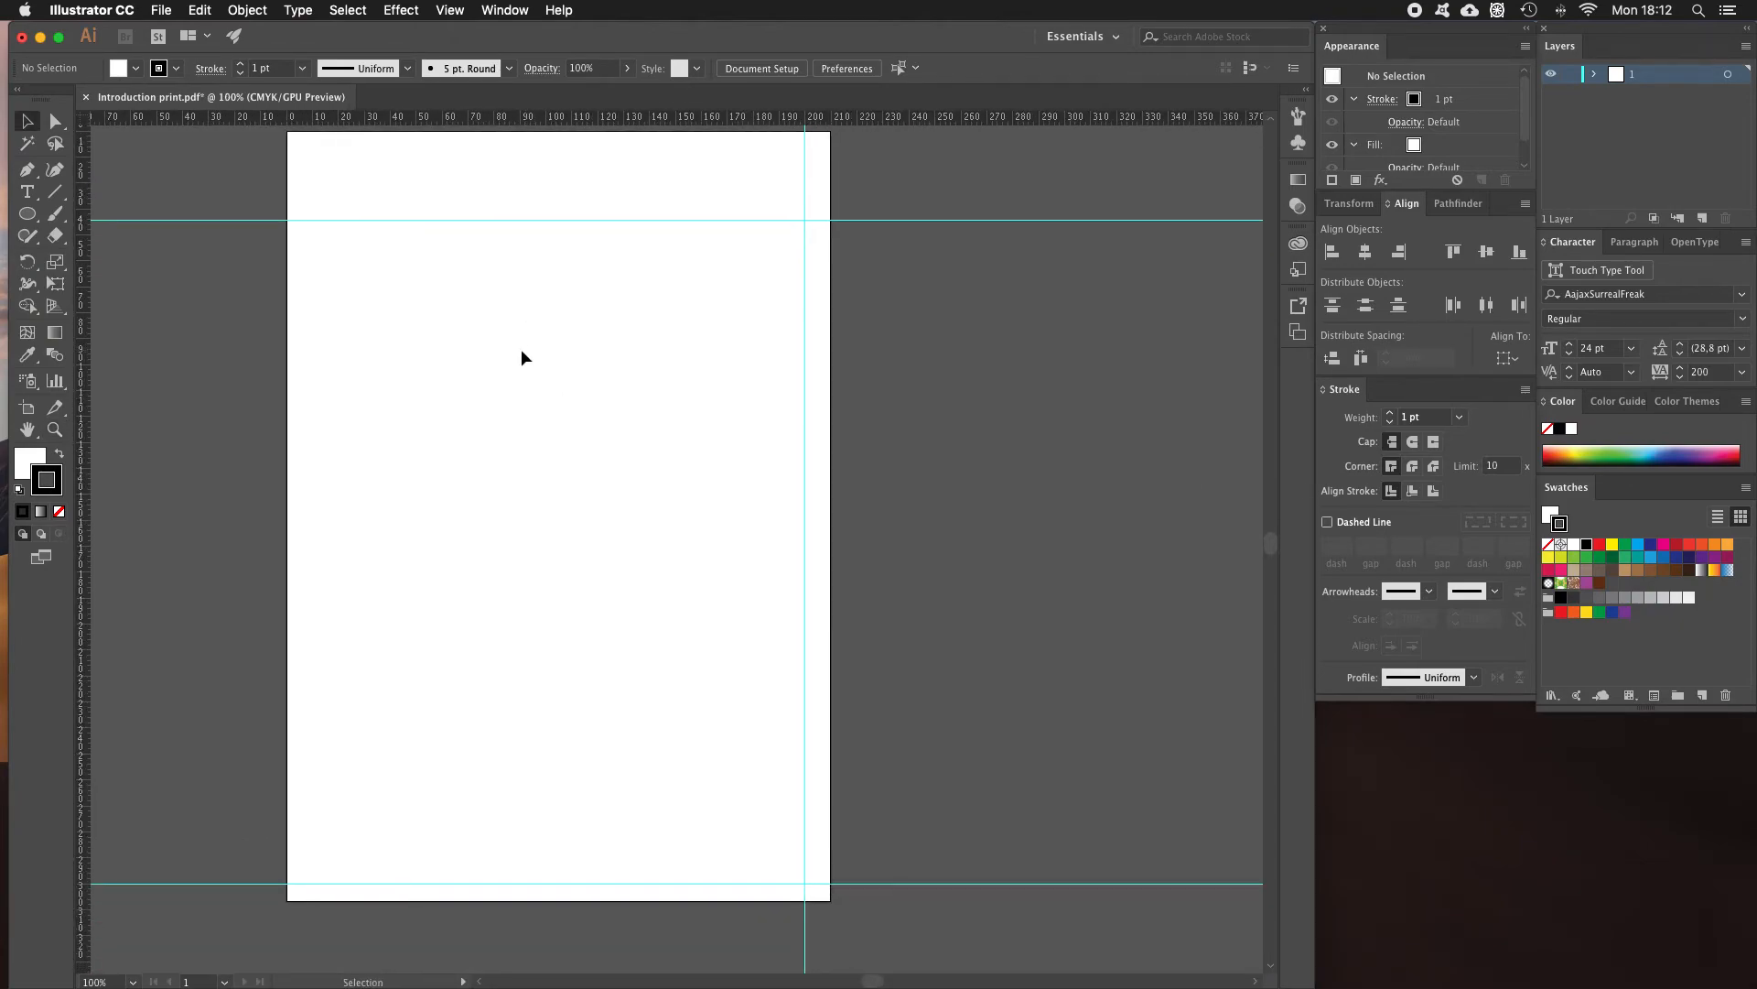
pyautogui.click(25, 457)
pyautogui.doubleClick(25, 457)
pyautogui.click(165, 264)
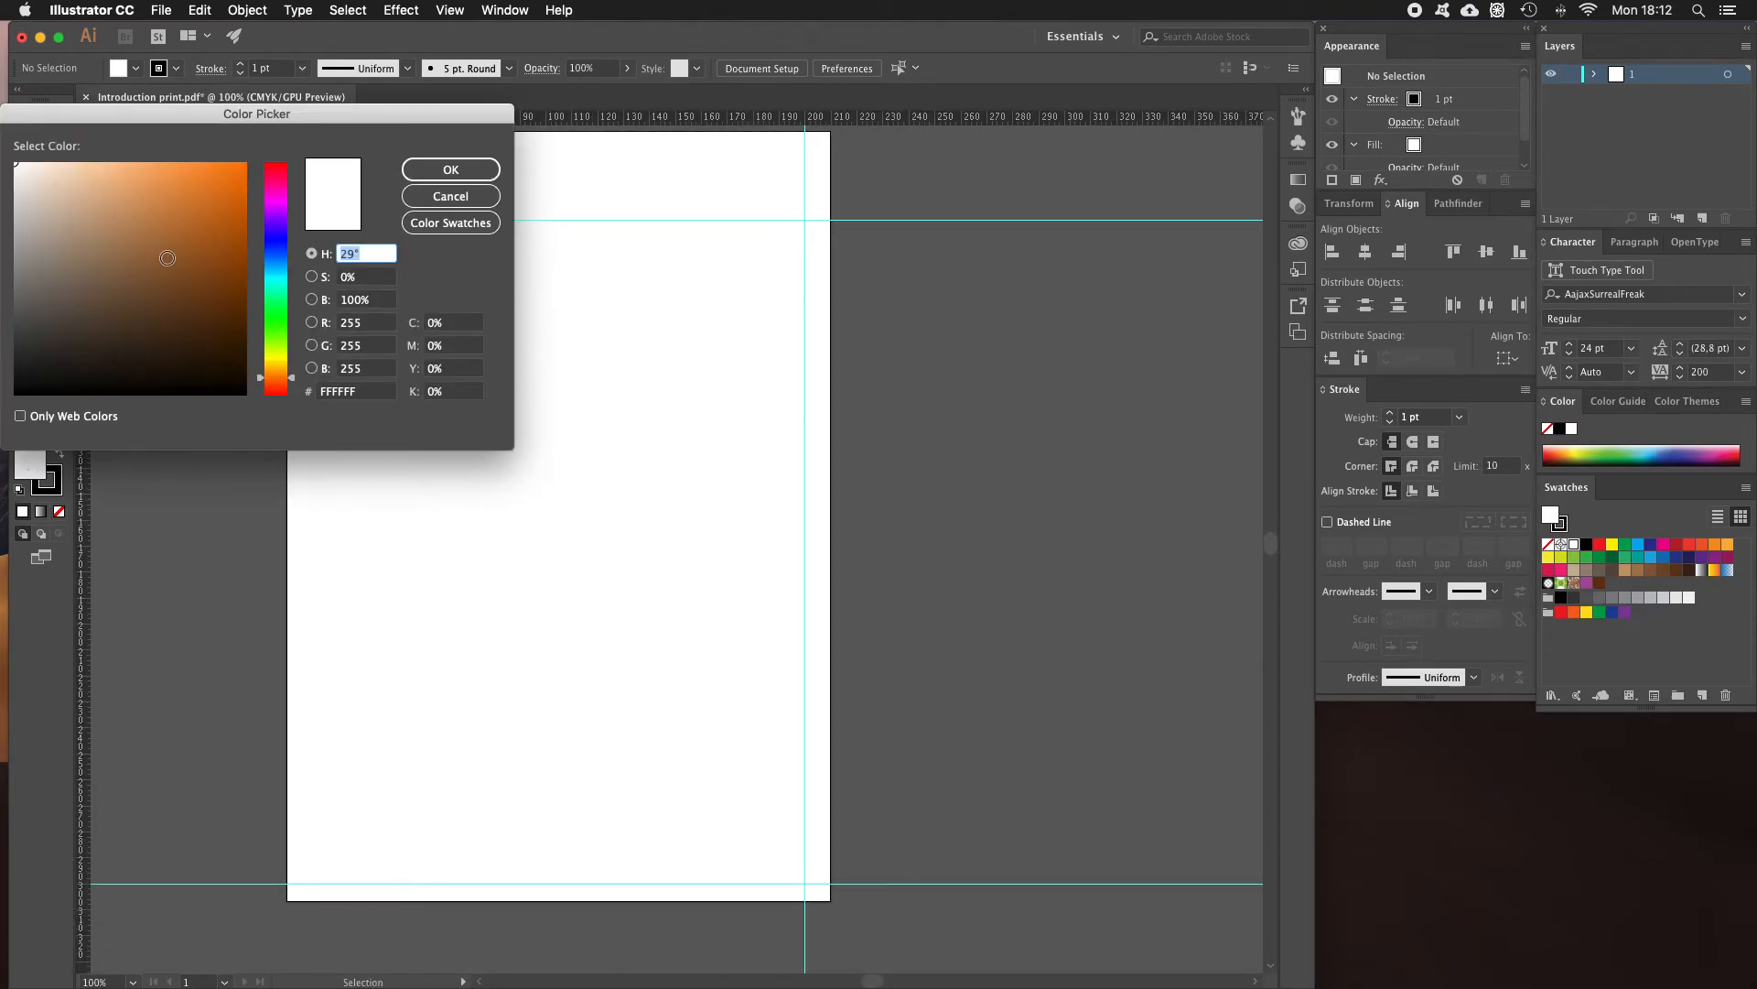
pyautogui.click(181, 228)
pyautogui.click(467, 170)
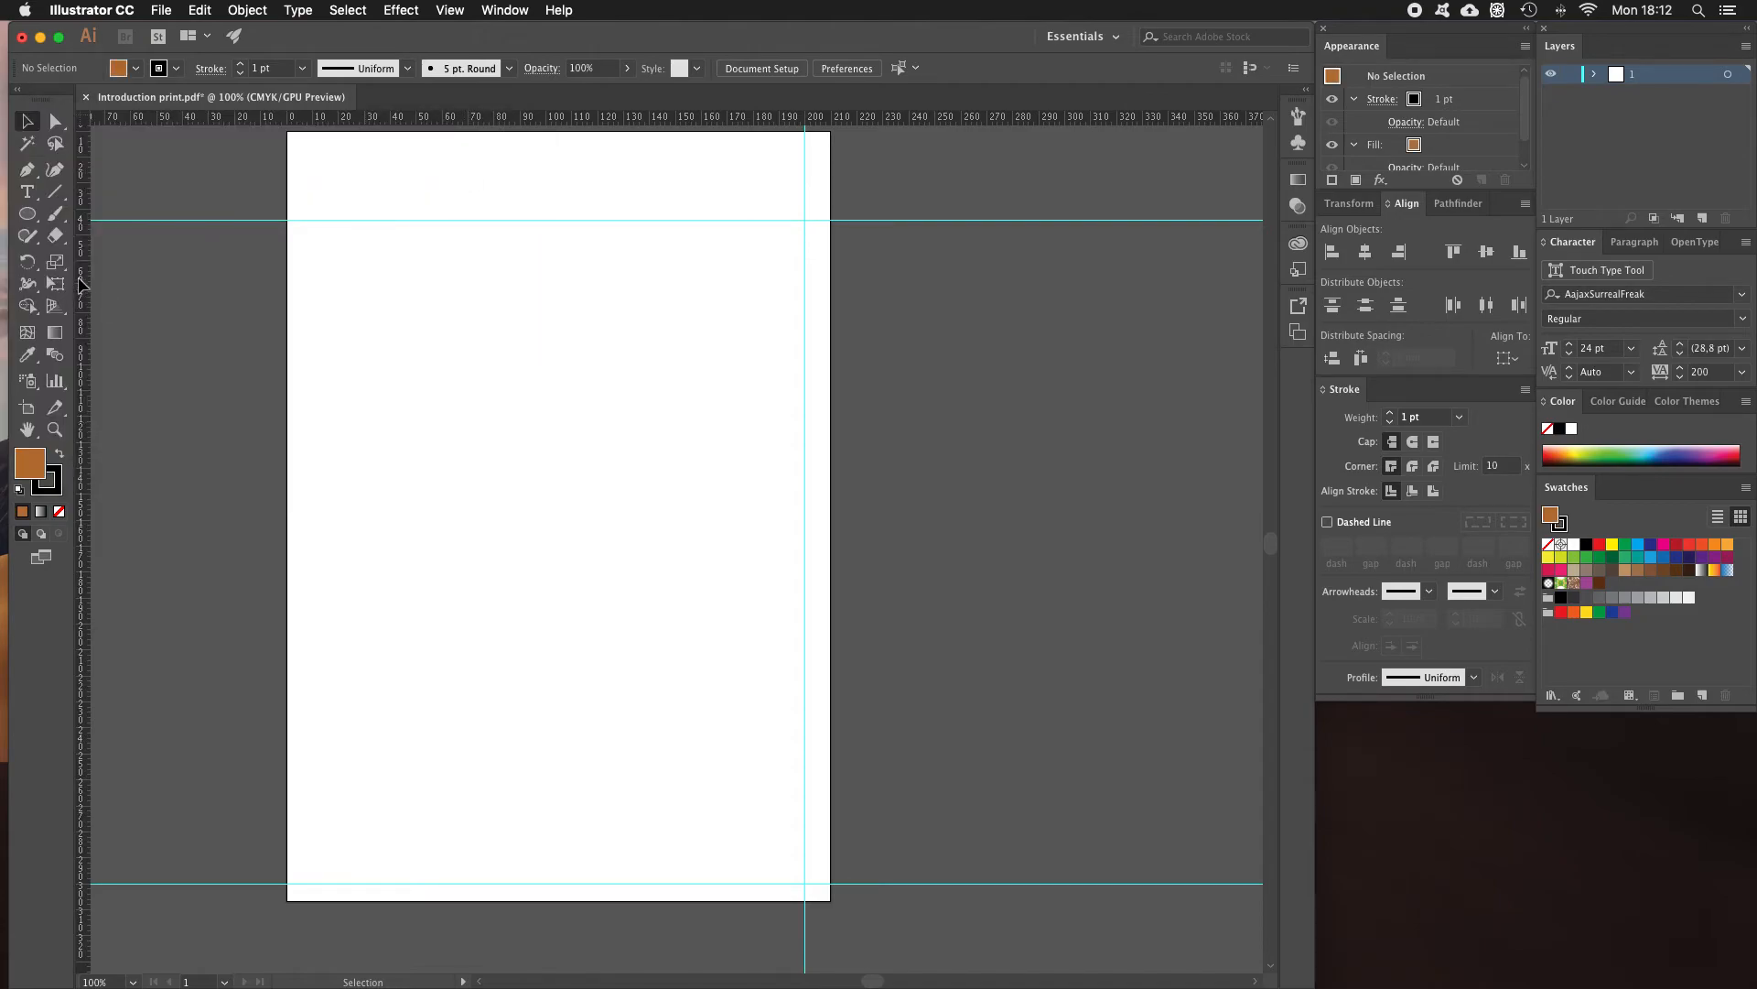
# Draw a spiky, self-crossing path of straight segments in the page's upper half with the Pen tool, using the orange fill.
pyautogui.click(27, 169)
pyautogui.click(535, 275)
pyautogui.click(373, 385)
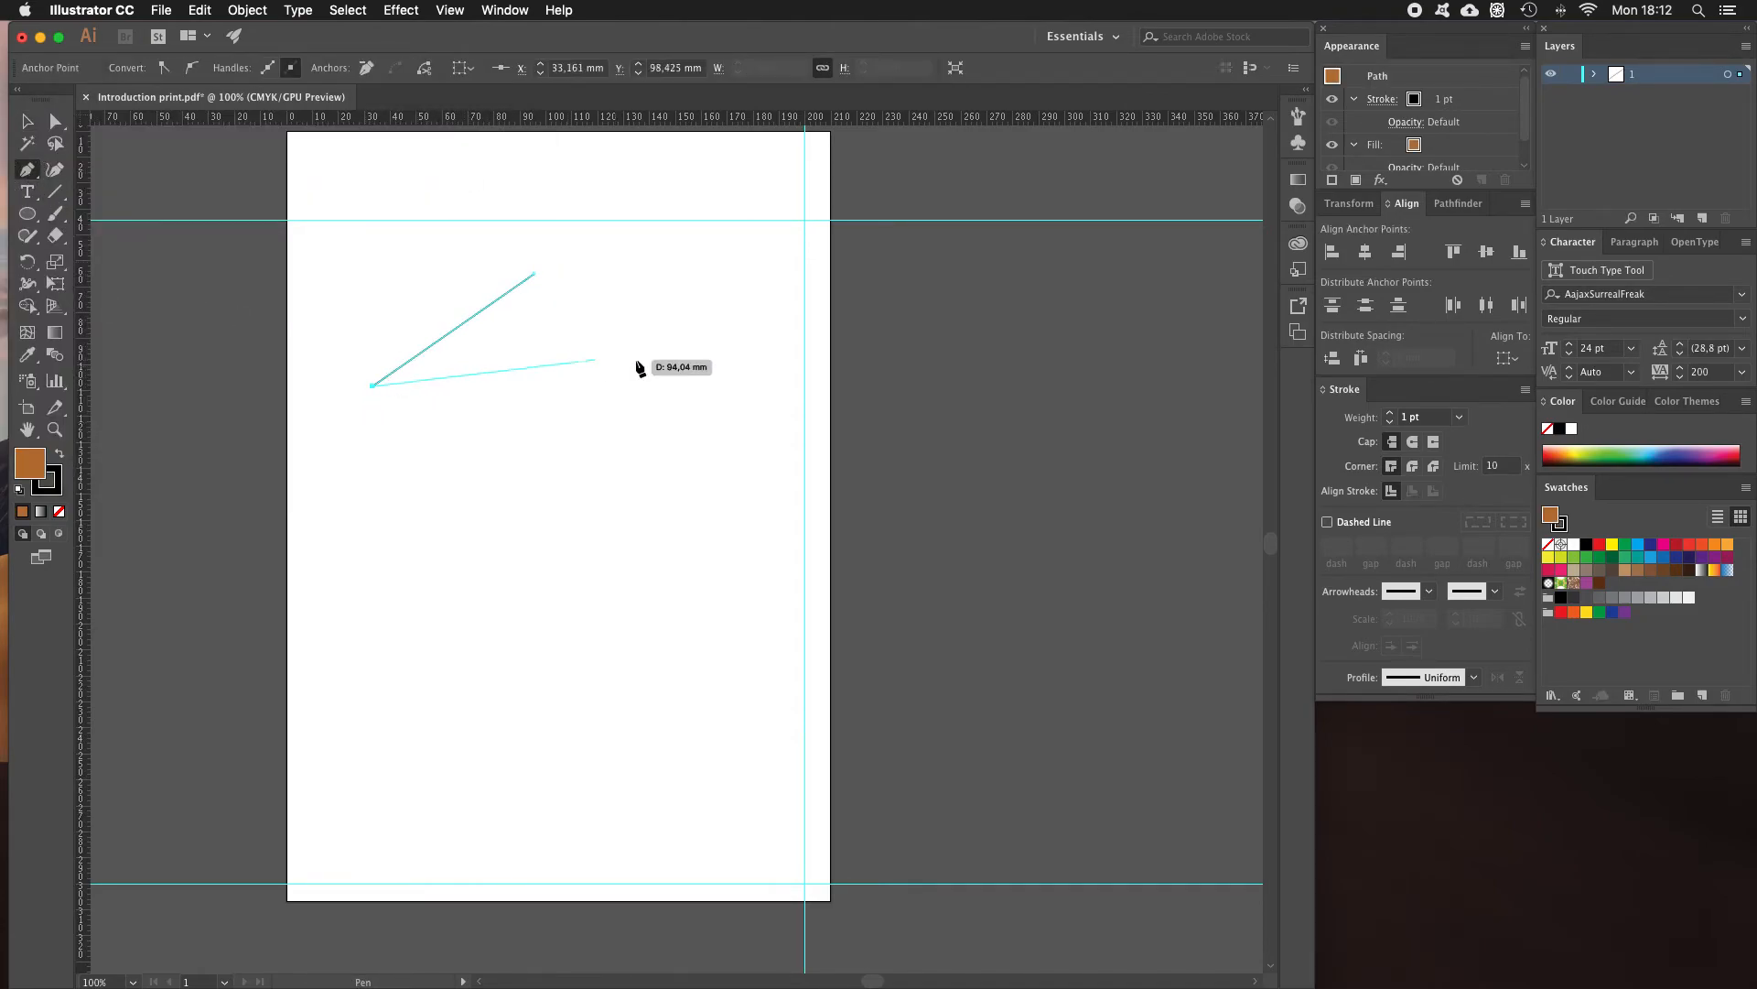
pyautogui.click(659, 359)
pyautogui.click(426, 291)
pyautogui.click(451, 564)
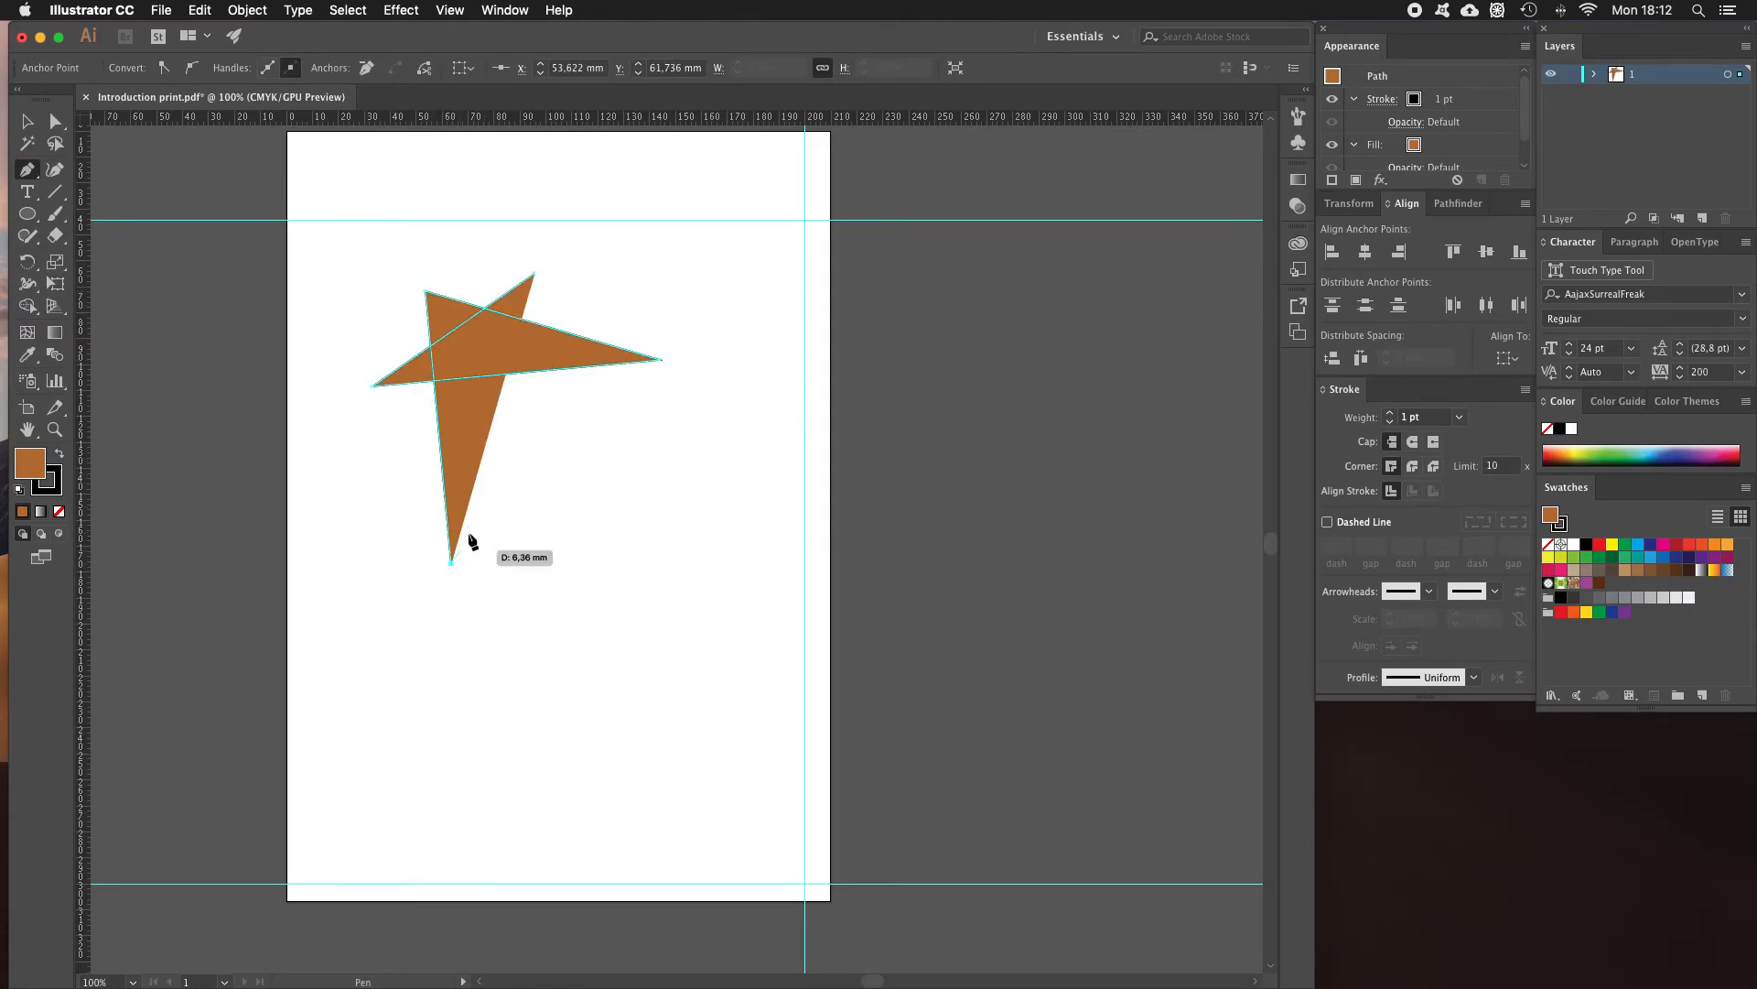
pyautogui.click(588, 291)
pyautogui.click(638, 481)
pyautogui.click(478, 263)
pyautogui.click(378, 441)
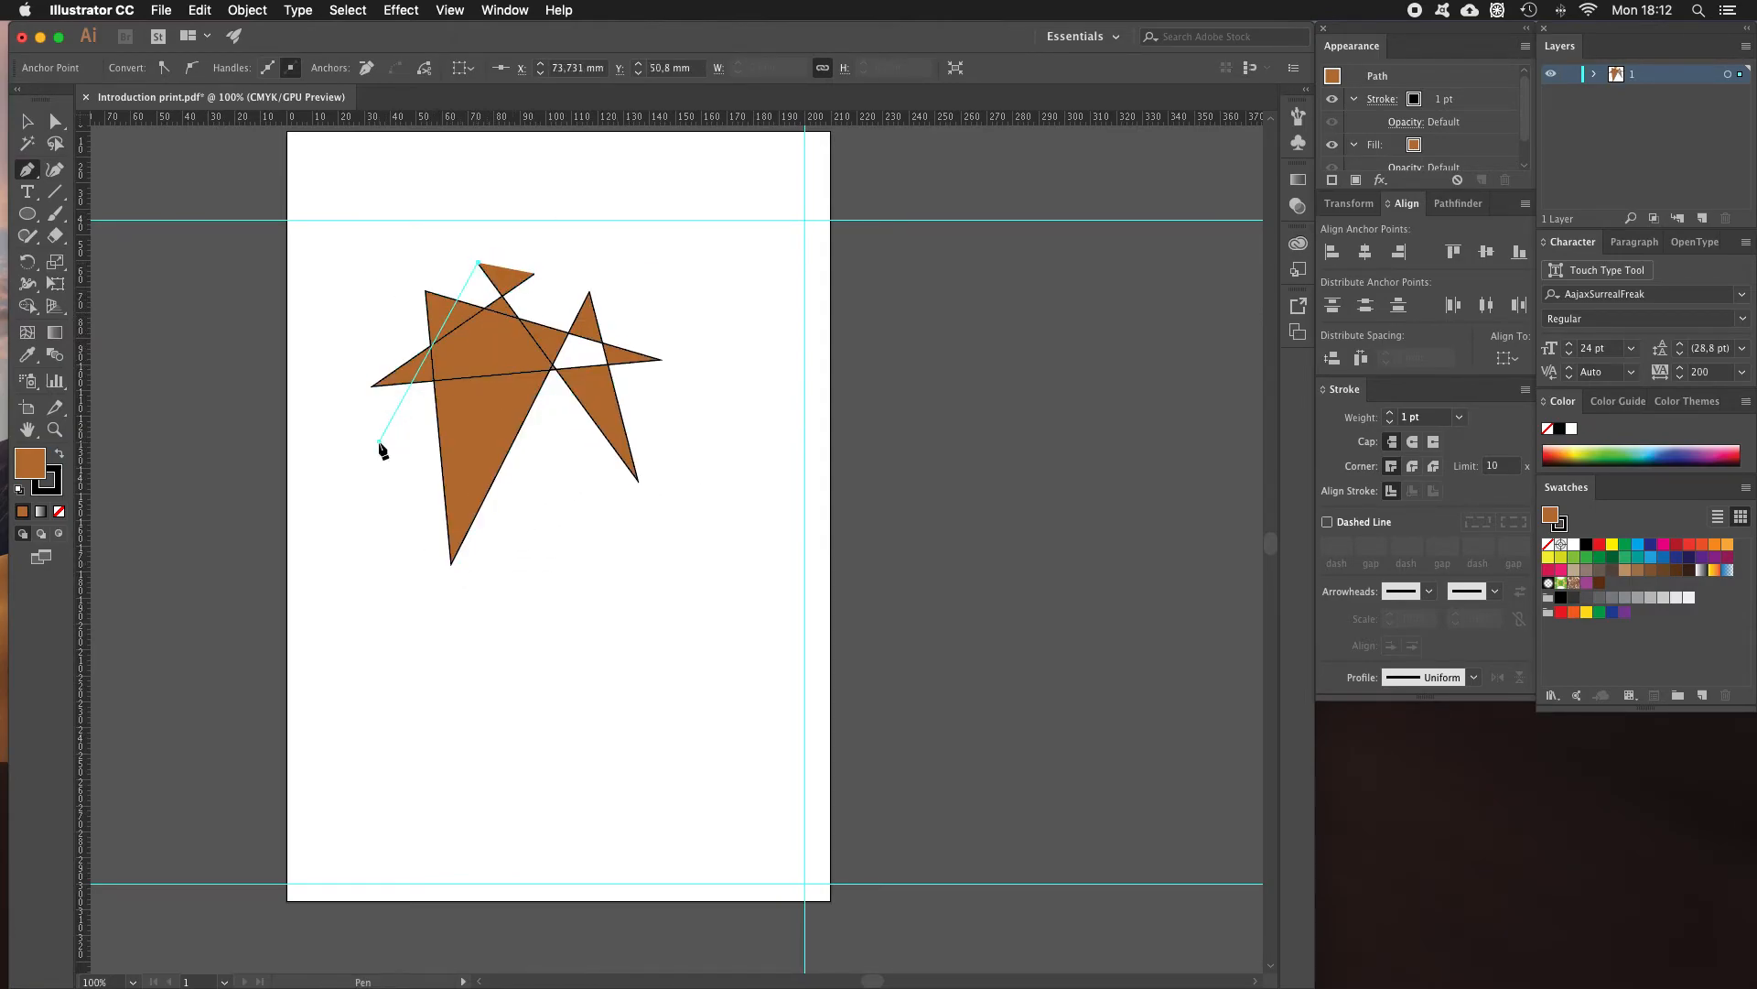
pyautogui.click(601, 257)
pyautogui.click(540, 466)
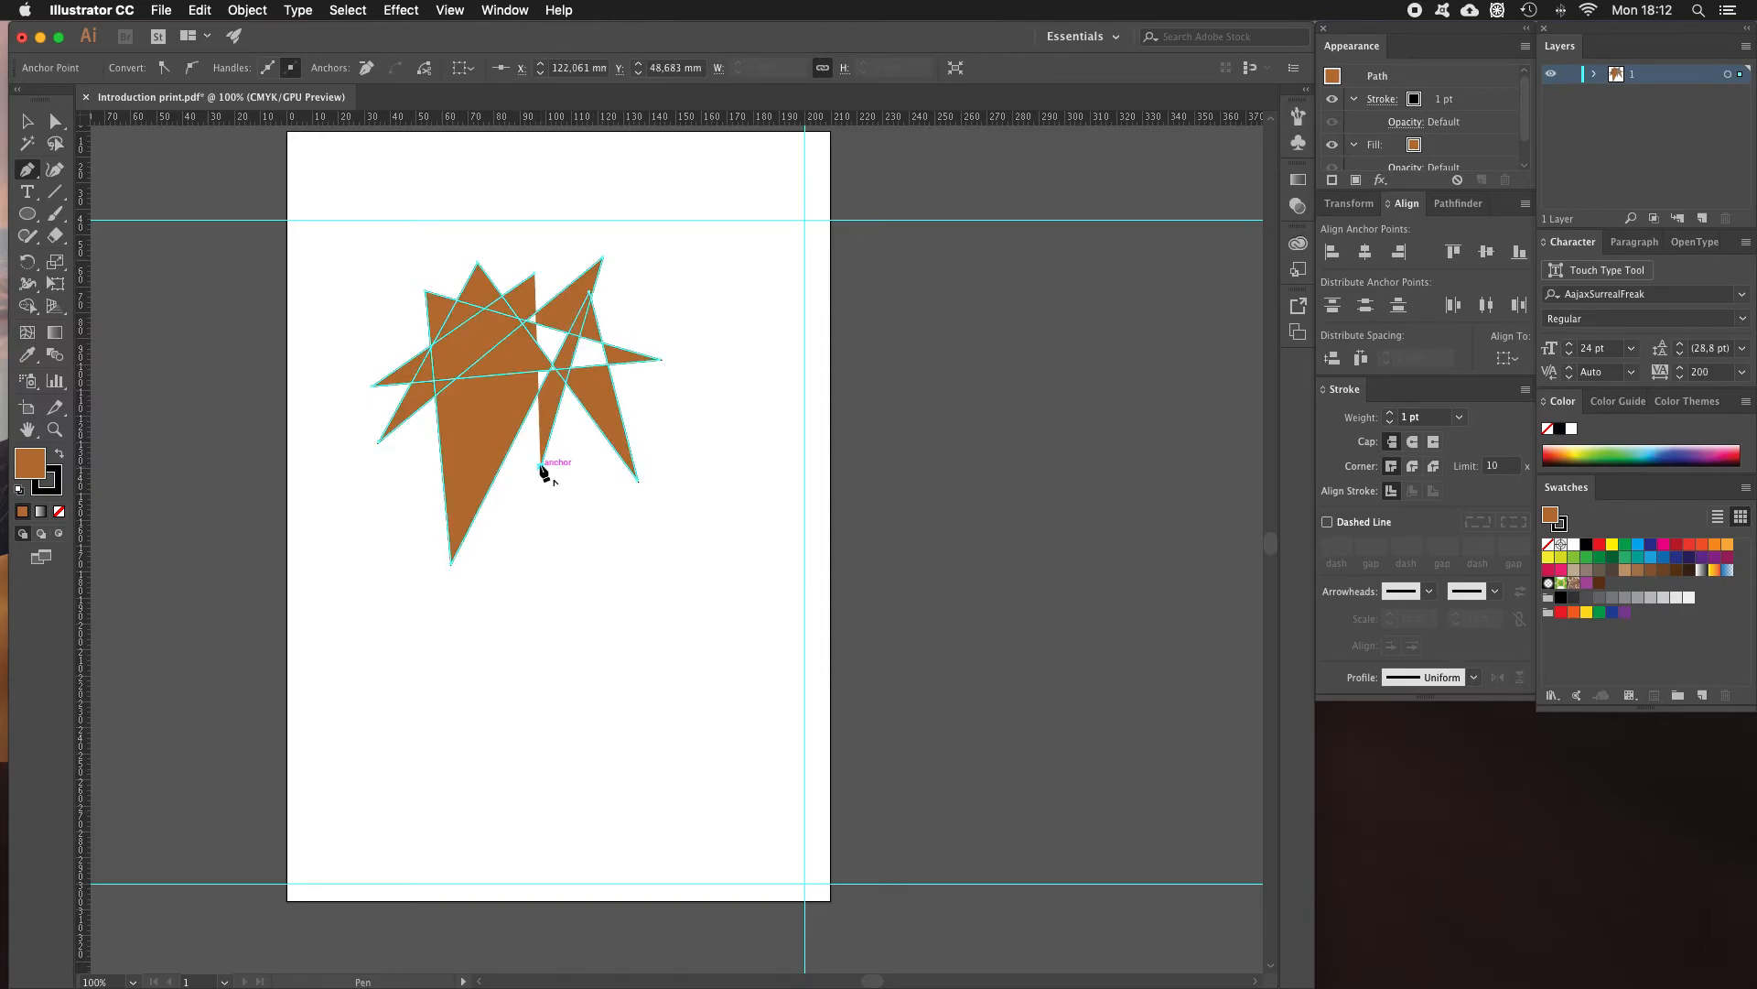
pyautogui.click(394, 305)
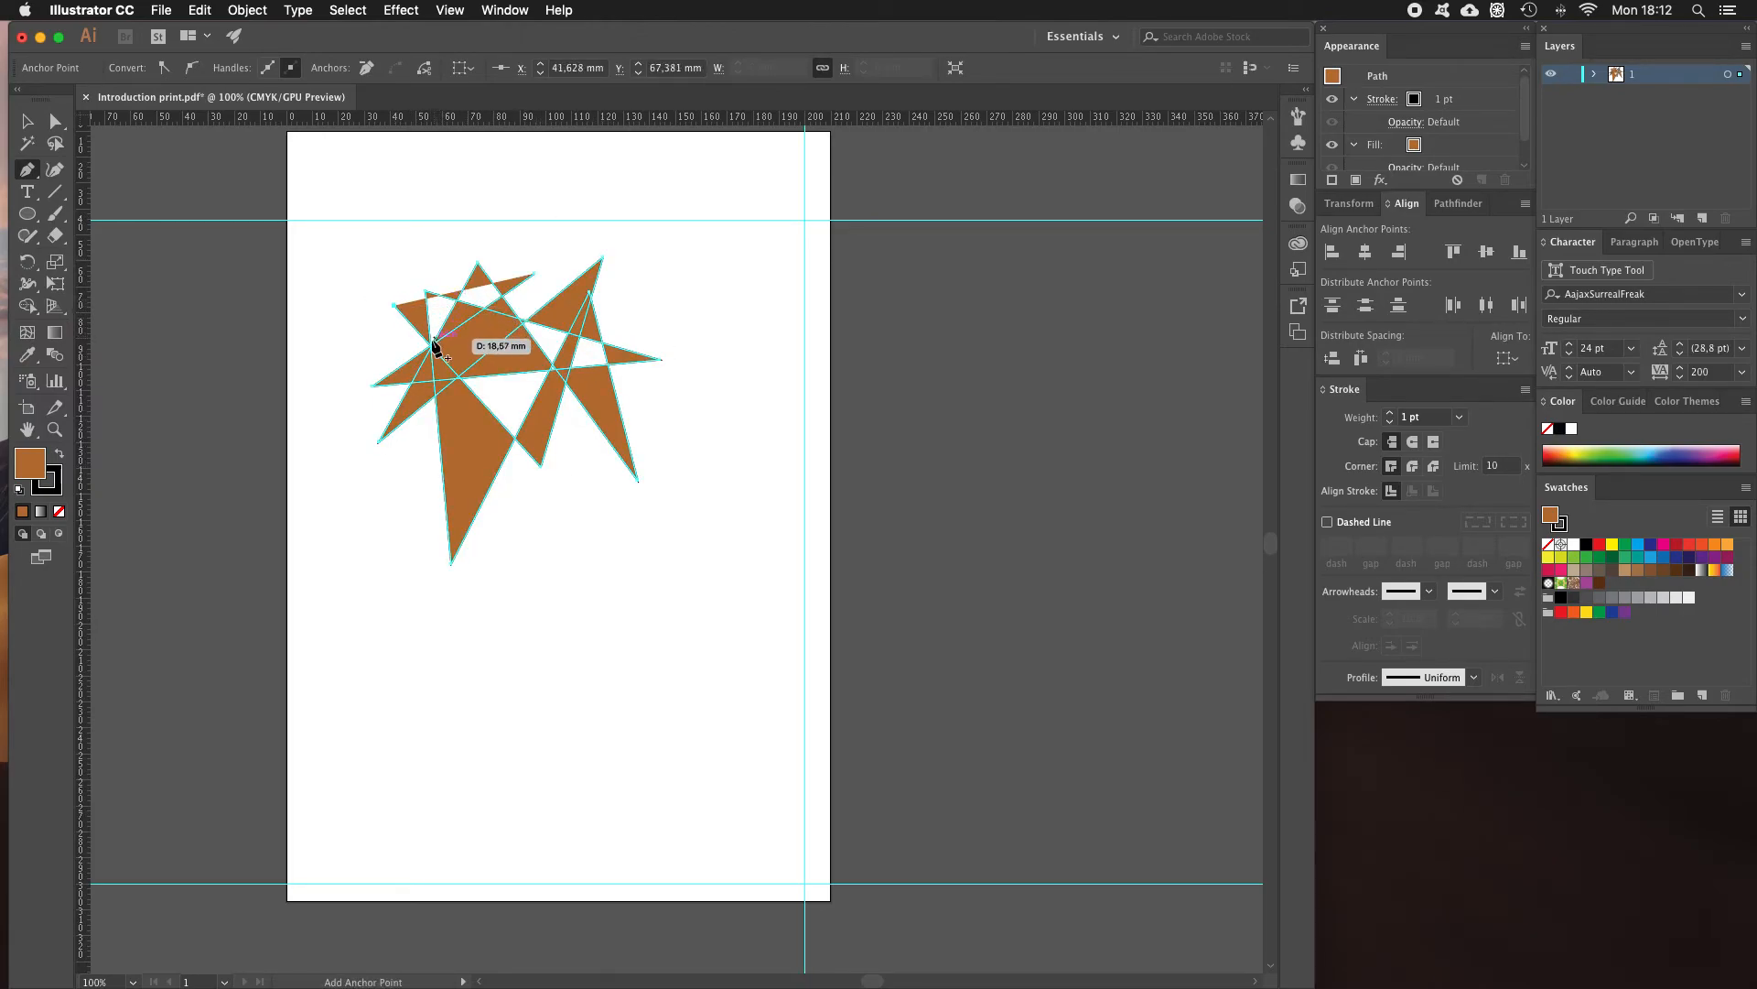
pyautogui.click(426, 291)
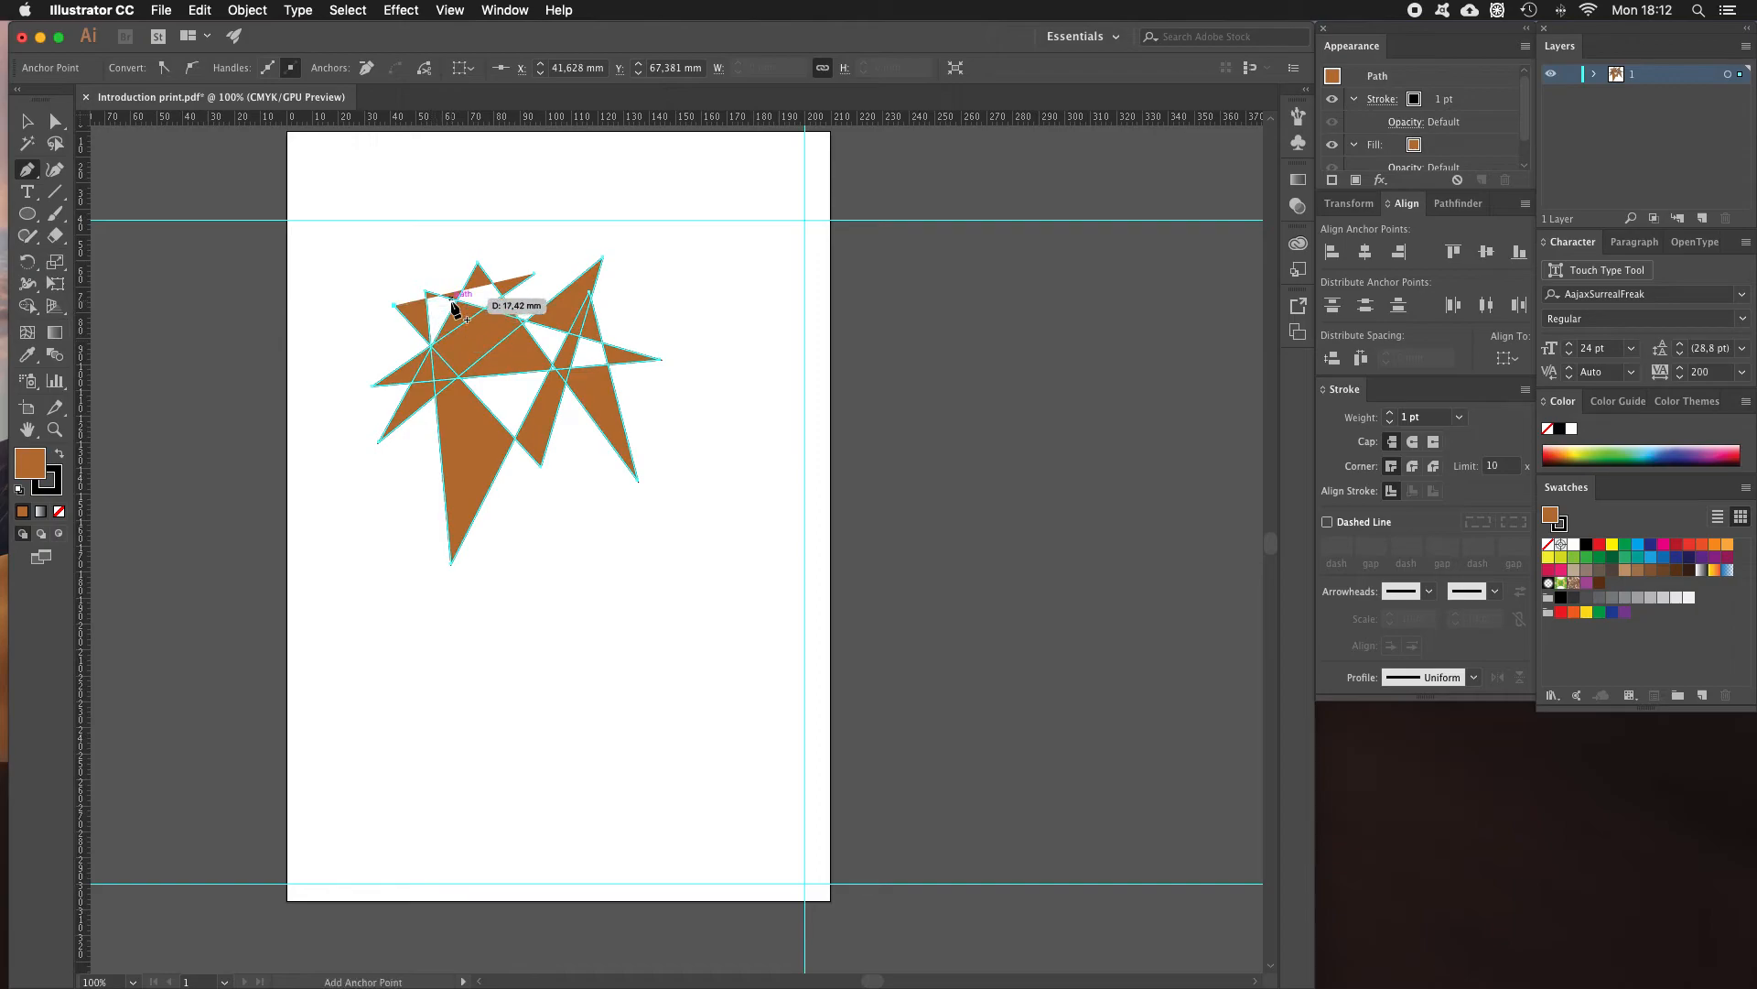
pyautogui.click(520, 560)
pyautogui.click(606, 464)
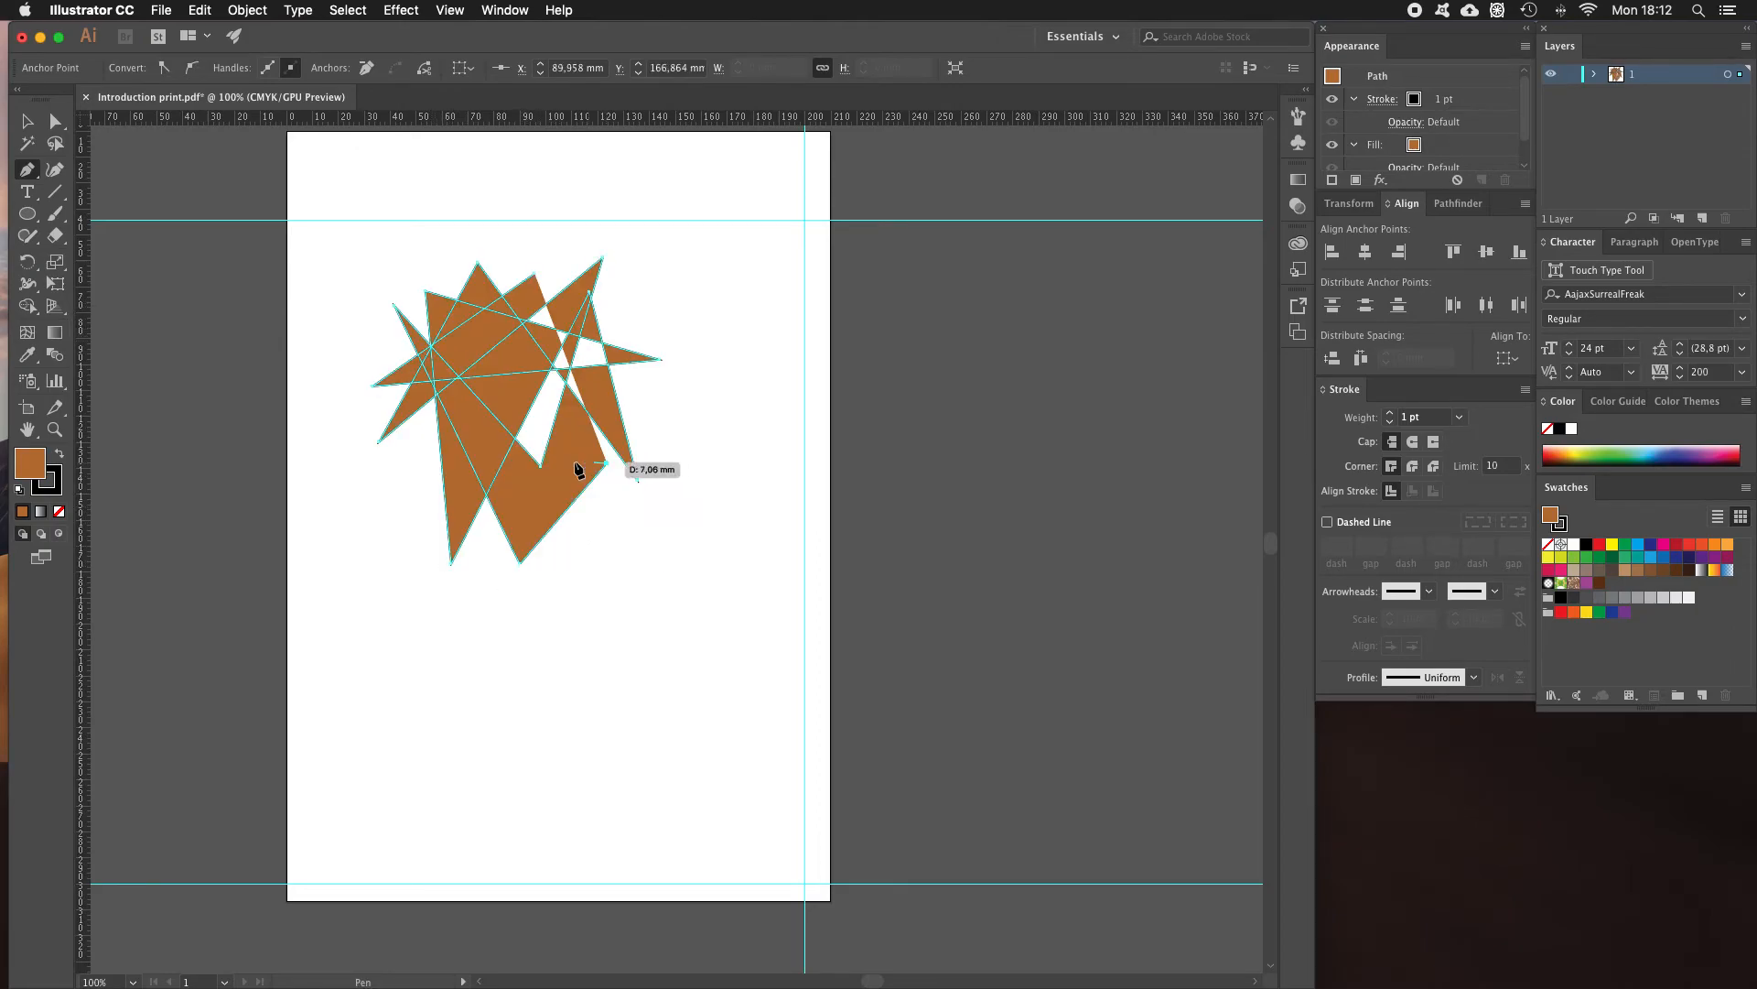
pyautogui.click(404, 466)
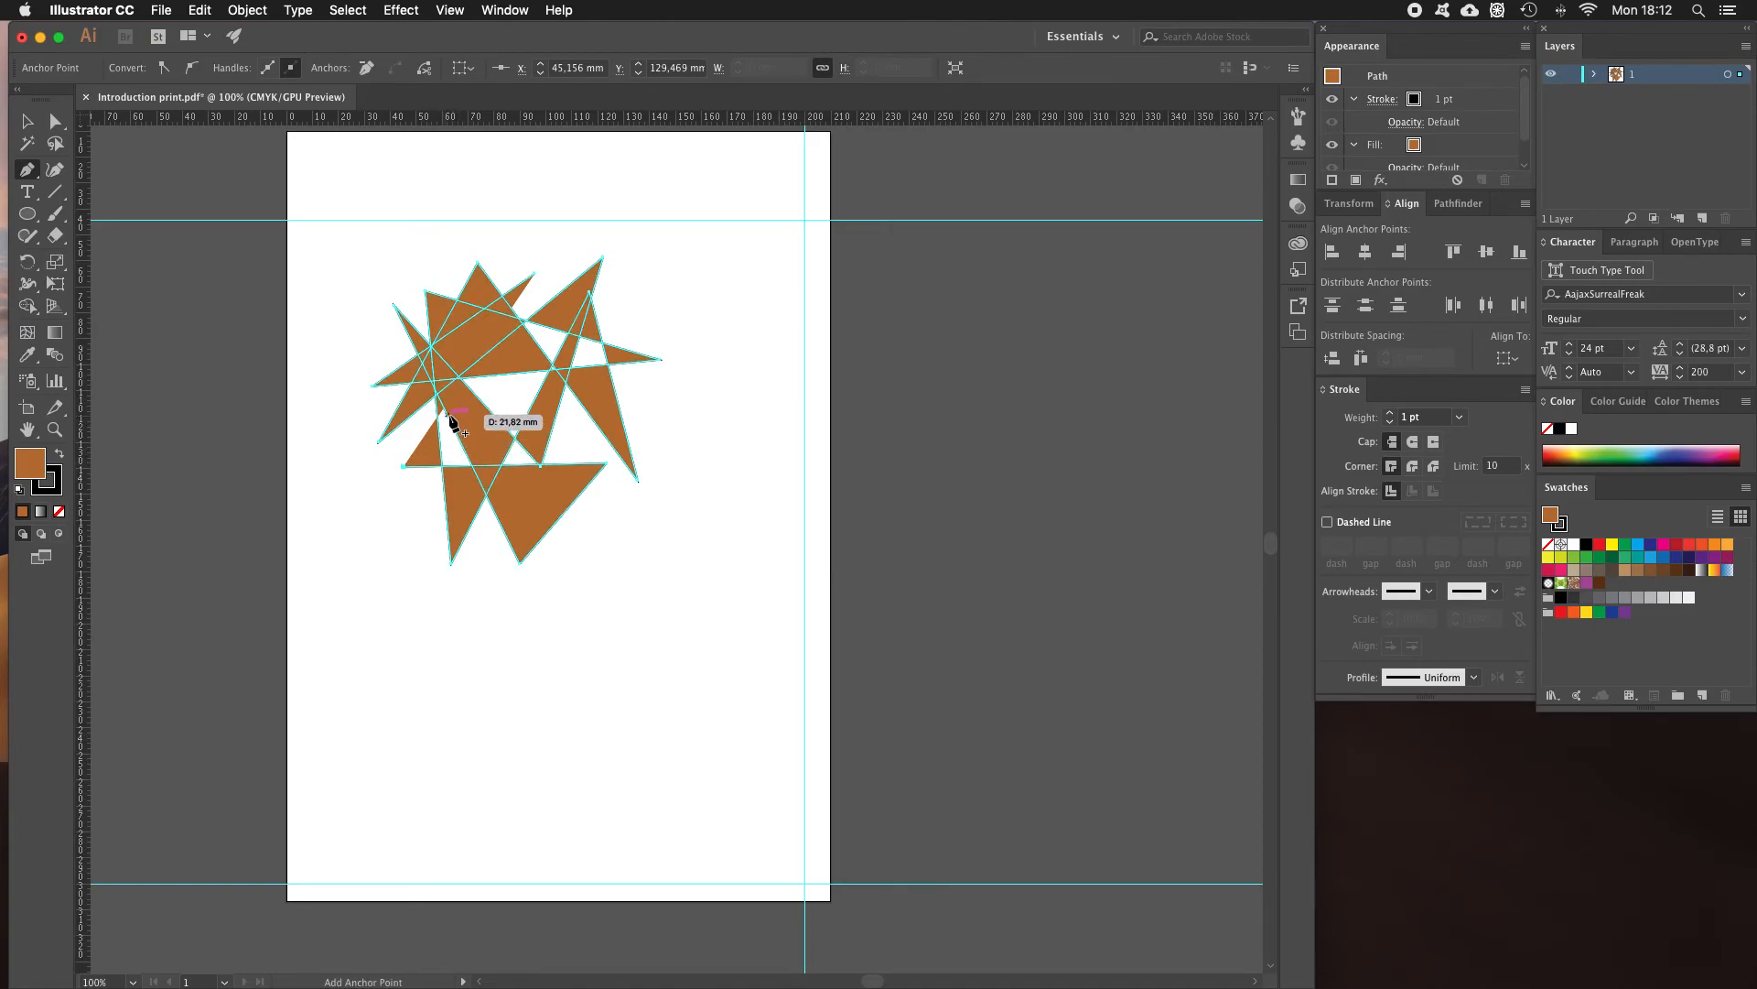
# Delete the spiky orange path.
pyautogui.click(29, 125)
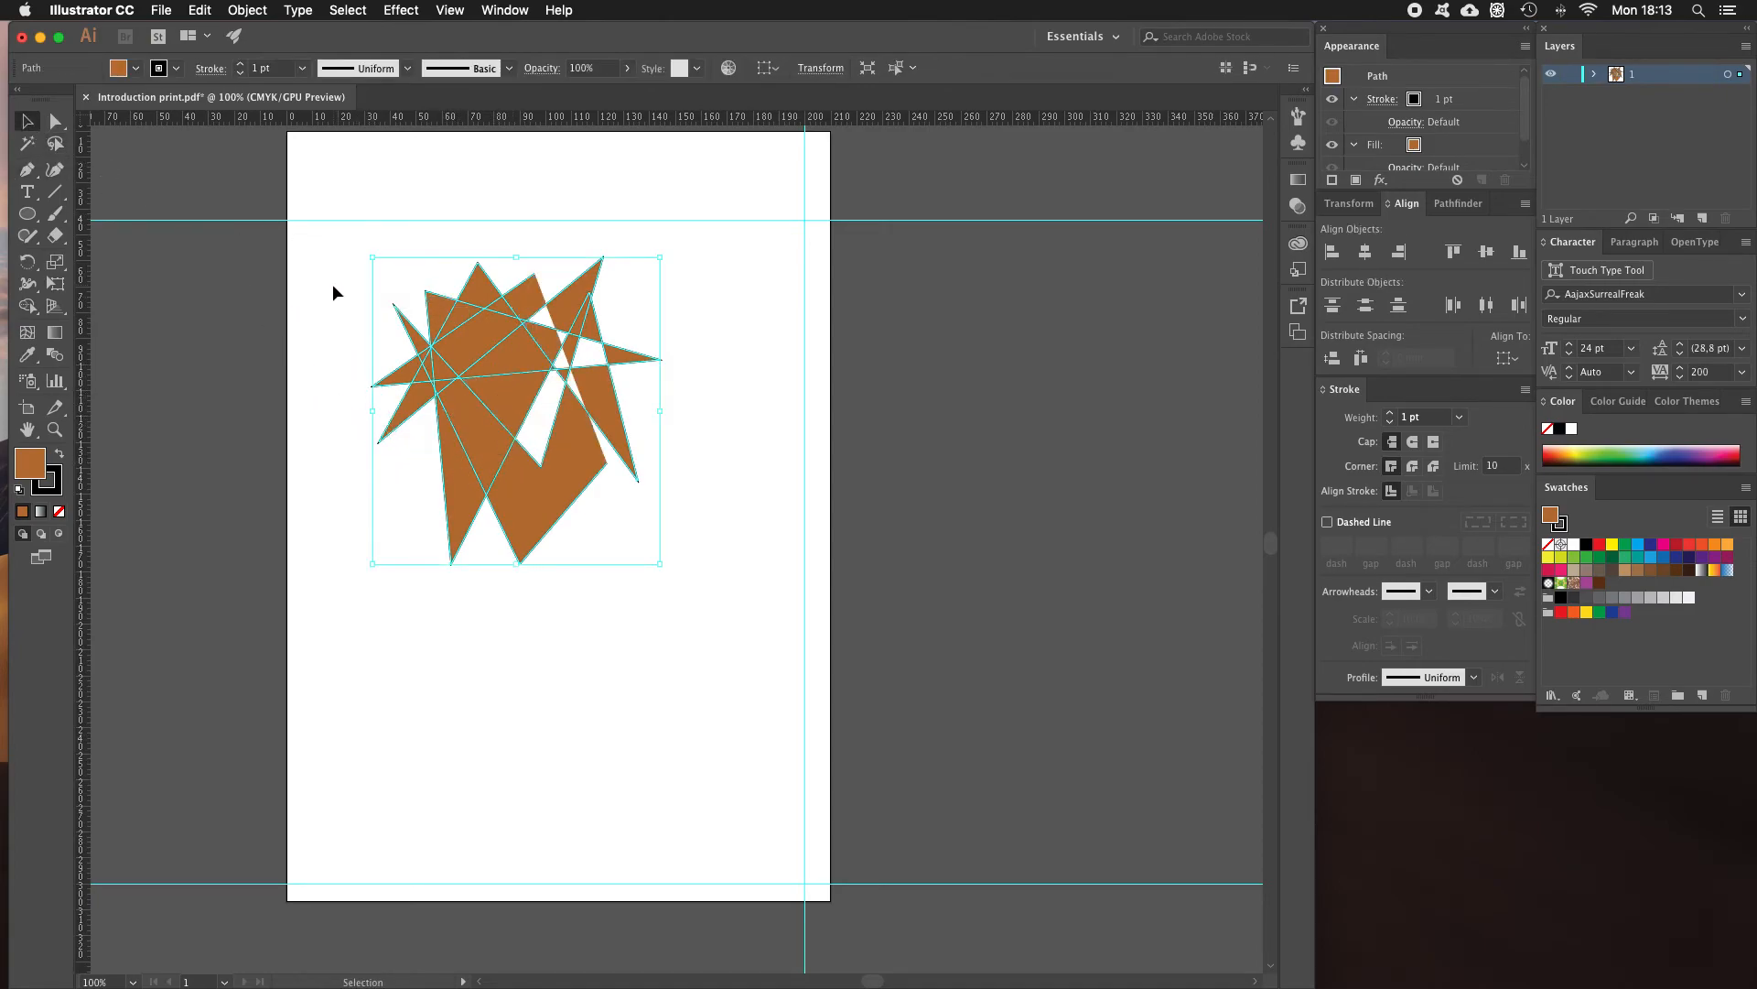
pyautogui.press('Delete')
# Draw an open orange-filled path of five straight segments with the Pen tool, ending at about X 87 mm, Y 247 mm, and deselect it.
pyautogui.click(27, 169)
pyautogui.click(416, 337)
pyautogui.click(352, 430)
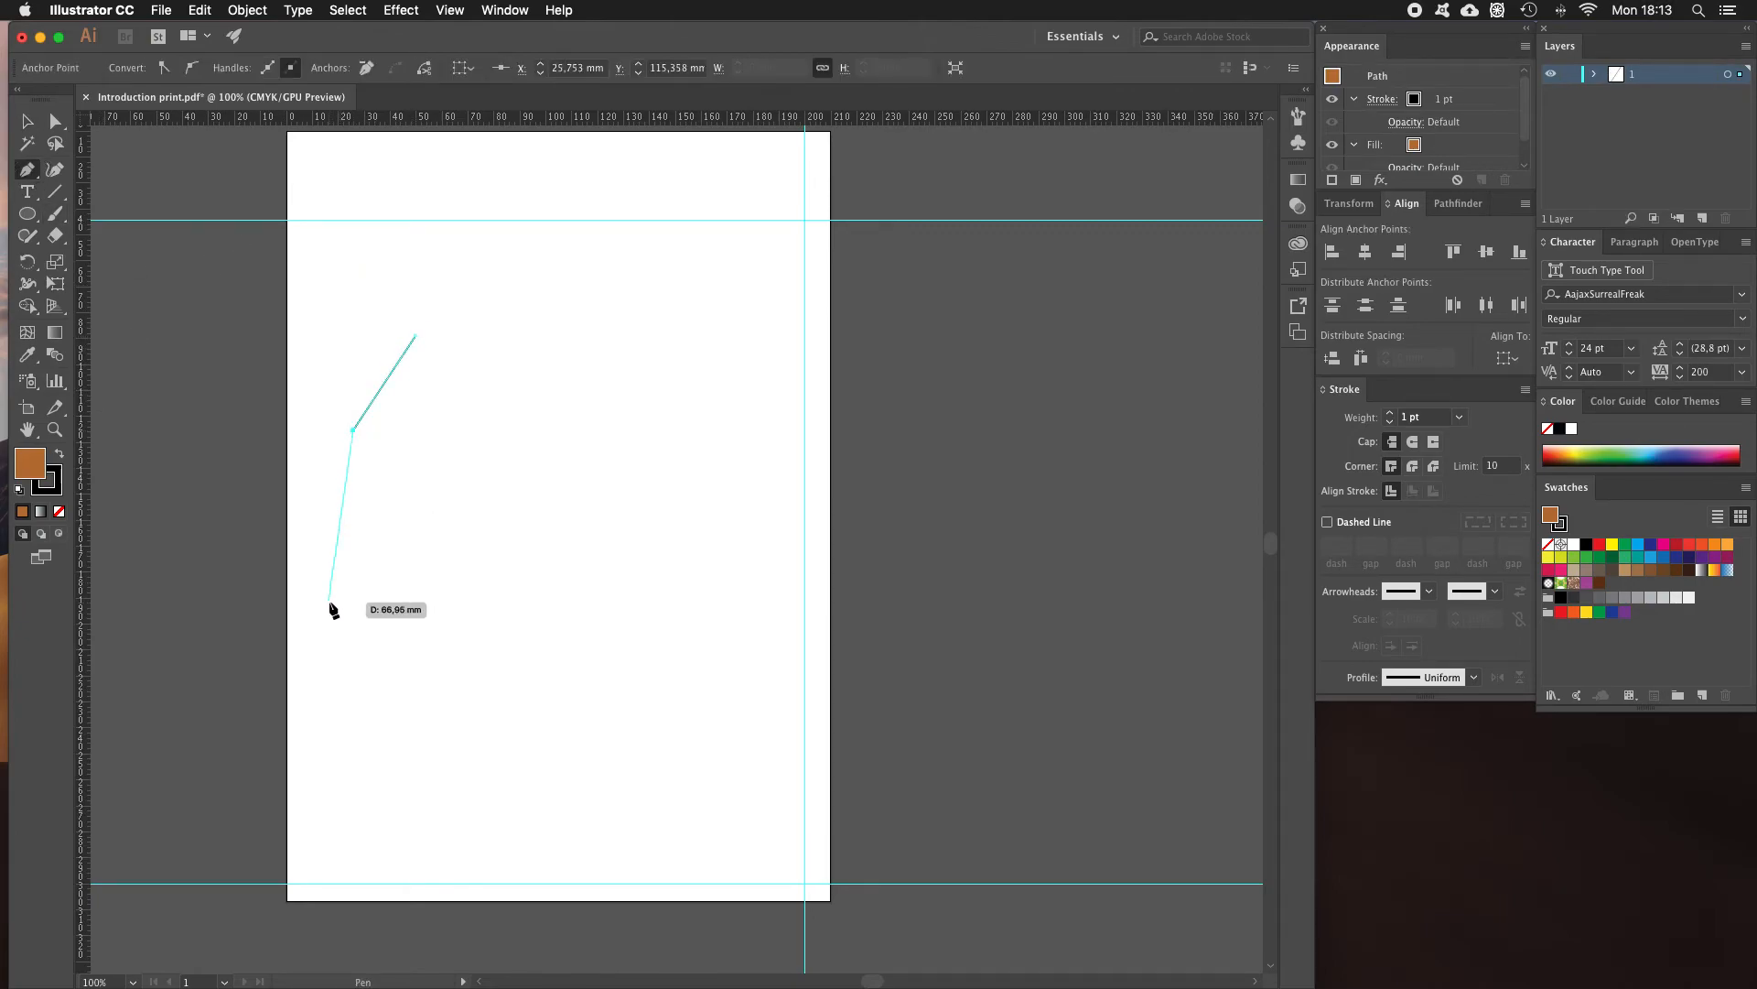
pyautogui.click(329, 602)
pyautogui.click(390, 651)
pyautogui.click(453, 701)
pyautogui.click(511, 772)
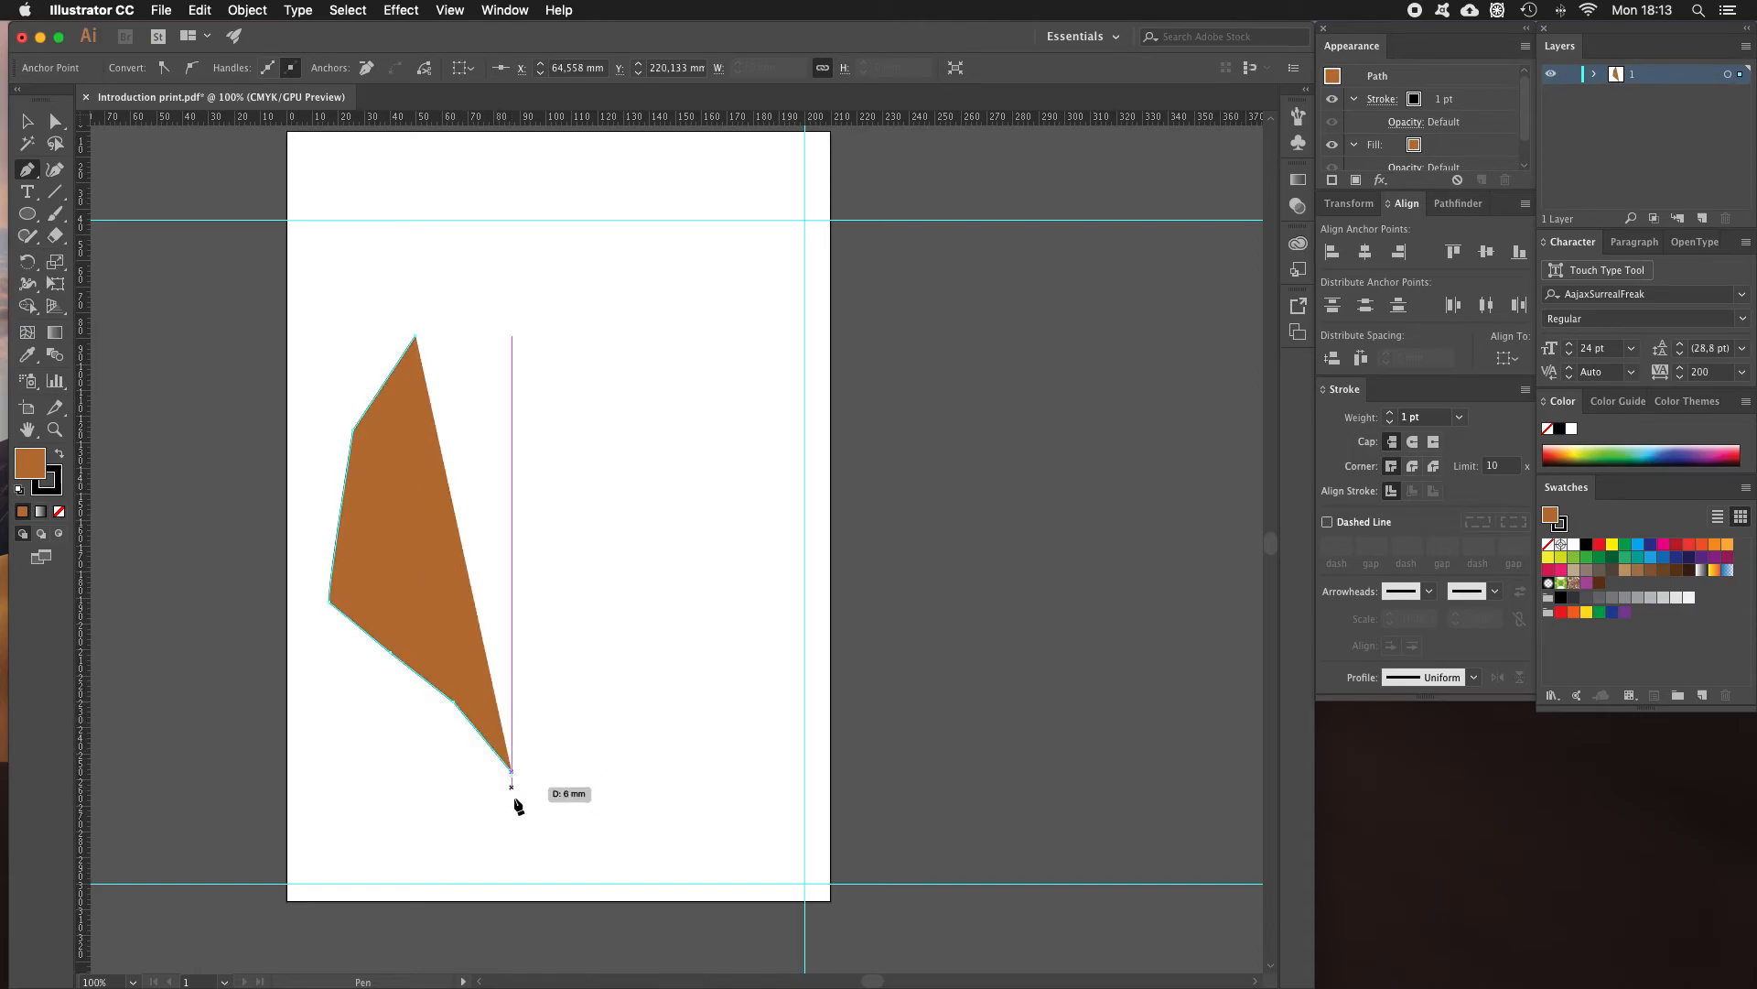
pyautogui.click(27, 121)
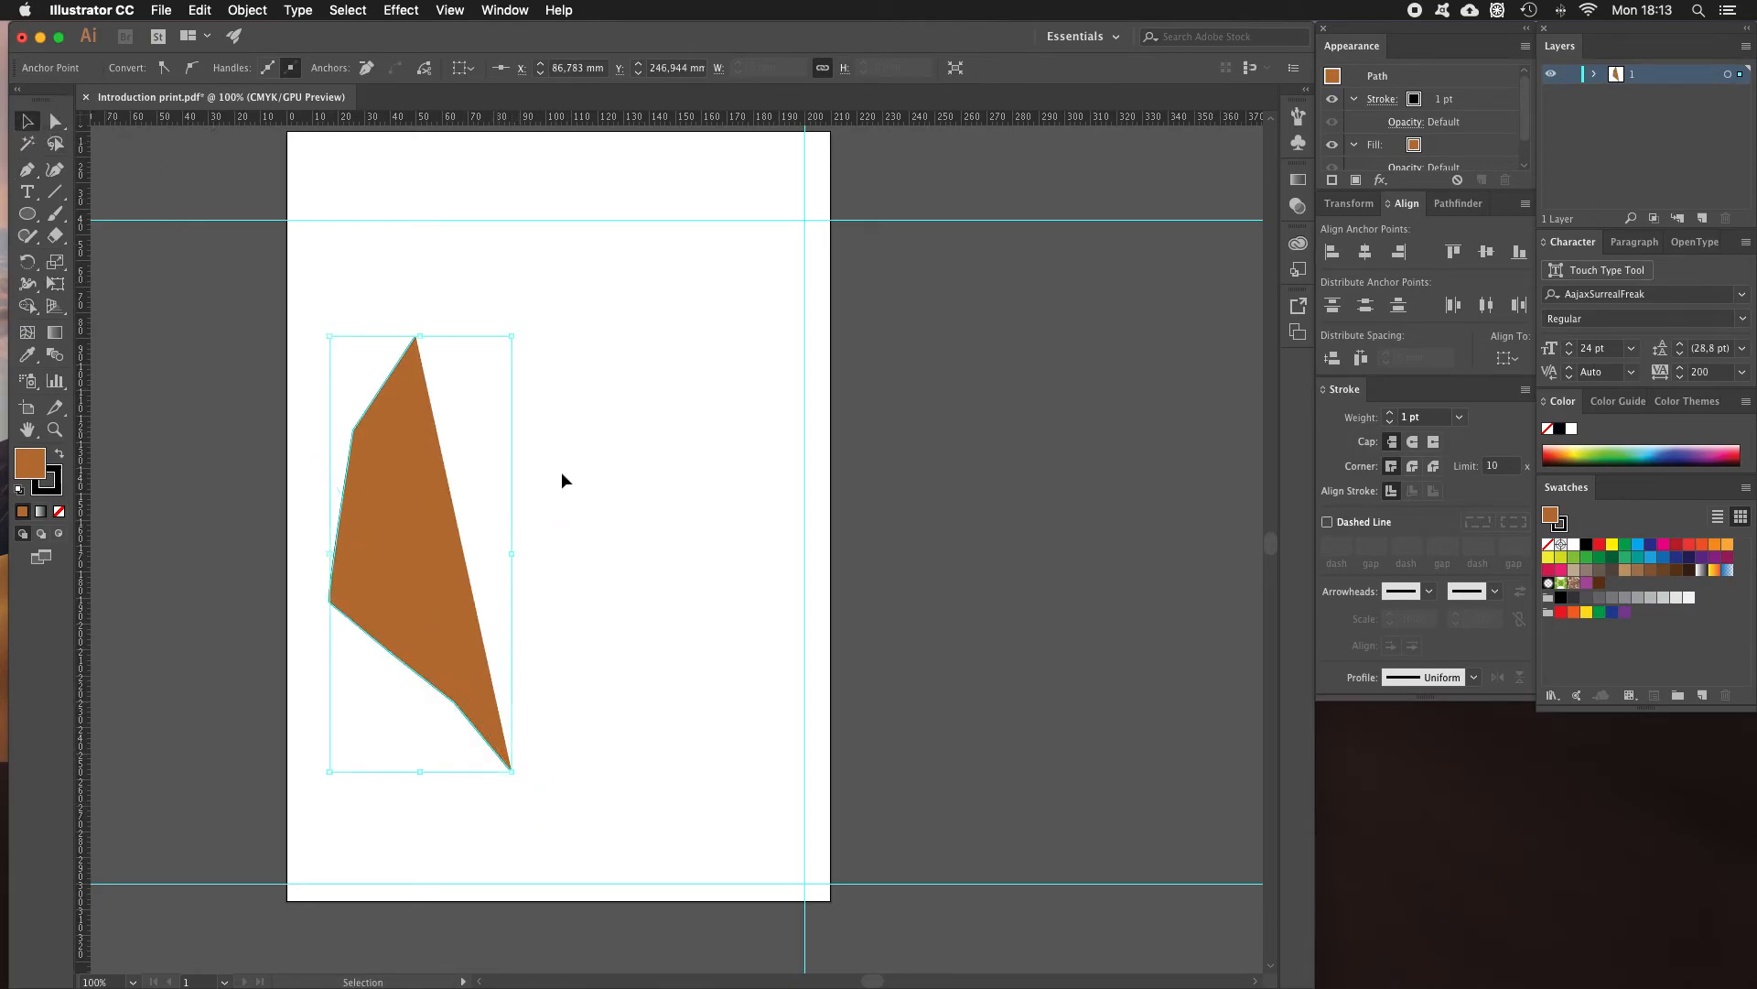
pyautogui.click(584, 480)
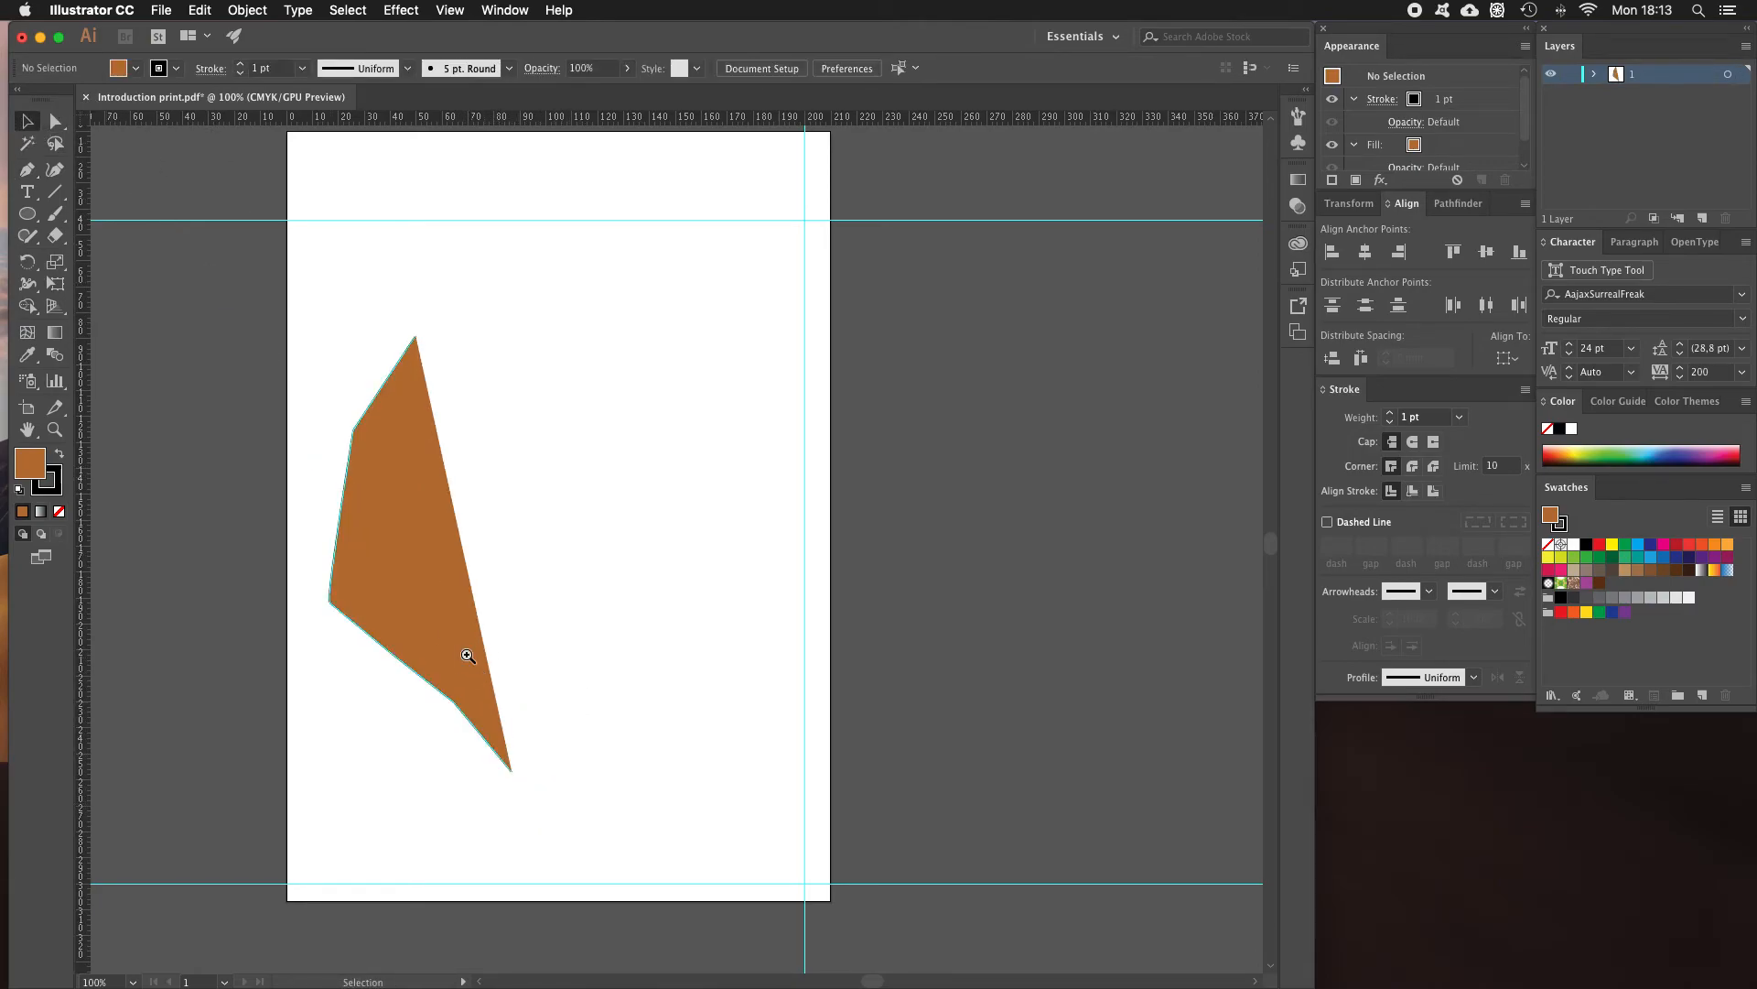
# Zoom in to 200% on the open orange path and examine its stroked edges and its unclosed side.
pyautogui.press('z')
pyautogui.click(472, 656)
pyautogui.click(569, 521)
pyautogui.moveTo(665, 320); pyautogui.dragTo(506, 521)
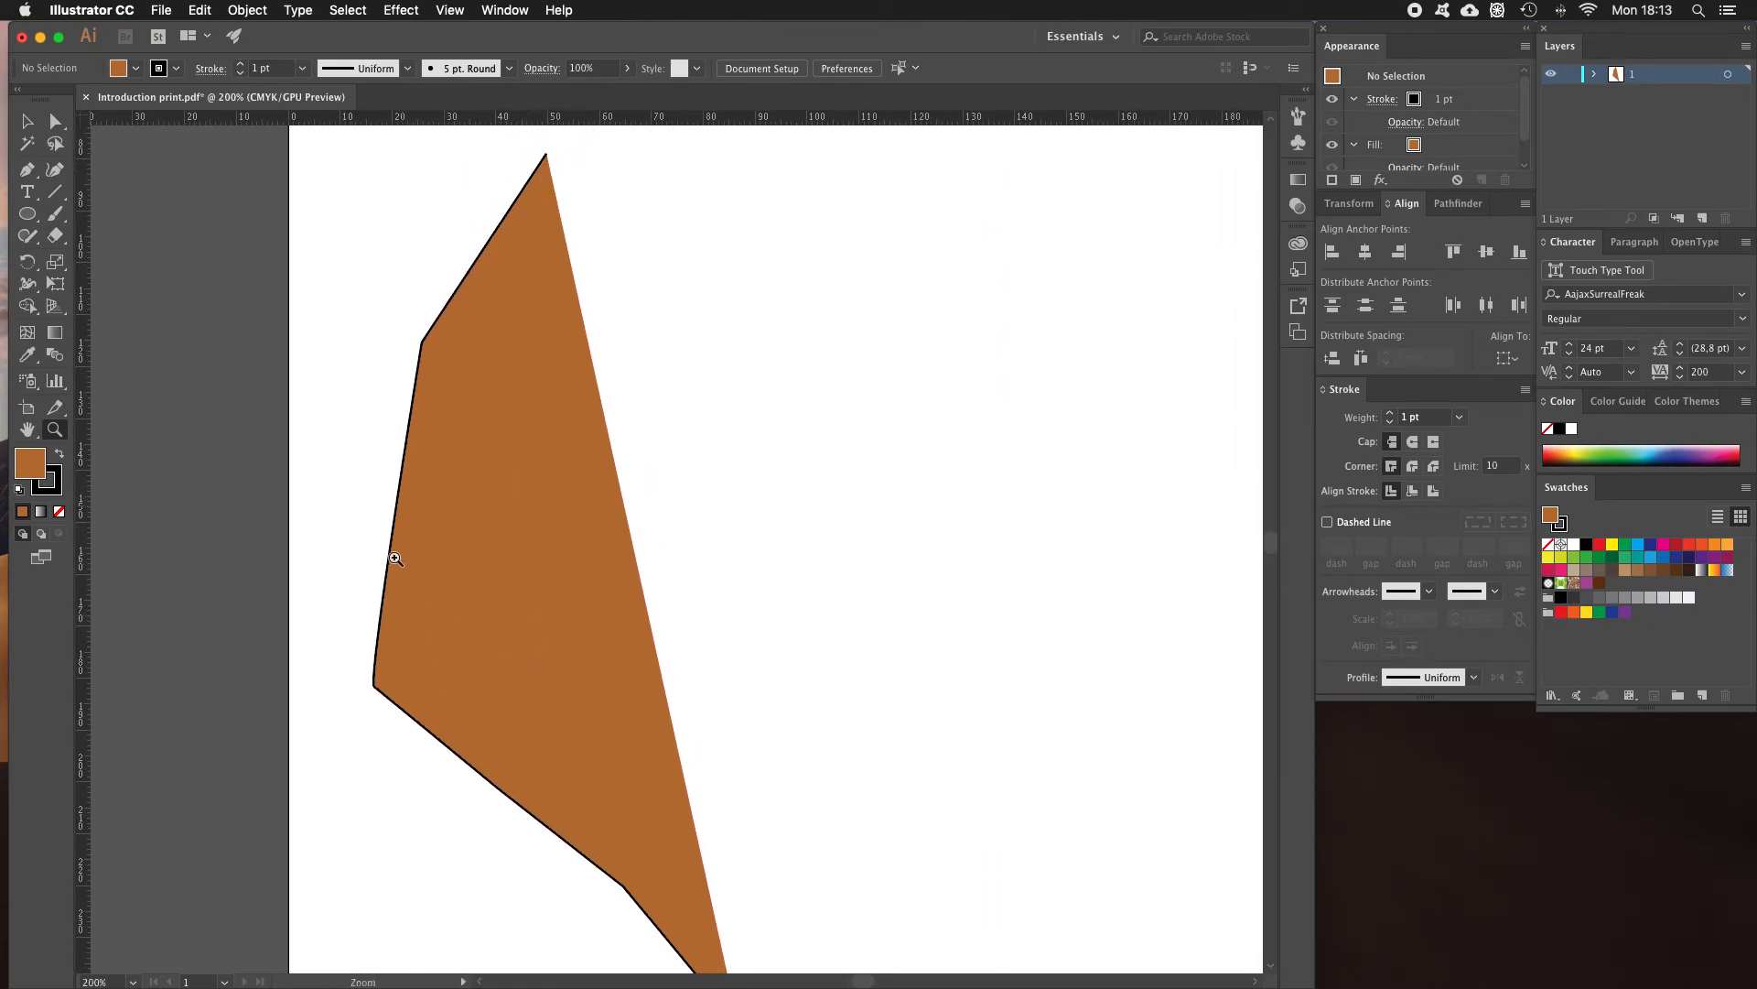
pyautogui.moveTo(635, 745); pyautogui.dragTo(533, 640)
pyautogui.moveTo(450, 454); pyautogui.dragTo(443, 553)
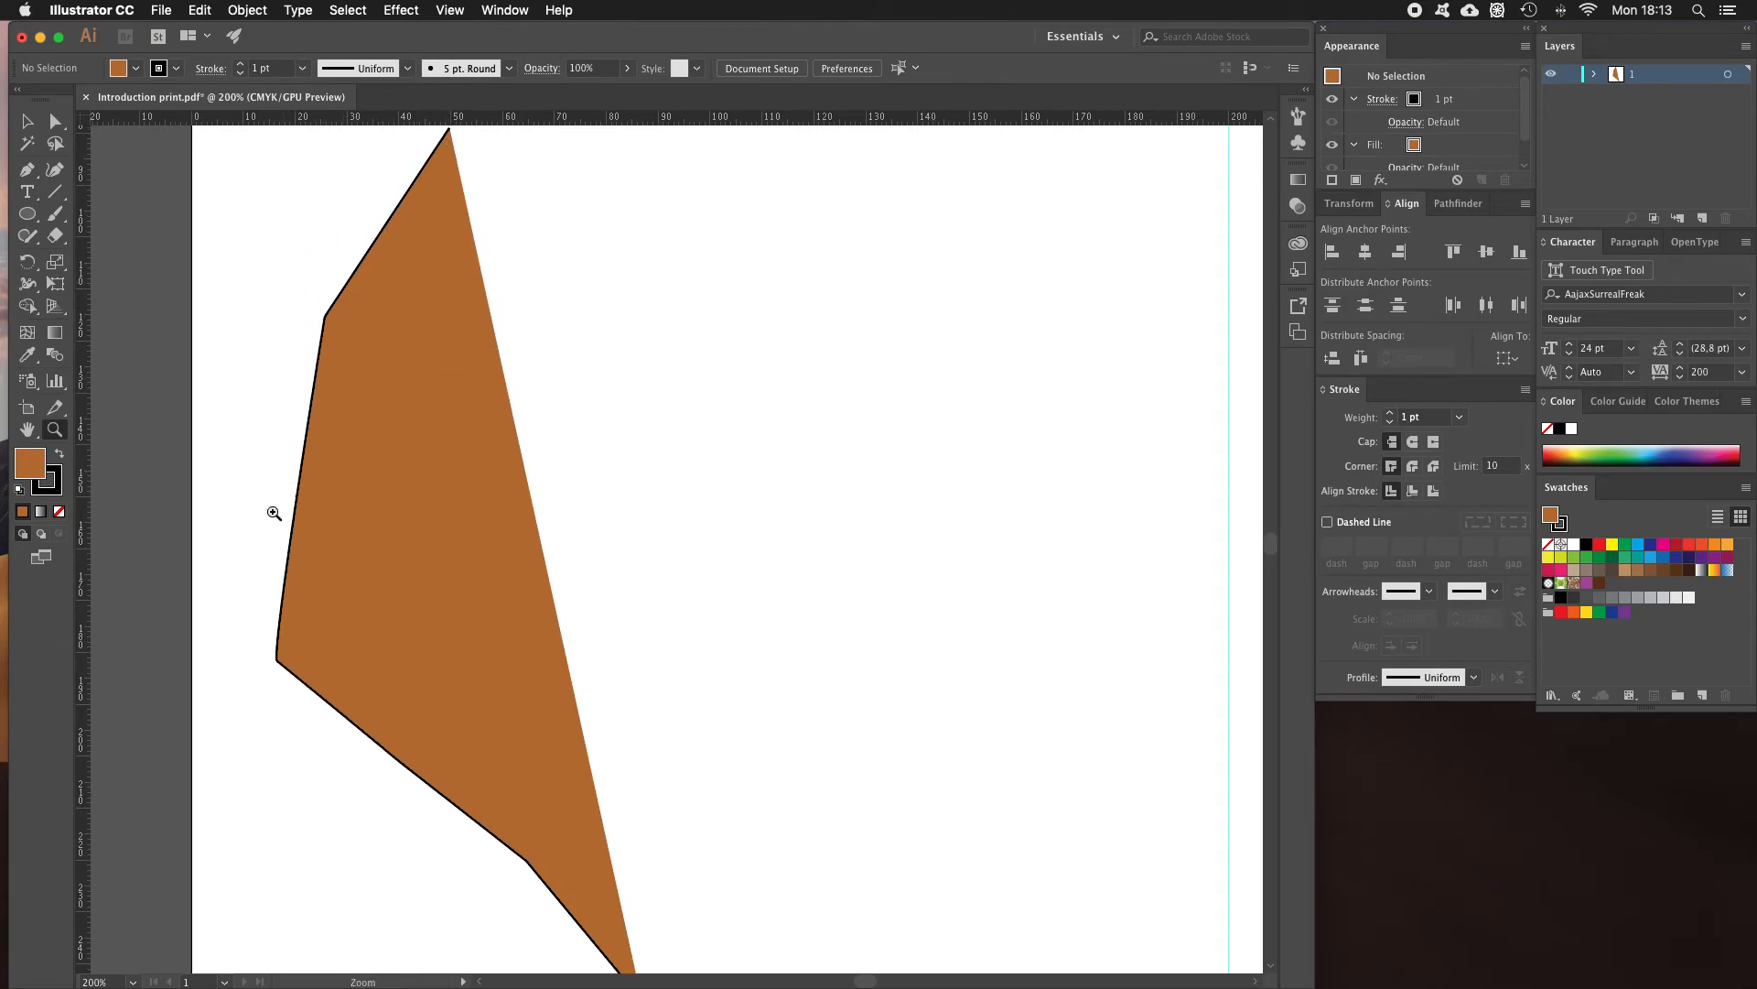
# Continue the open orange path from its lower endpoint with a short straight Pen segment to about X 90 mm, Y 237 mm.
pyautogui.moveTo(397, 714); pyautogui.dragTo(337, 592)
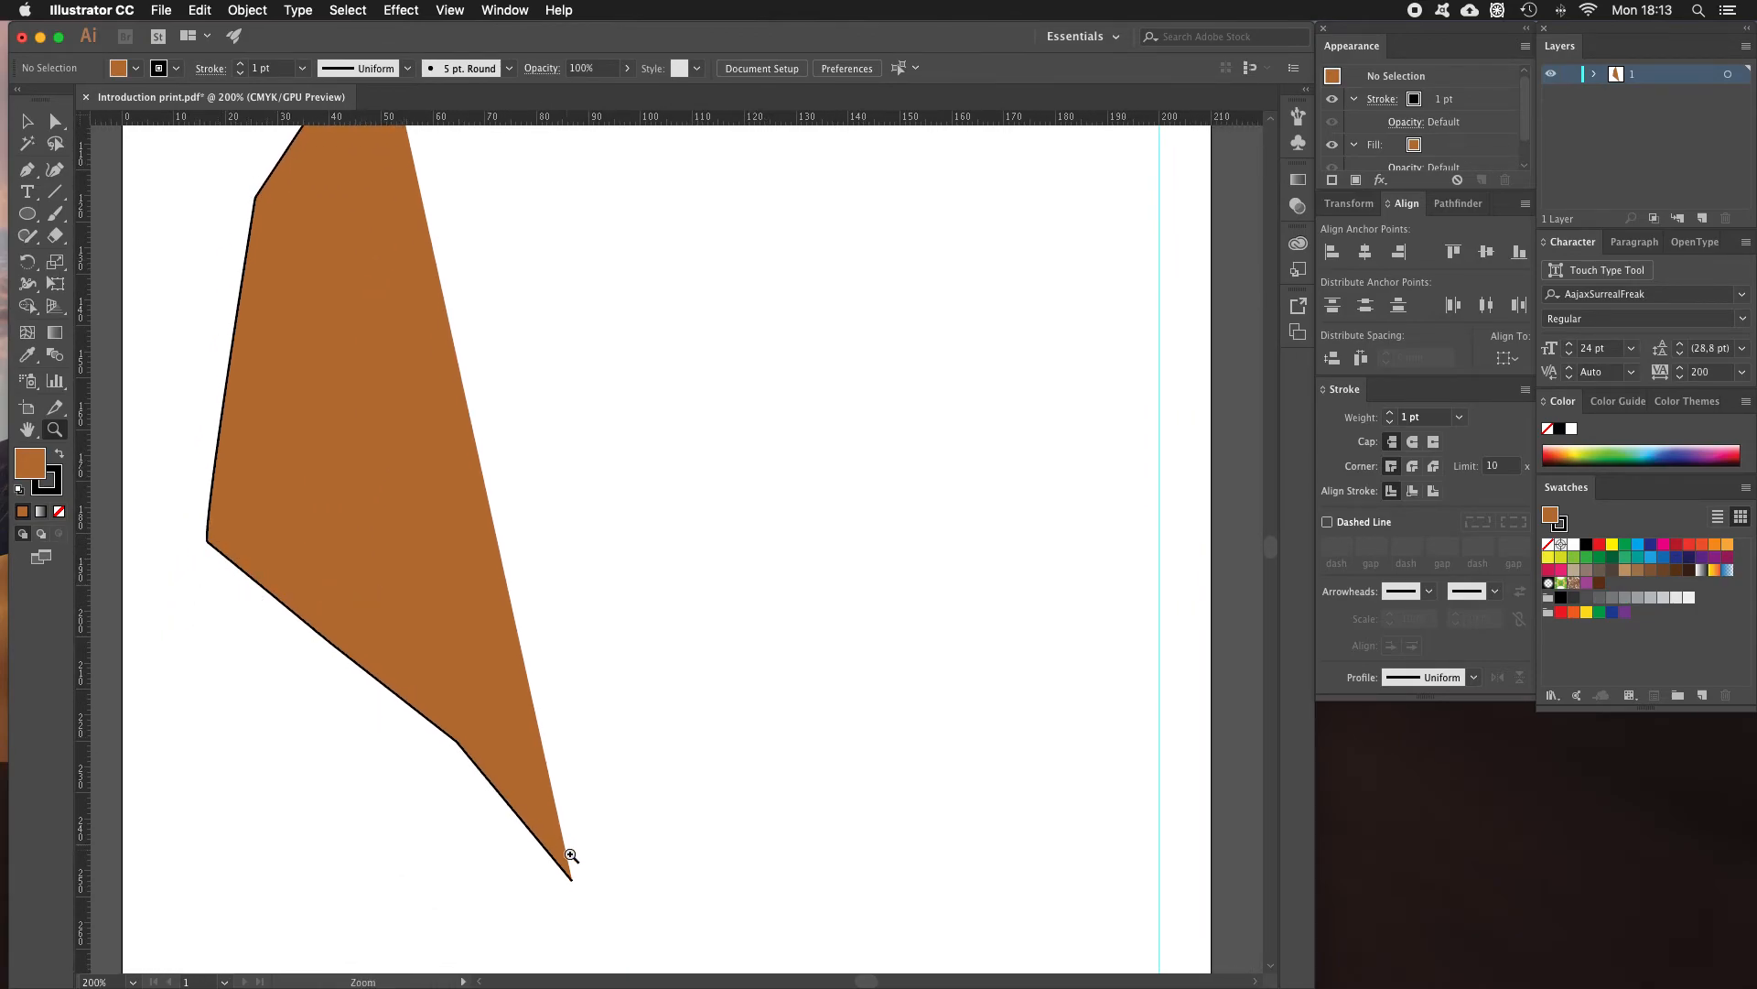
pyautogui.scroll(3, 561, 785)
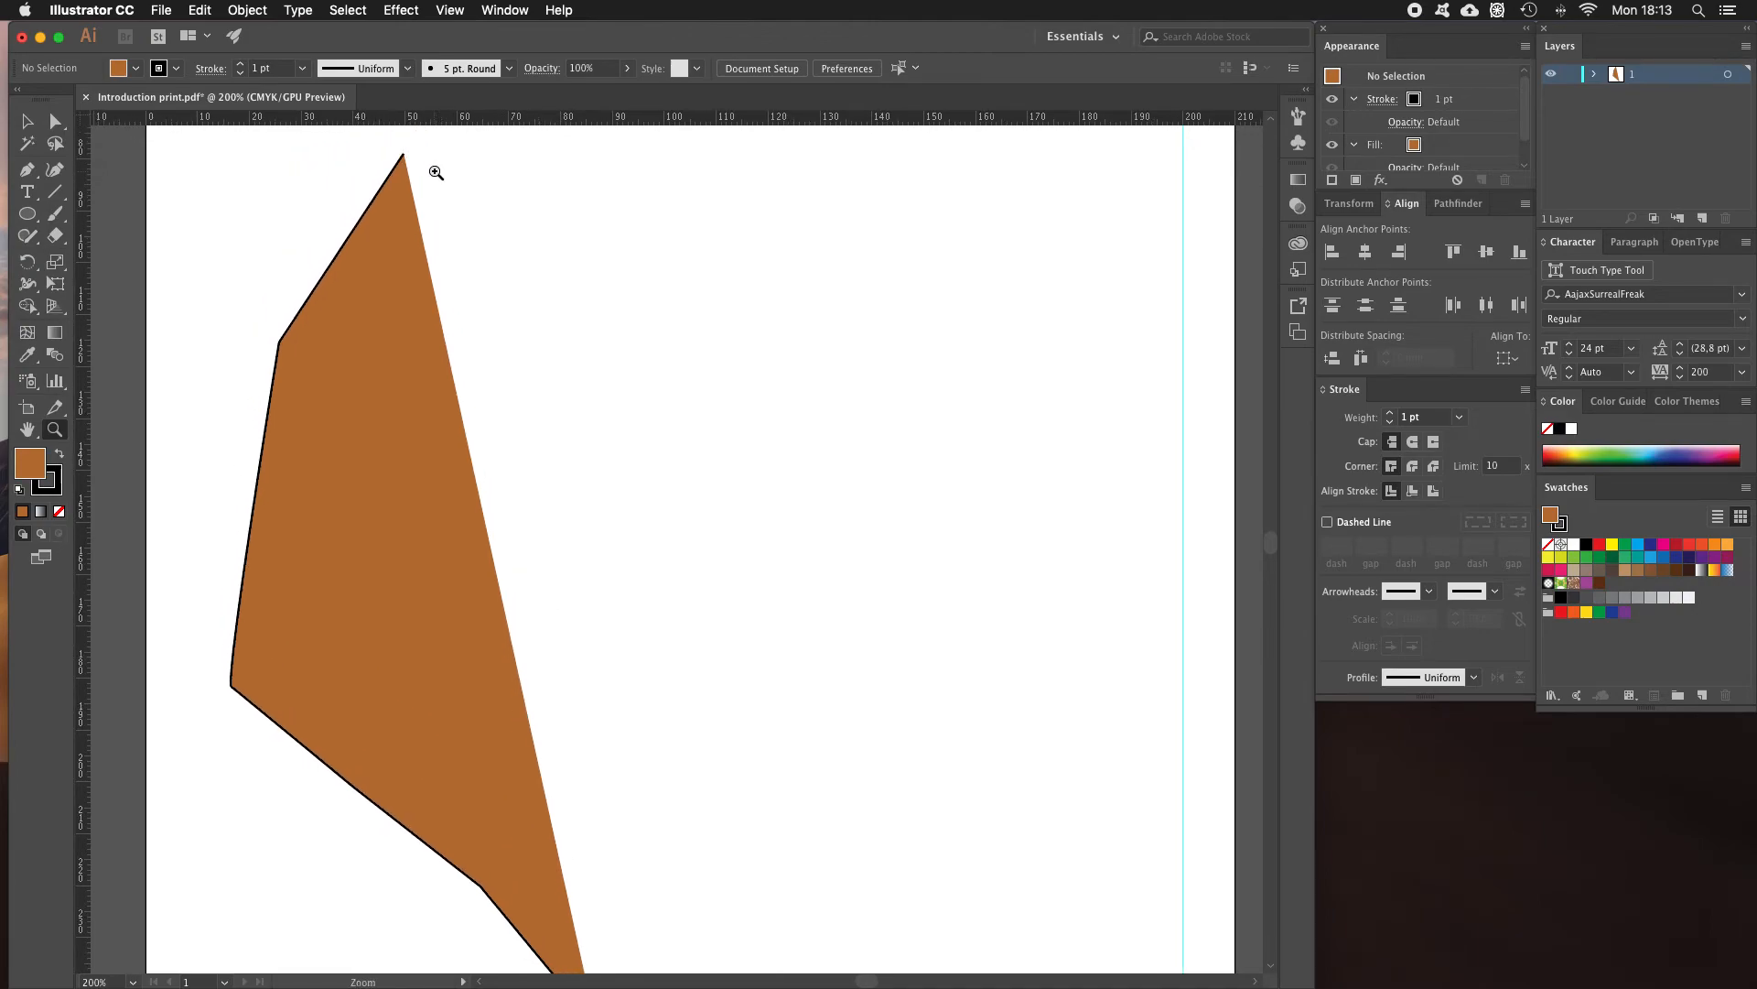
pyautogui.press('v')
pyautogui.scroll(-3, 495, 362)
pyautogui.hscroll(1, 495, 361)
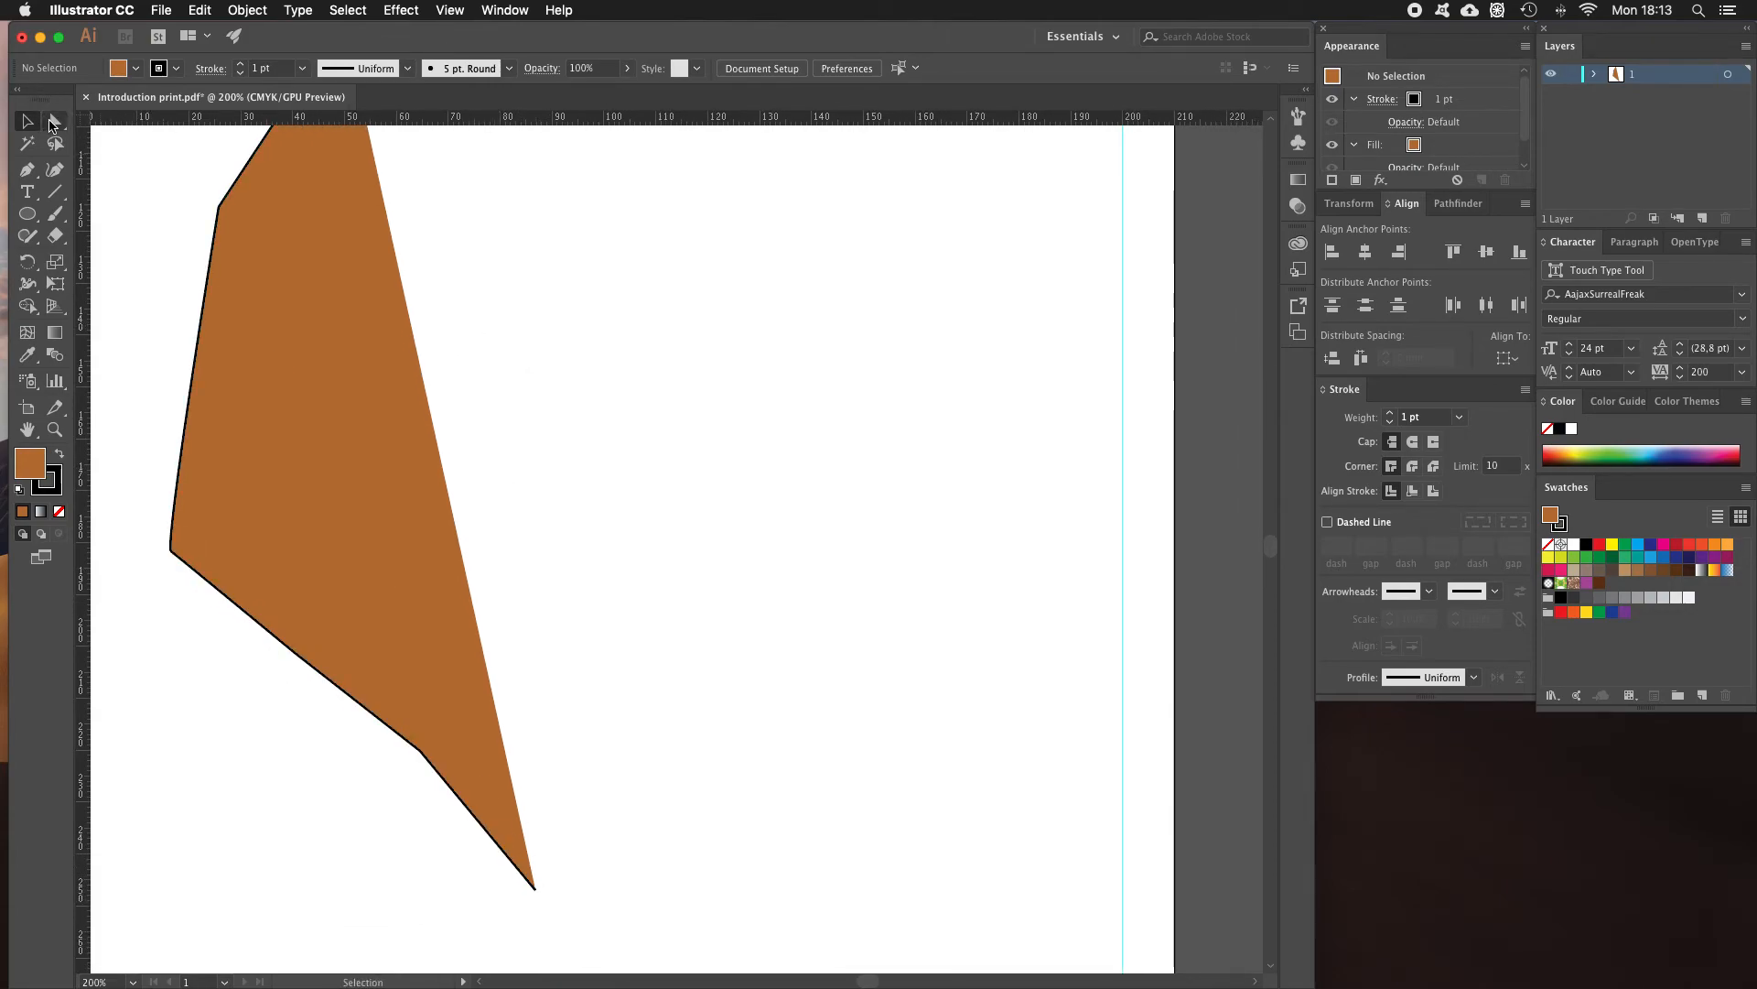
pyautogui.click(28, 169)
pyautogui.click(536, 888)
pyautogui.click(552, 836)
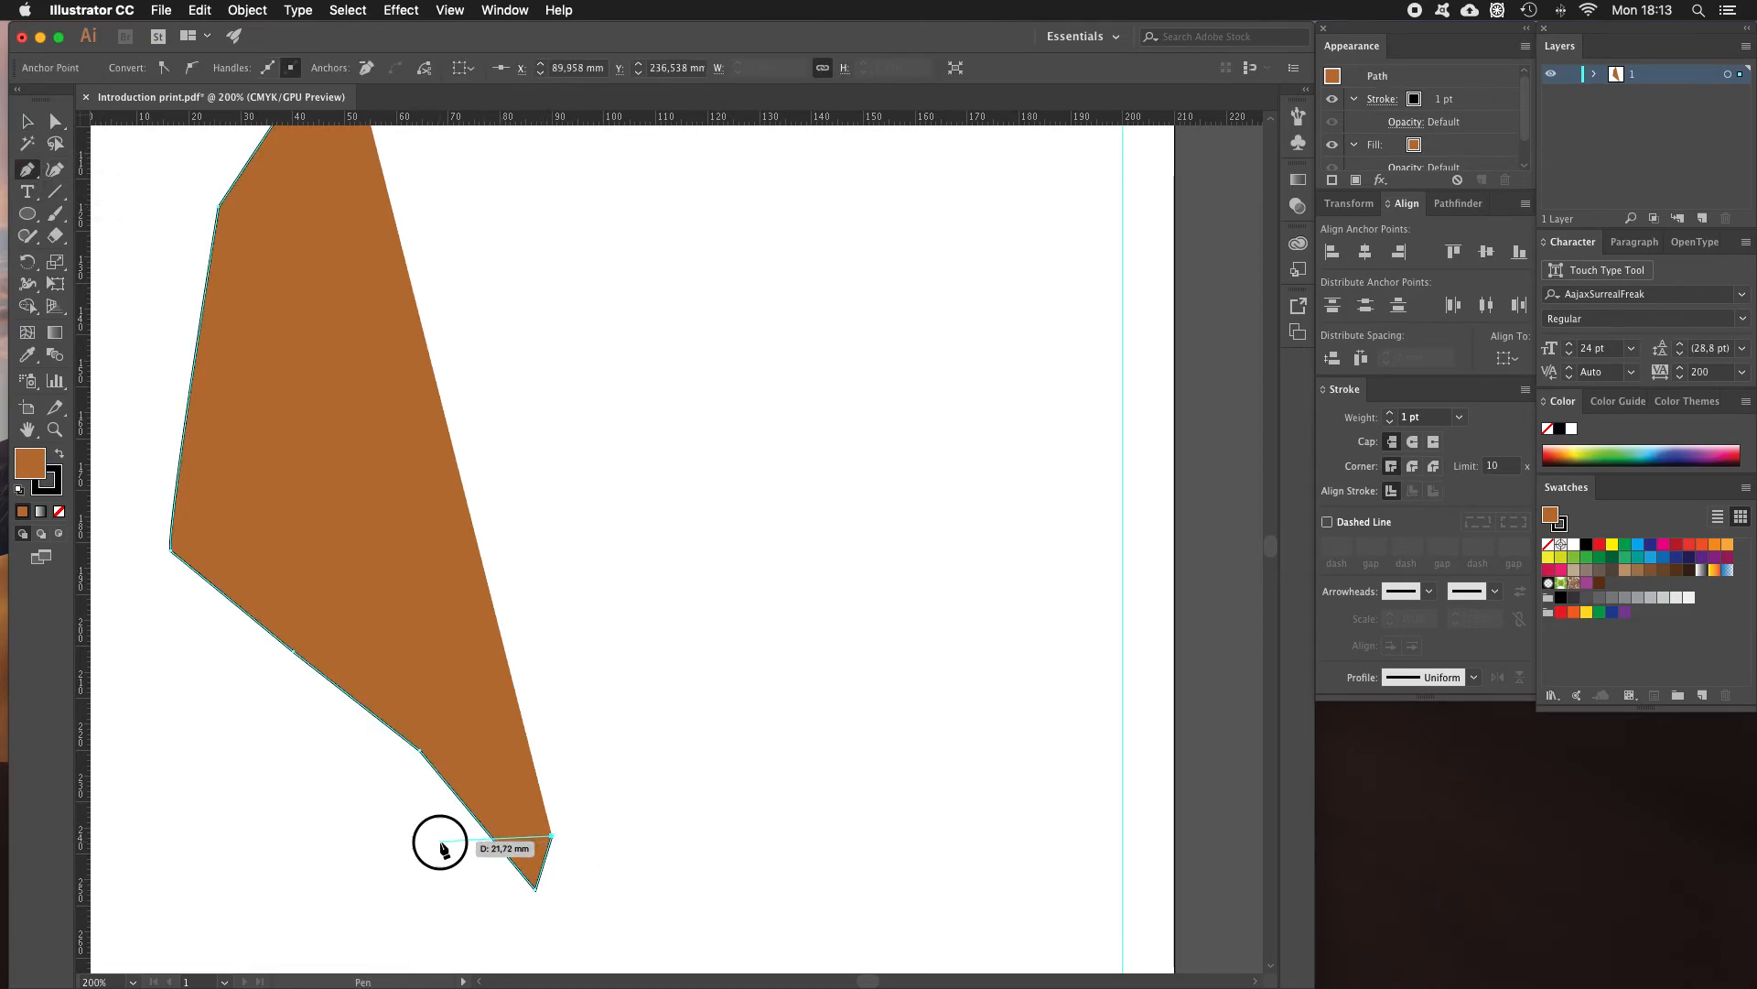
# Try a further straight segment across the path to about X 68 mm, Y 238 mm, examine the fill, and undo it.
pyautogui.click(440, 839)
pyautogui.click(27, 117)
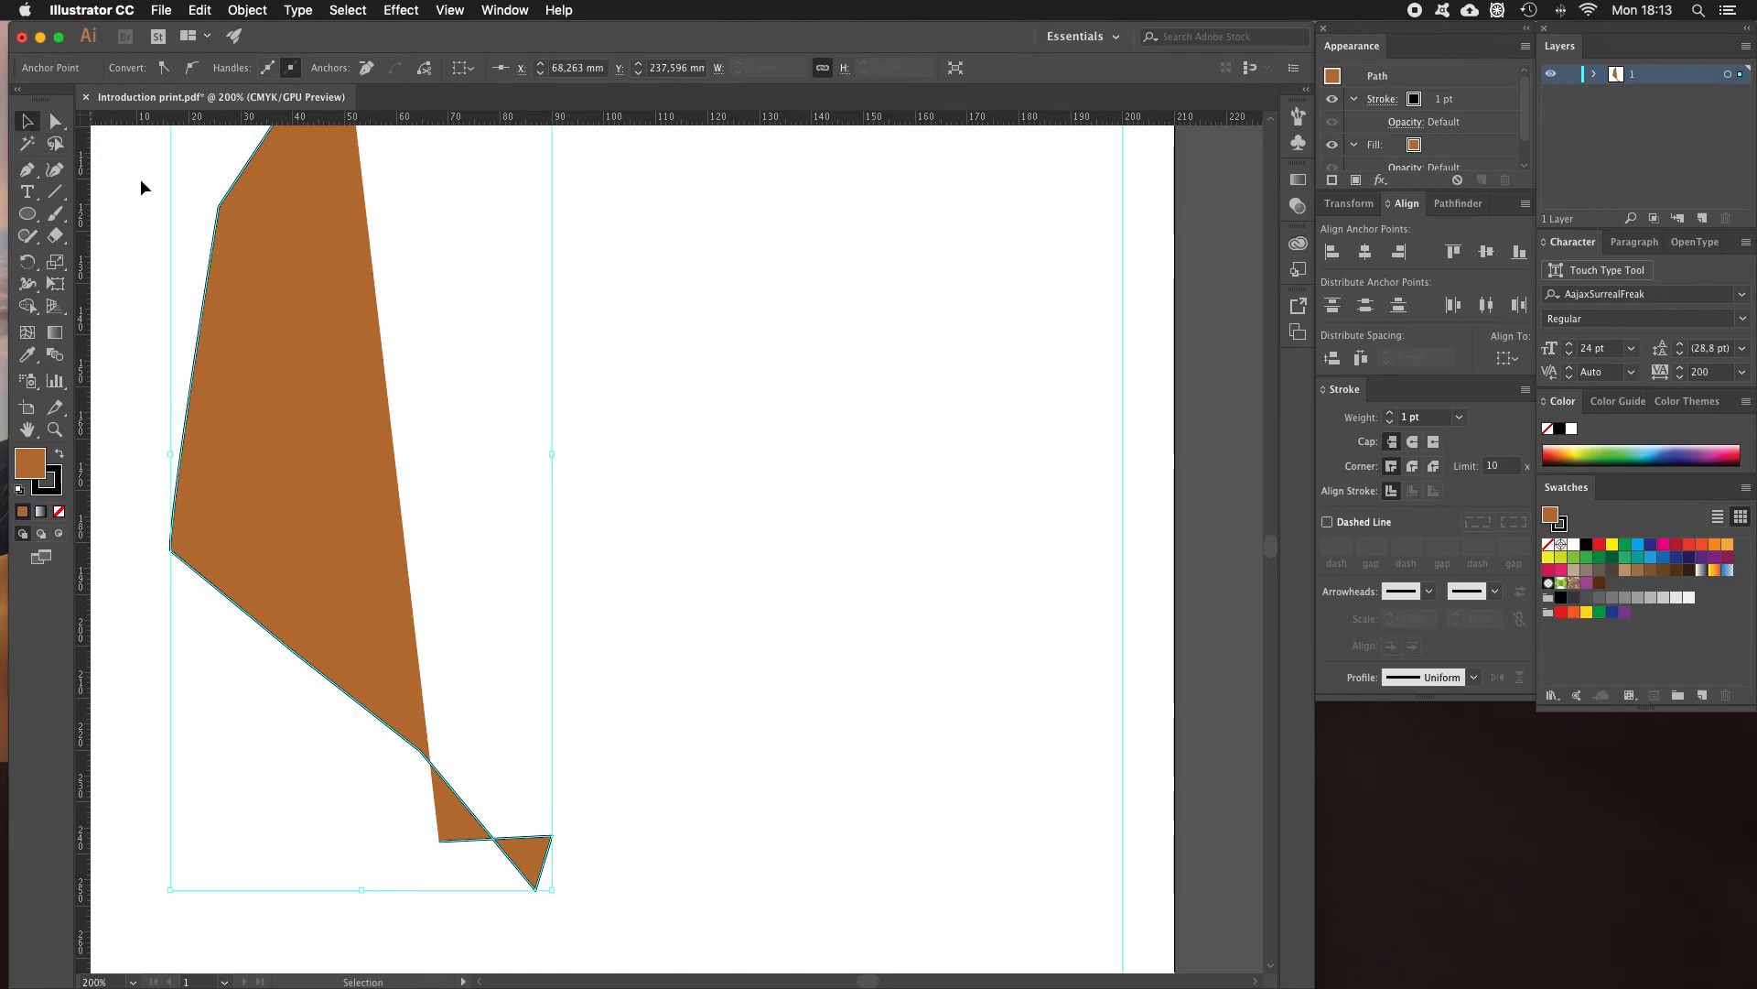
pyautogui.scroll(5, 323, 384)
pyautogui.scroll(-5, 431, 278)
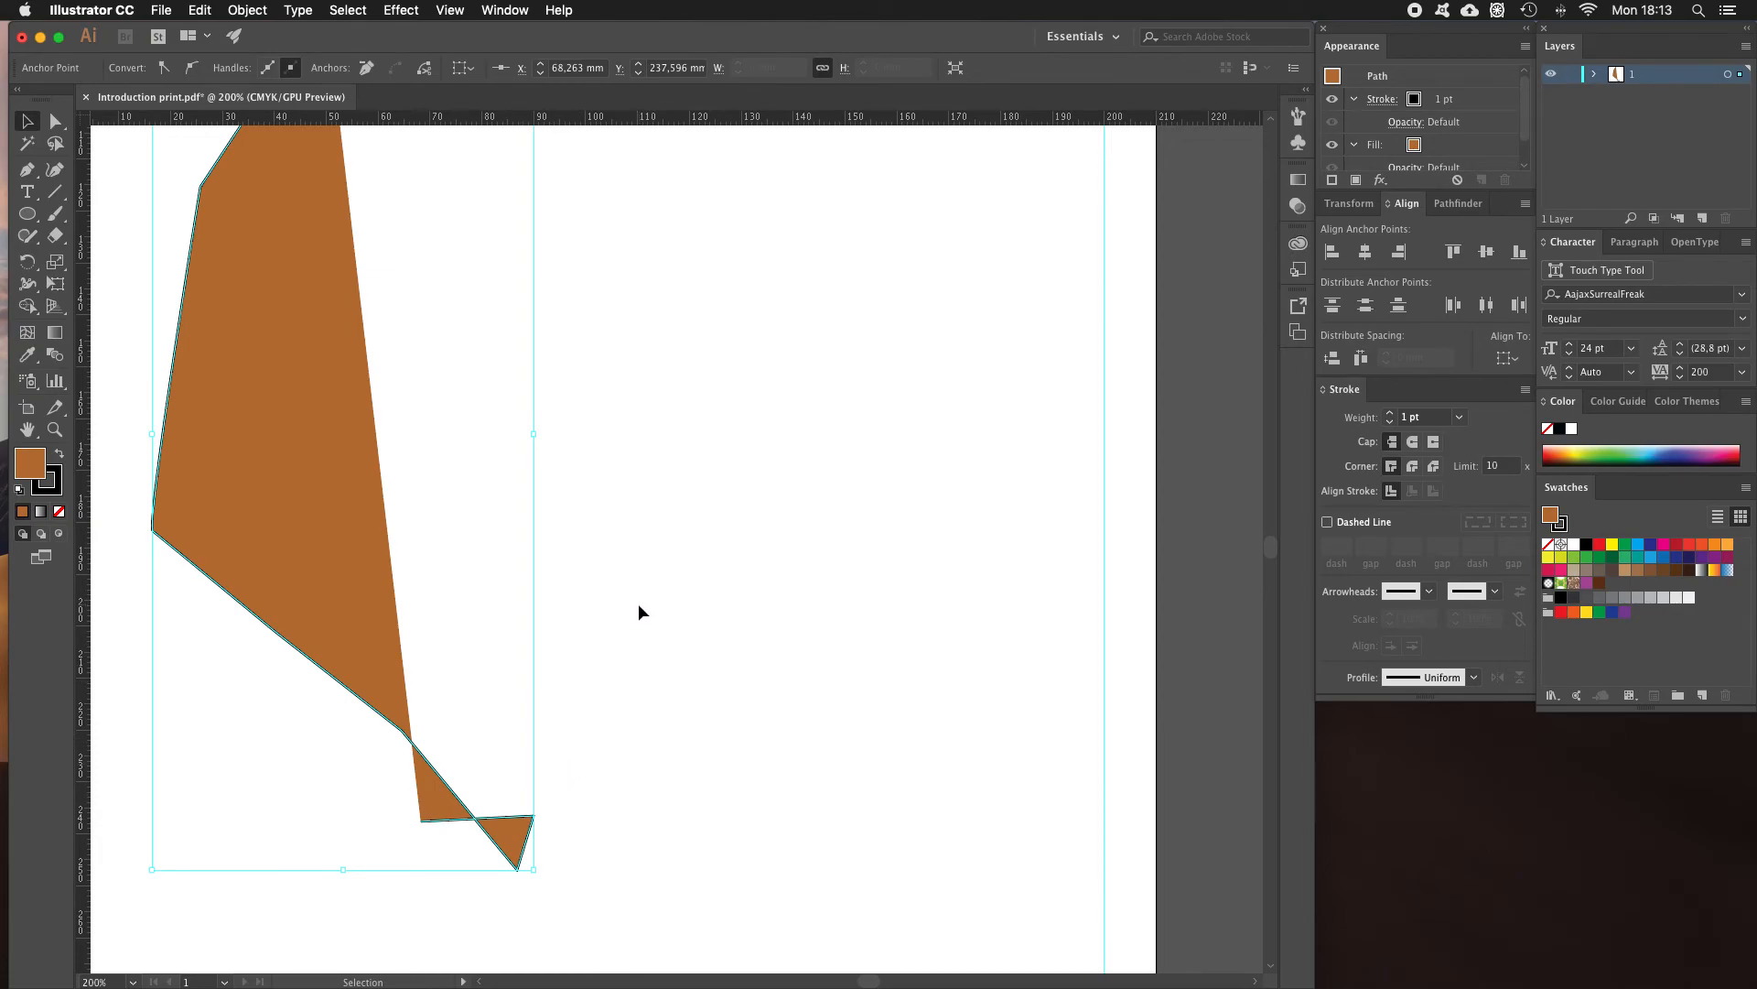
pyautogui.press('super+z')
# Resume the path with the Pen tool, add a corner at about X 71 mm, Y 140 mm, close it at its starting anchor, and deselect it.
pyautogui.click(27, 169)
pyautogui.click(534, 816)
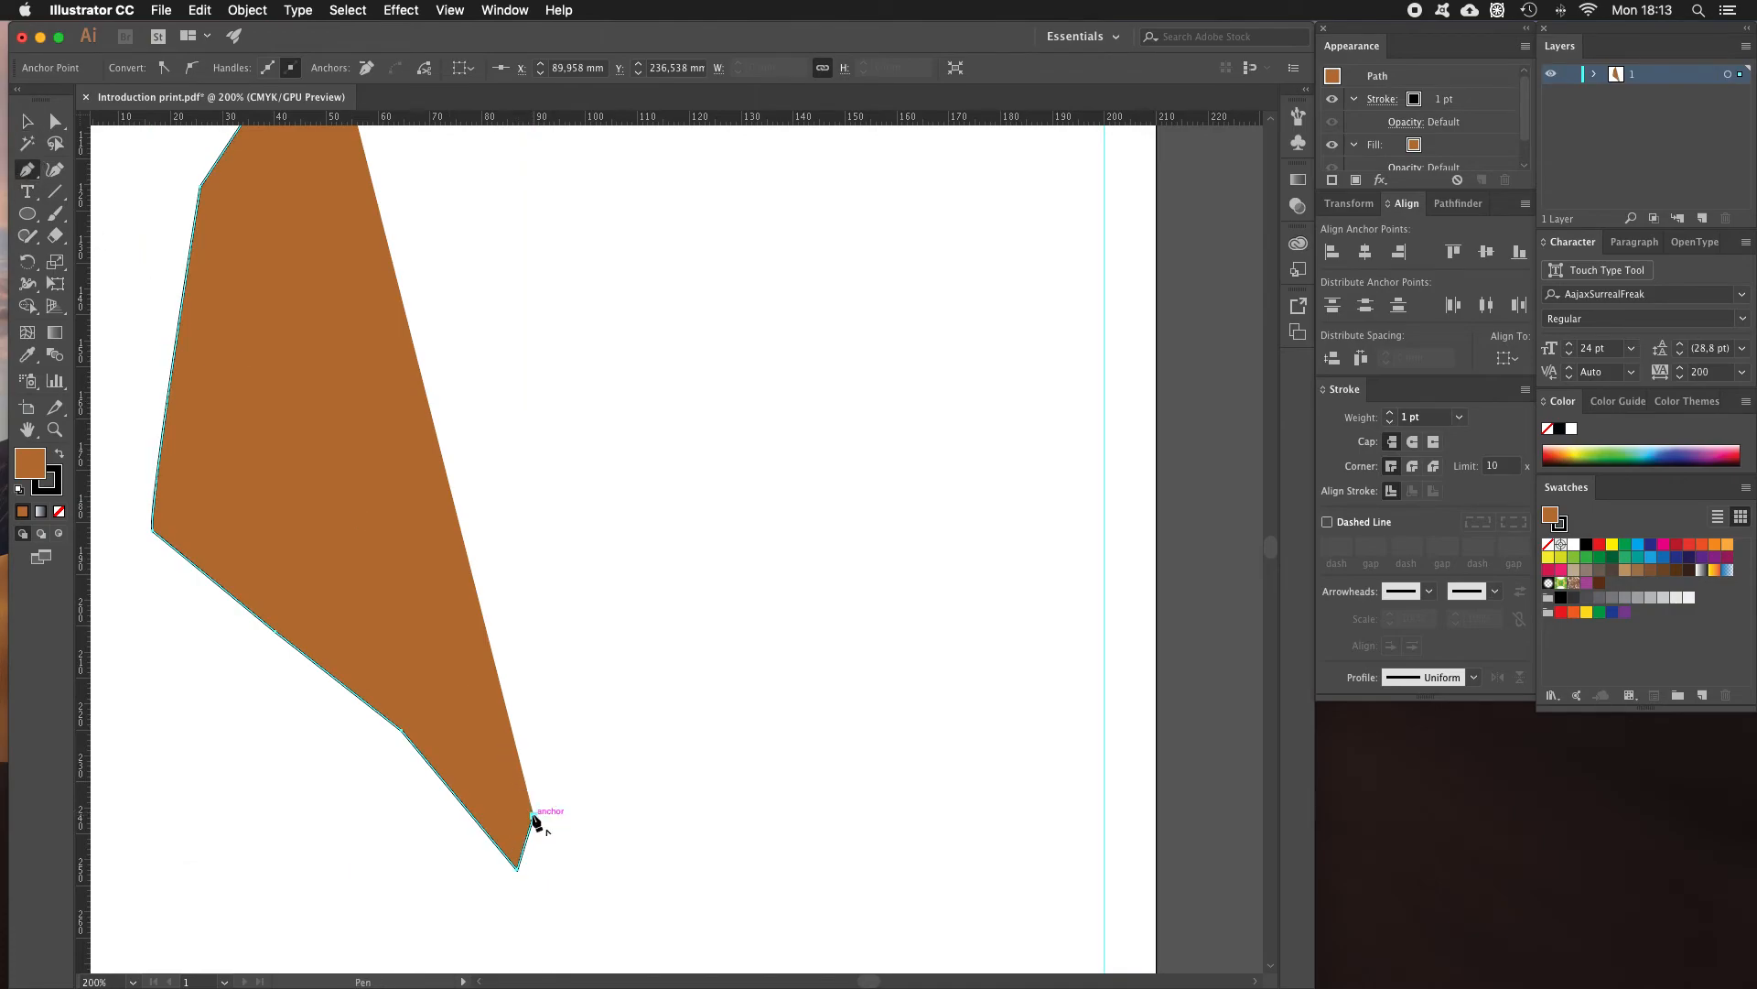
pyautogui.click(432, 315)
pyautogui.moveTo(441, 259); pyautogui.dragTo(525, 483)
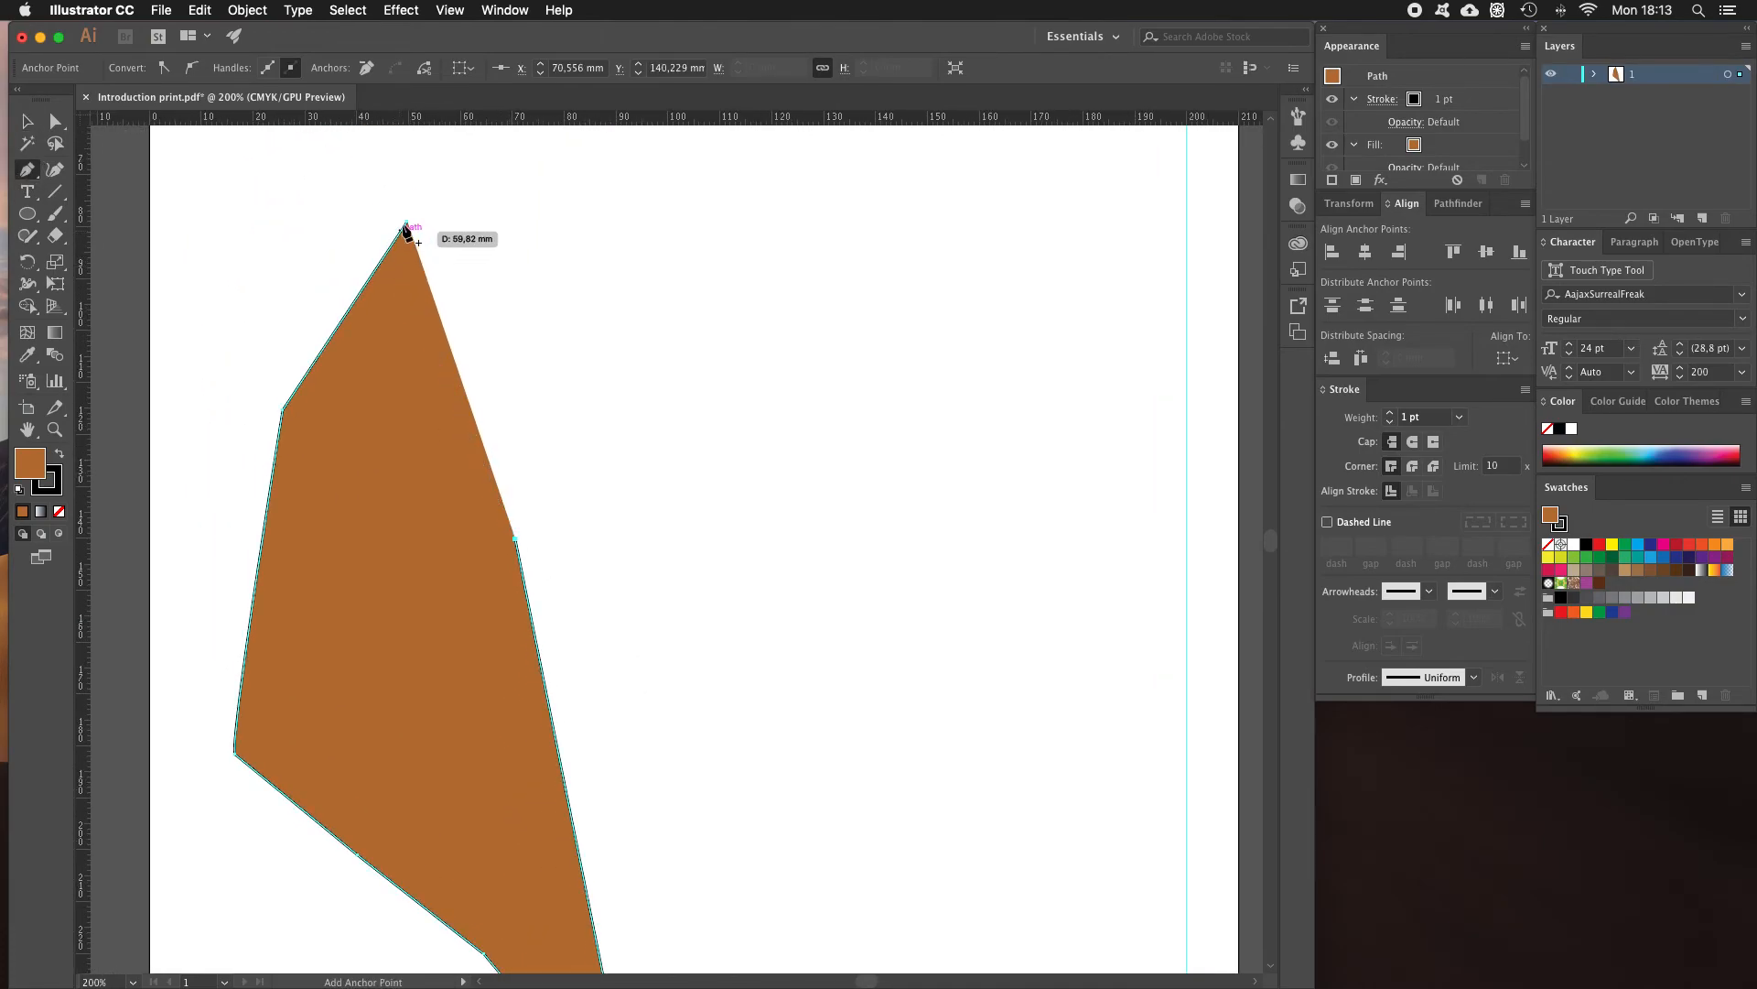
pyautogui.click(408, 225)
pyautogui.press('v')
pyautogui.click(322, 189)
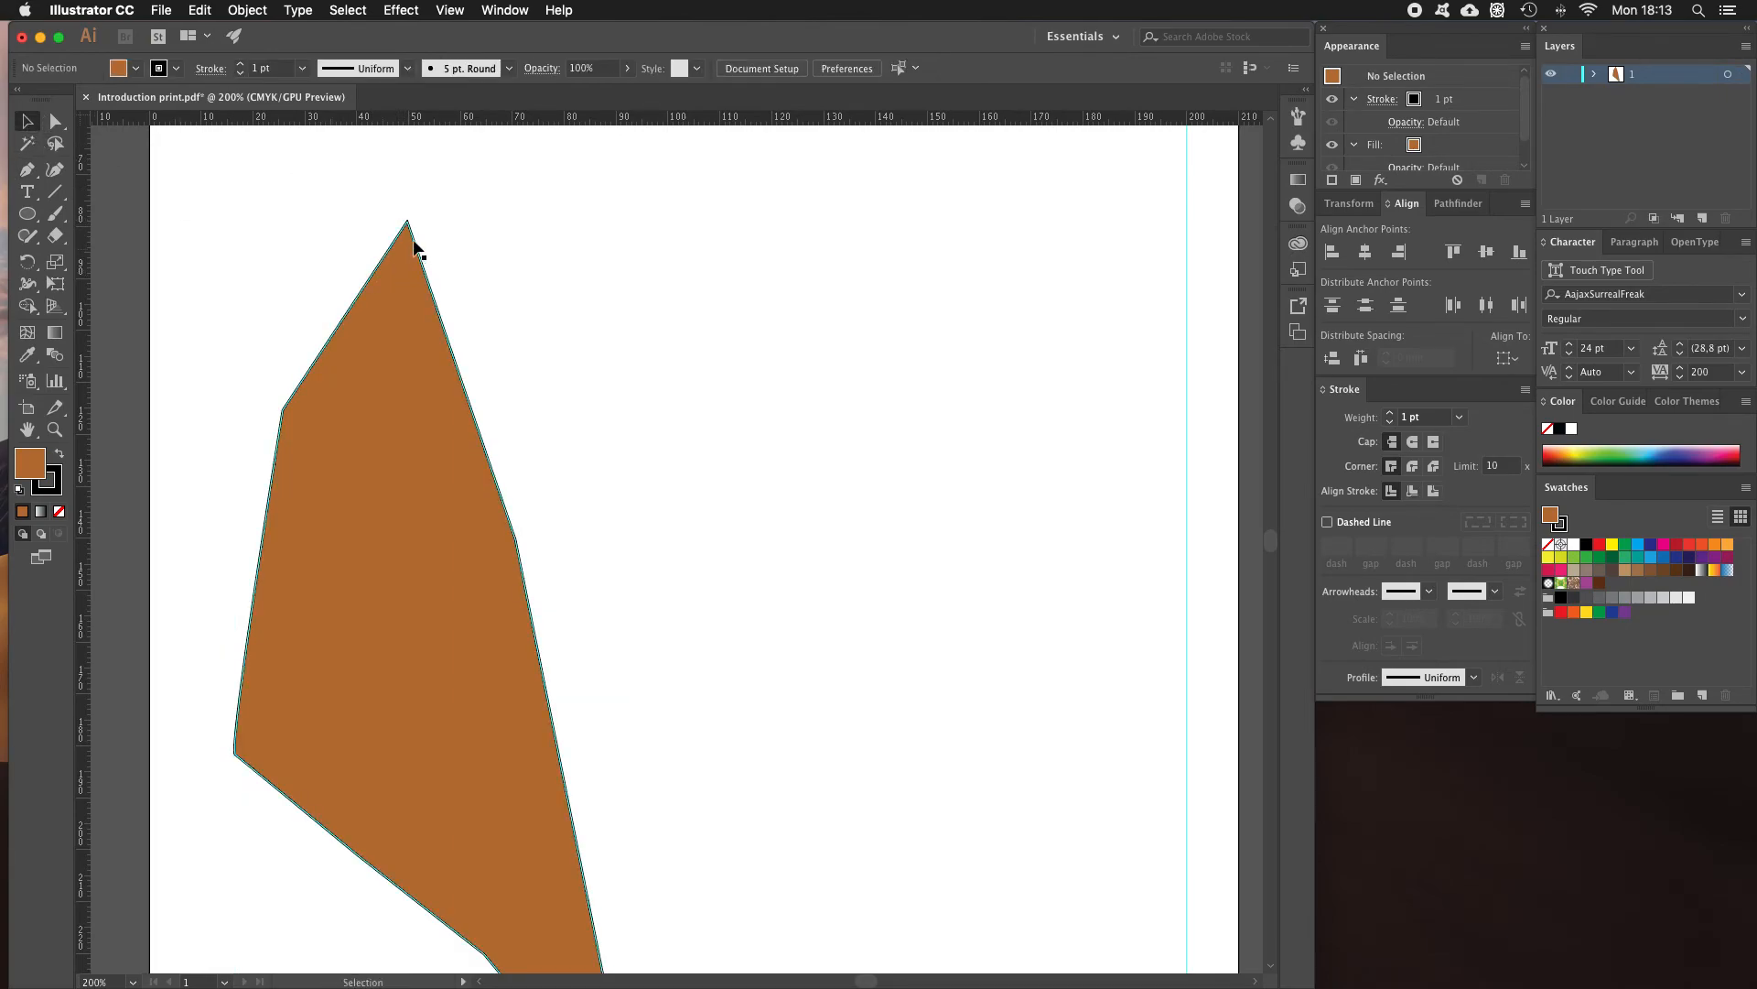
# Examine the closed shape's outline and fill from its lower tip to its upper tip, both selected and deselected.
pyautogui.press('space')
pyautogui.moveTo(512, 827); pyautogui.dragTo(426, 584)
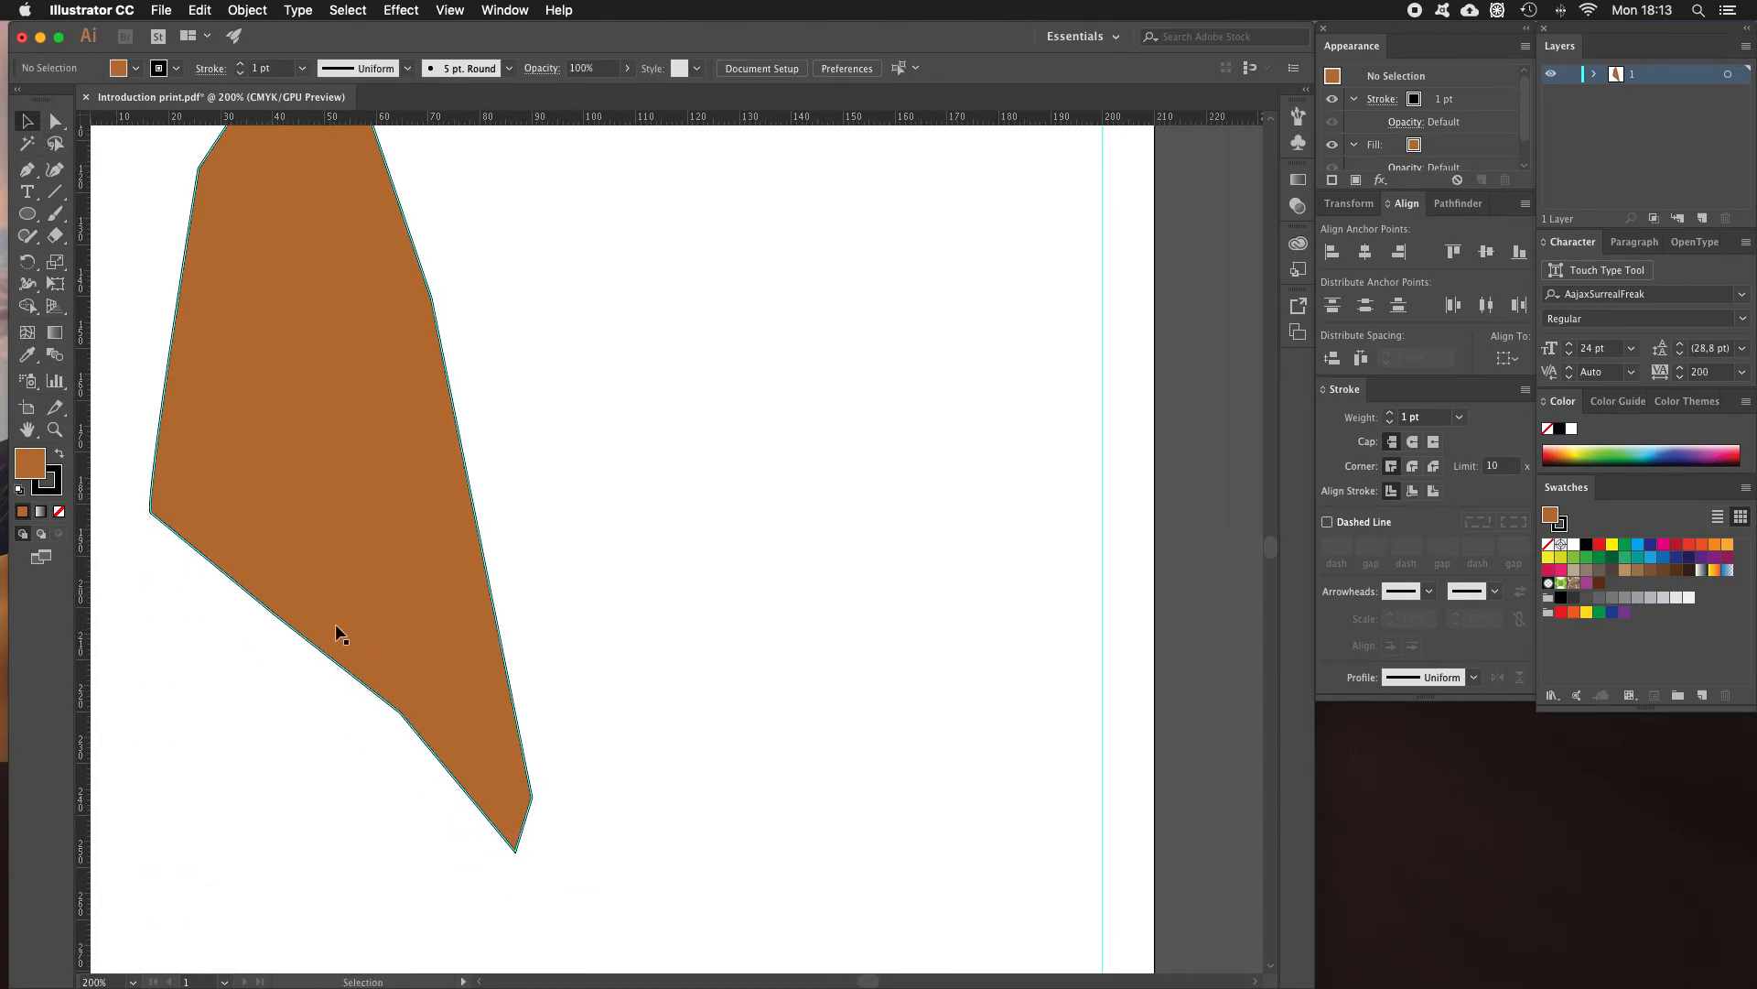
pyautogui.press('space')
pyautogui.moveTo(508, 487); pyautogui.dragTo(544, 679)
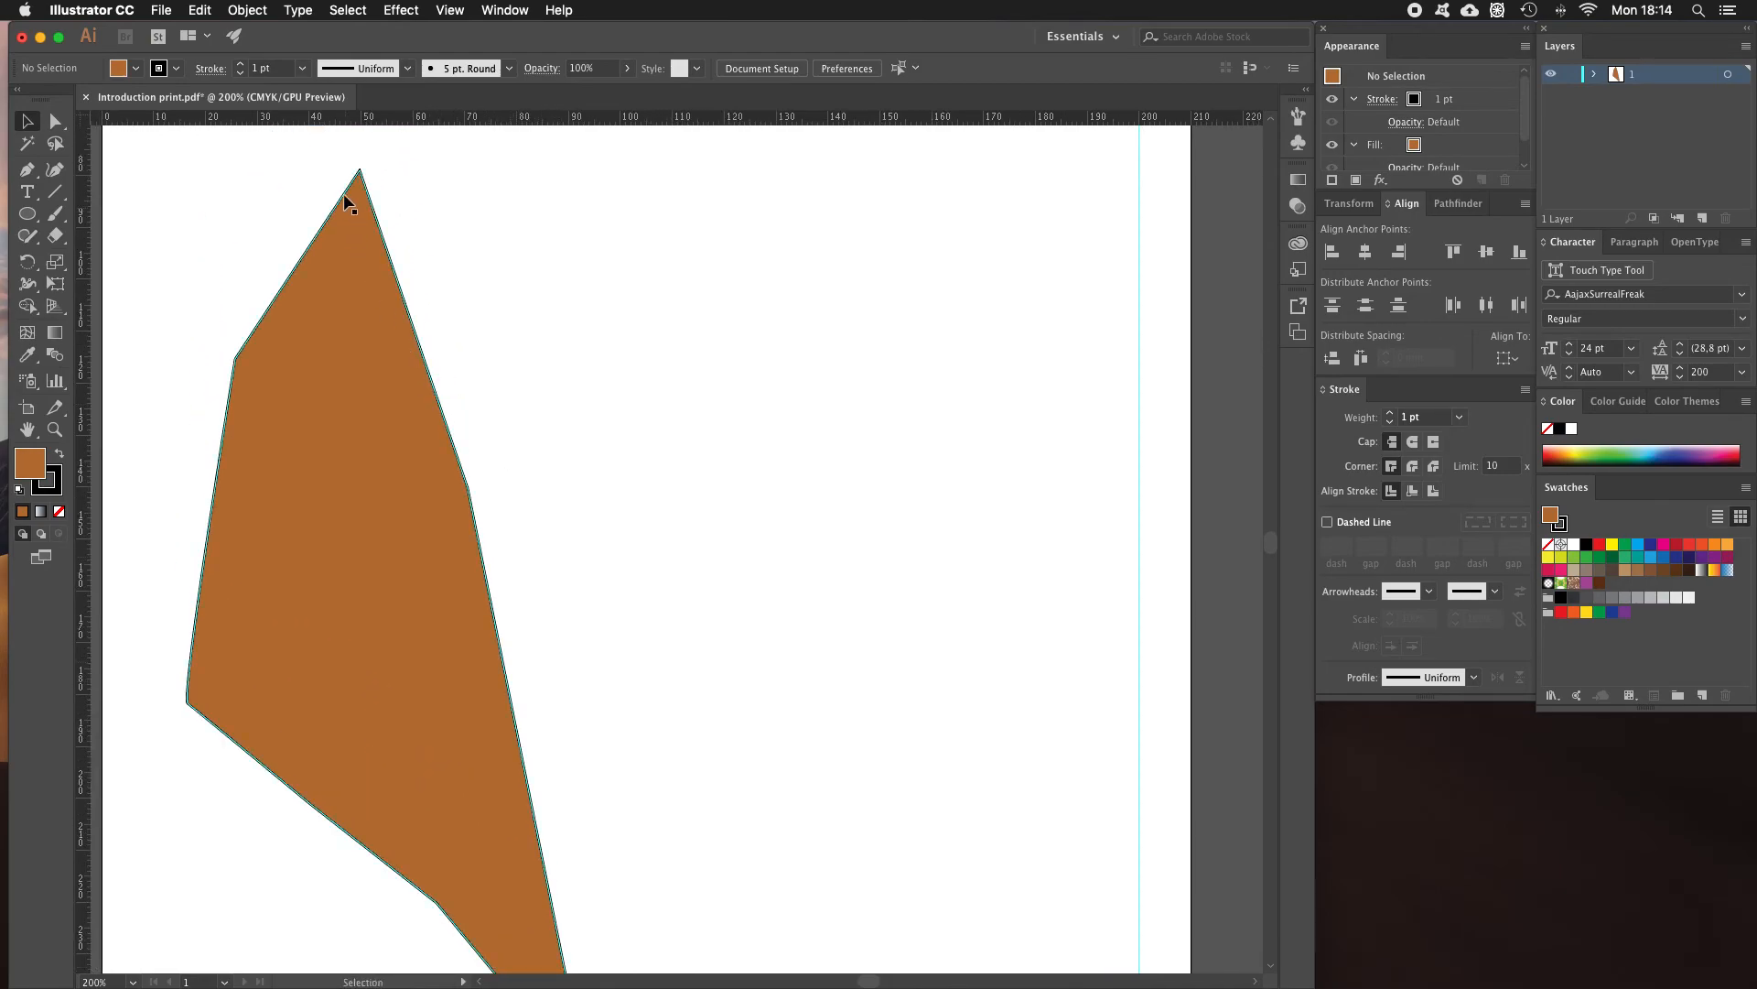
pyautogui.click(343, 289)
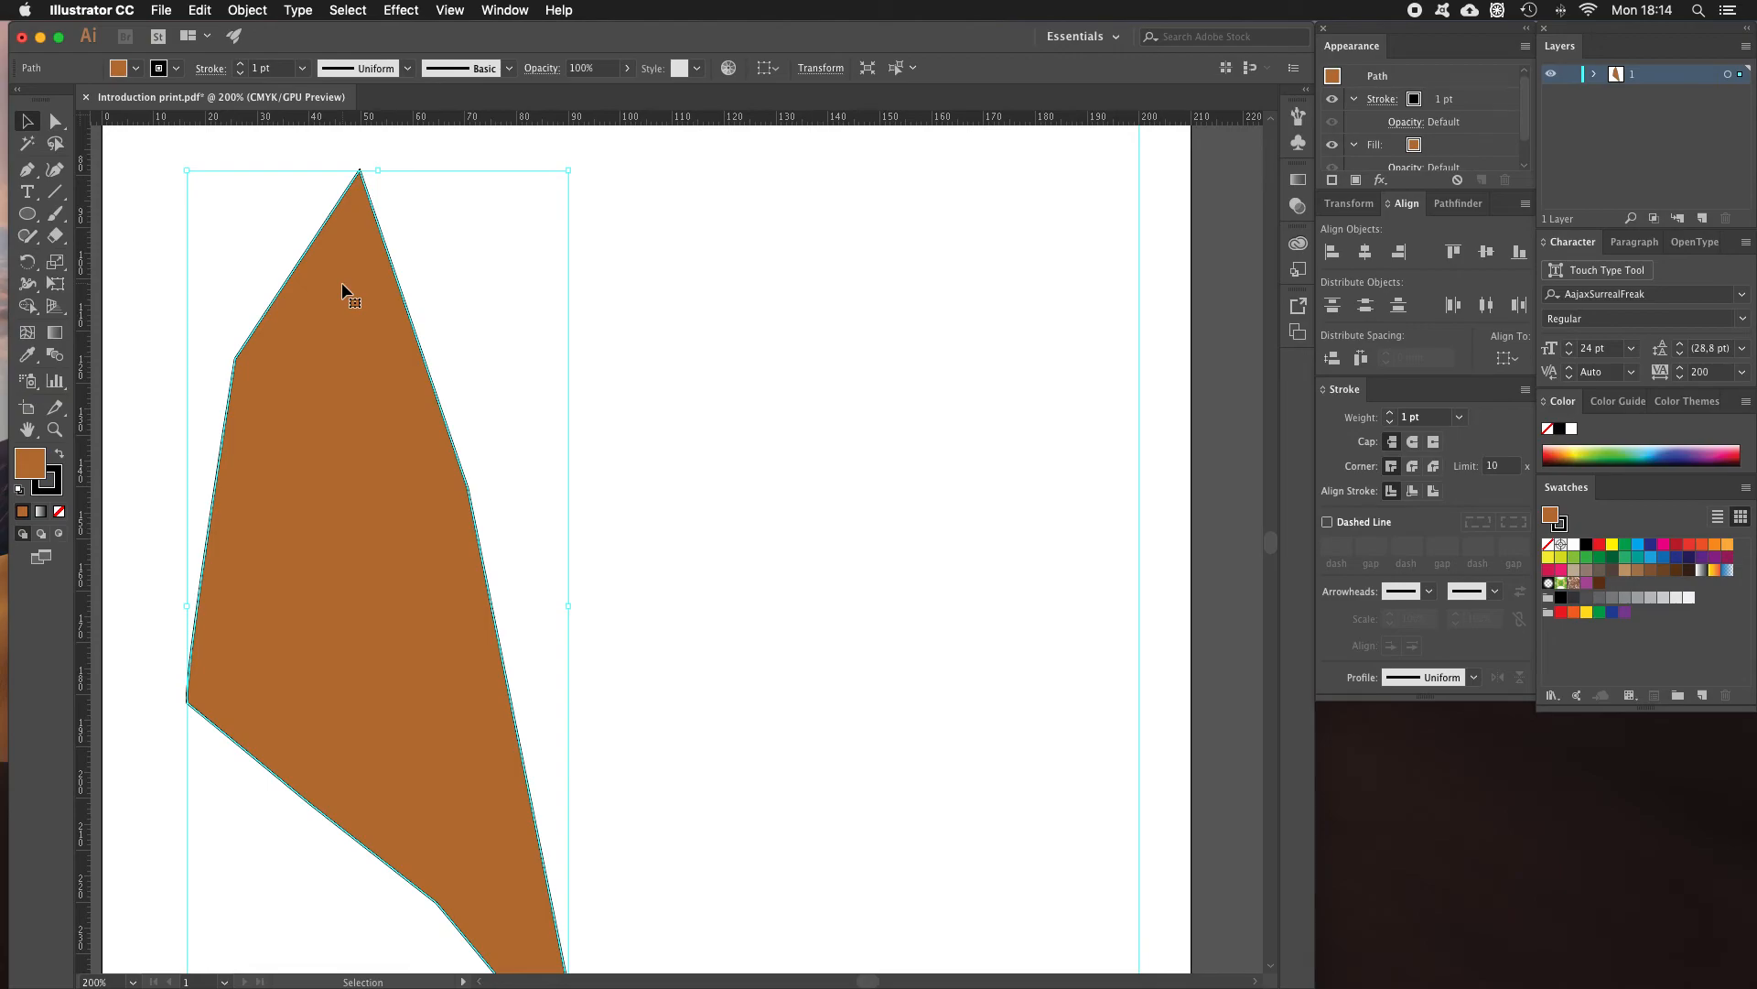
pyautogui.click(613, 273)
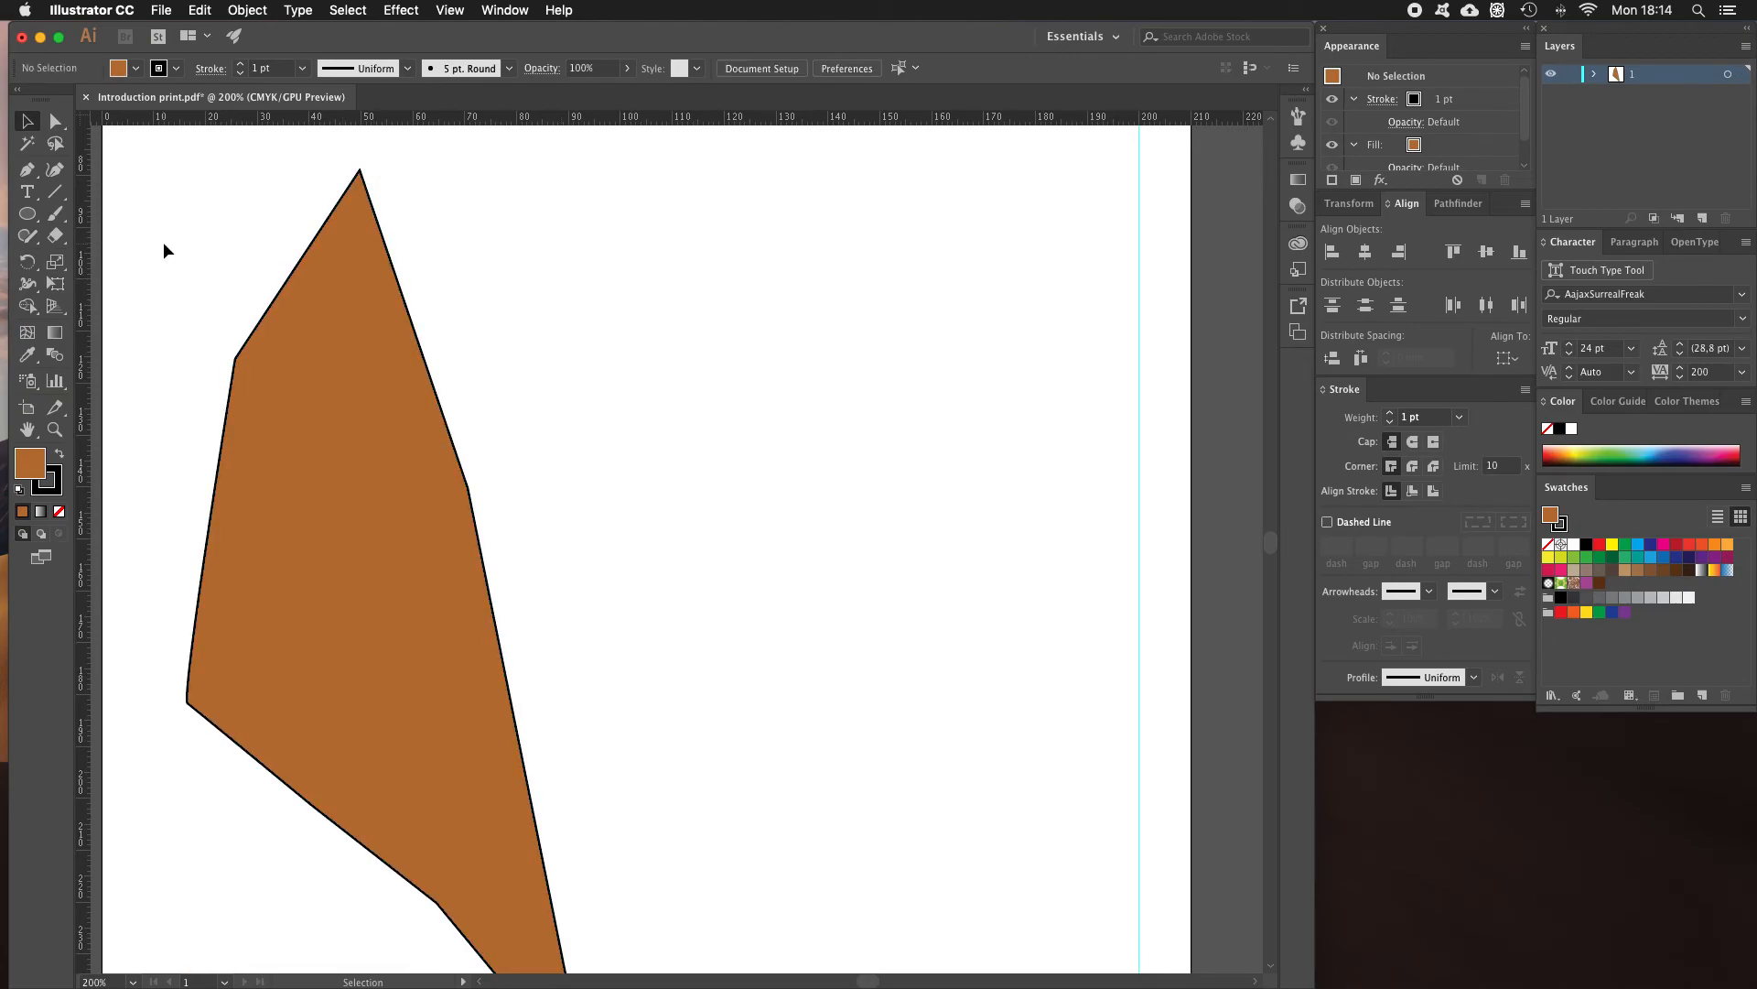
# Move the closed orange shape up and slightly right, towards the page's upper horizontal guide, and deselect it.
pyautogui.press('z')
pyautogui.keyDown('alt'); pyautogui.click(634, 320); pyautogui.keyUp('alt')
pyautogui.keyDown('alt'); pyautogui.click(652, 474); pyautogui.keyUp('alt')
pyautogui.moveTo(649, 549); pyautogui.dragTo(598, 352)
pyautogui.press('v')
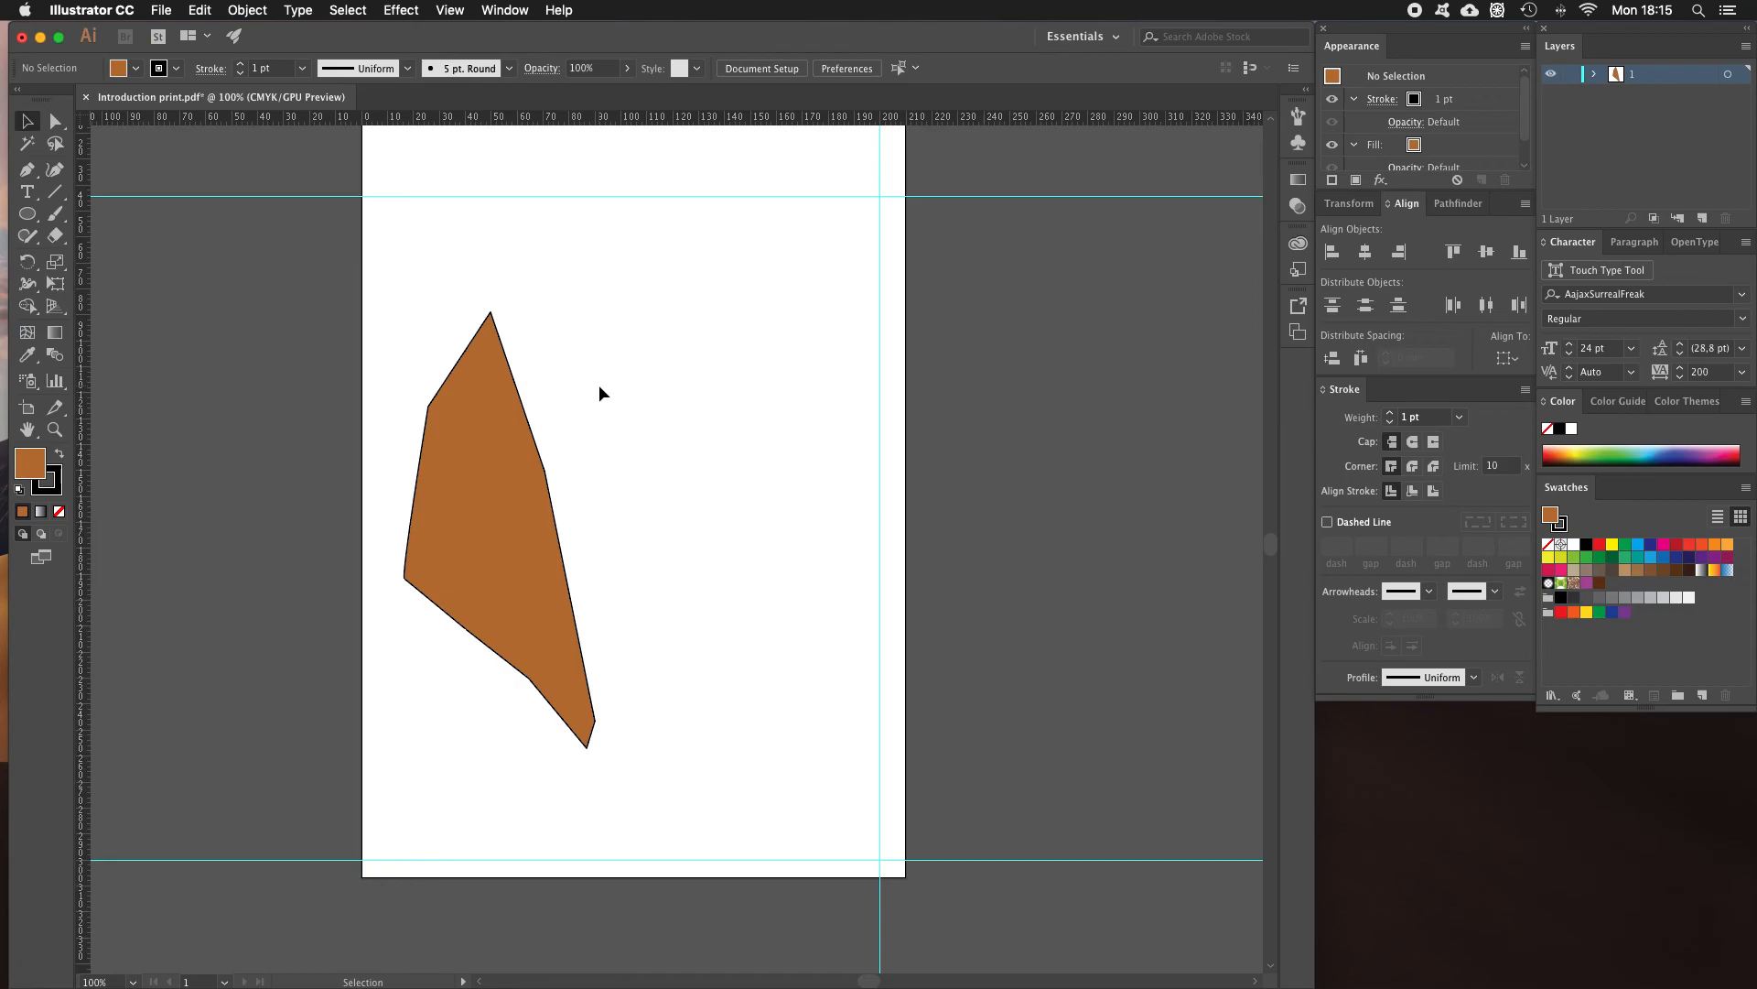
pyautogui.moveTo(481, 385); pyautogui.dragTo(513, 313)
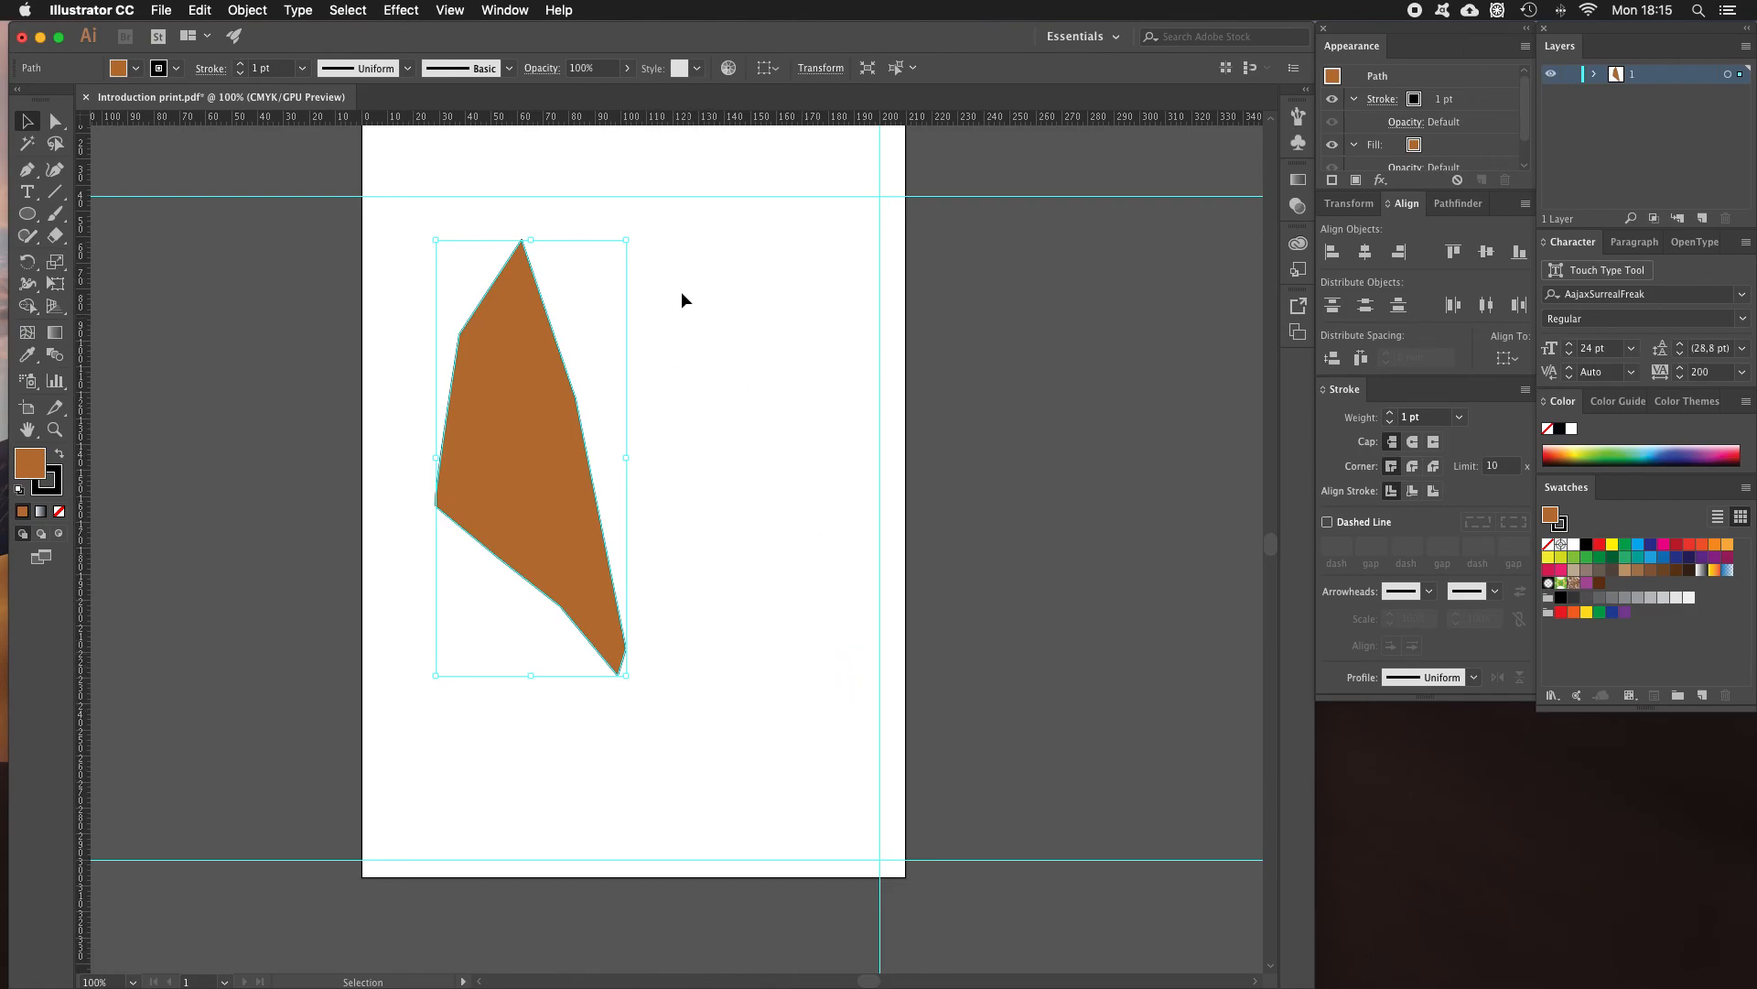
pyautogui.click(393, 393)
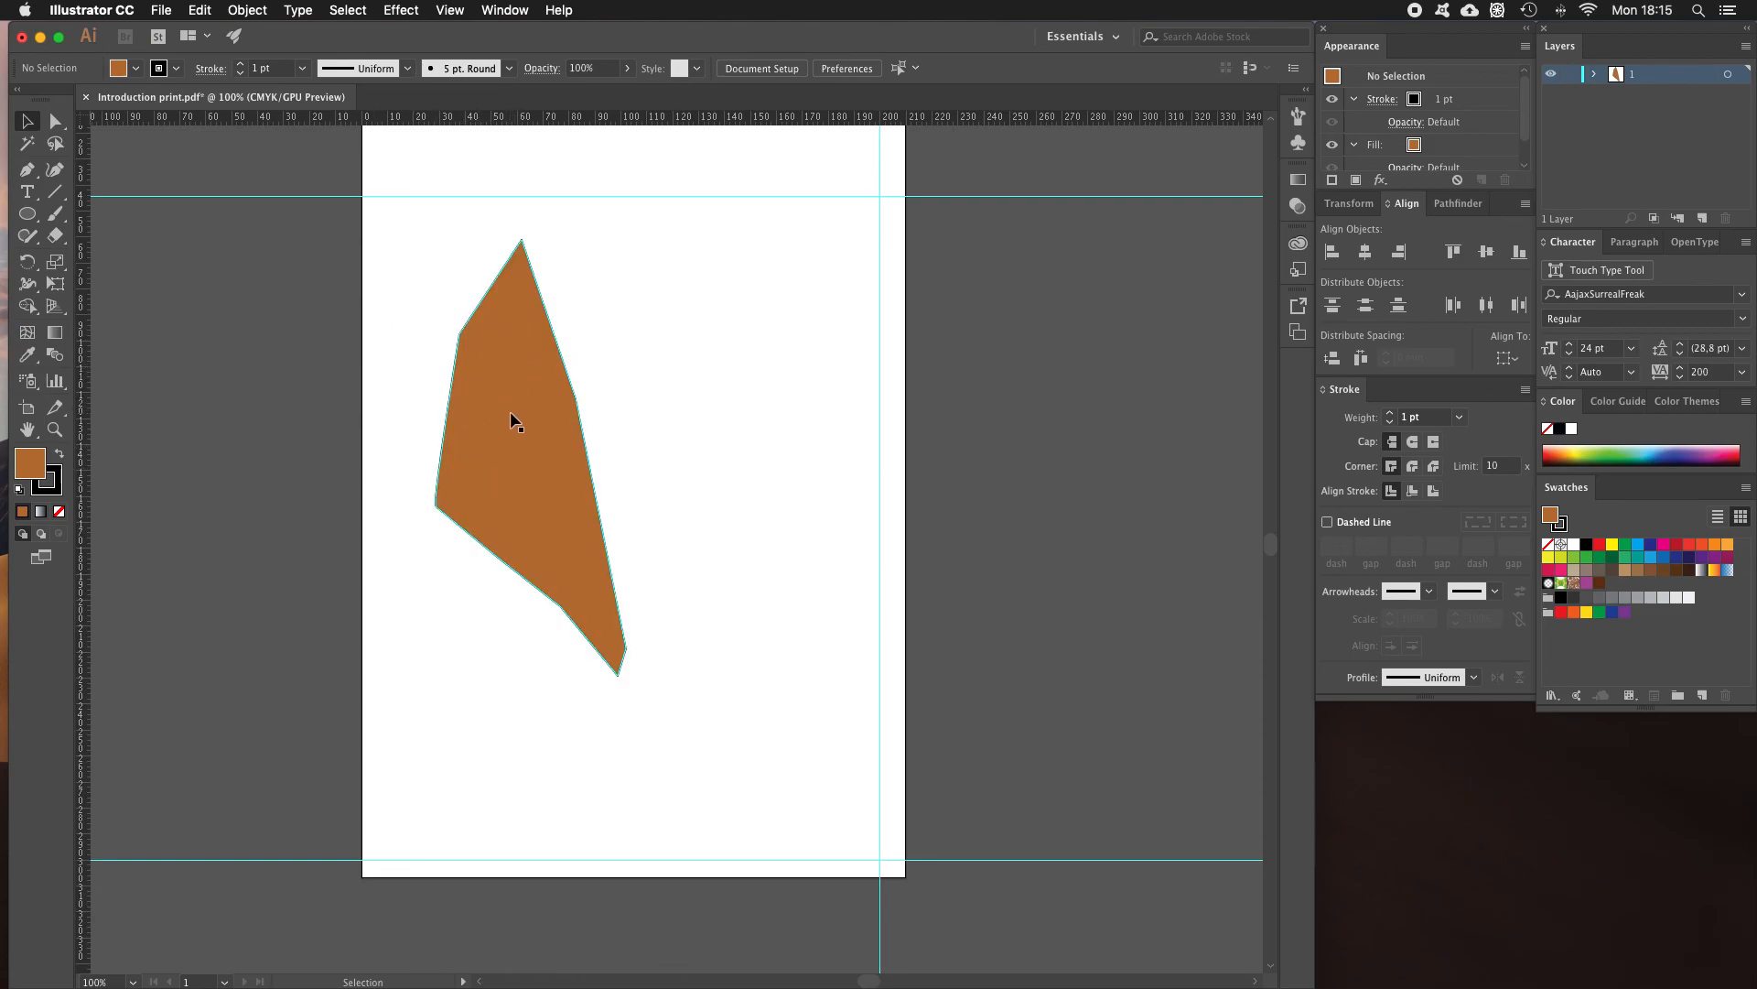
# Create a reflected copy of the orange shape across the vertical axis, comparing it with the original using the preview.
pyautogui.click(479, 383)
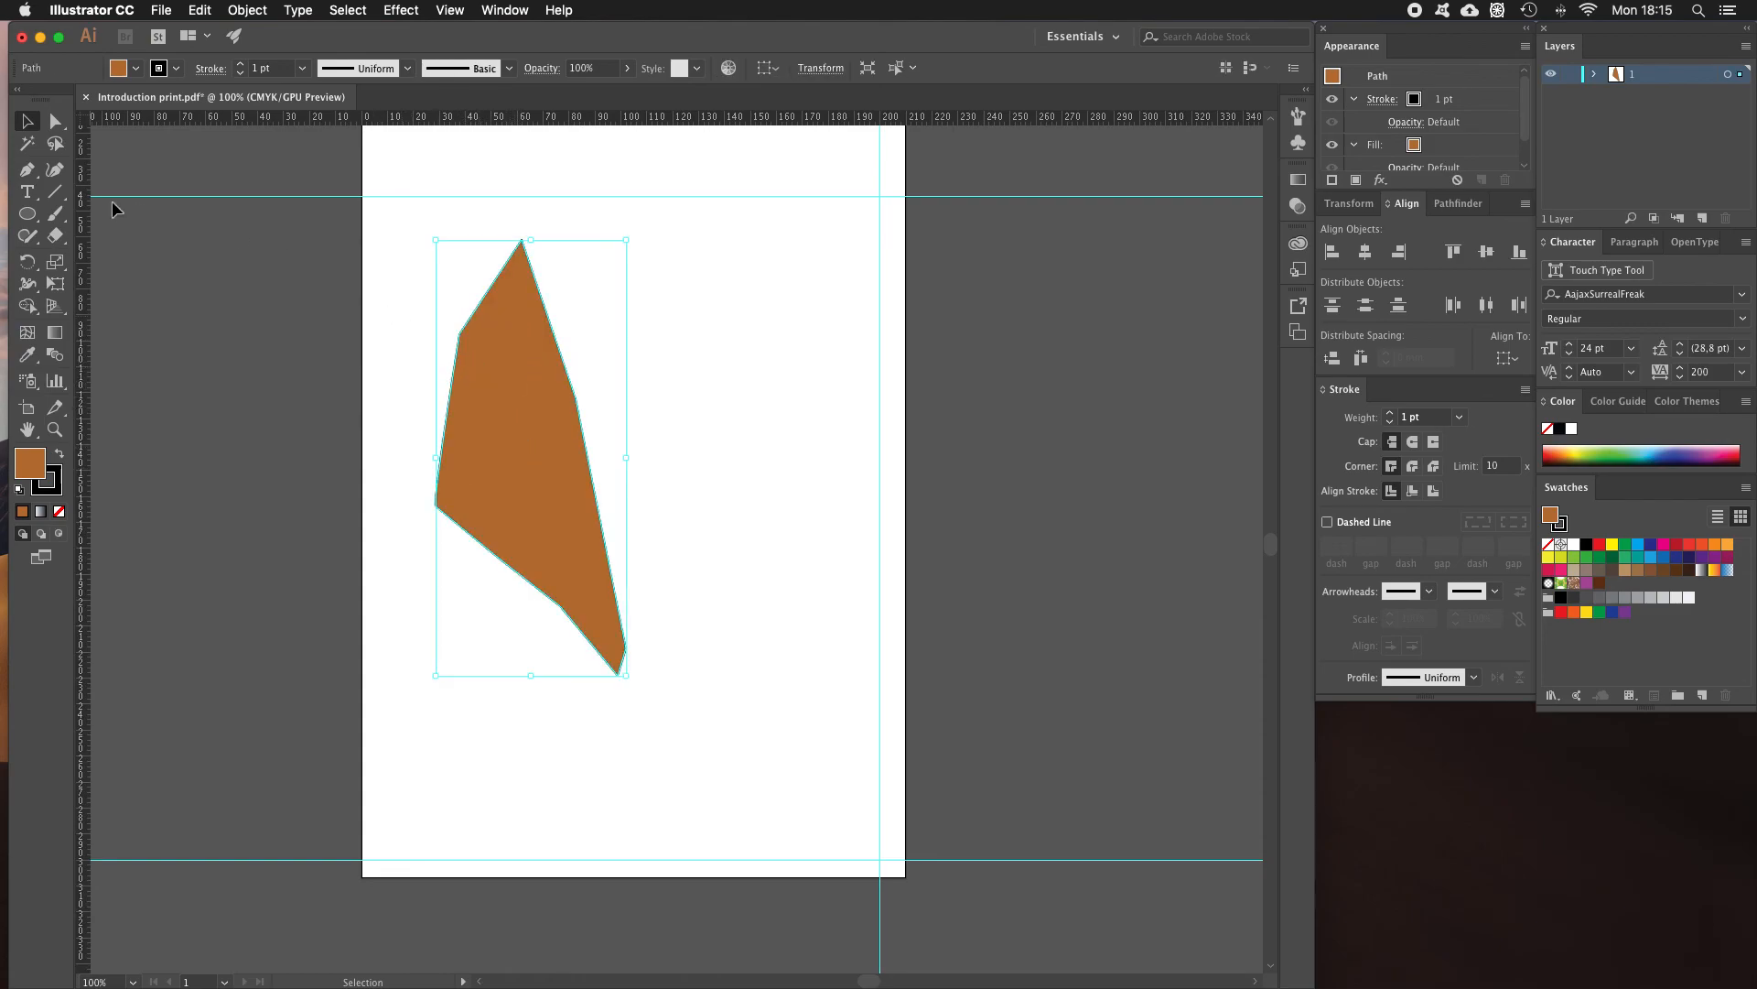
pyautogui.rightClick(514, 396)
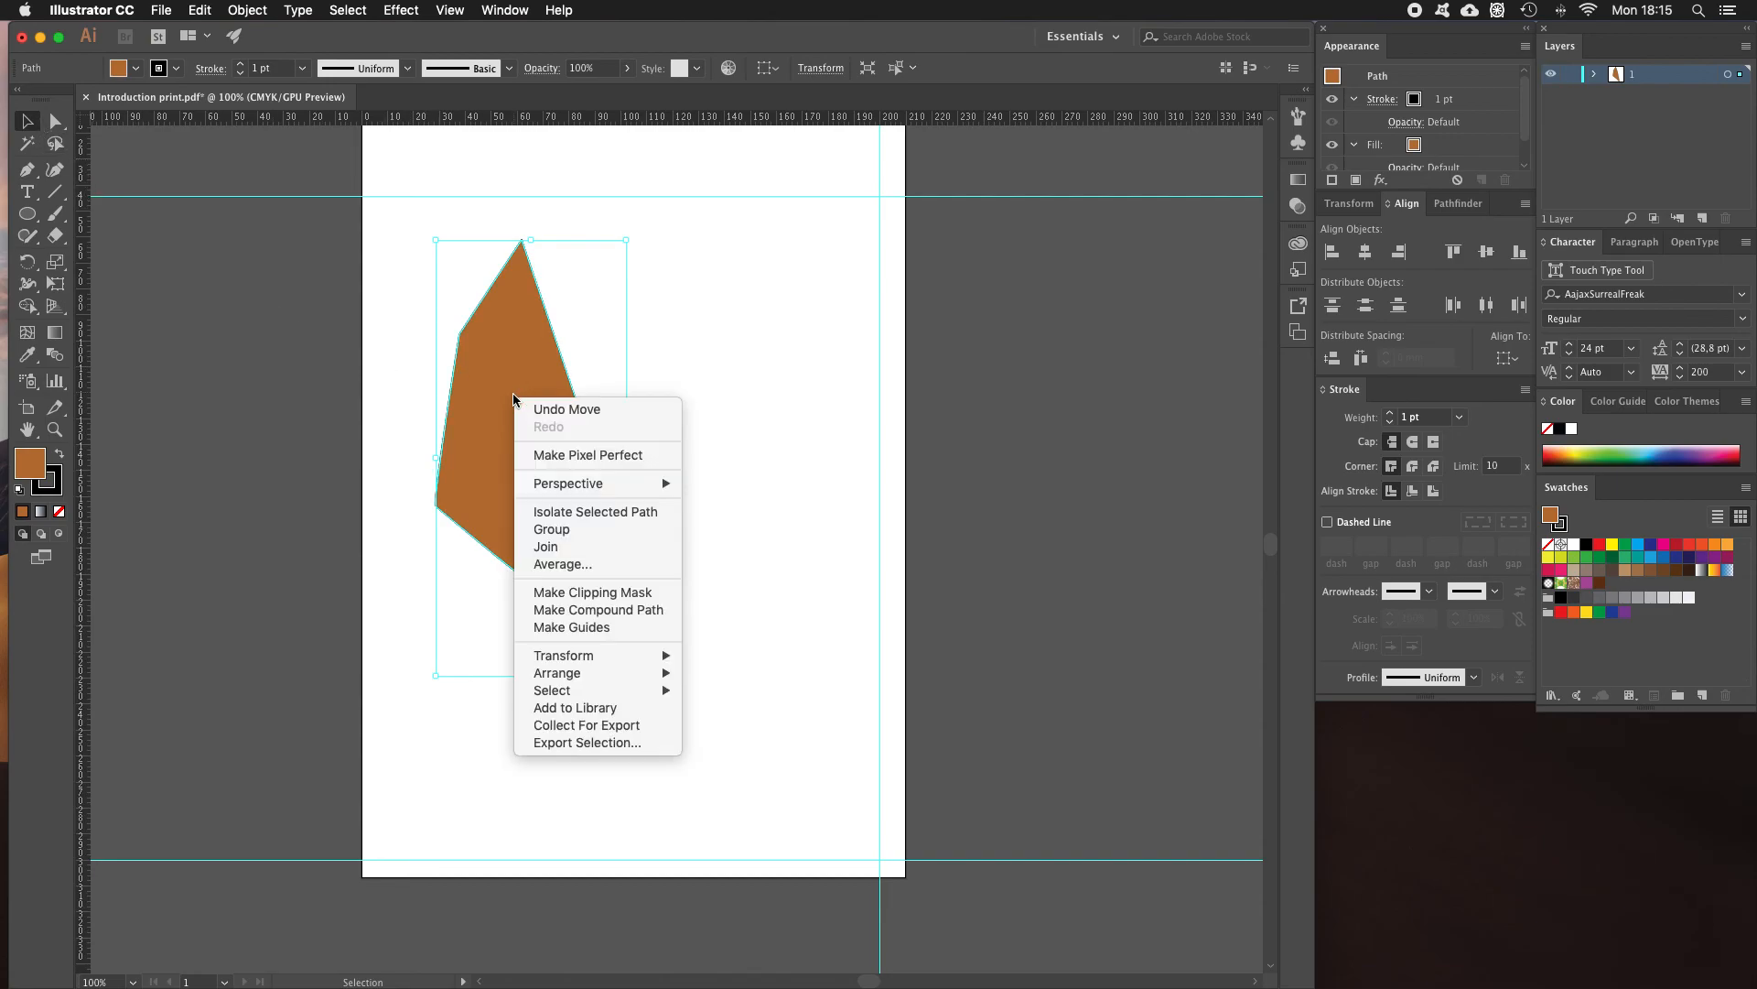
pyautogui.moveTo(607, 662)
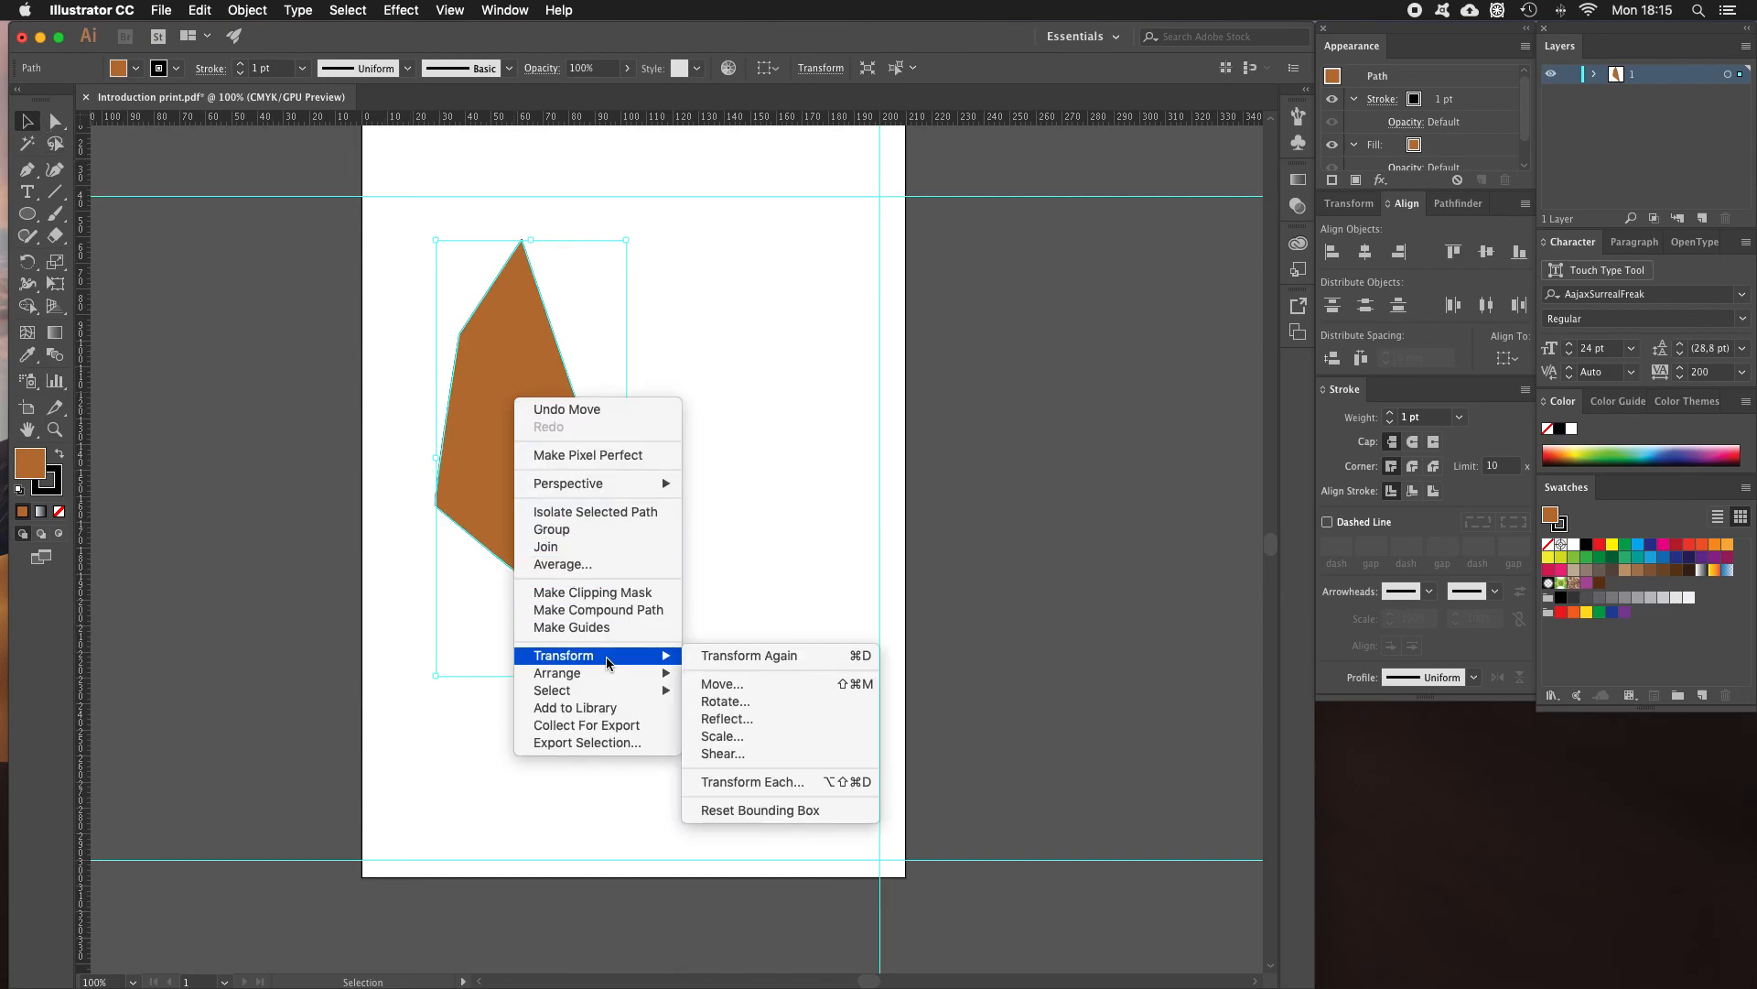
pyautogui.click(735, 722)
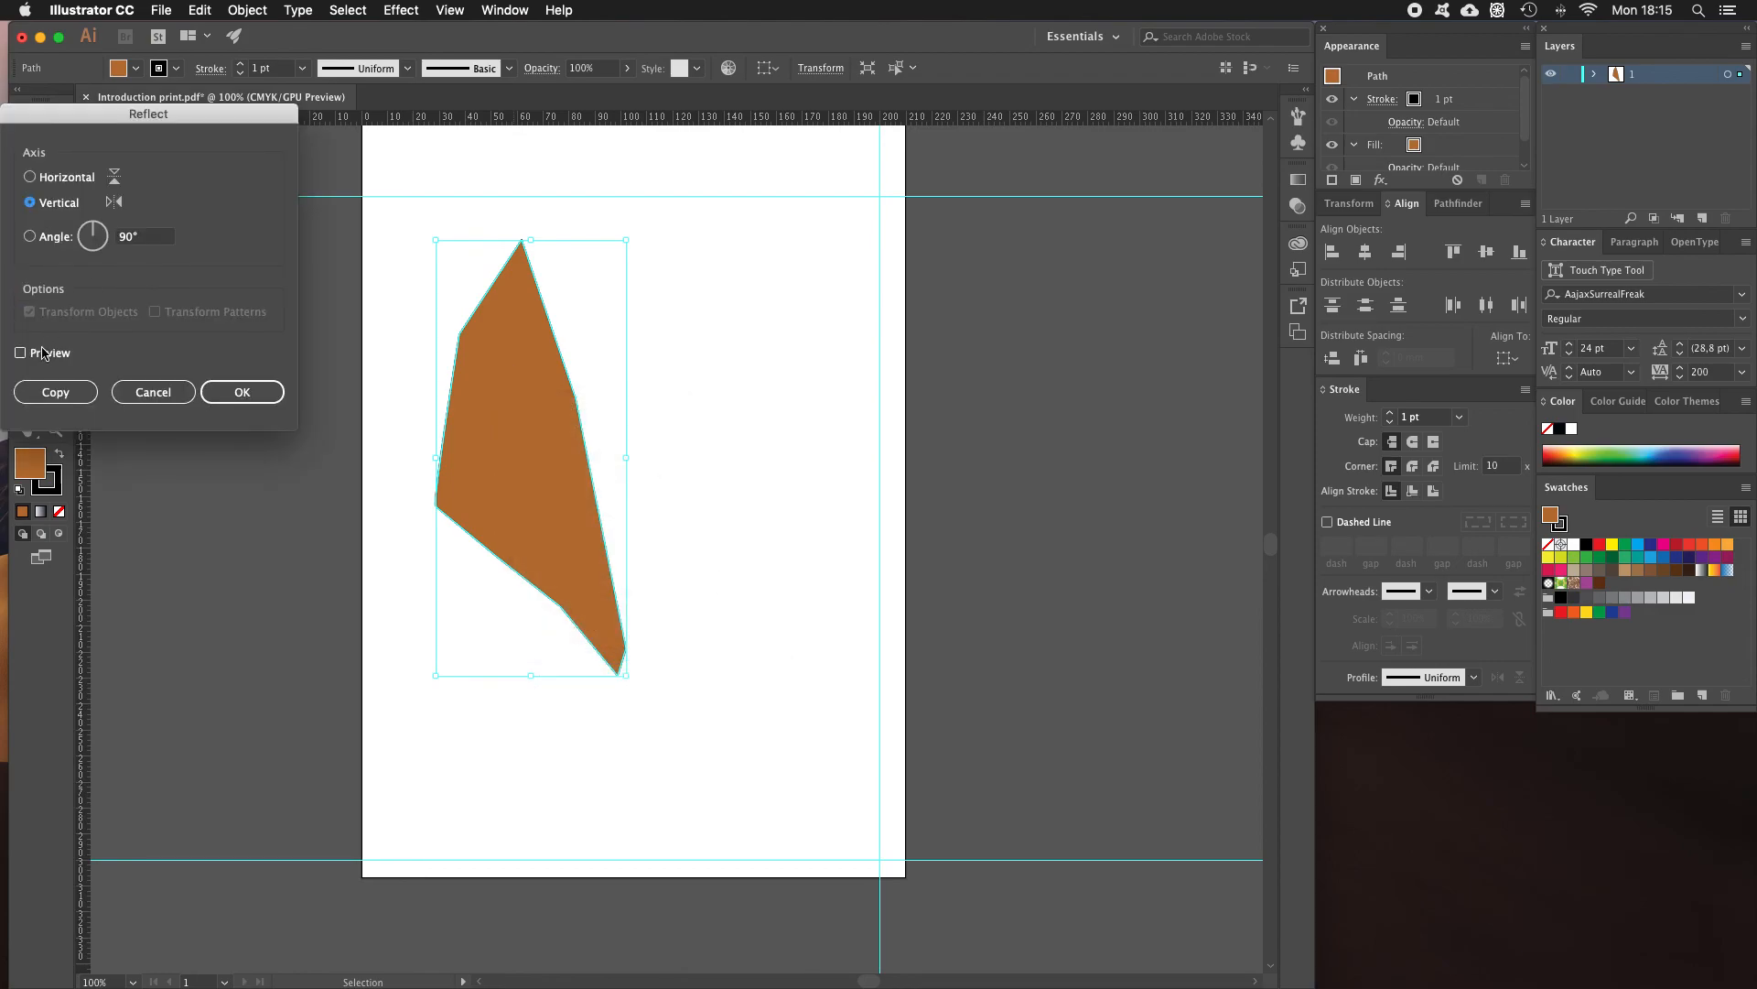
pyautogui.click(20, 353)
pyautogui.click(20, 353)
pyautogui.click(20, 353)
pyautogui.click(21, 353)
pyautogui.click(20, 354)
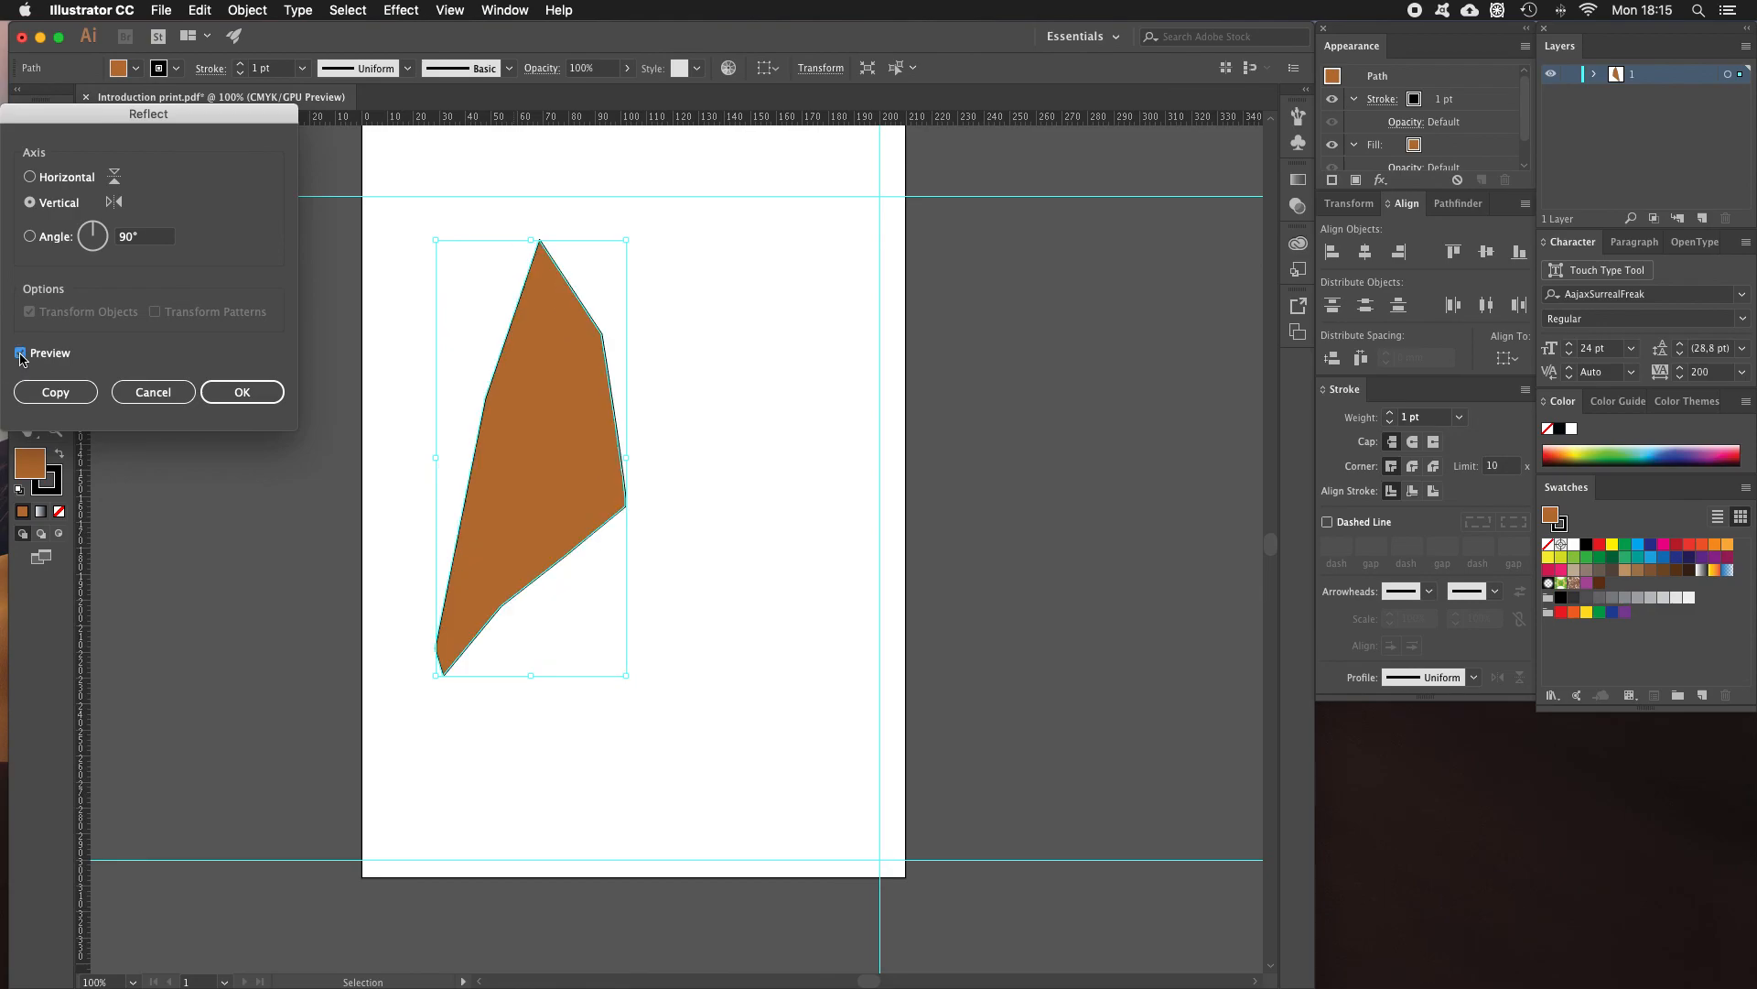
pyautogui.click(20, 353)
pyautogui.click(20, 353)
pyautogui.click(21, 354)
pyautogui.click(21, 355)
pyautogui.click(69, 395)
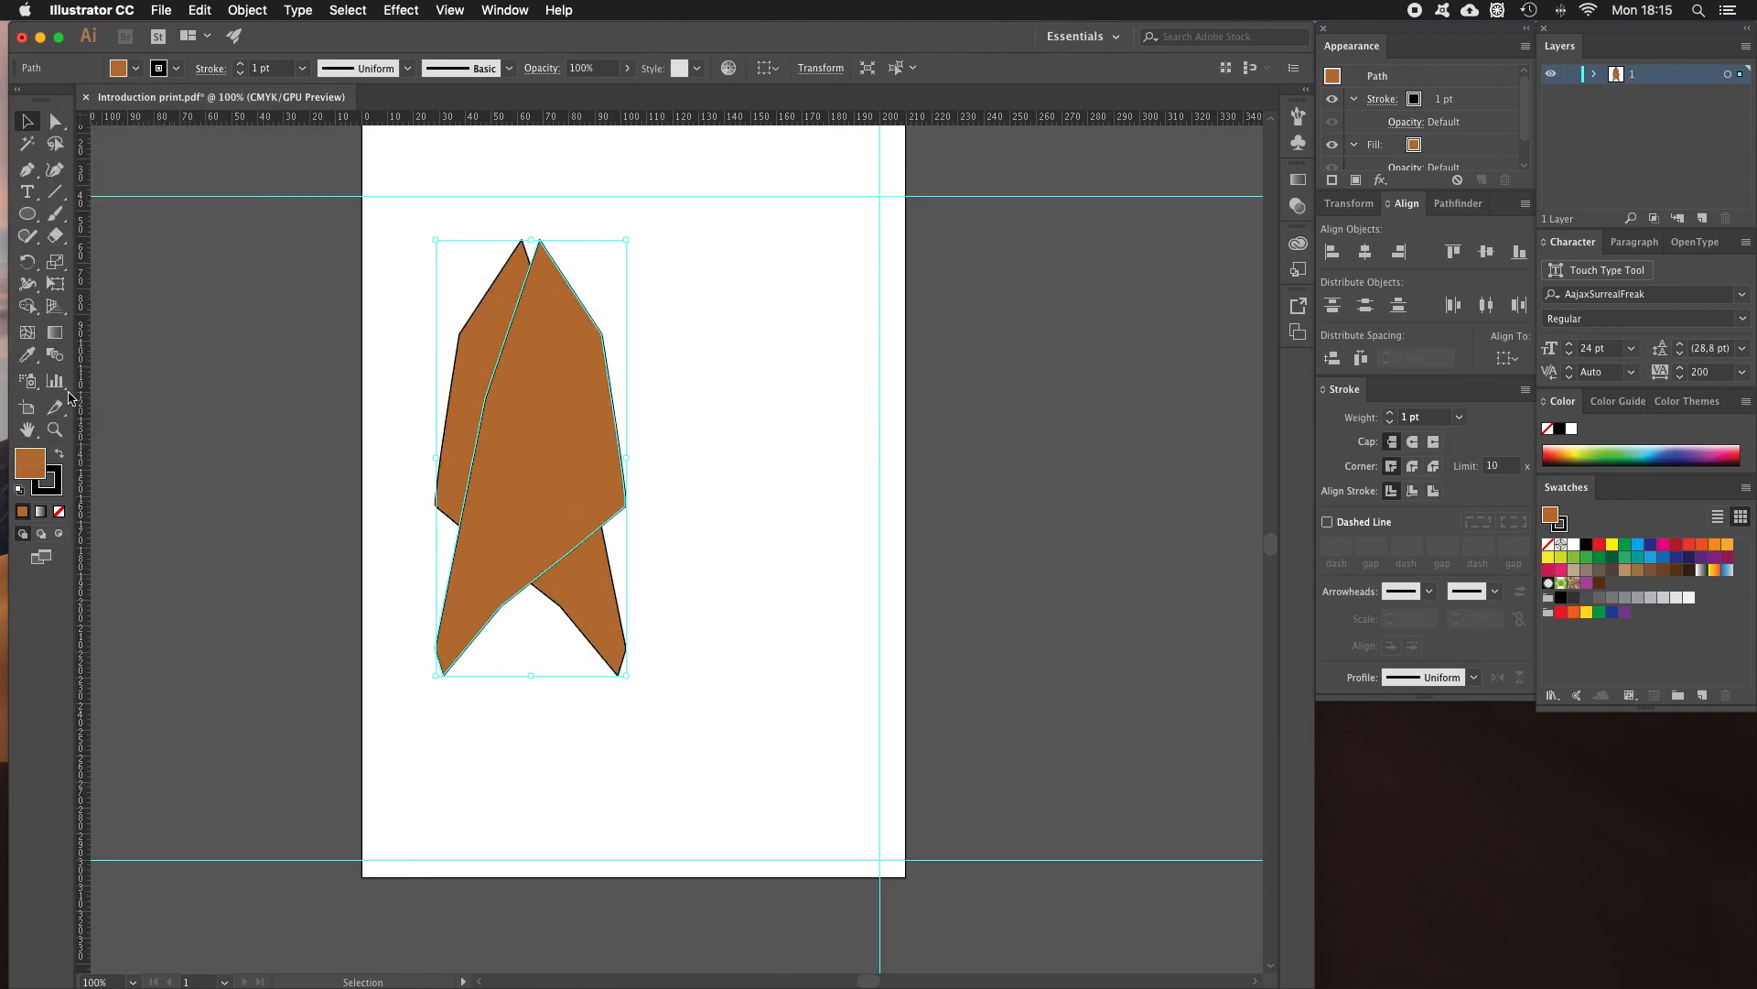
# Nudge the reflected copy slightly to the right in small increments and deselect it.
pyautogui.click(728, 427)
pyautogui.click(582, 422)
pyautogui.press('Right')
pyautogui.press('Right')
pyautogui.press('Right')
pyautogui.press('Right')
pyautogui.press('Right')
pyautogui.press('Right')
pyautogui.press('Right')
pyautogui.press('Right')
pyautogui.press('Right')
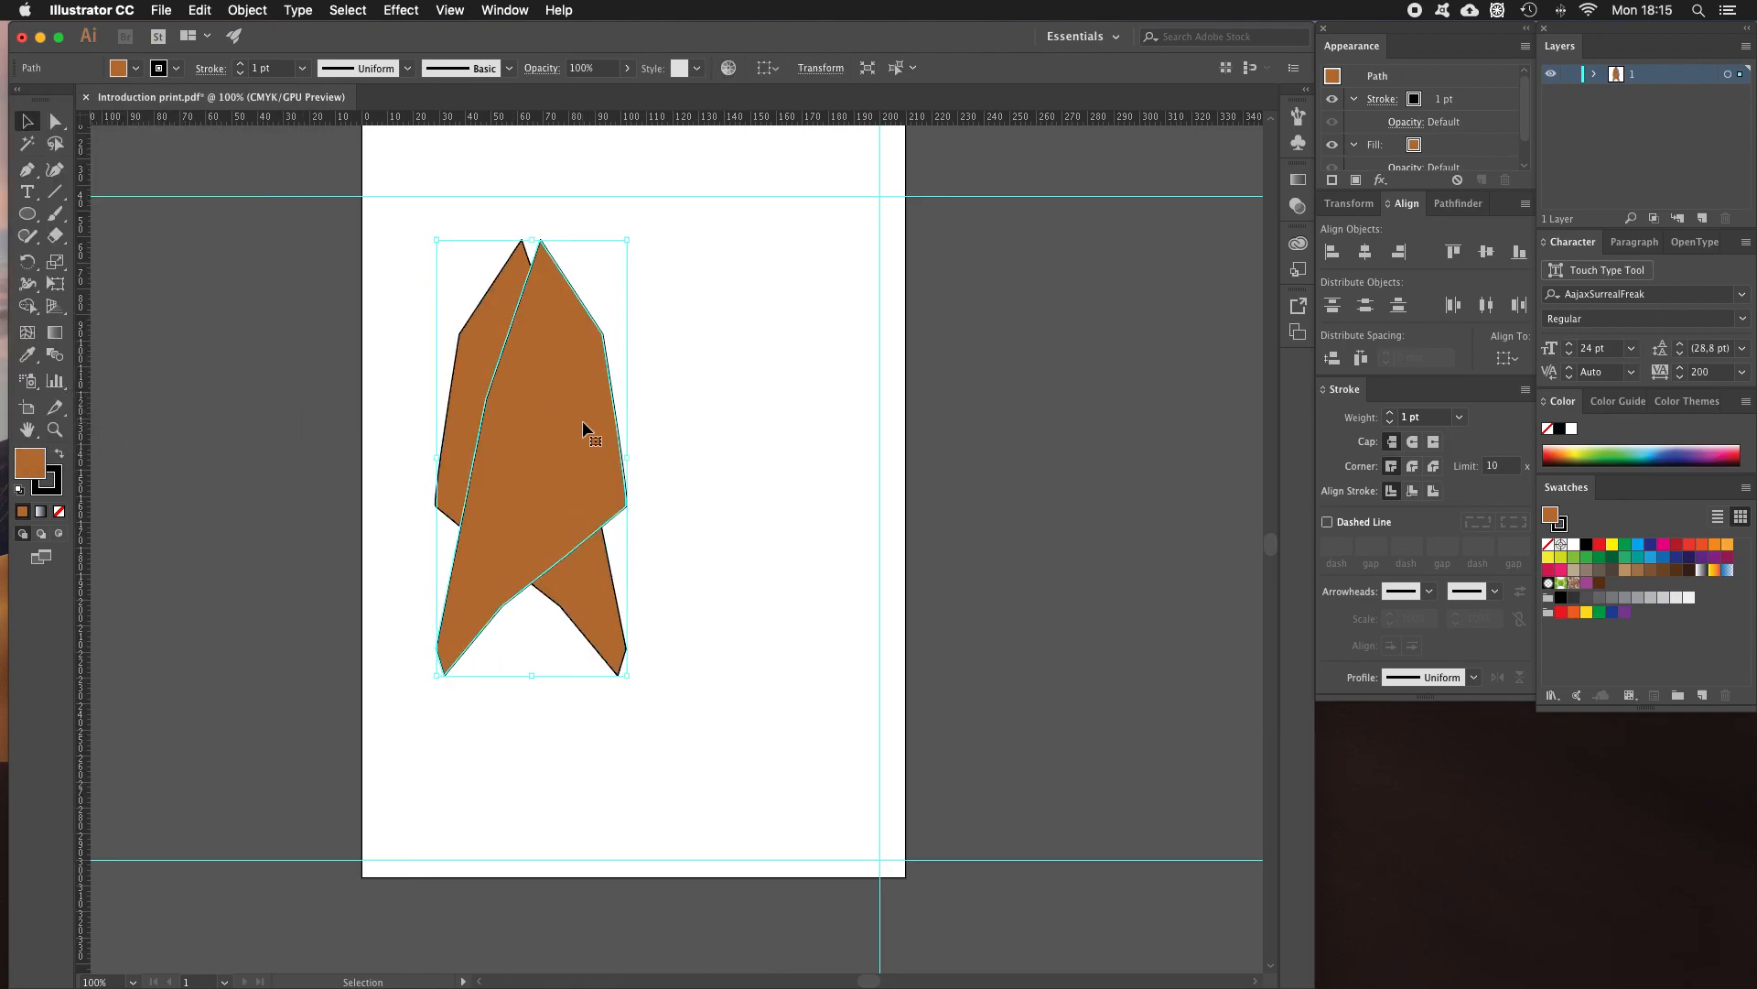
pyautogui.click(679, 428)
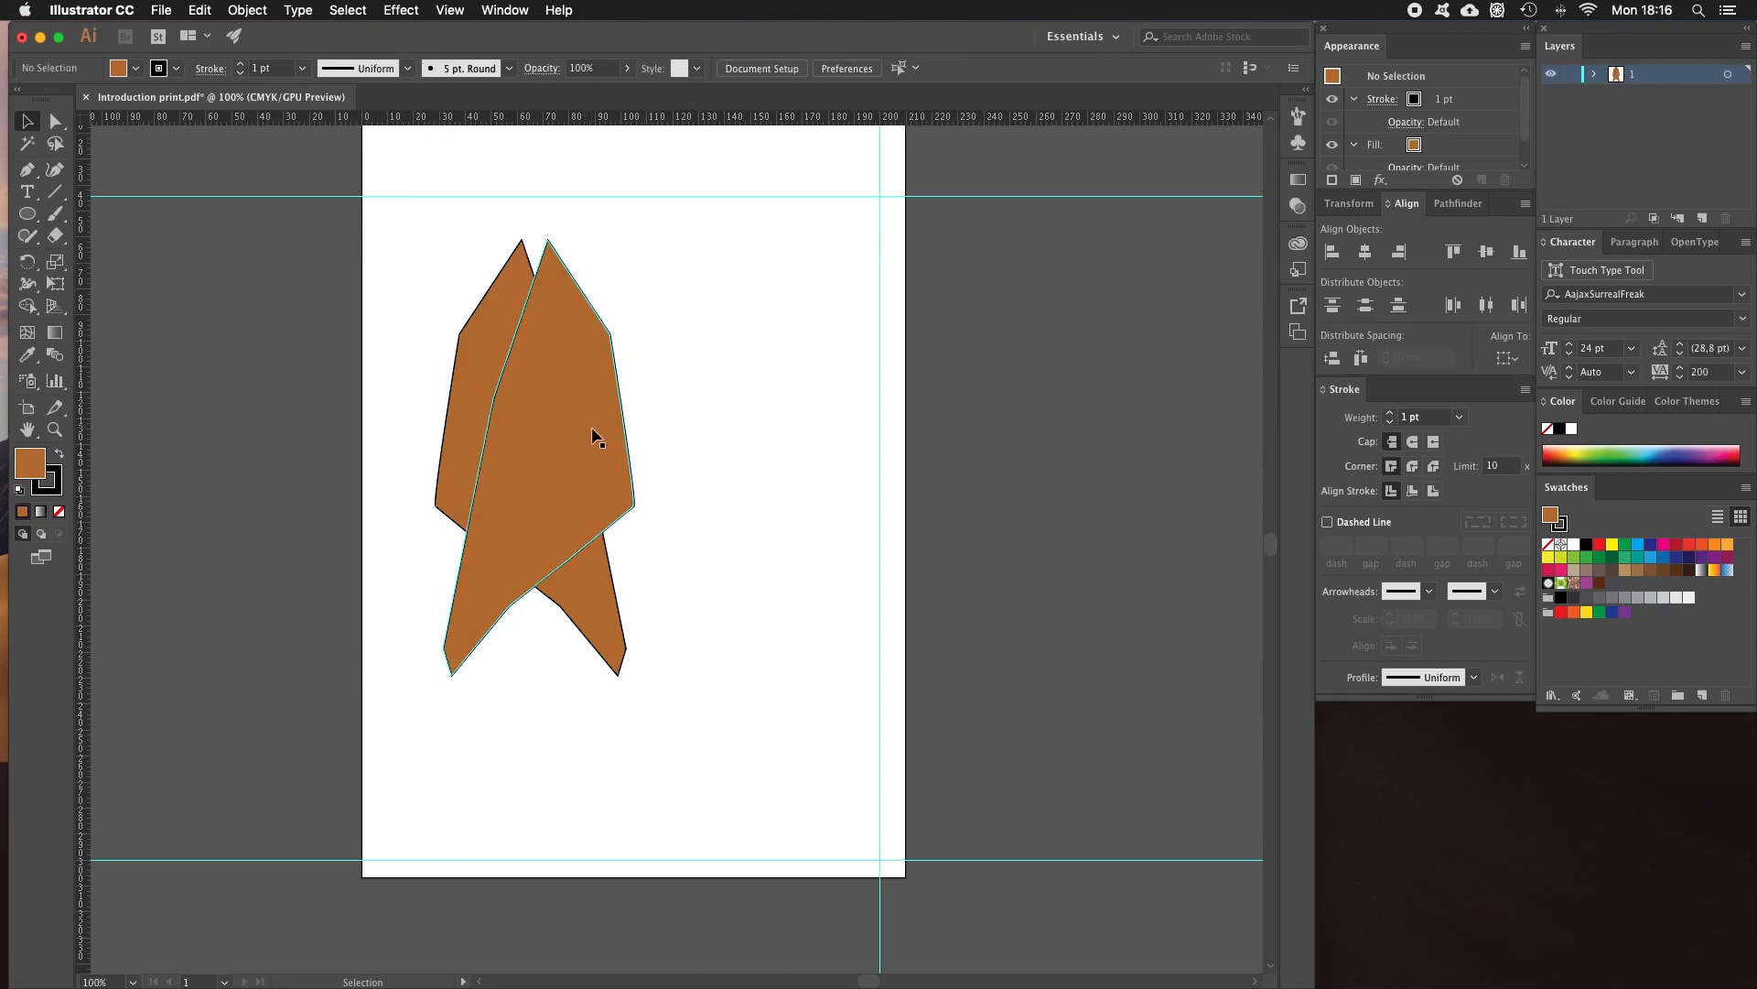
# Move the reflected copy horizontally to the right of the original, leaving a narrow gap between their lower tips, and try small left and right nudges.
pyautogui.click(582, 426)
pyautogui.moveTo(582, 427); pyautogui.dragTo(775, 425)
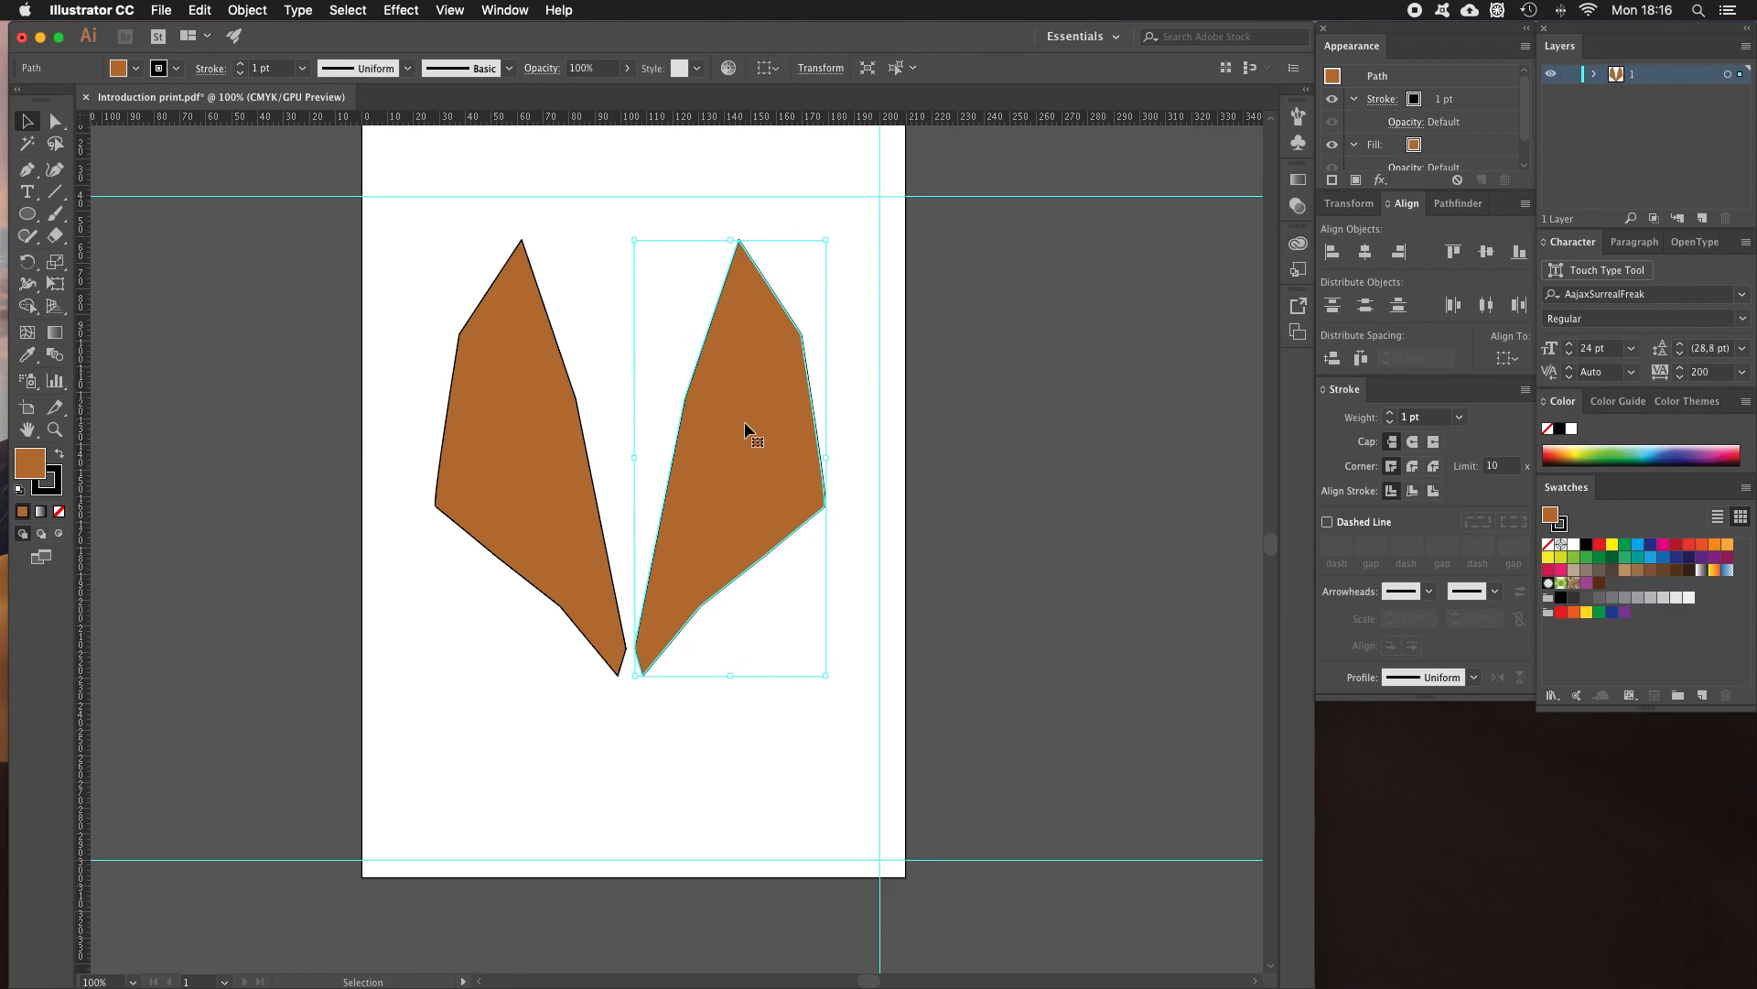
pyautogui.press('Left')
pyautogui.press('Left')
pyautogui.press('Left')
pyautogui.press('Left')
pyautogui.press('Left')
pyautogui.press('Left')
pyautogui.press('Right')
pyautogui.press('Right')
pyautogui.press('Right')
pyautogui.press('Right')
pyautogui.press('Right')
pyautogui.press('Right')
pyautogui.click(657, 724)
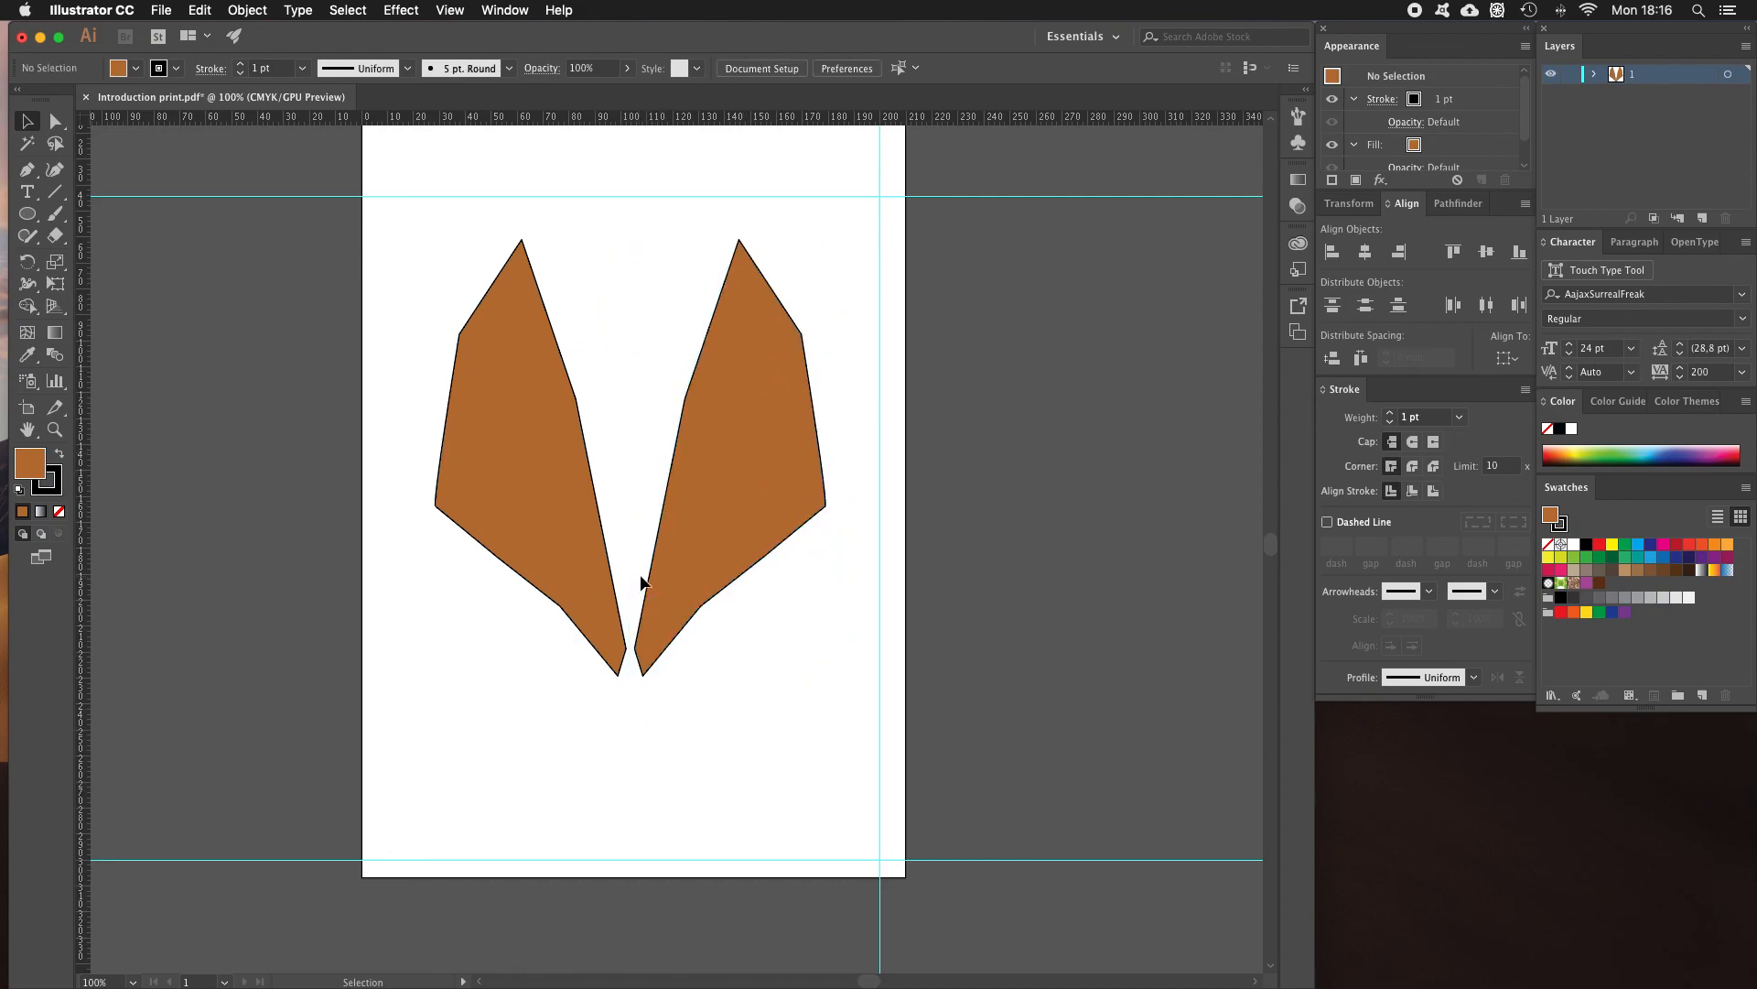